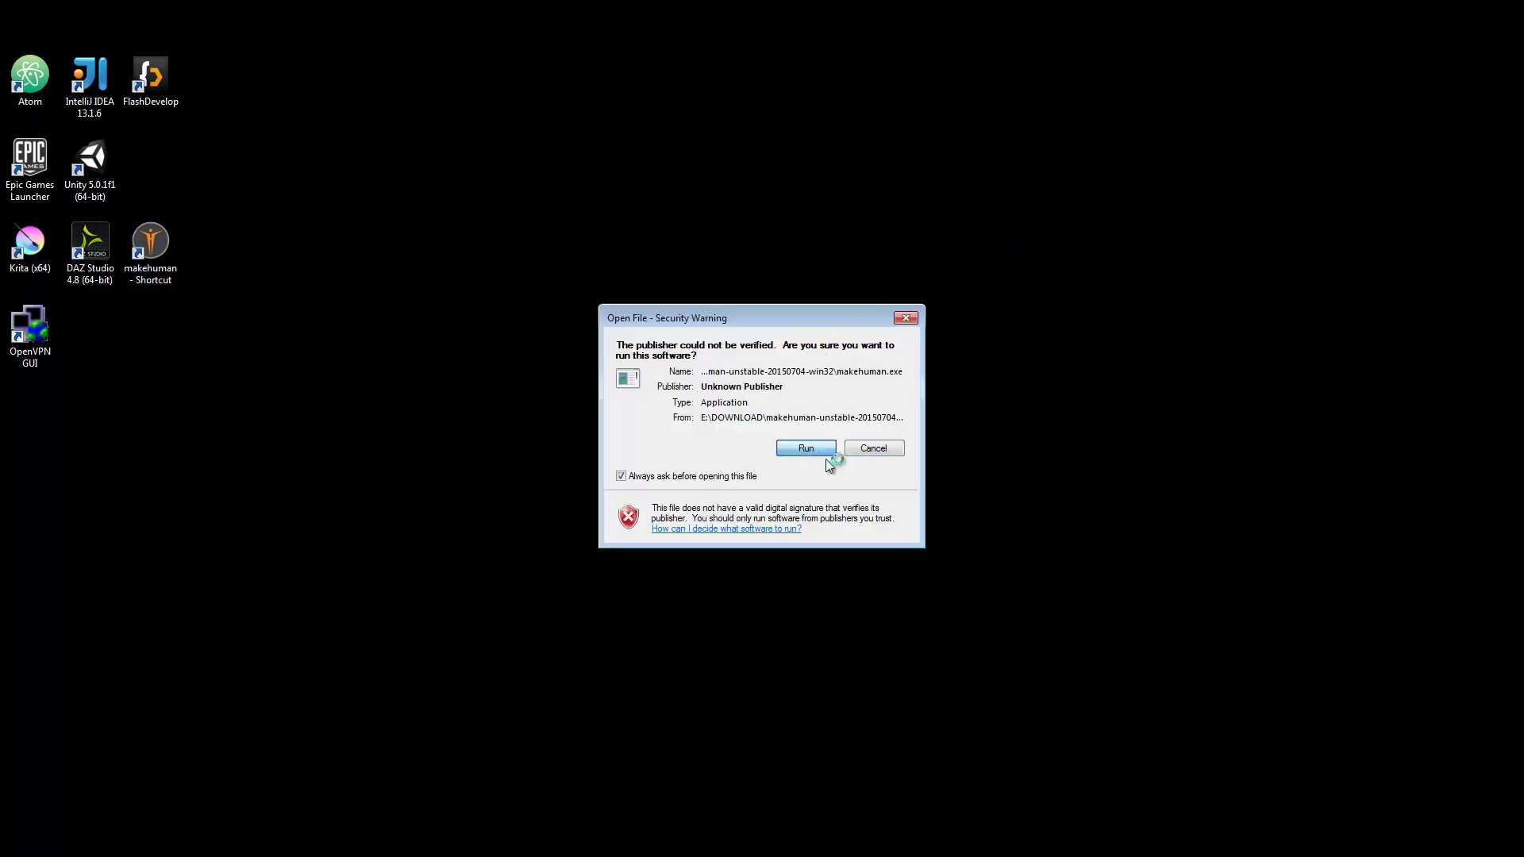
Step: Launch MakeHuman past the security warning and dress the default figure in the Female casualsuit02 outfit
click(810, 450)
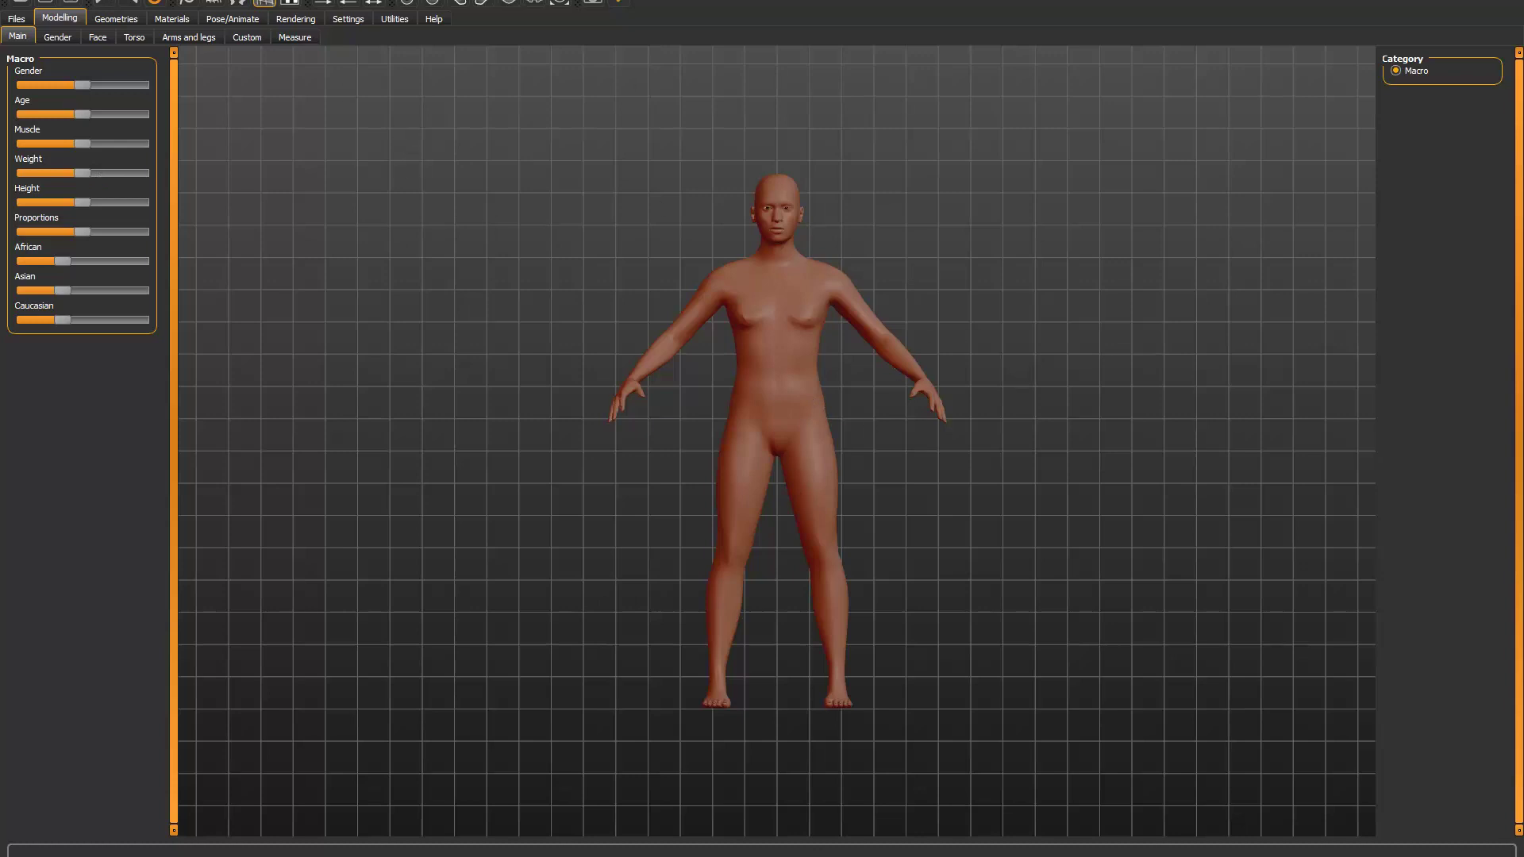
click(116, 18)
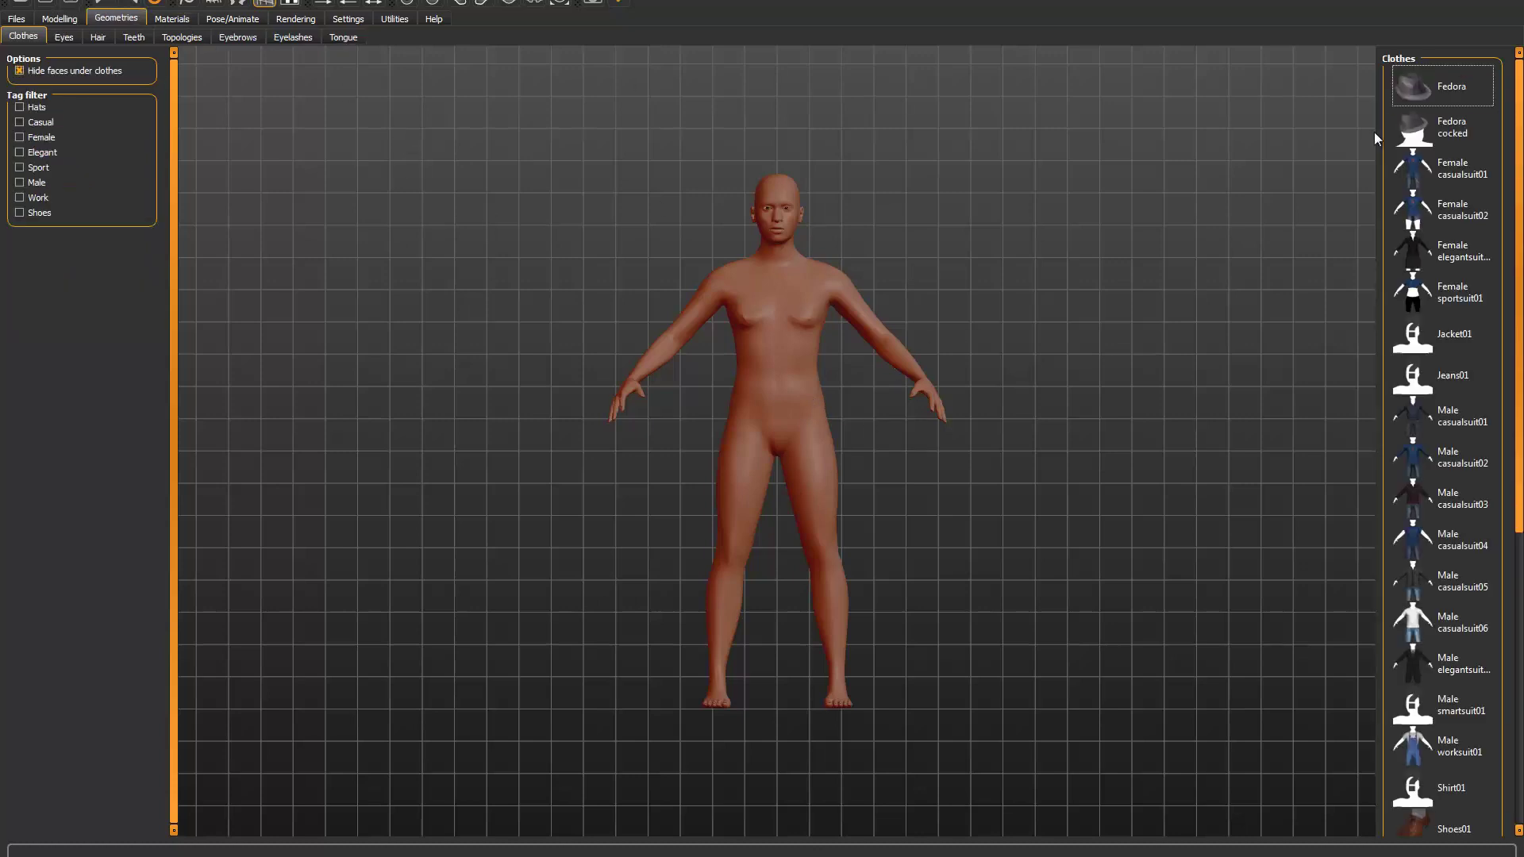
click(1421, 204)
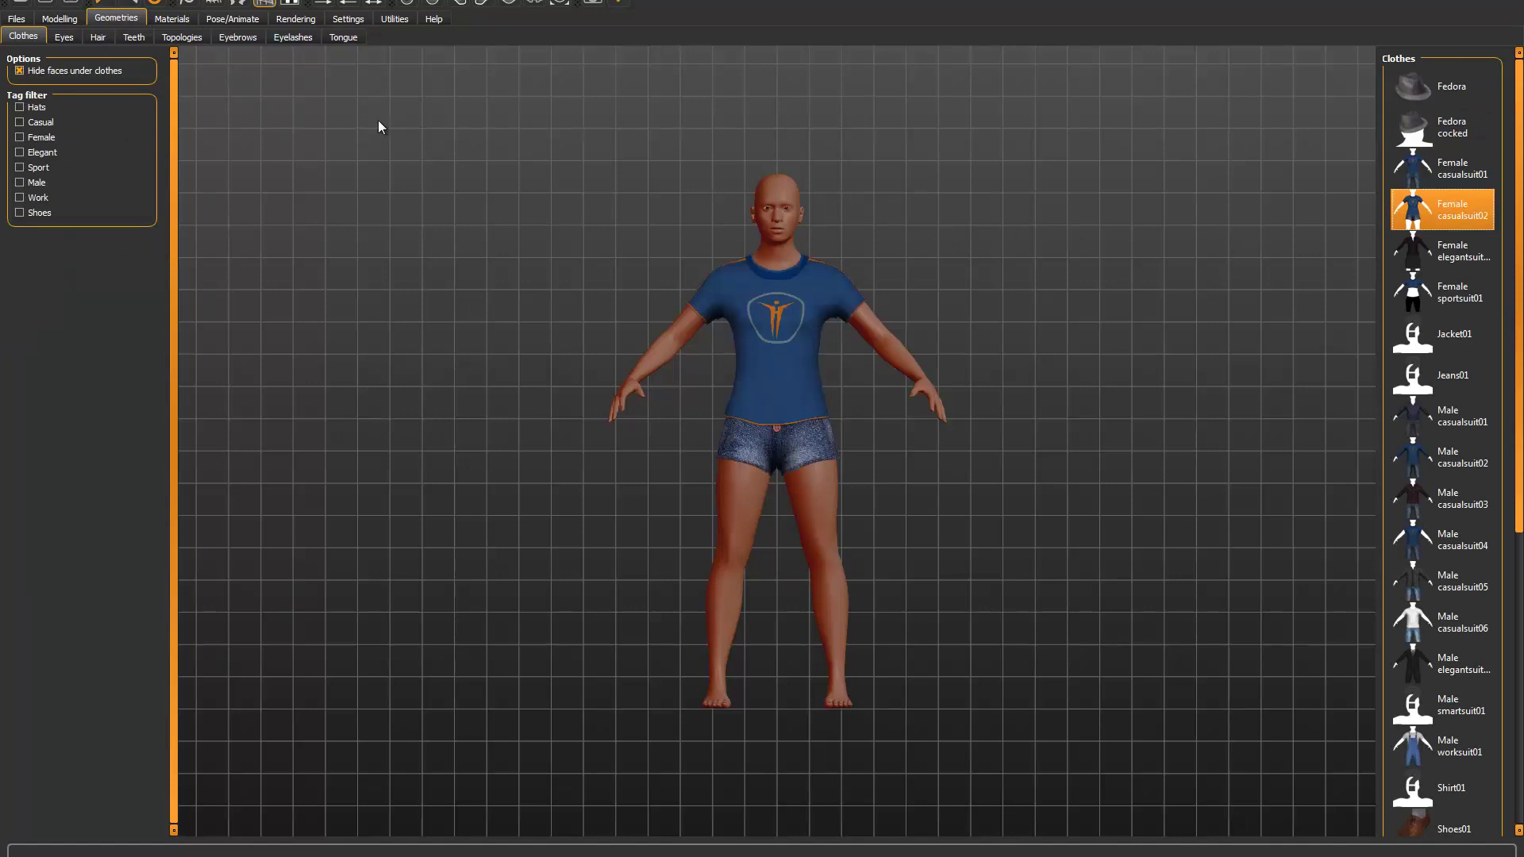
Step: Set the figure's gender fully female and raise its Caucasian share to nearly the maximum
click(56, 19)
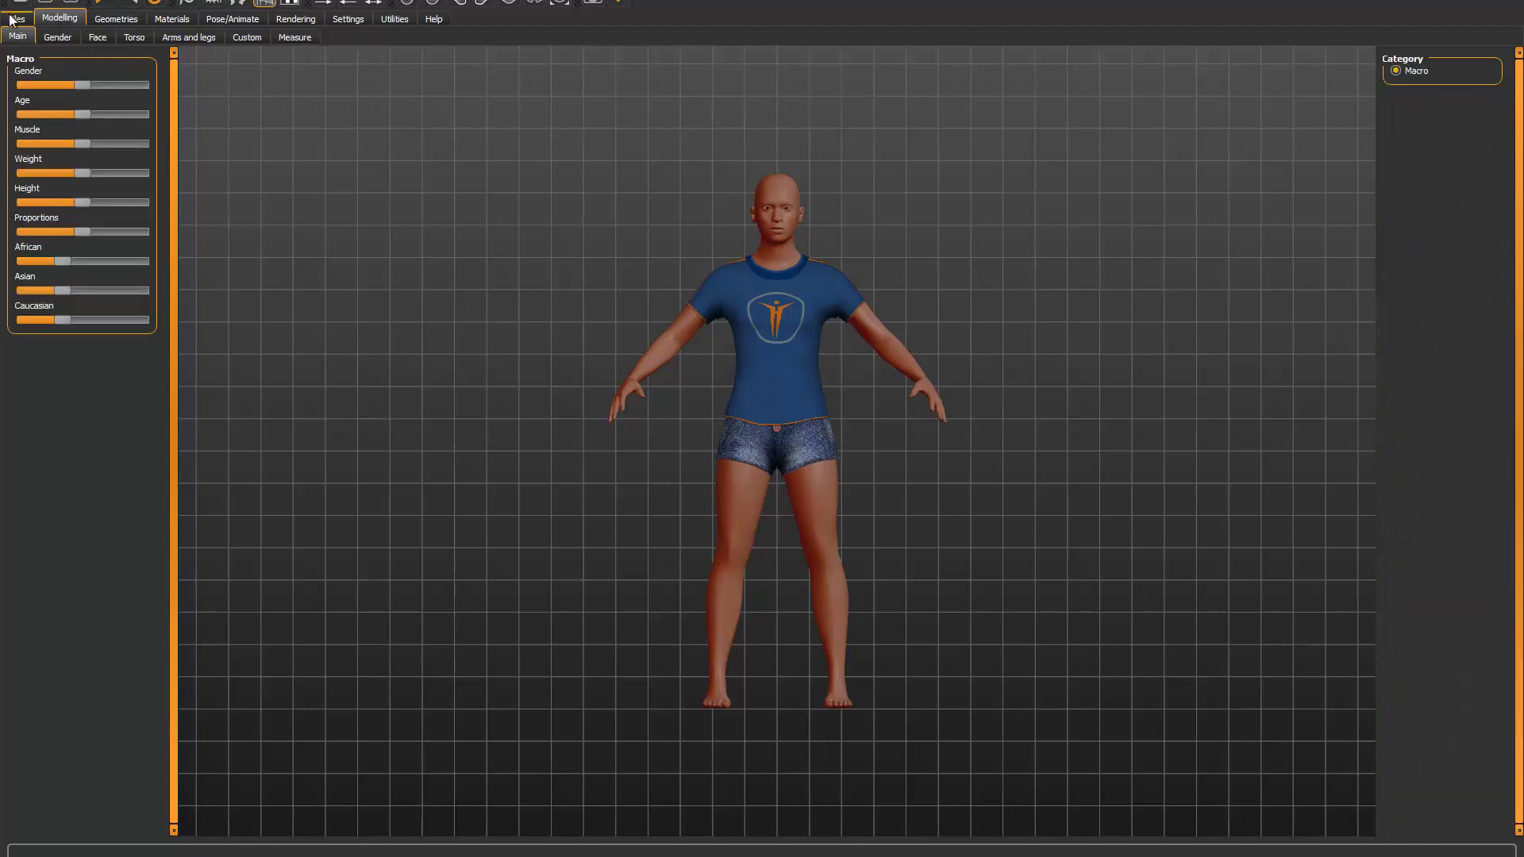
click(14, 18)
click(113, 20)
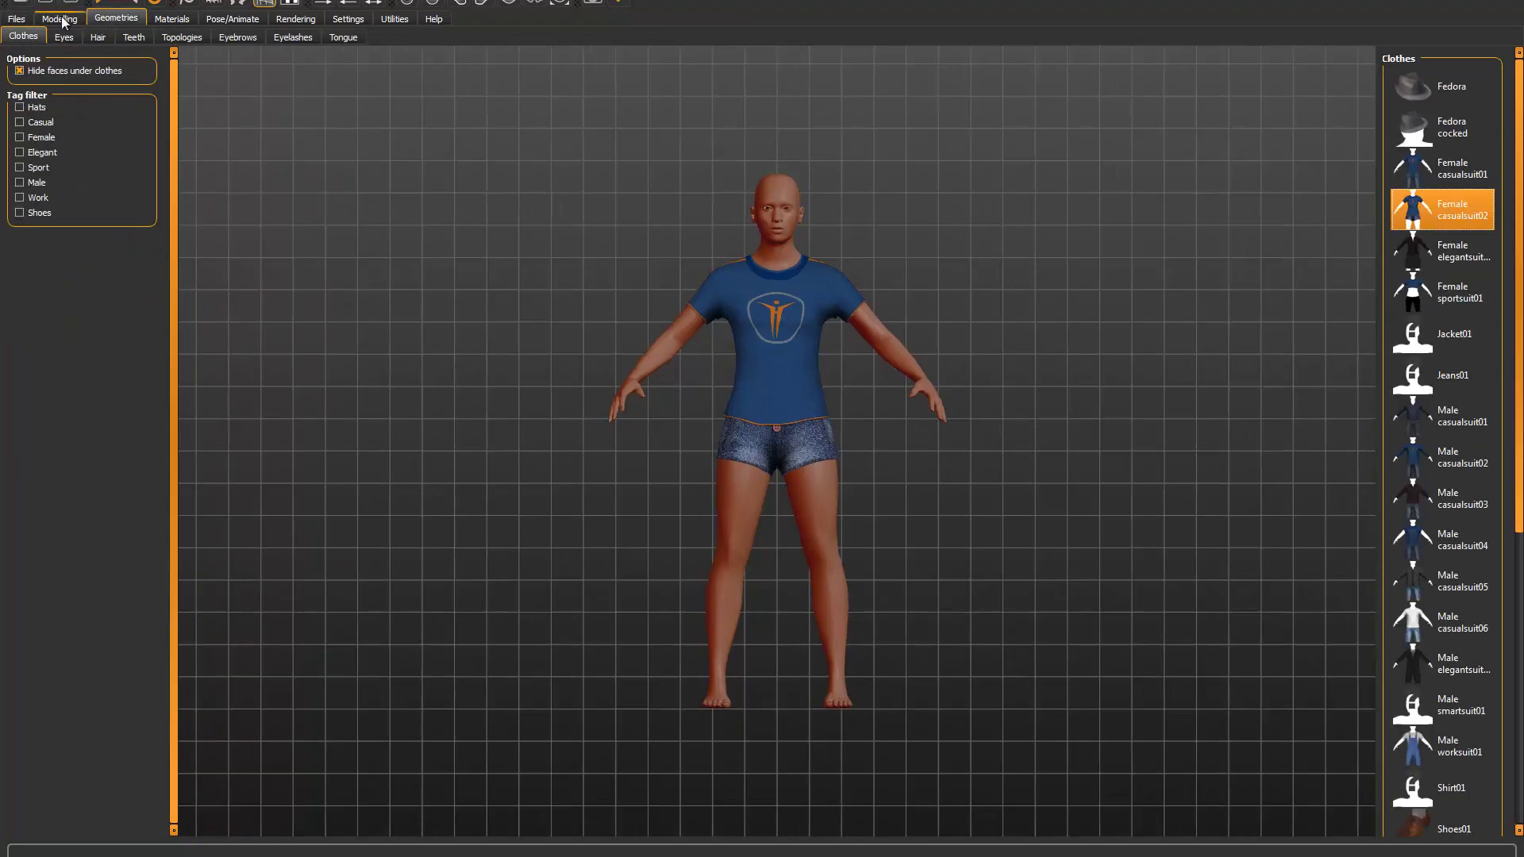
click(17, 18)
click(68, 21)
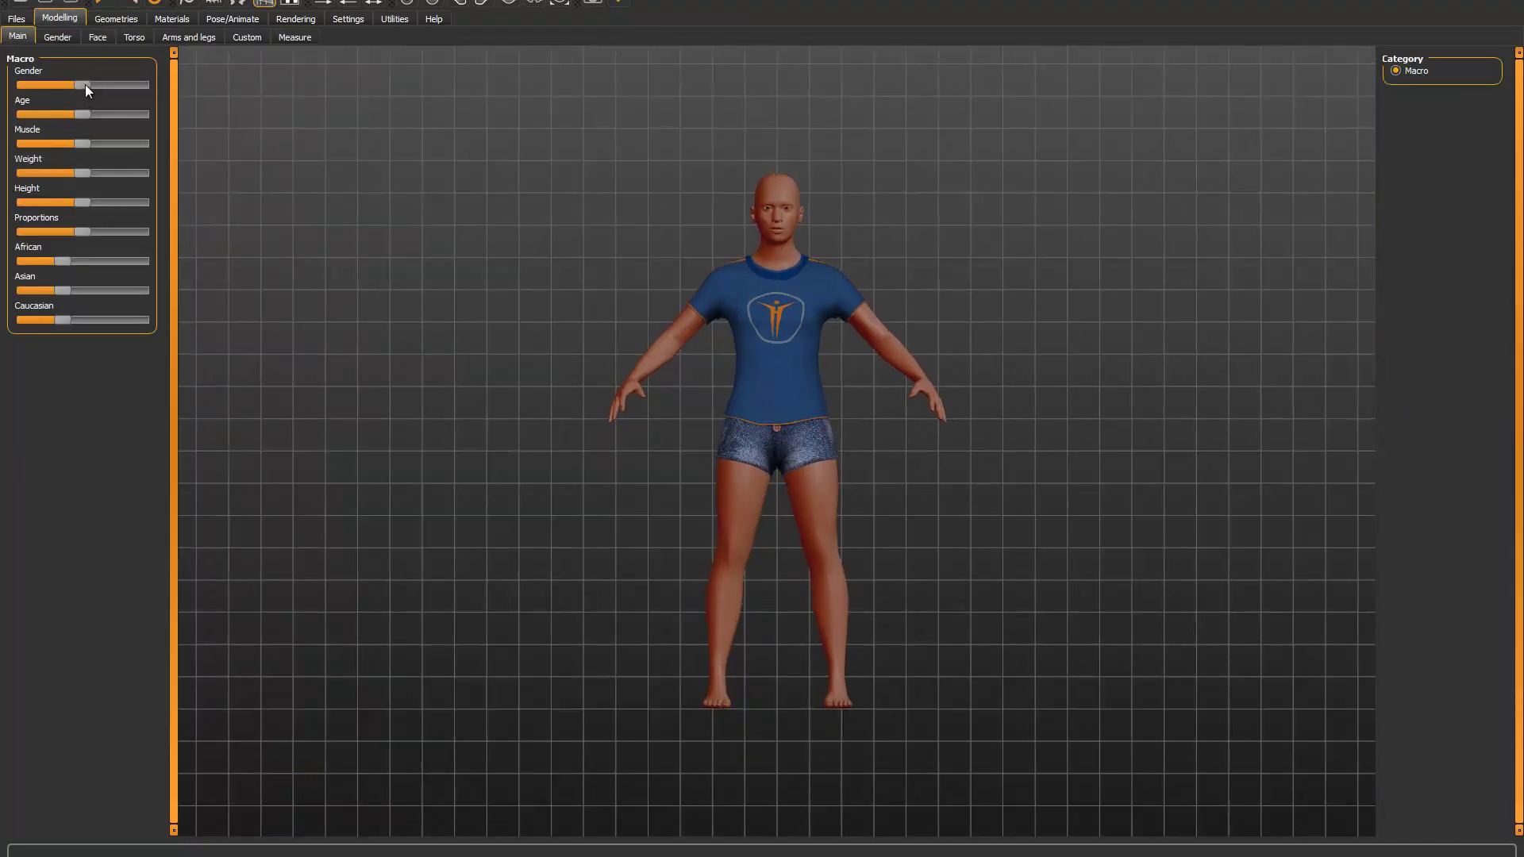
drag(84, 83, 24, 84)
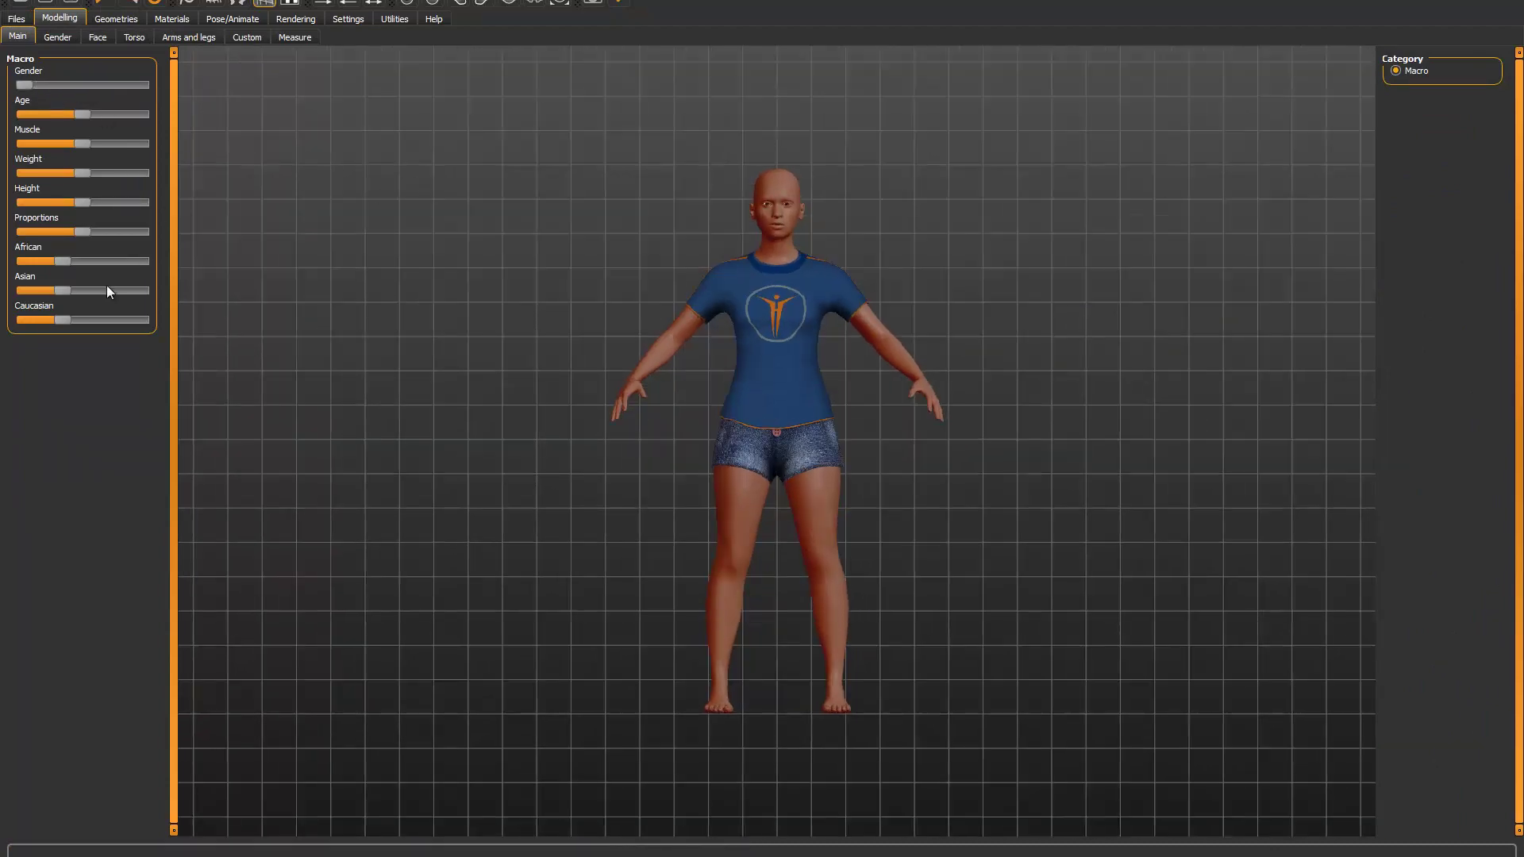
drag(69, 321, 132, 321)
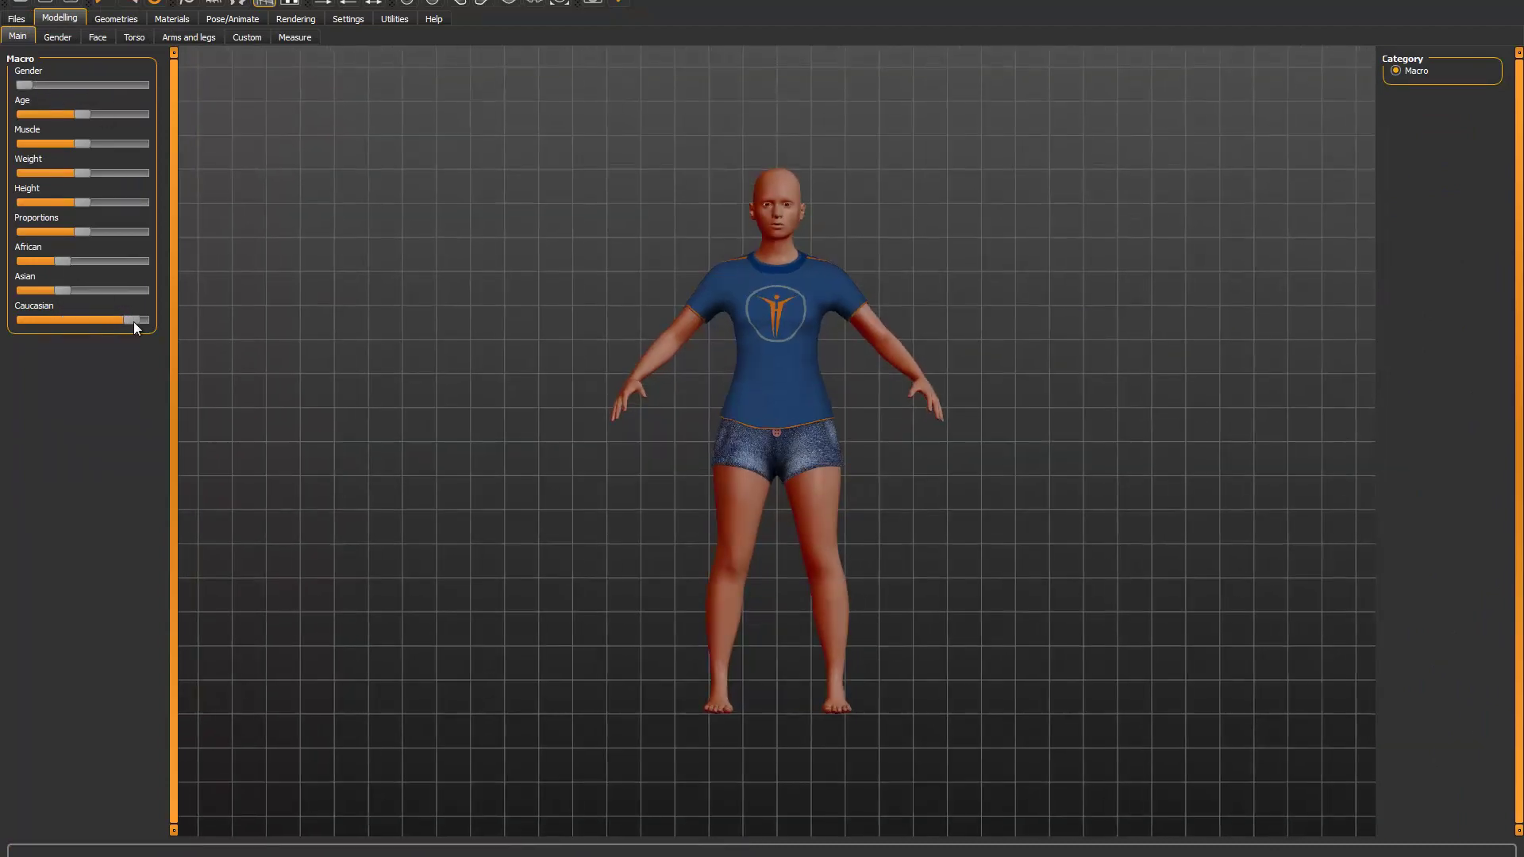
drag(492, 276, 732, 388)
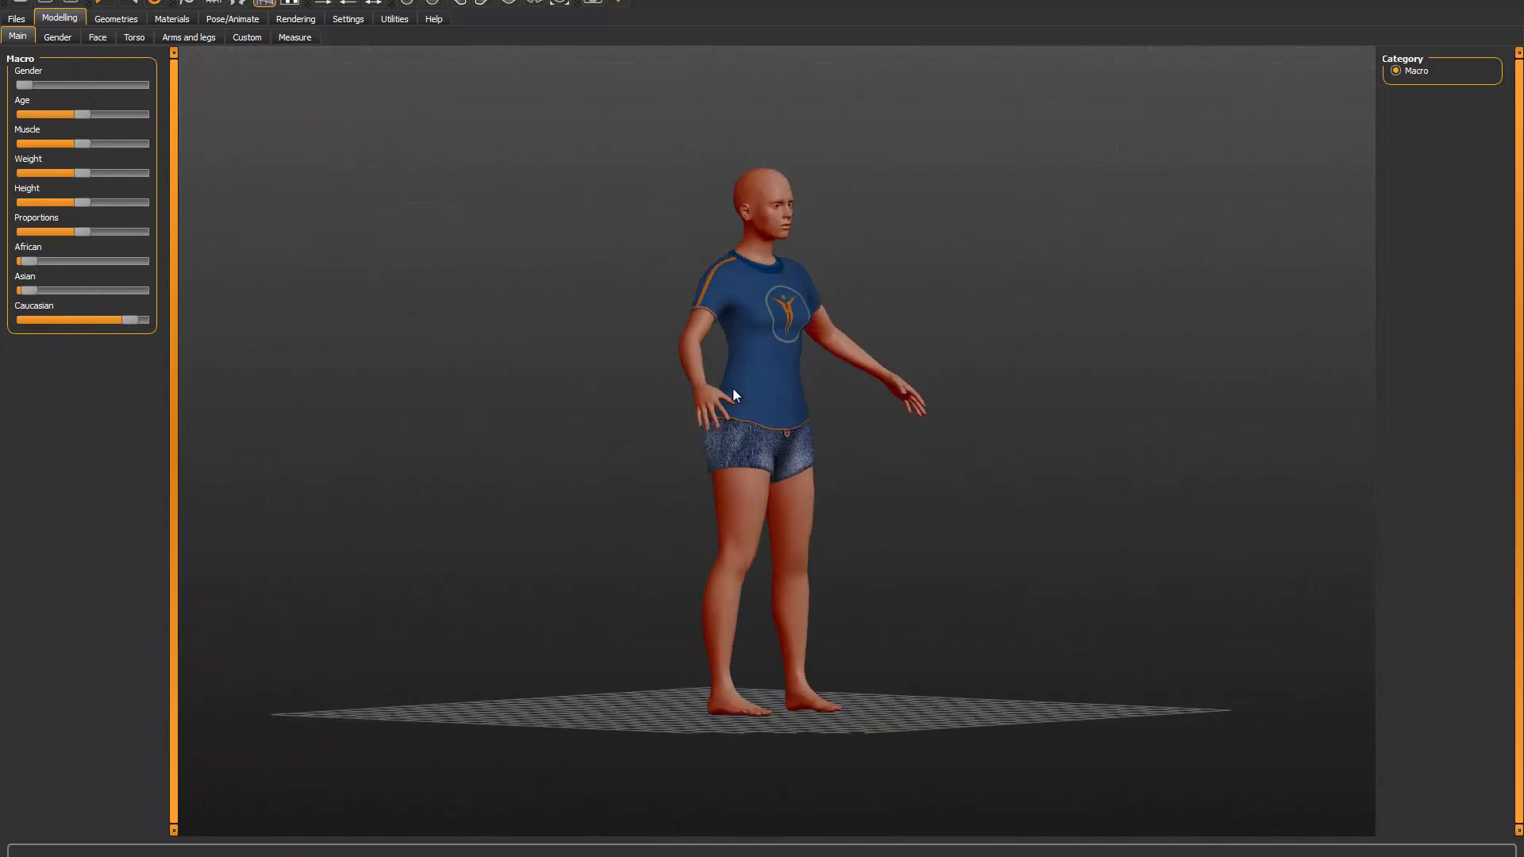
Step: Increase the figure's breast size well above the middle and adjust the breasts' vertical position, checking from the side
click(58, 38)
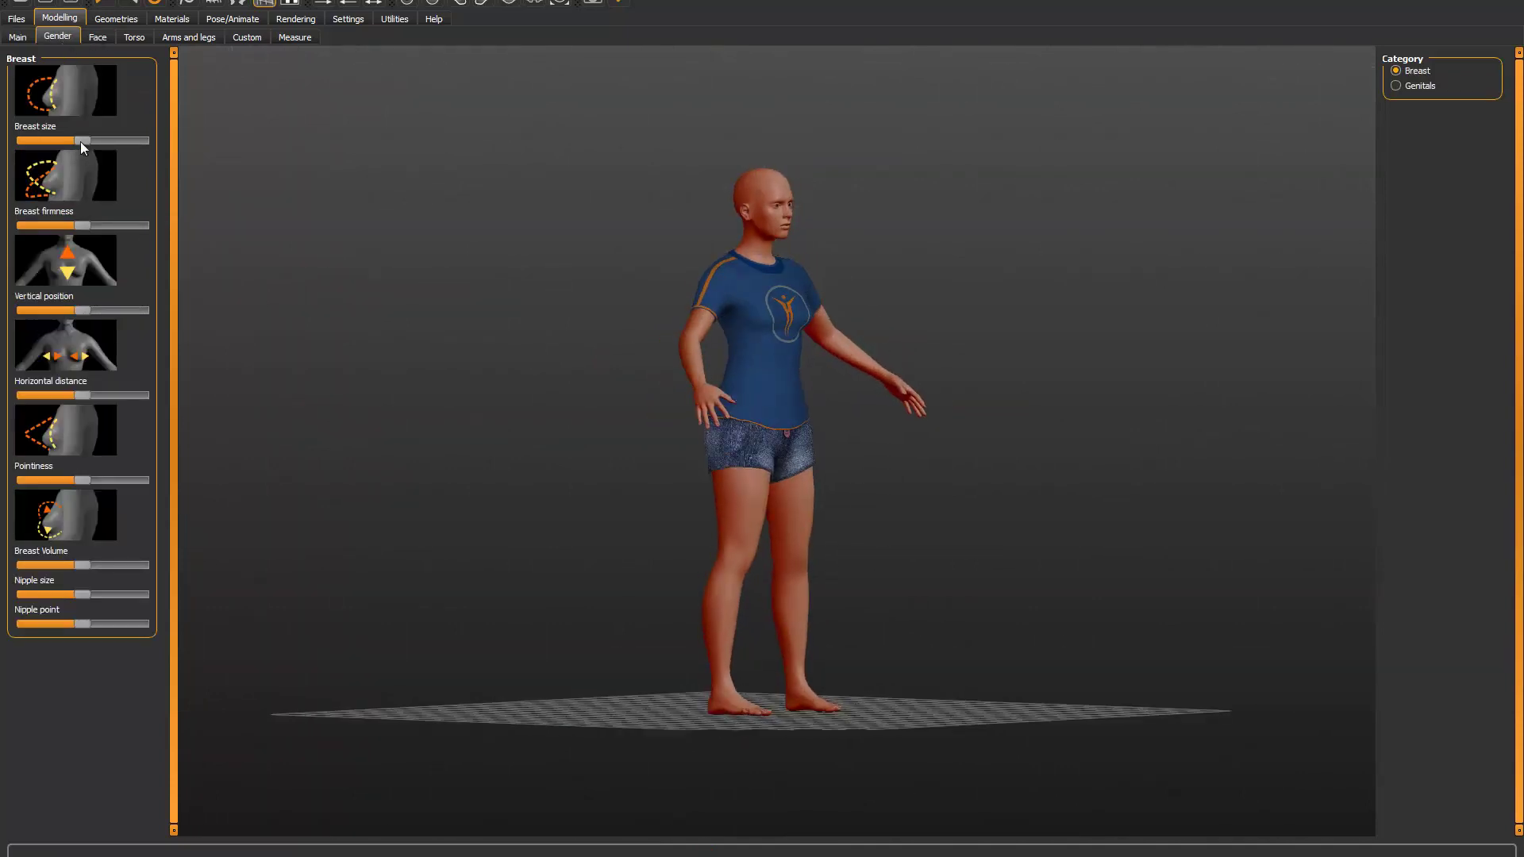
drag(81, 140, 126, 142)
drag(547, 270, 597, 286)
key(ctrl+3)
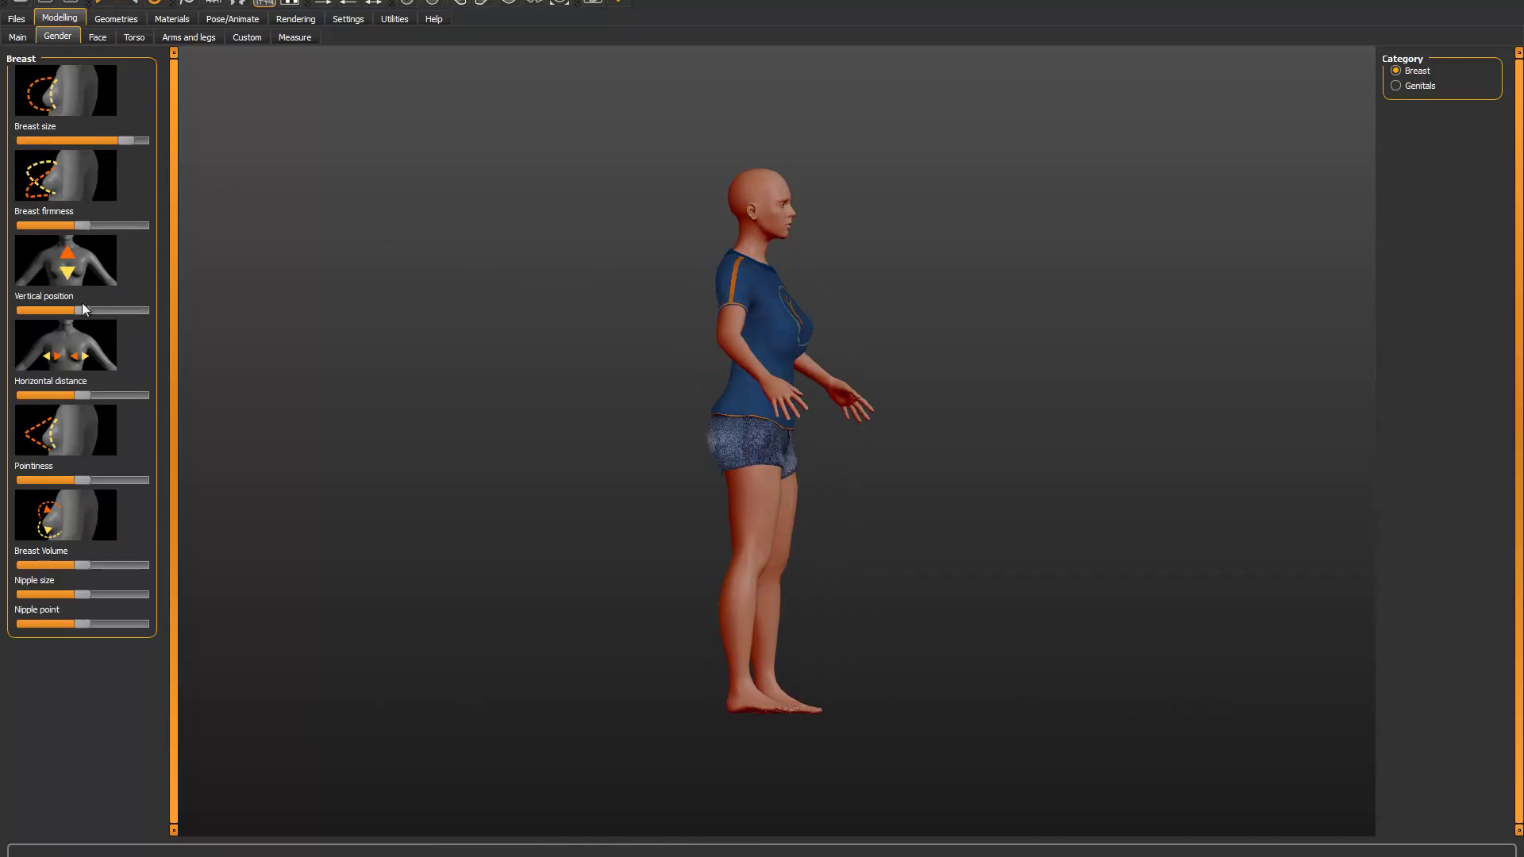
drag(83, 304, 128, 321)
drag(113, 140, 105, 141)
drag(662, 280, 520, 282)
Step: Reduce the torso's waist circumference measurement to about 66.3 cm
click(294, 38)
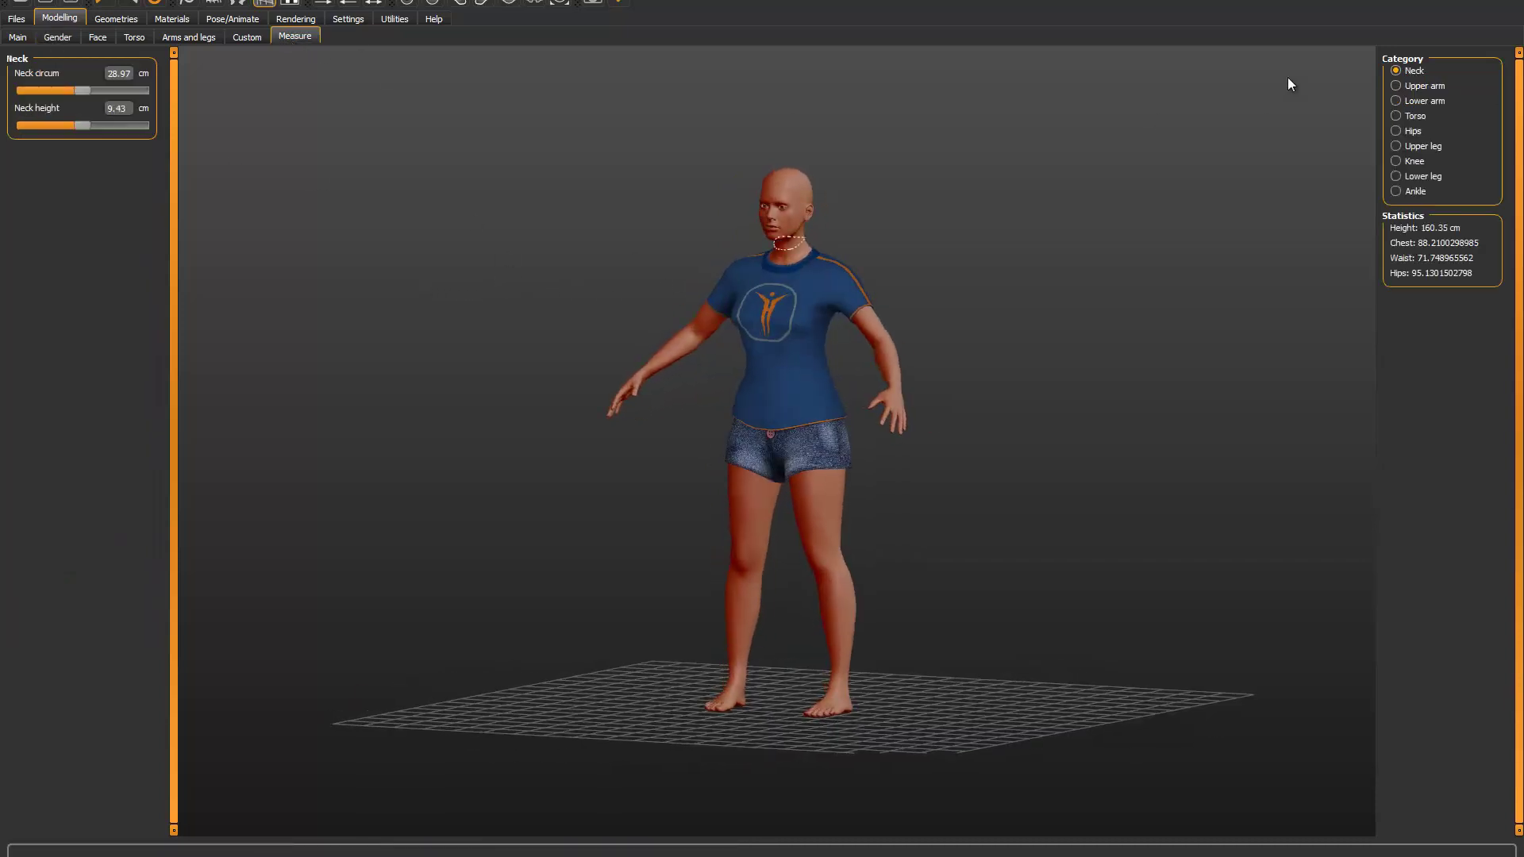
click(1399, 118)
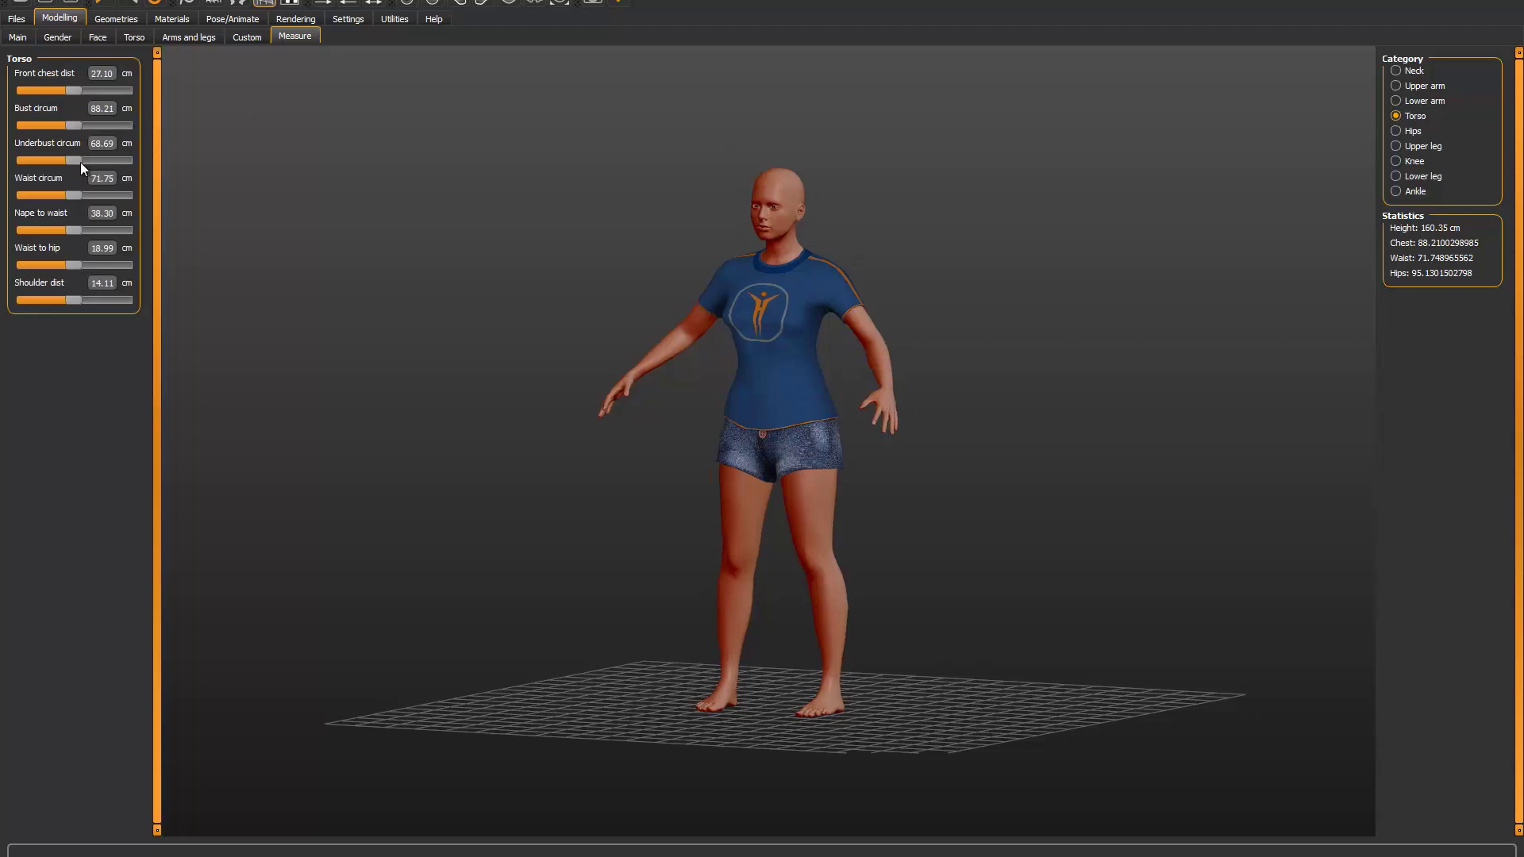
drag(76, 197, 46, 199)
mouse_move(595, 335)
mouse_down()
mouse_move(603, 316)
mouse_move(754, 331)
mouse_move(722, 306)
mouse_move(656, 340)
mouse_move(587, 323)
mouse_up()
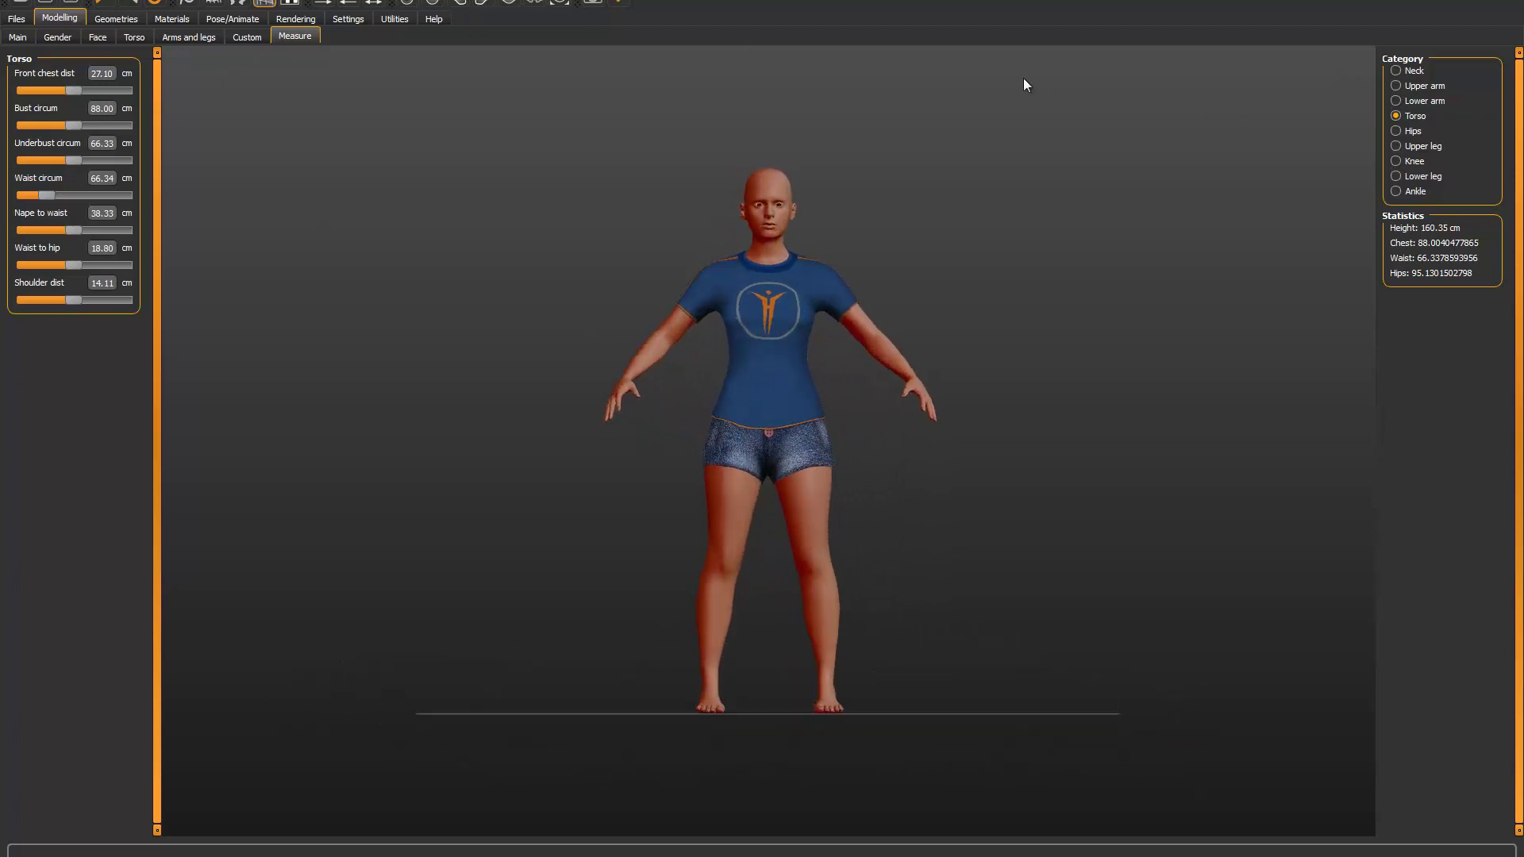
Step: Lower the figure's age slightly, raise its height a little above the middle and reduce its proportions value
key(ctrl+m)
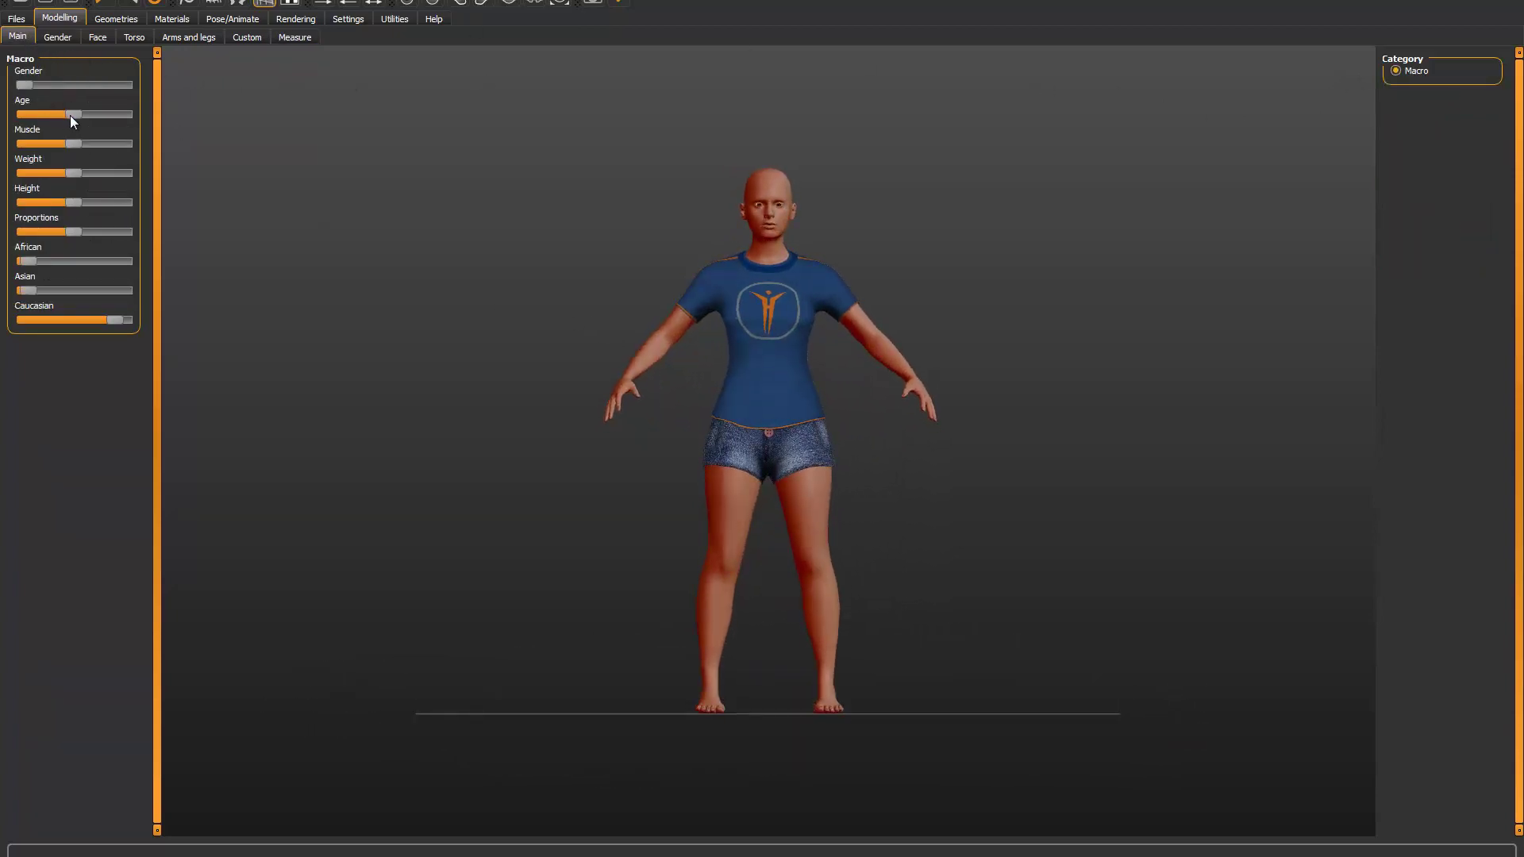
drag(59, 112, 69, 116)
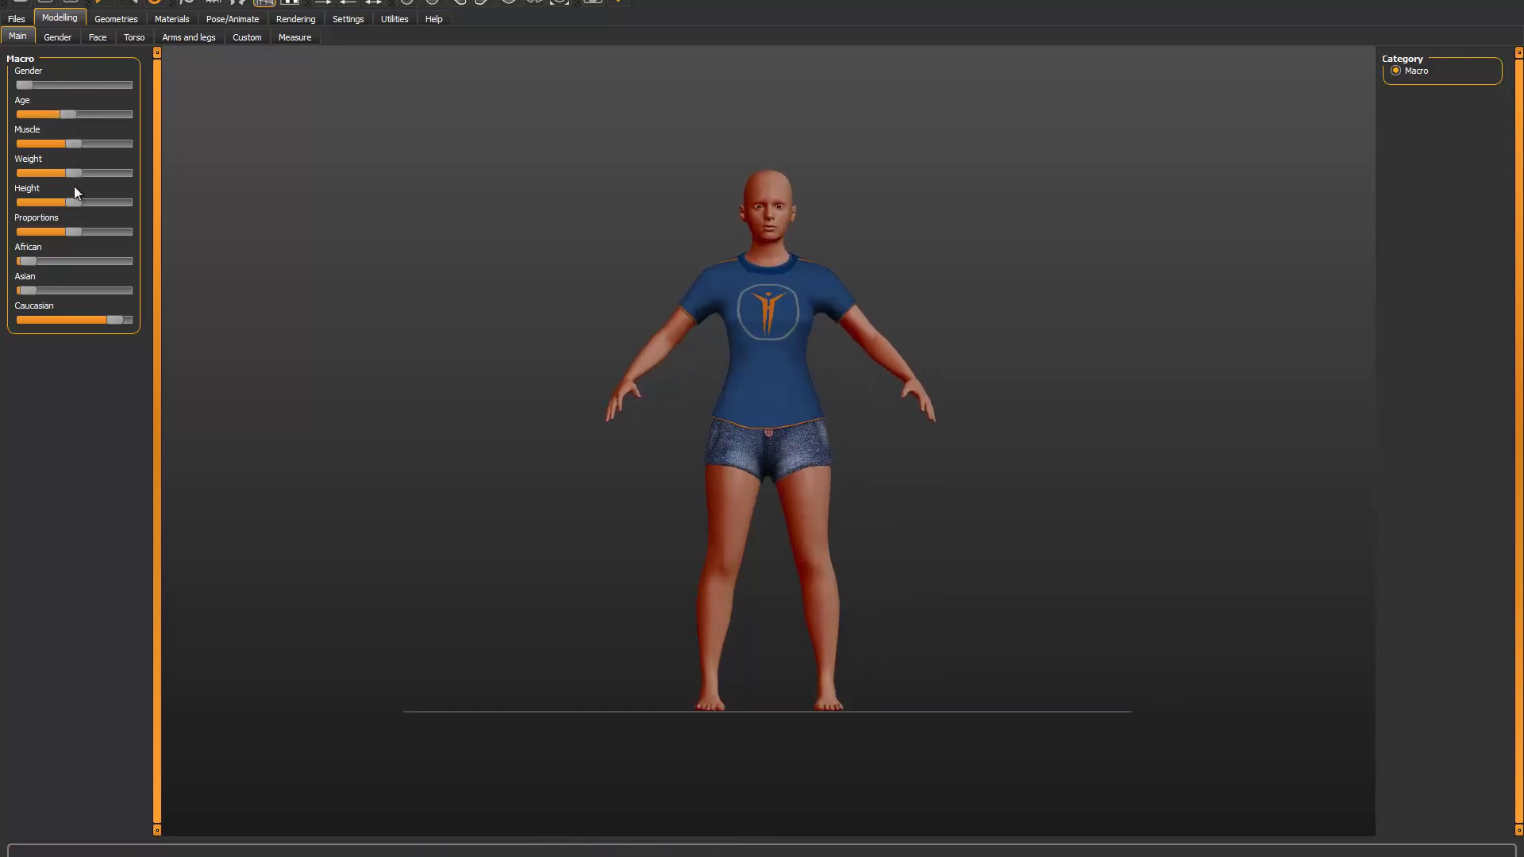
drag(74, 203, 49, 231)
drag(297, 224, 778, 248)
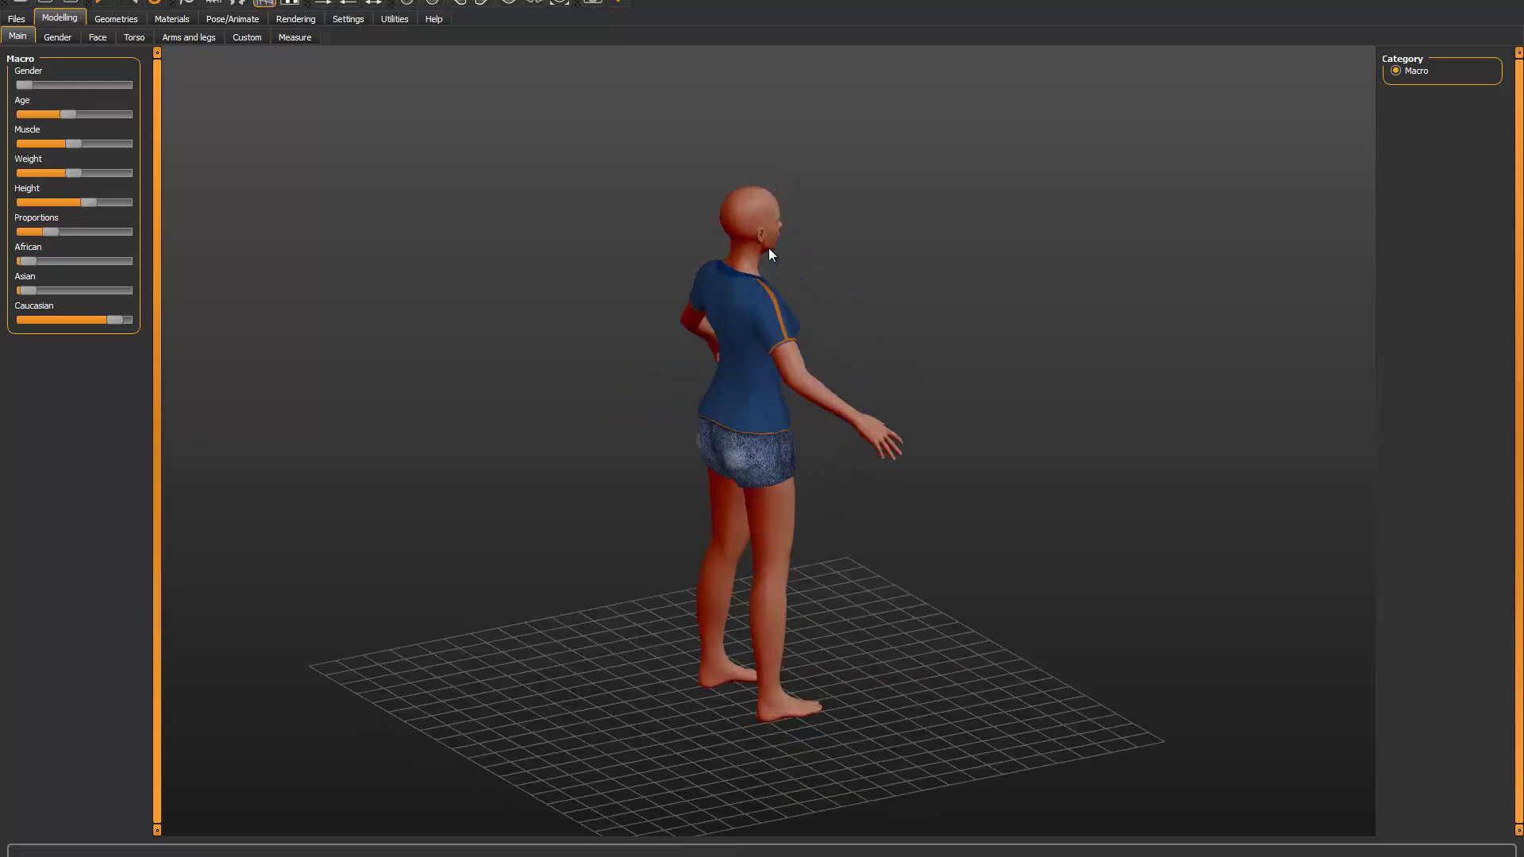
key(ctrl+1)
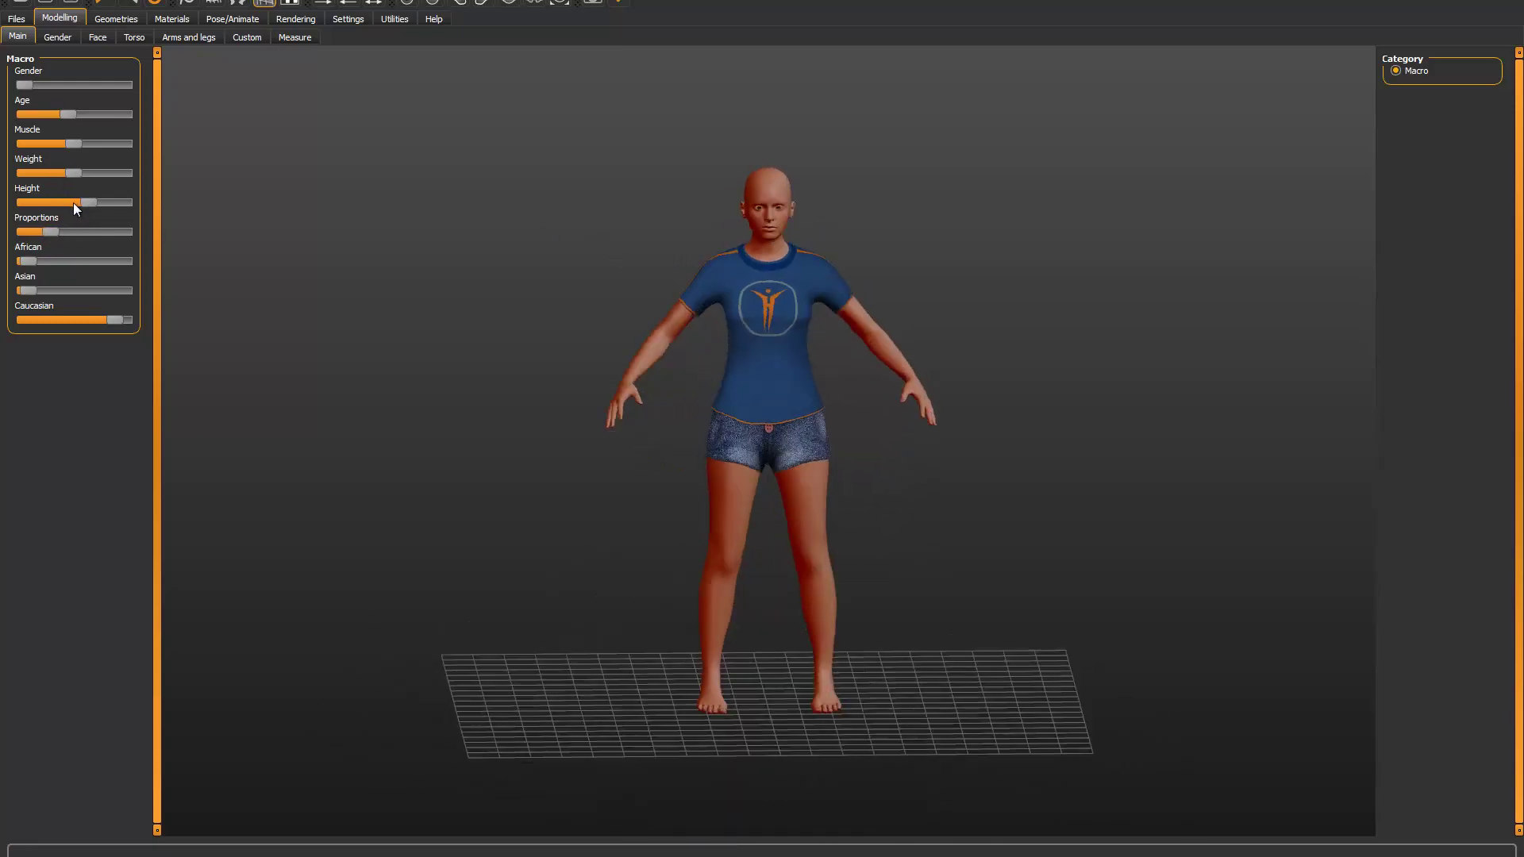
drag(81, 203, 79, 203)
drag(556, 373, 280, 74)
Step: Give the figure the Braid01 hairstyle and check it from different angles
click(116, 19)
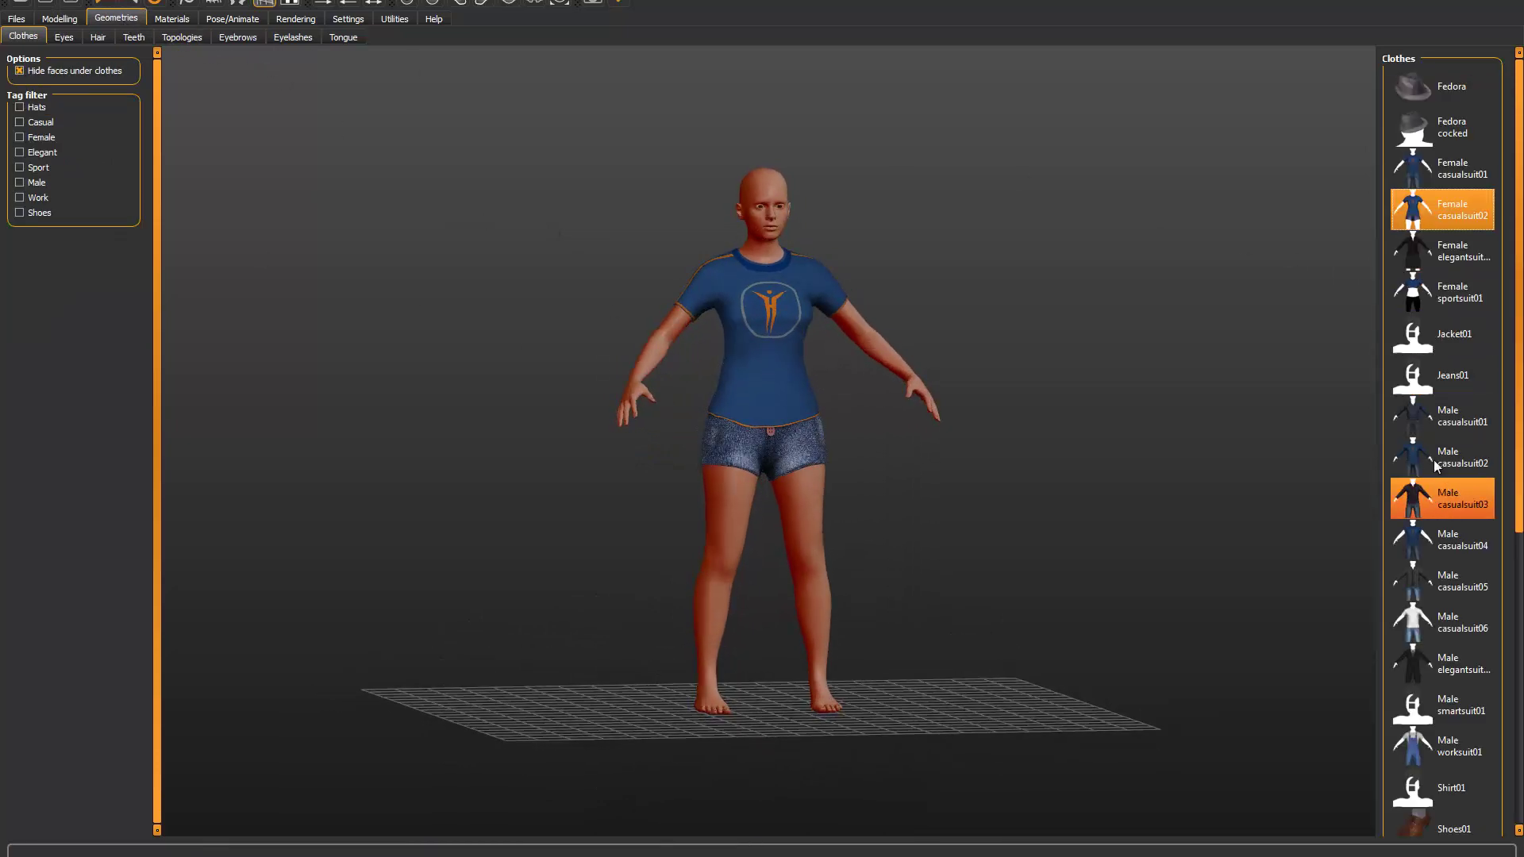
click(97, 38)
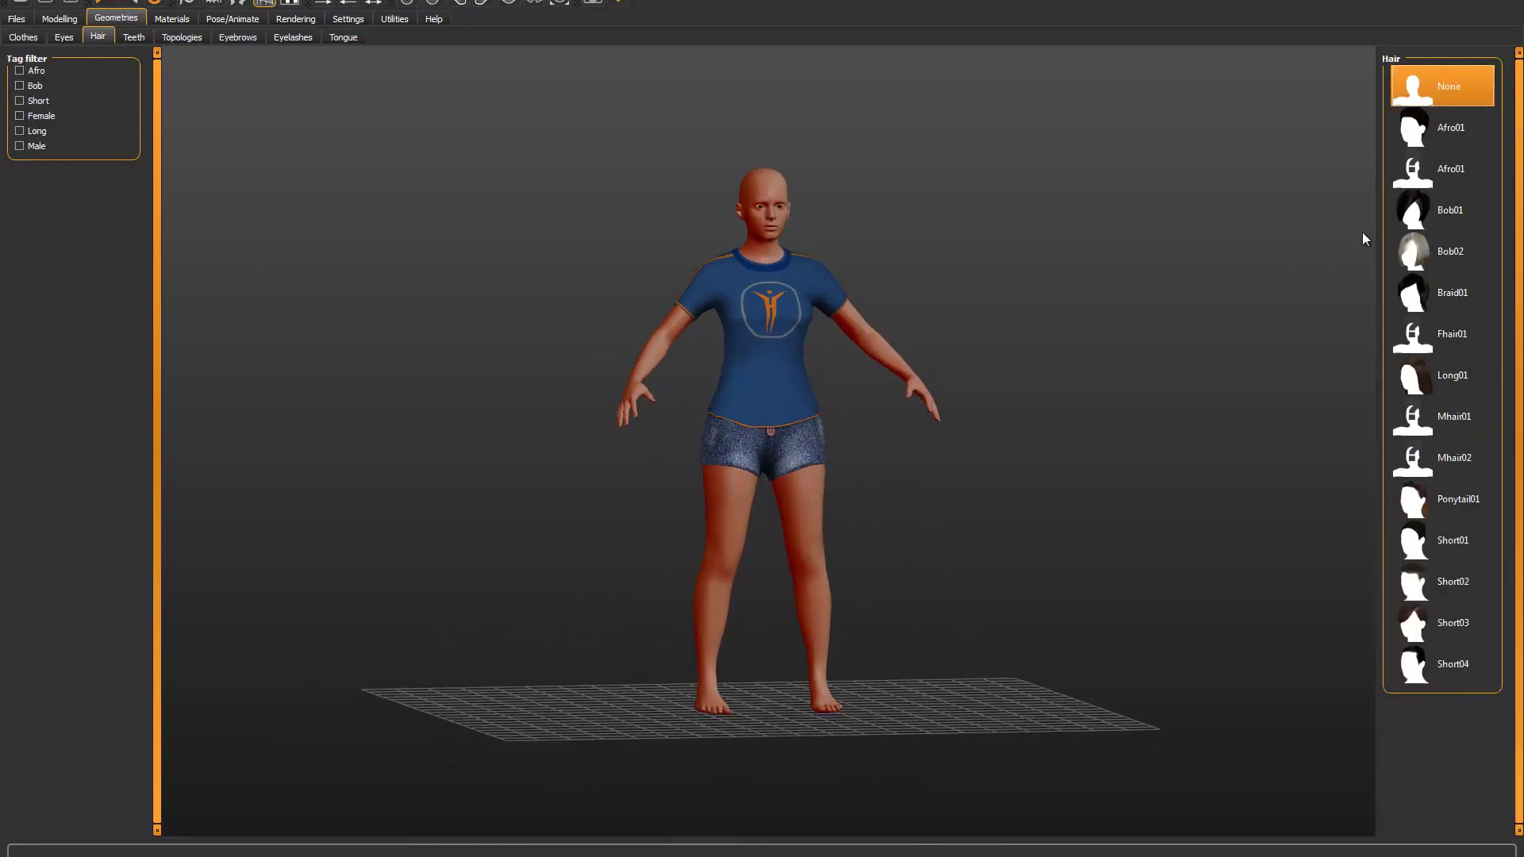
click(1416, 300)
drag(1155, 316, 639, 347)
key(ctrl+7)
drag(616, 292, 636, 313)
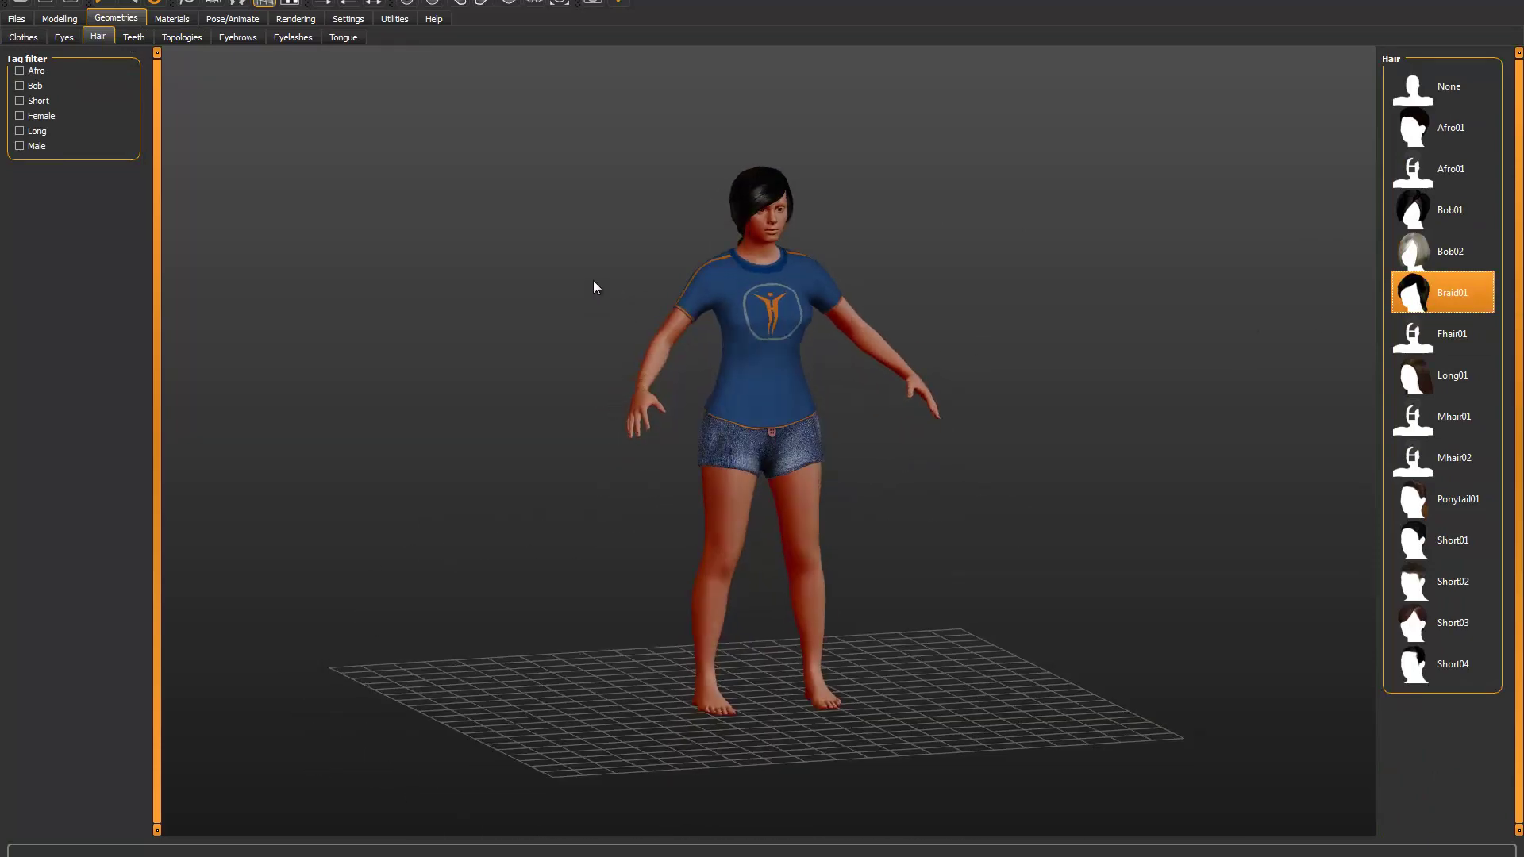
Step: Apply the Young caucasian female2 skin material to the figure and check it from different angles
click(172, 19)
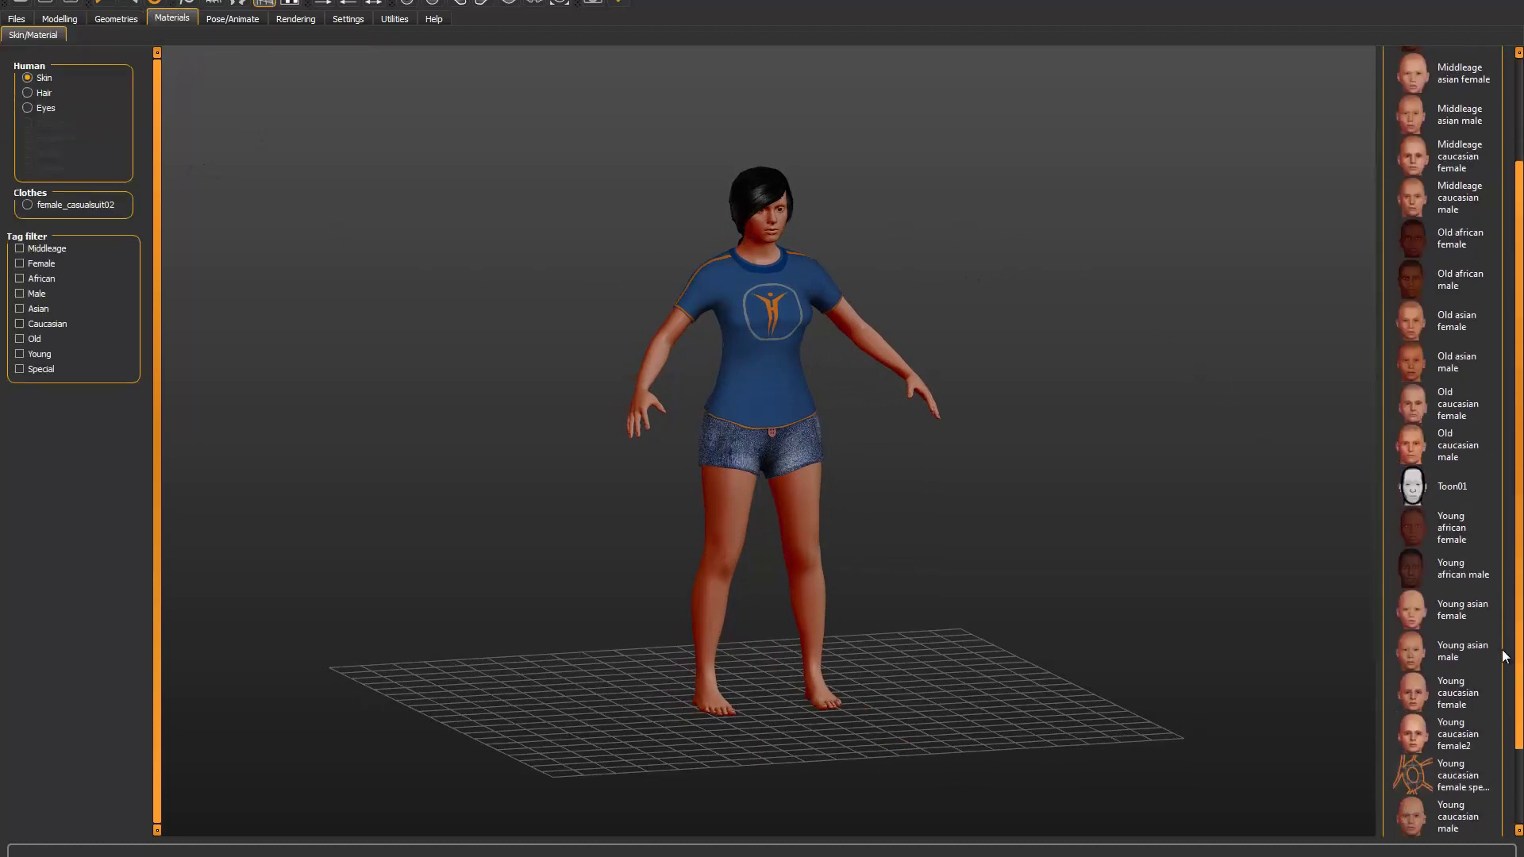
scroll(1468, 665, down, 2)
click(1409, 668)
drag(887, 431, 973, 401)
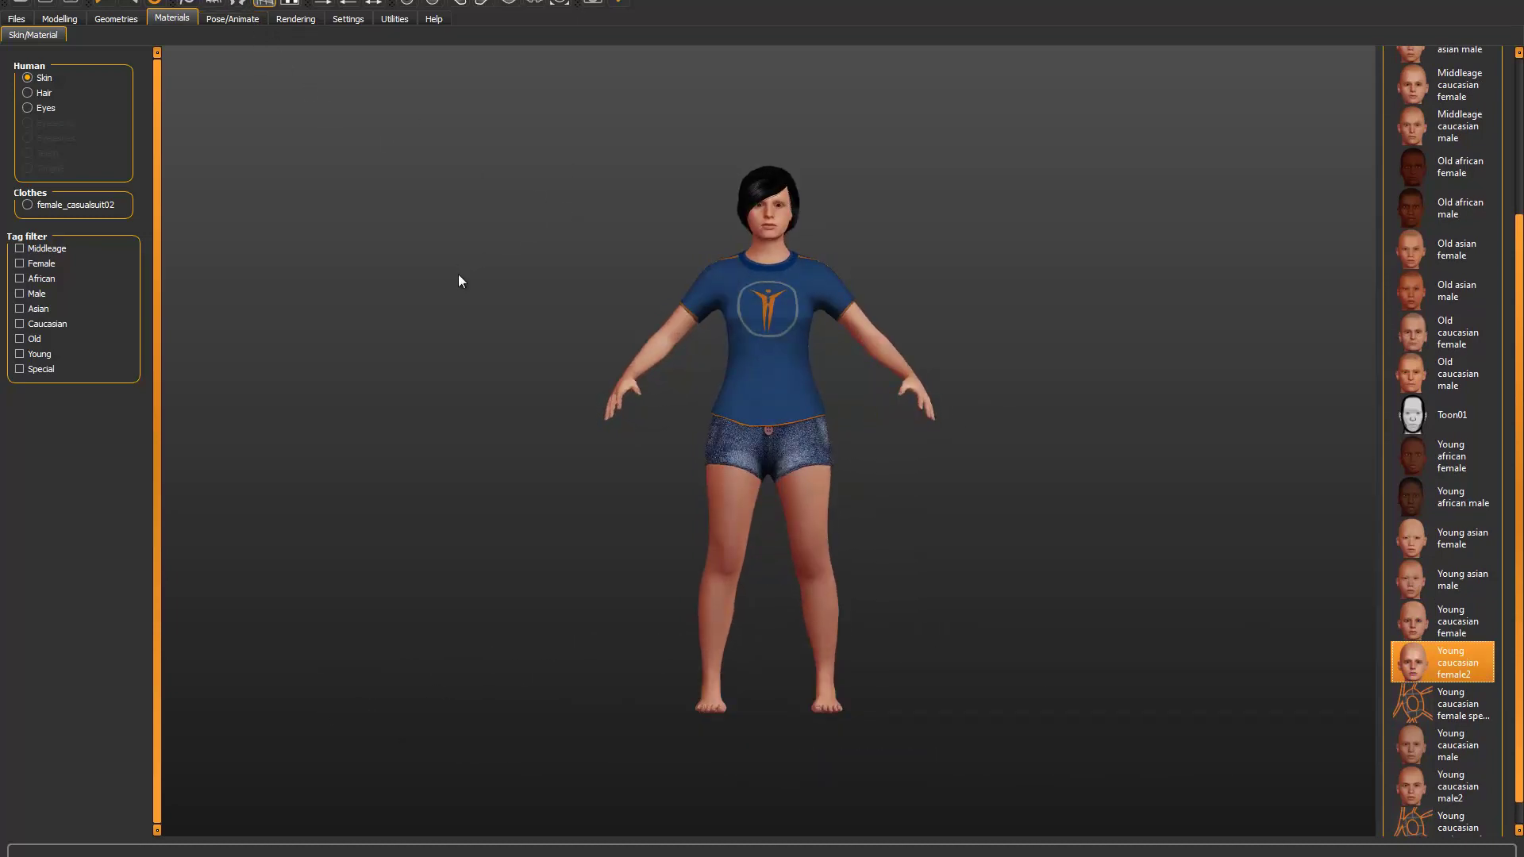
drag(460, 279, 533, 343)
Step: Add the Uengine rig preset as the figure's skeleton and inspect the bones from several angles
click(230, 18)
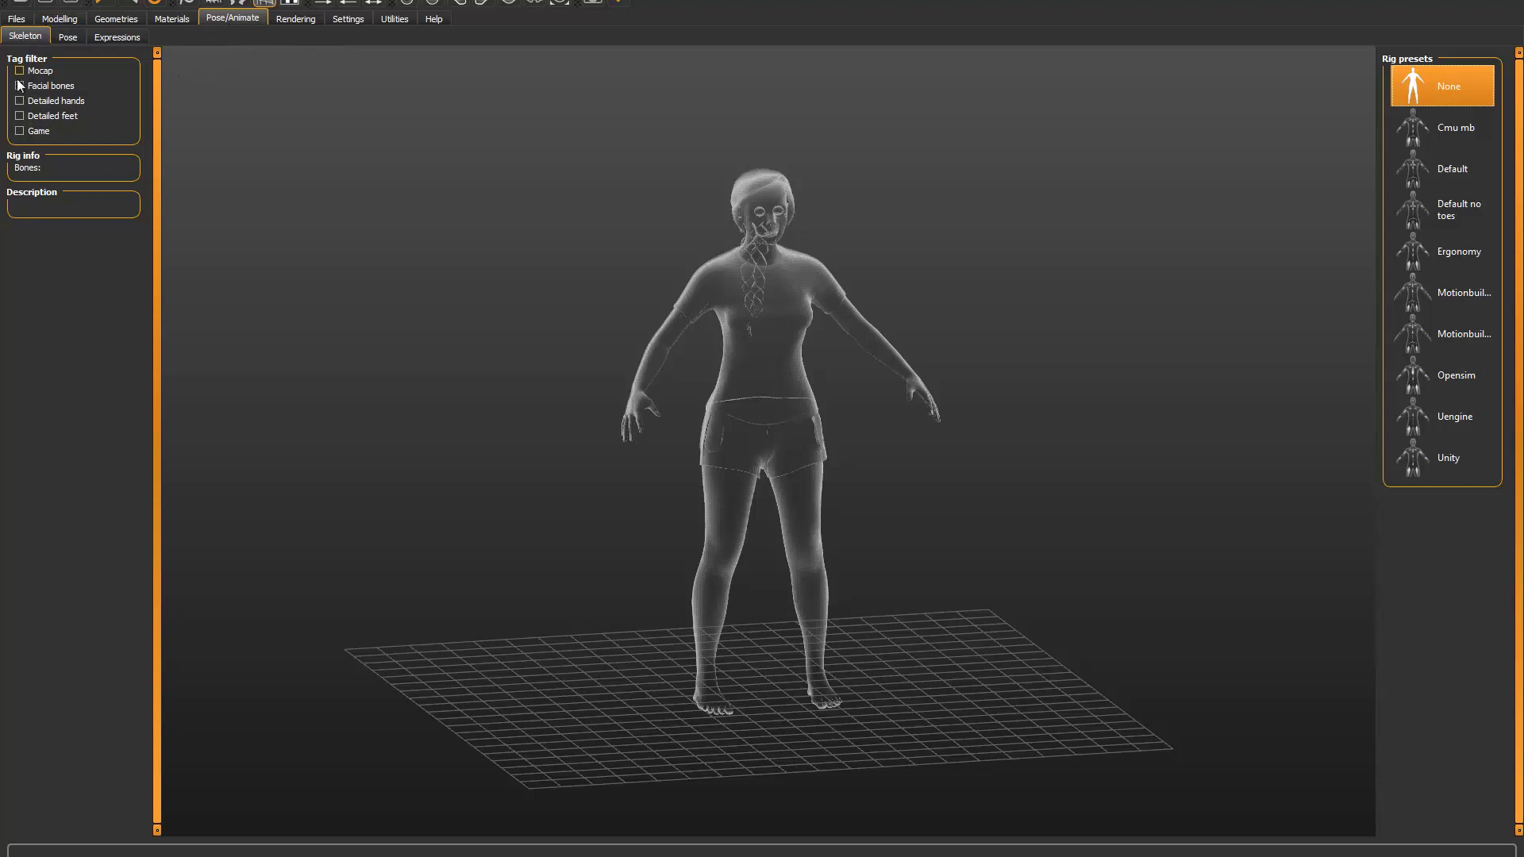
click(1416, 422)
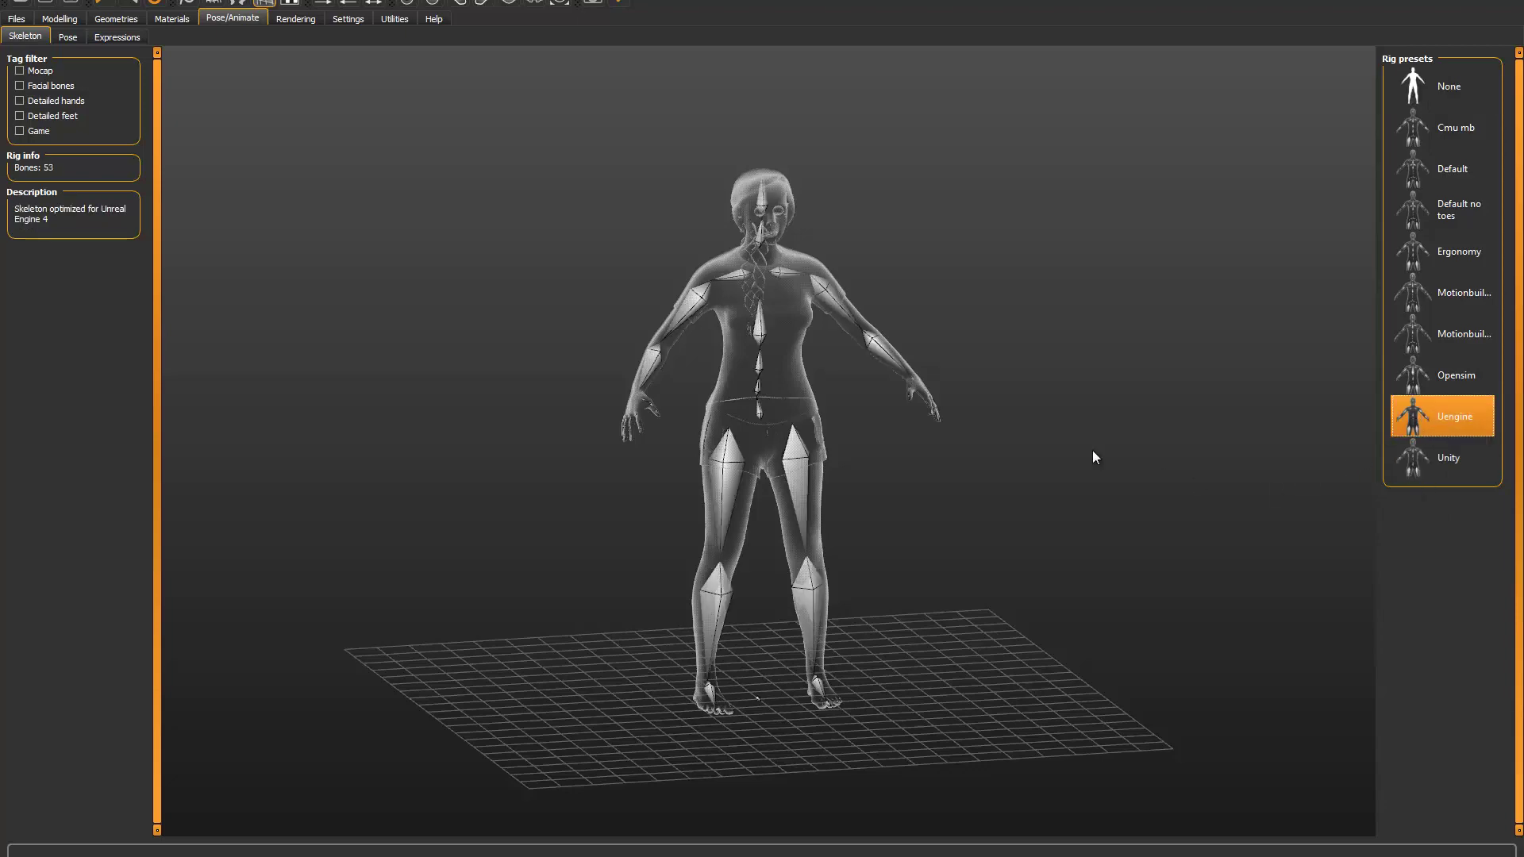
mouse_move(1090, 457)
mouse_down()
mouse_move(930, 435)
mouse_move(627, 477)
mouse_move(1005, 526)
mouse_move(1068, 454)
mouse_up()
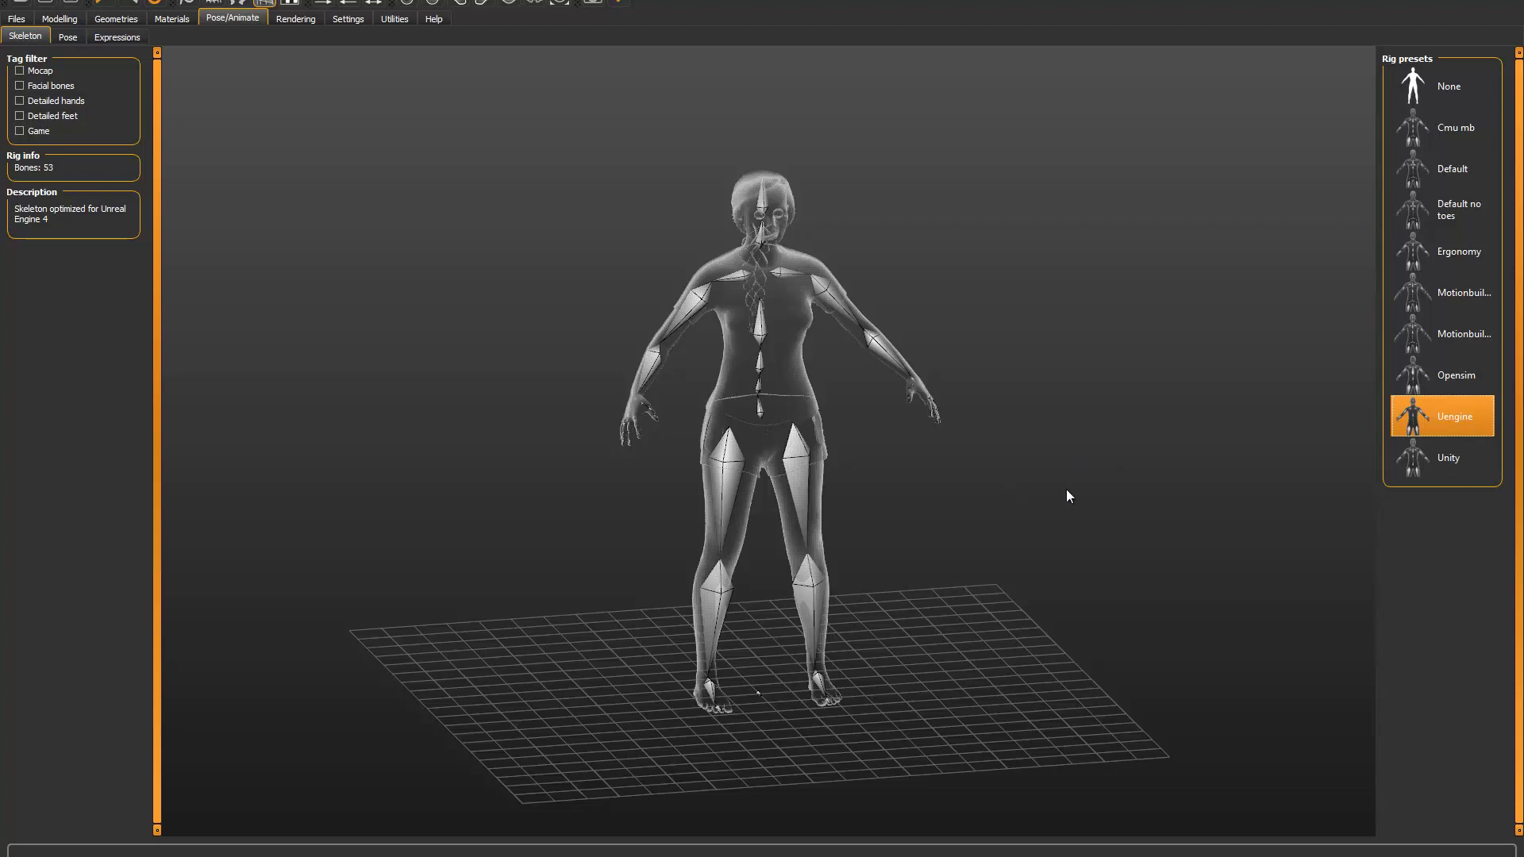
drag(1112, 484, 1002, 475)
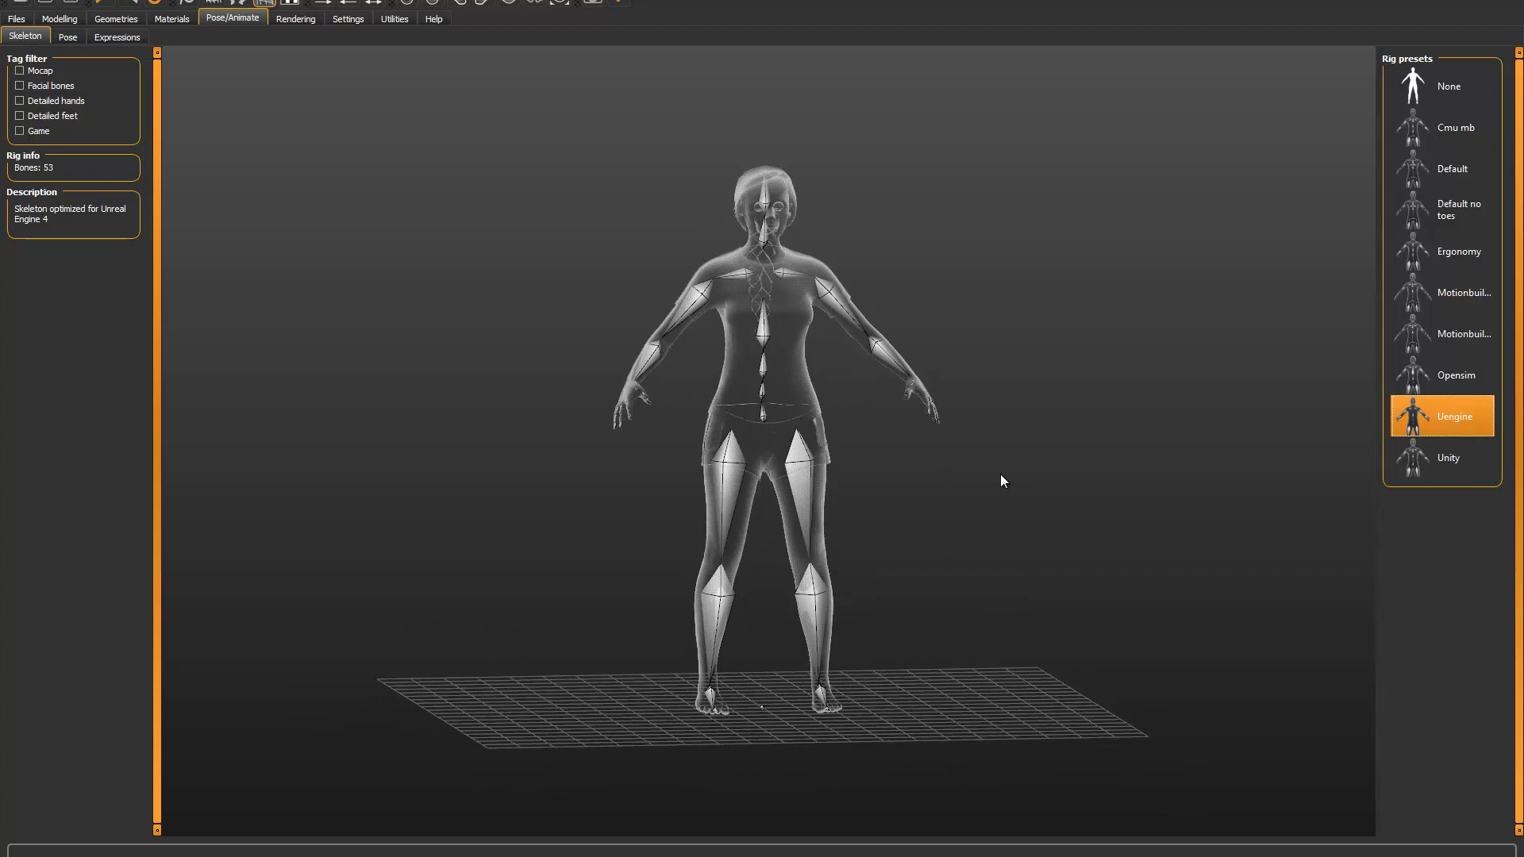
drag(1000, 474, 1010, 338)
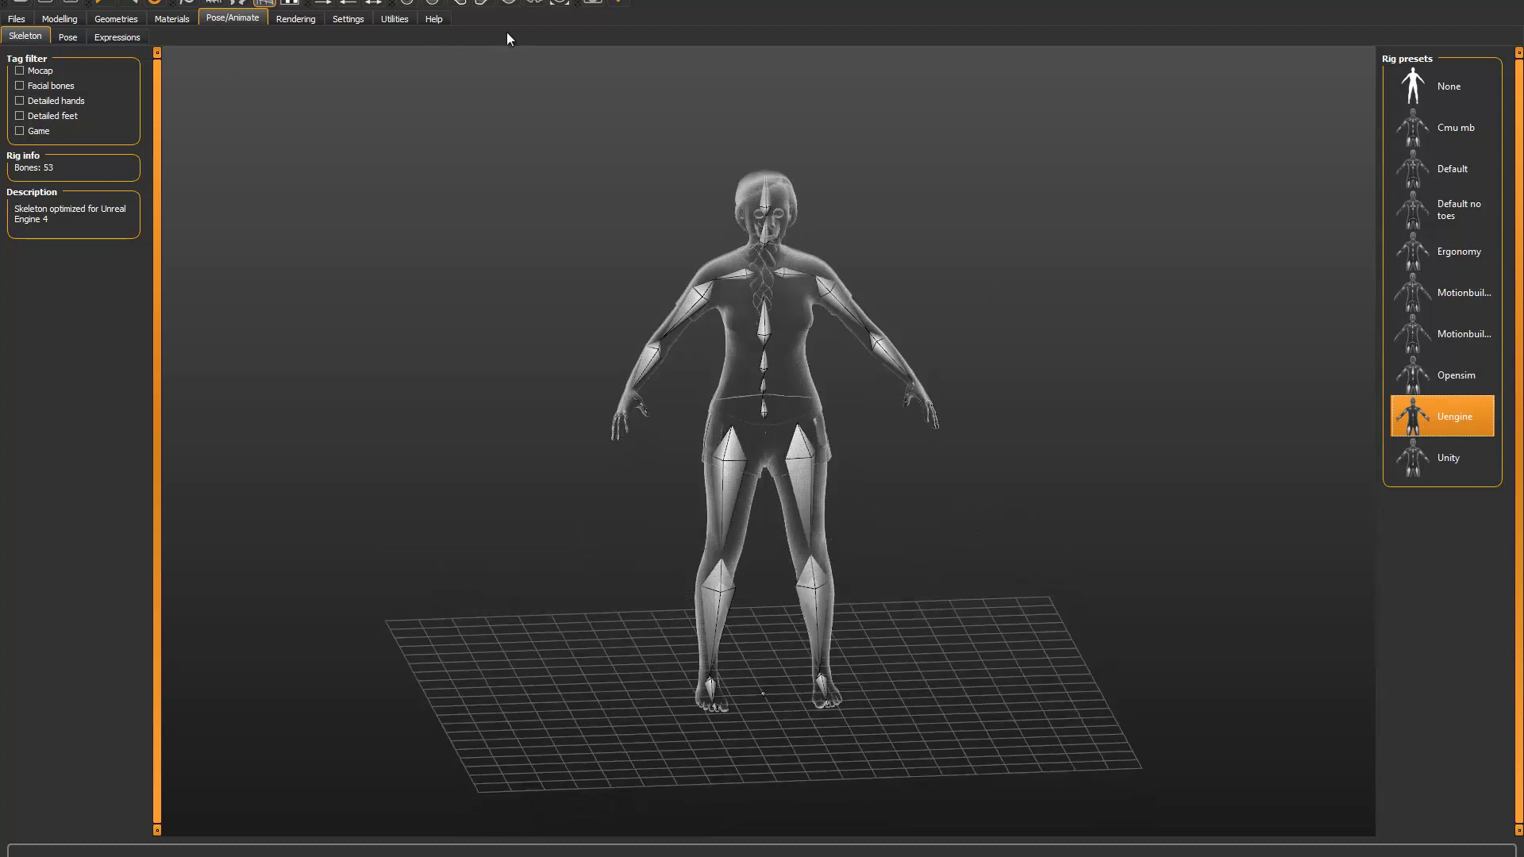
Step: Choose Filmbox (fbx) as the export mesh format and test.fbx in the Assets folder as the target, replacing the existing file
click(16, 18)
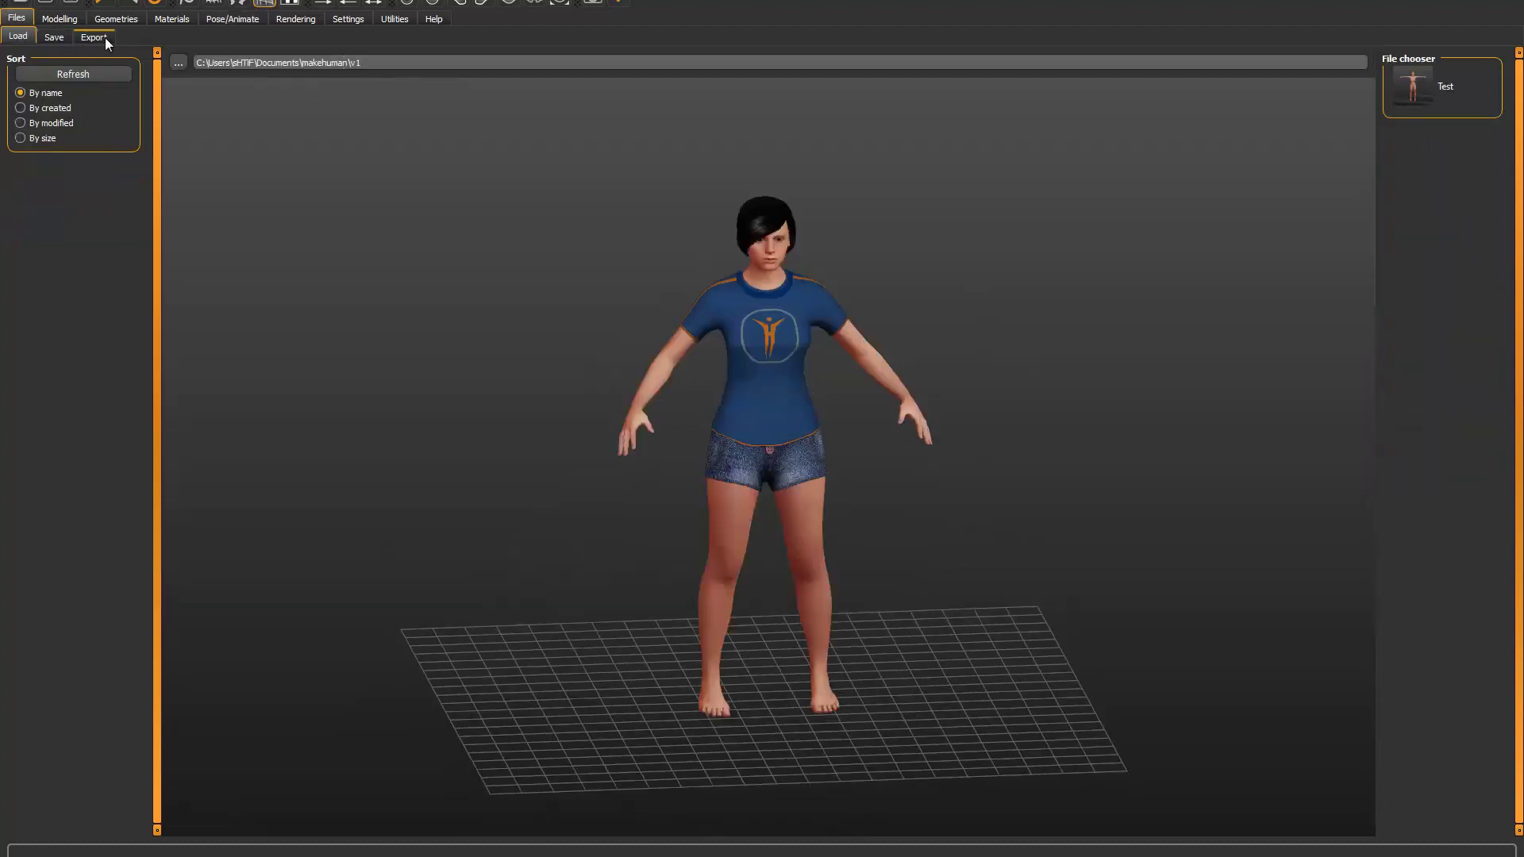
click(94, 37)
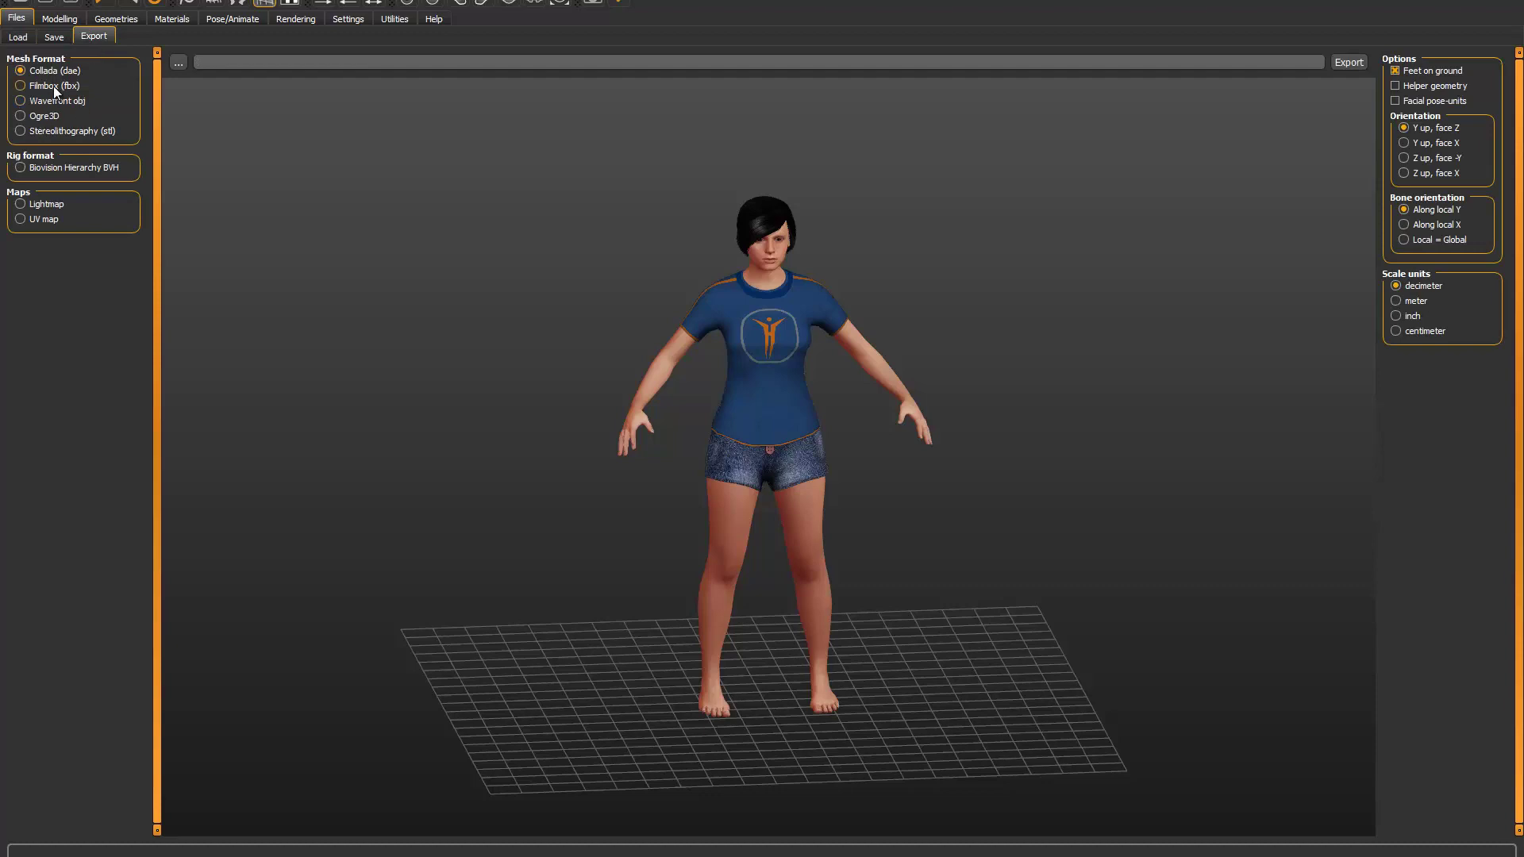
click(54, 85)
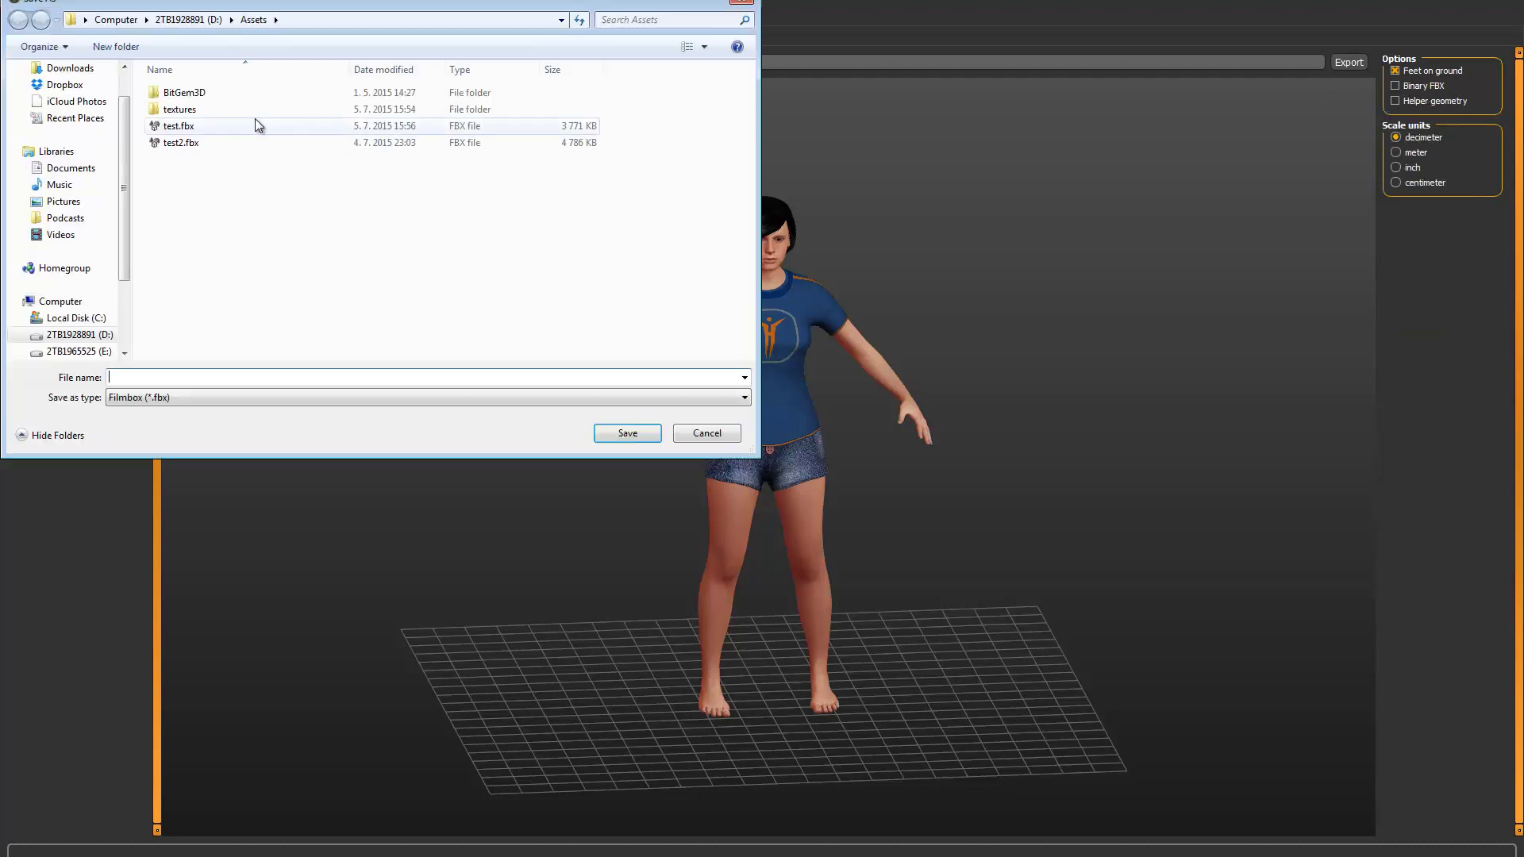
click(230, 126)
click(626, 432)
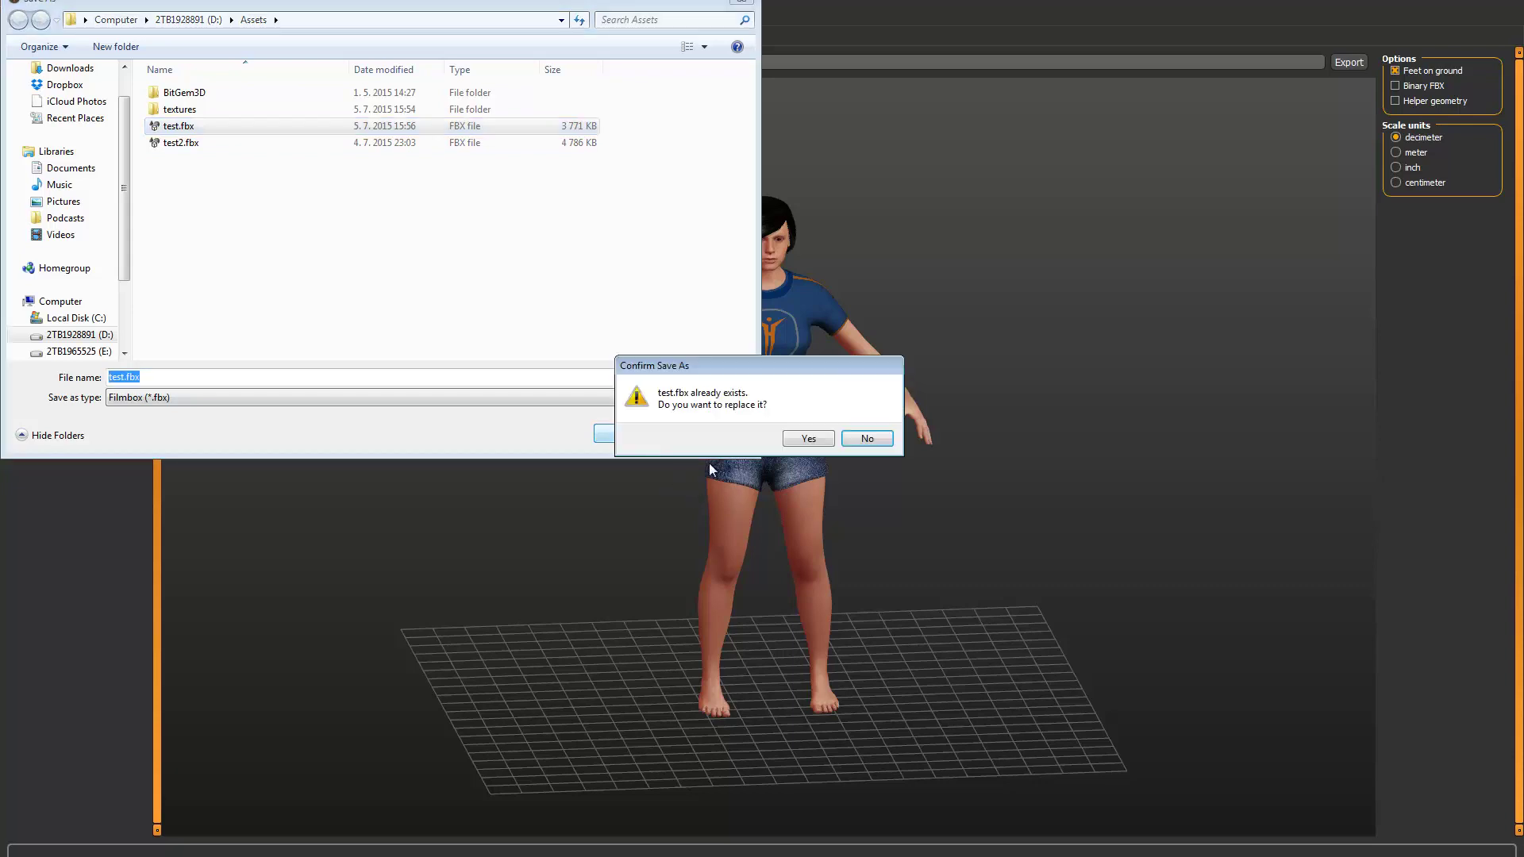
click(810, 439)
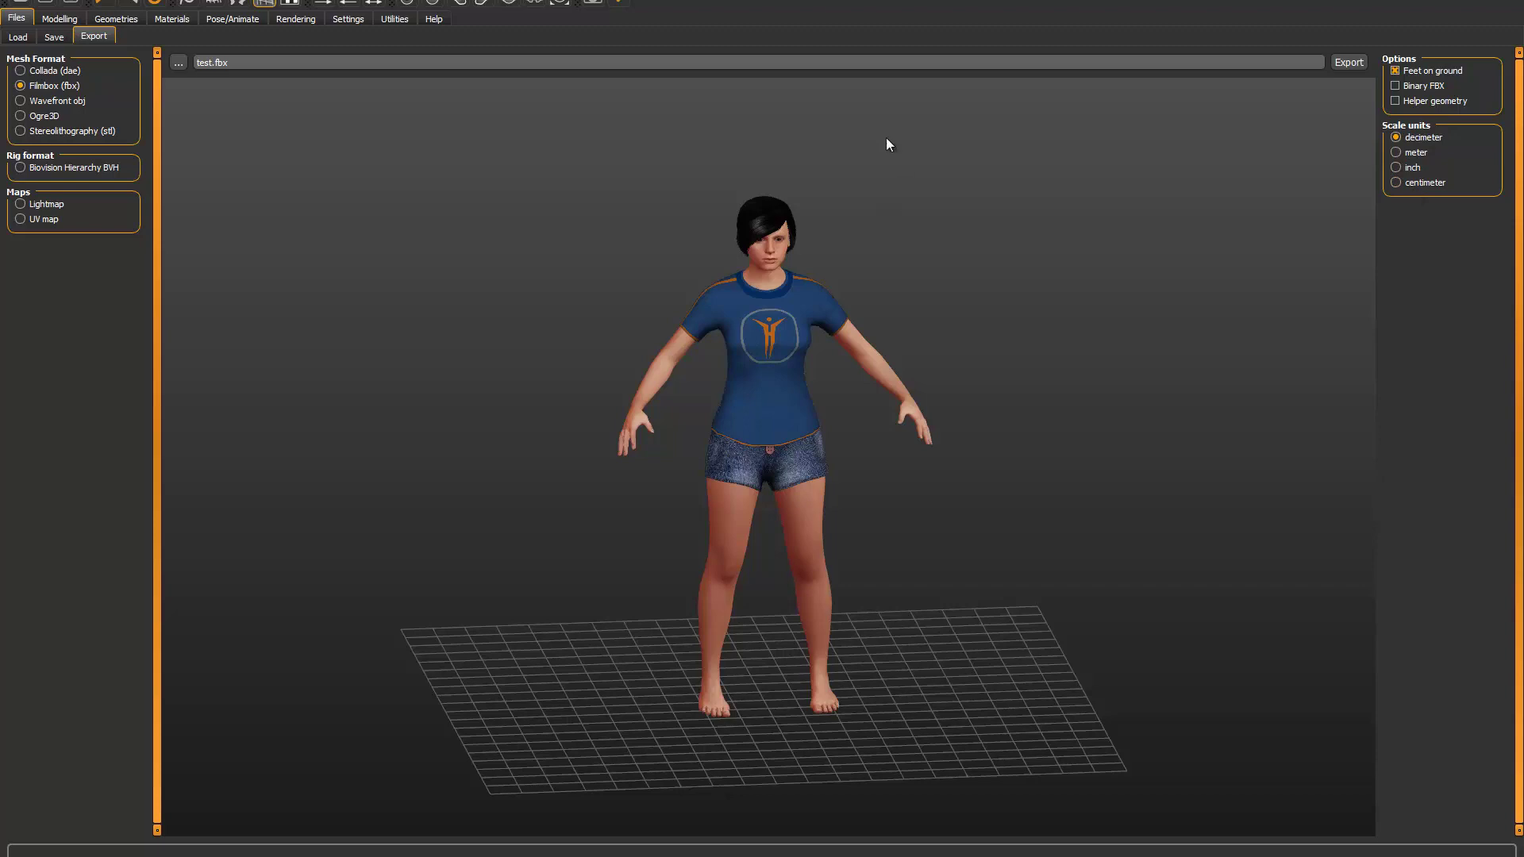
Step: Set the scale units of the FBX export to centimeter
drag(1024, 442, 1373, 339)
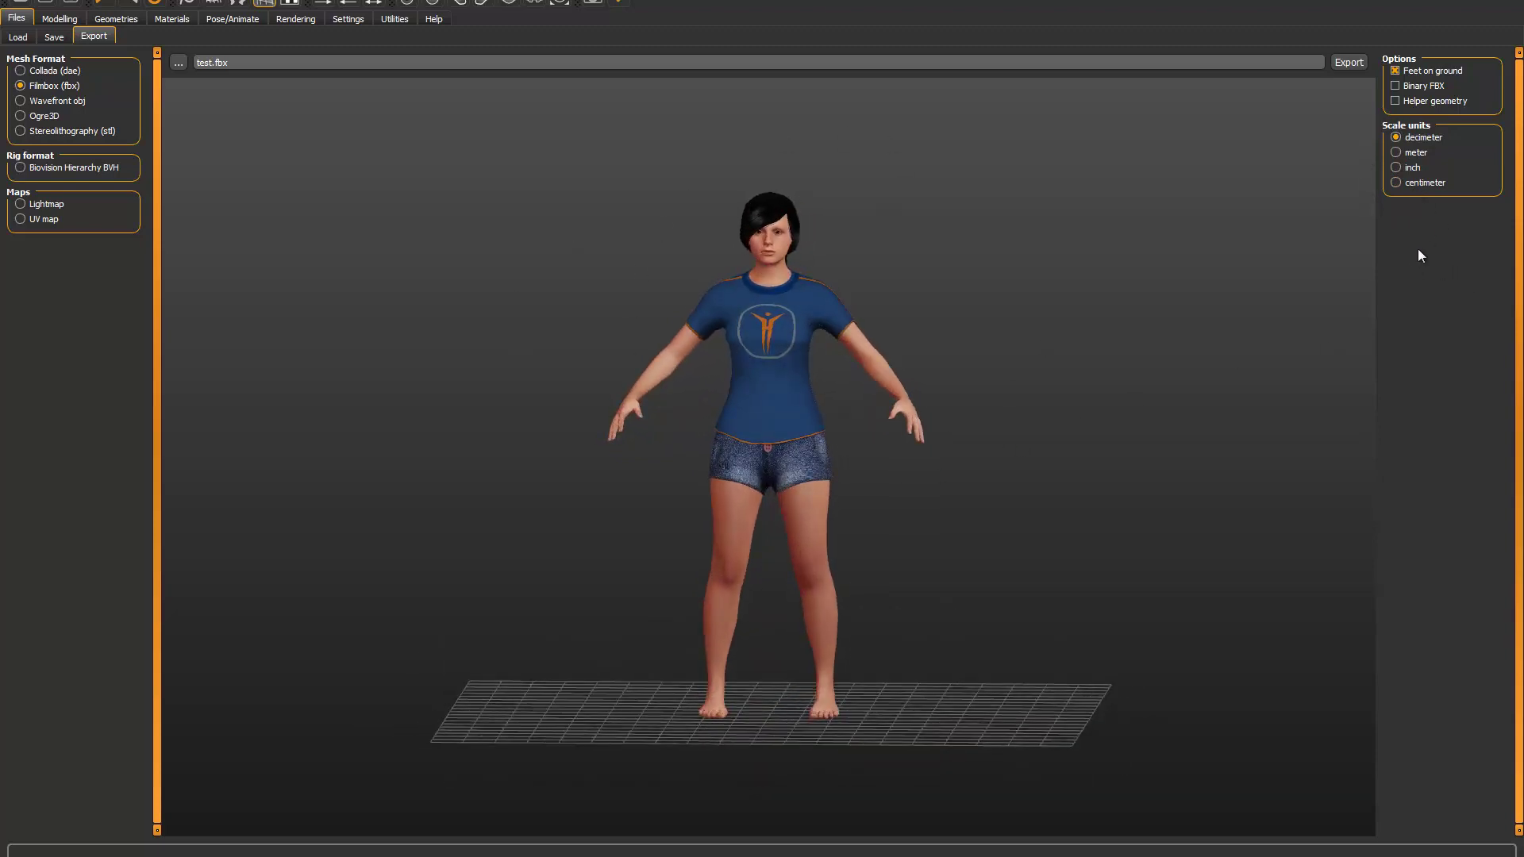
drag(1155, 609, 1044, 567)
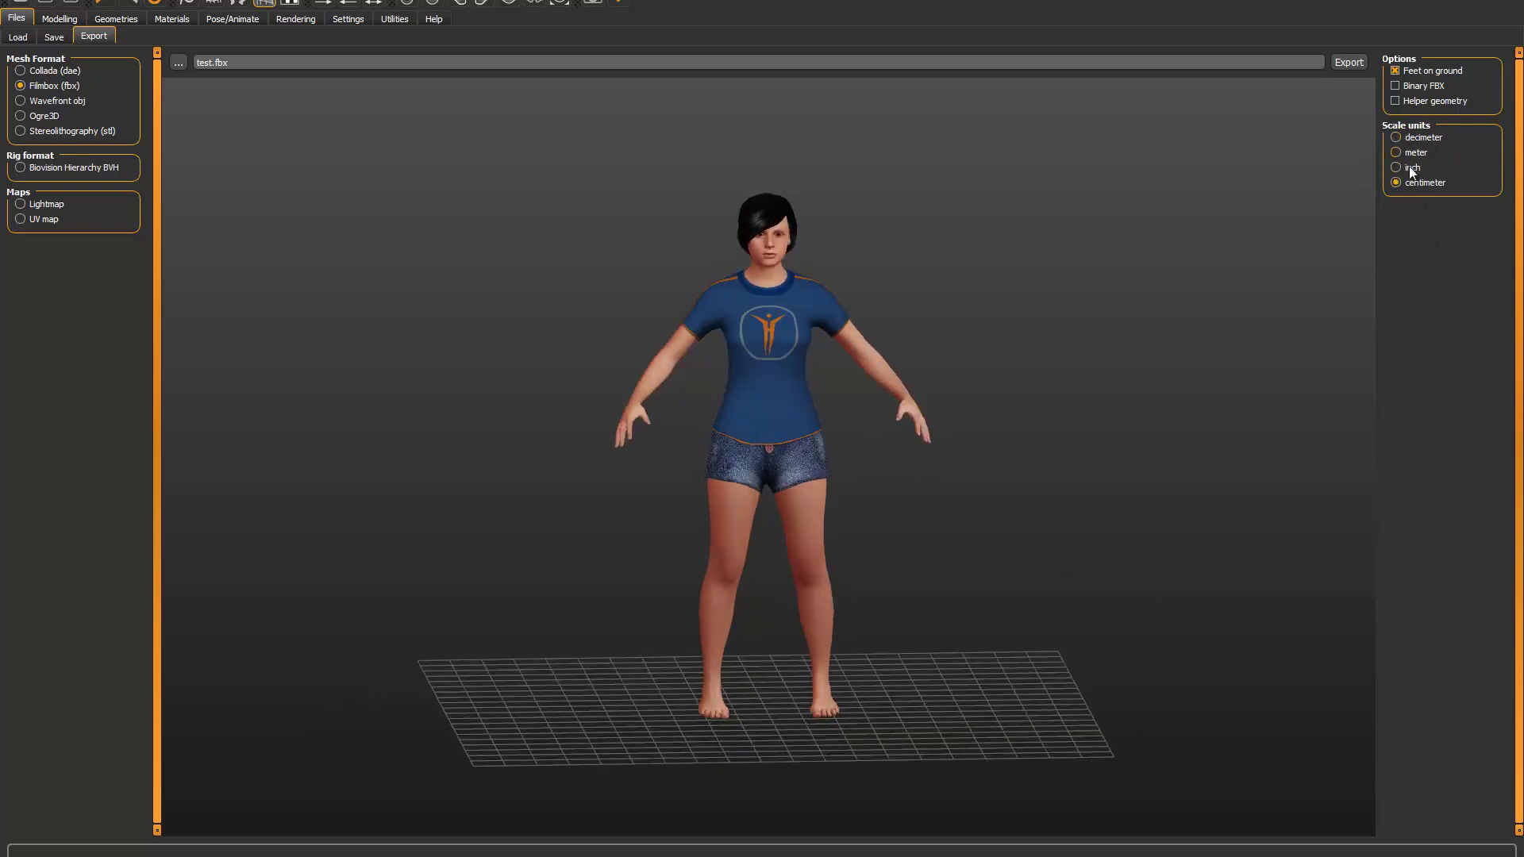
Step: Export the character as test.fbx with the current FBX settings
drag(1106, 366, 1111, 366)
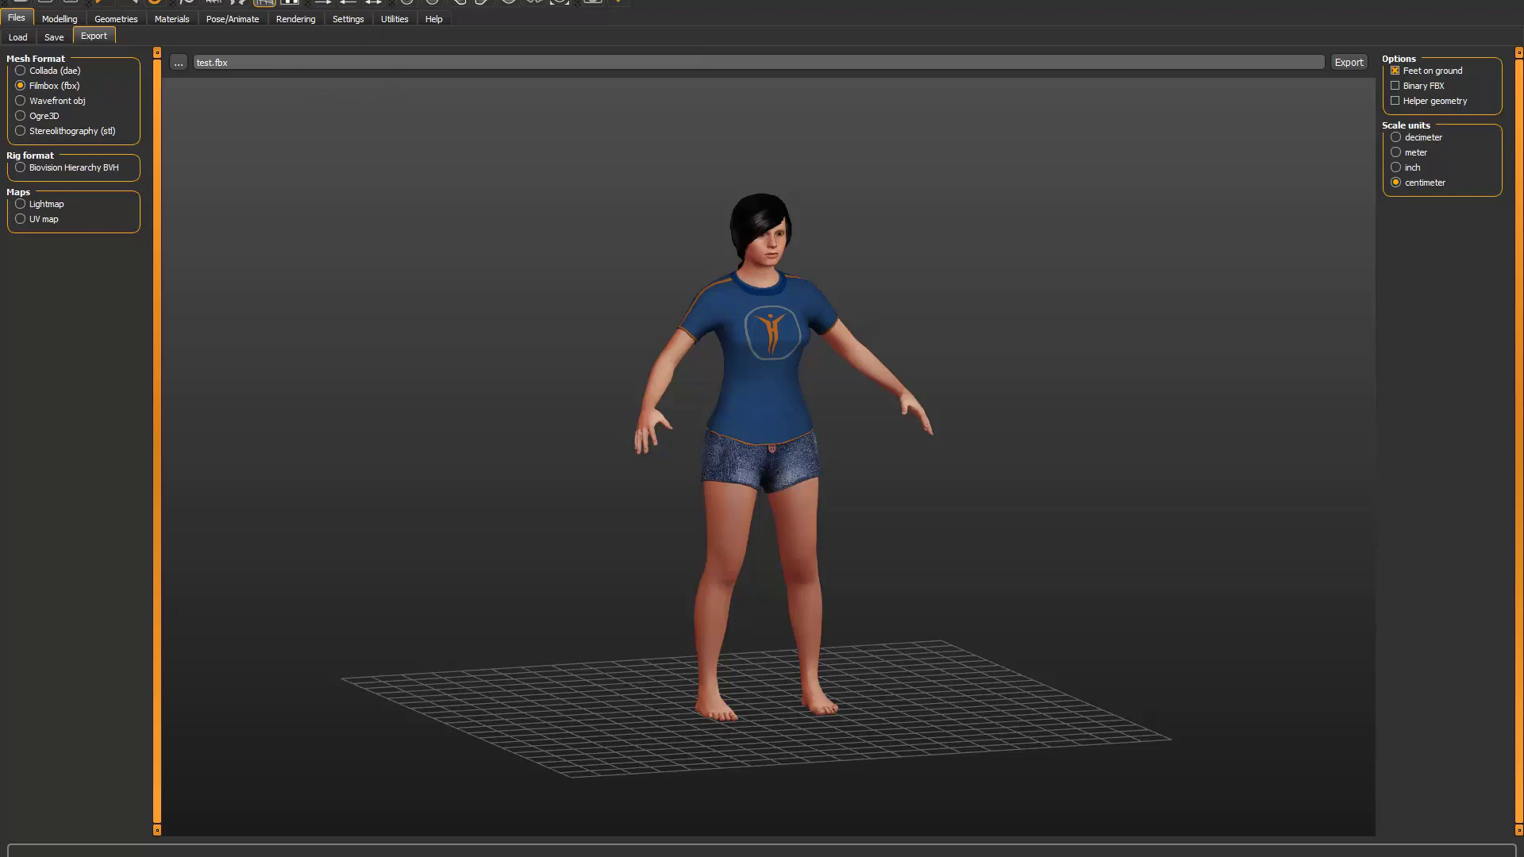
click(1348, 62)
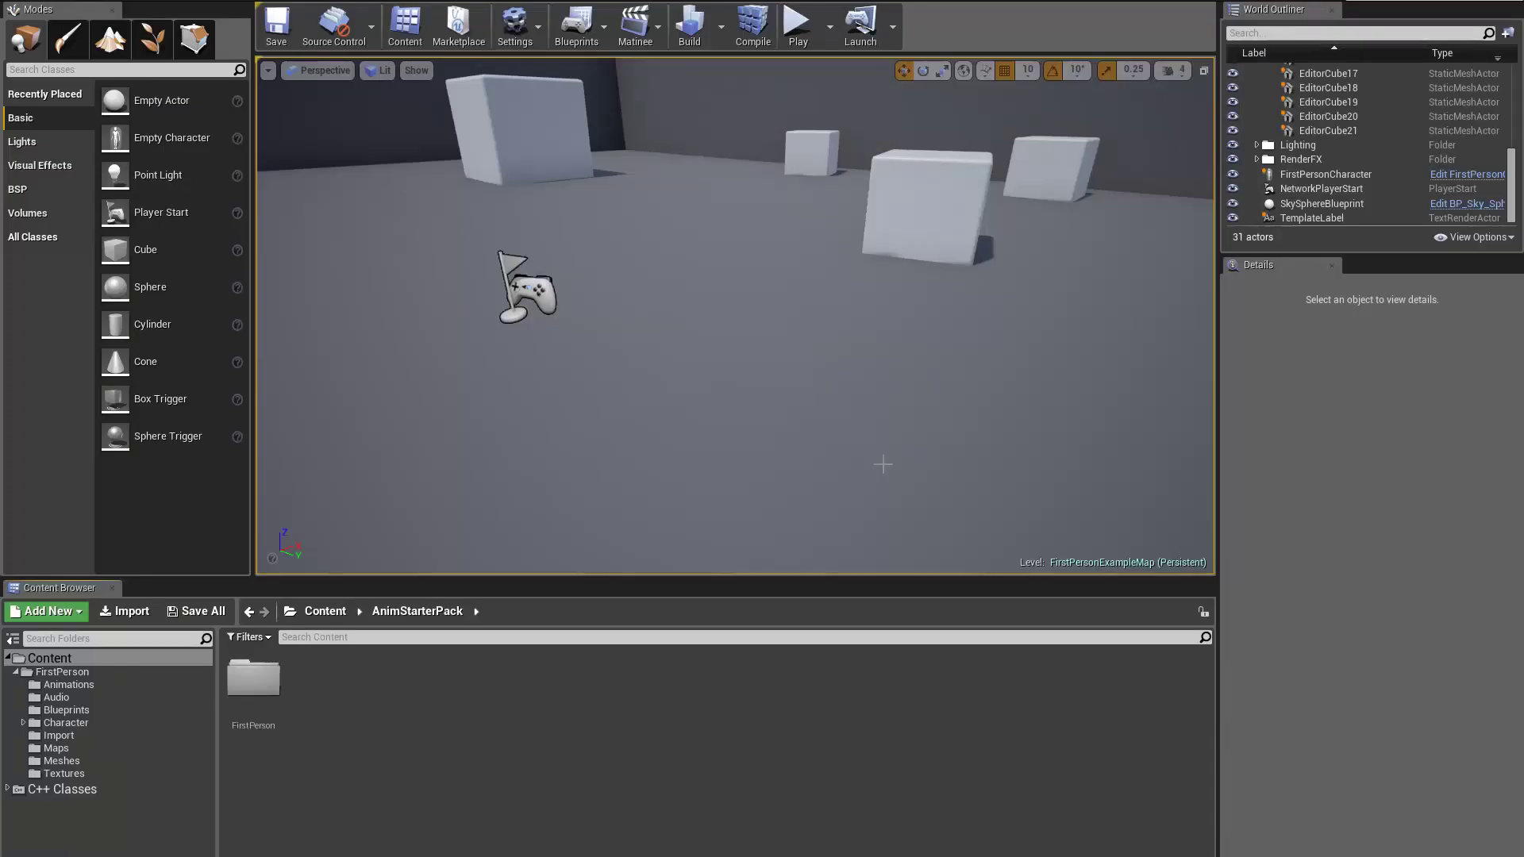
Step: Switch to Unreal Editor and delete the First Person Template text label from the level floor
right_drag(883, 465, 704, 256)
click(688, 245)
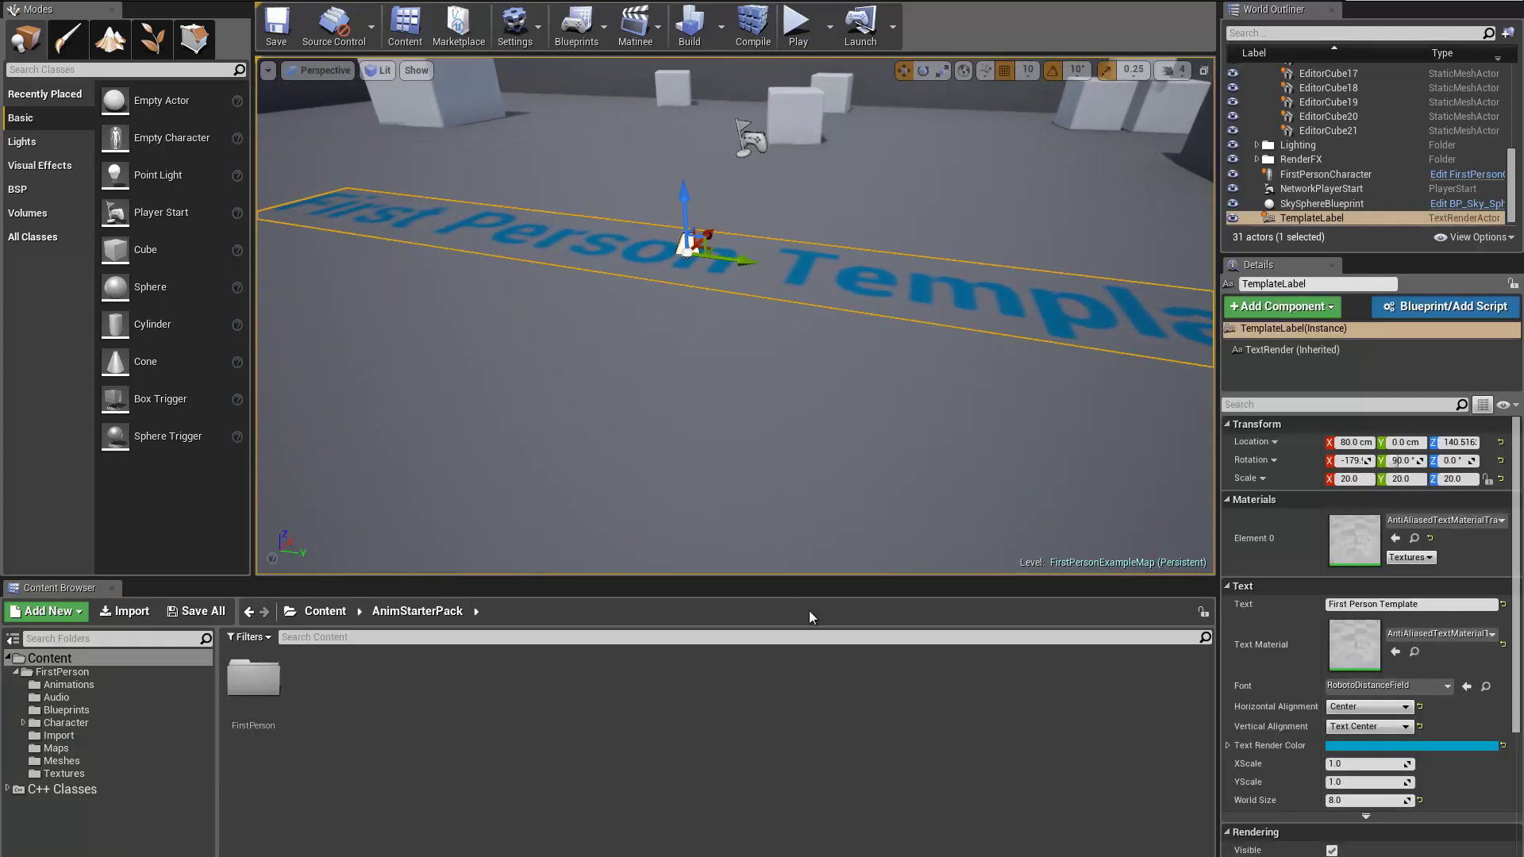
key(Delete)
right_drag(703, 389, 339, 559)
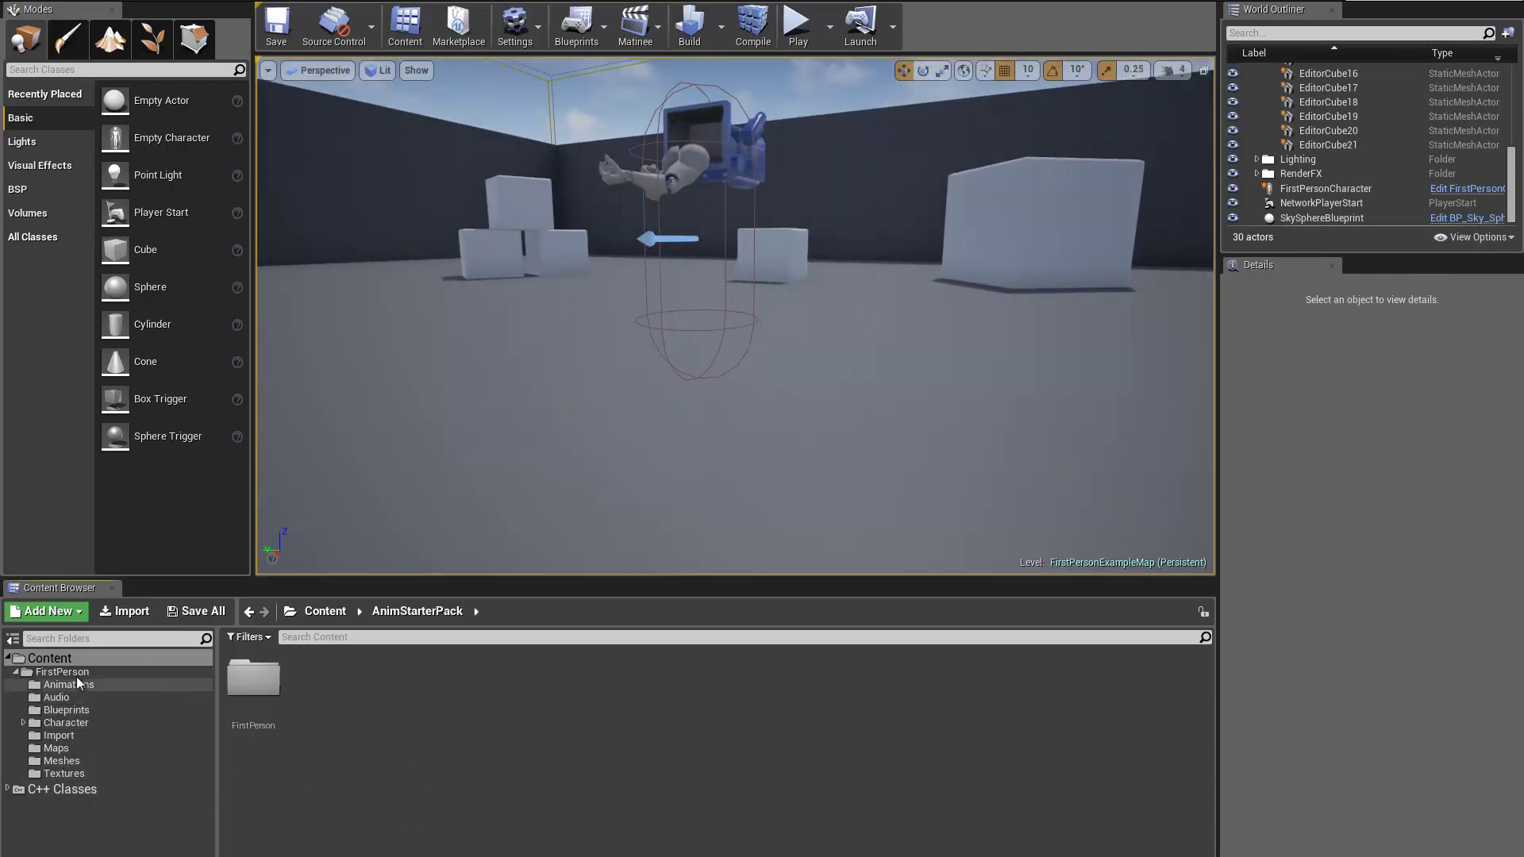
Step: Create a folder named Import in the project's Content folder and open it
right_click(568, 743)
click(625, 344)
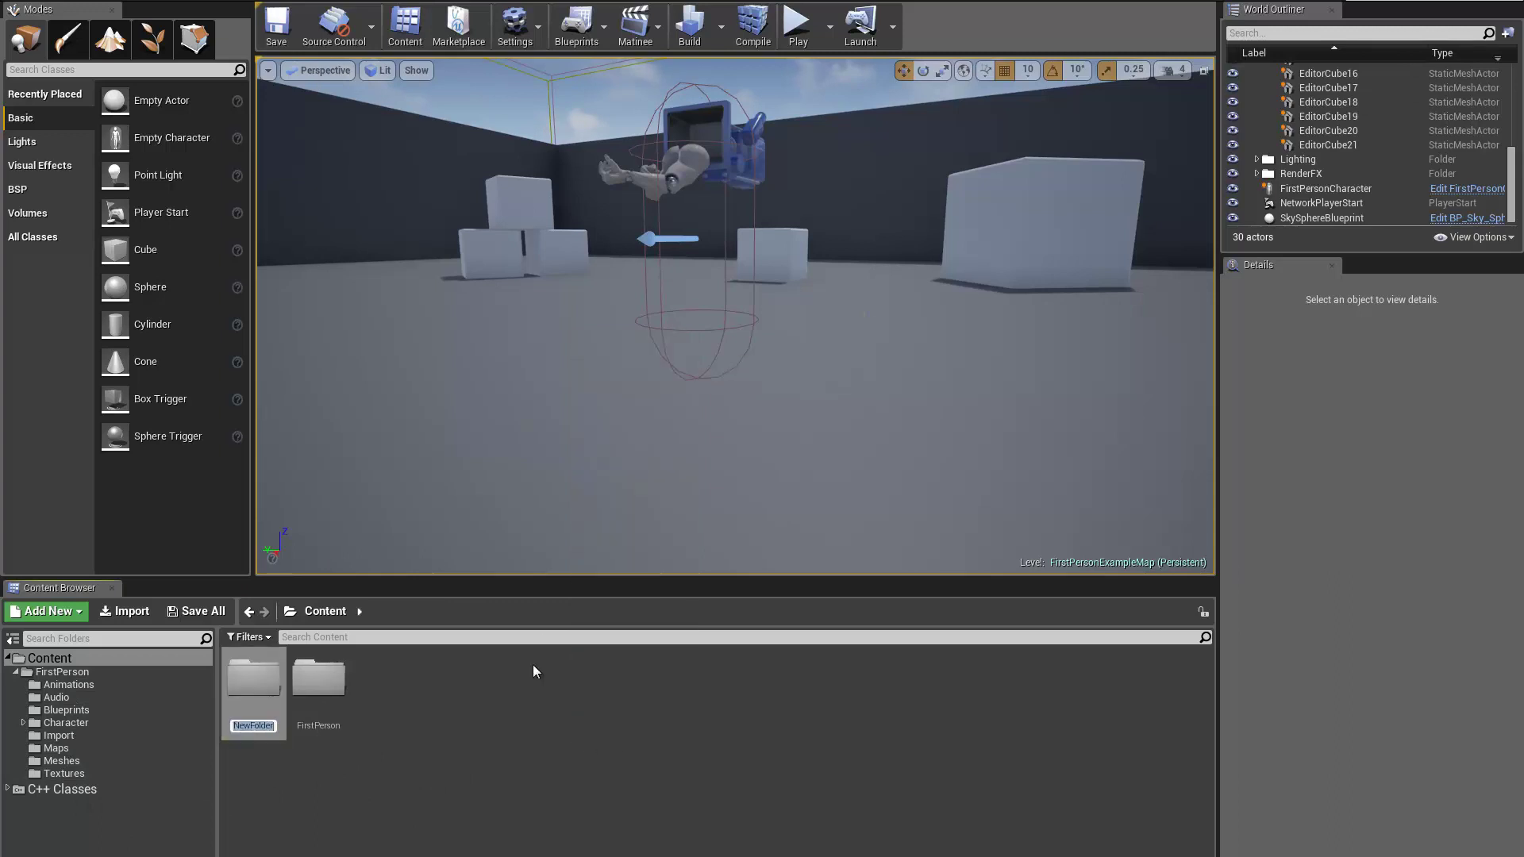
text(Import)
key(Return)
double_click(334, 691)
Step: Choose test.fbx from the Assets folder on drive D for import into the Import folder
right_click(510, 711)
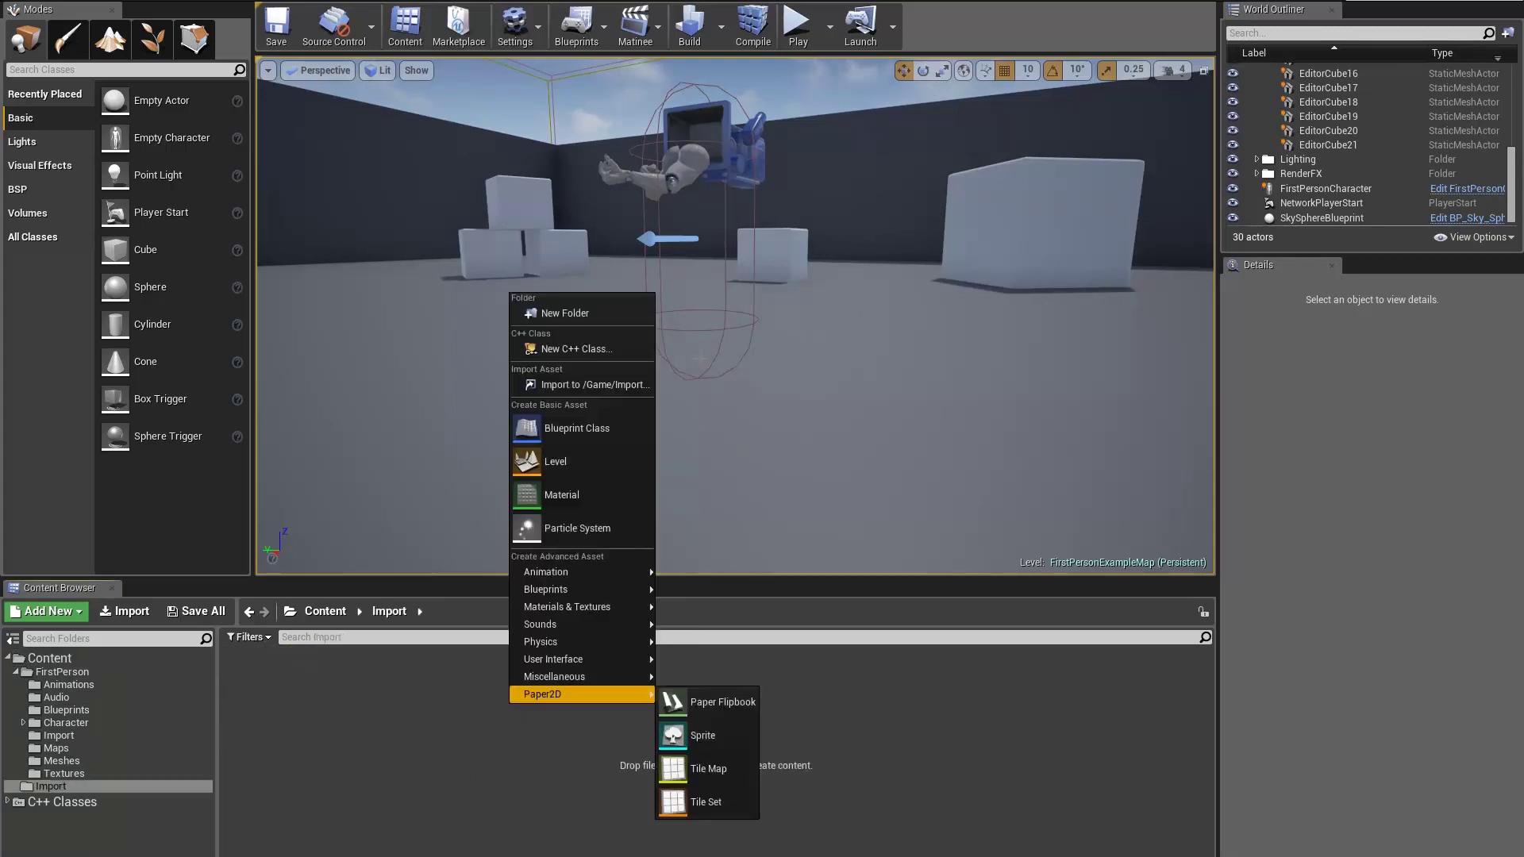
click(592, 389)
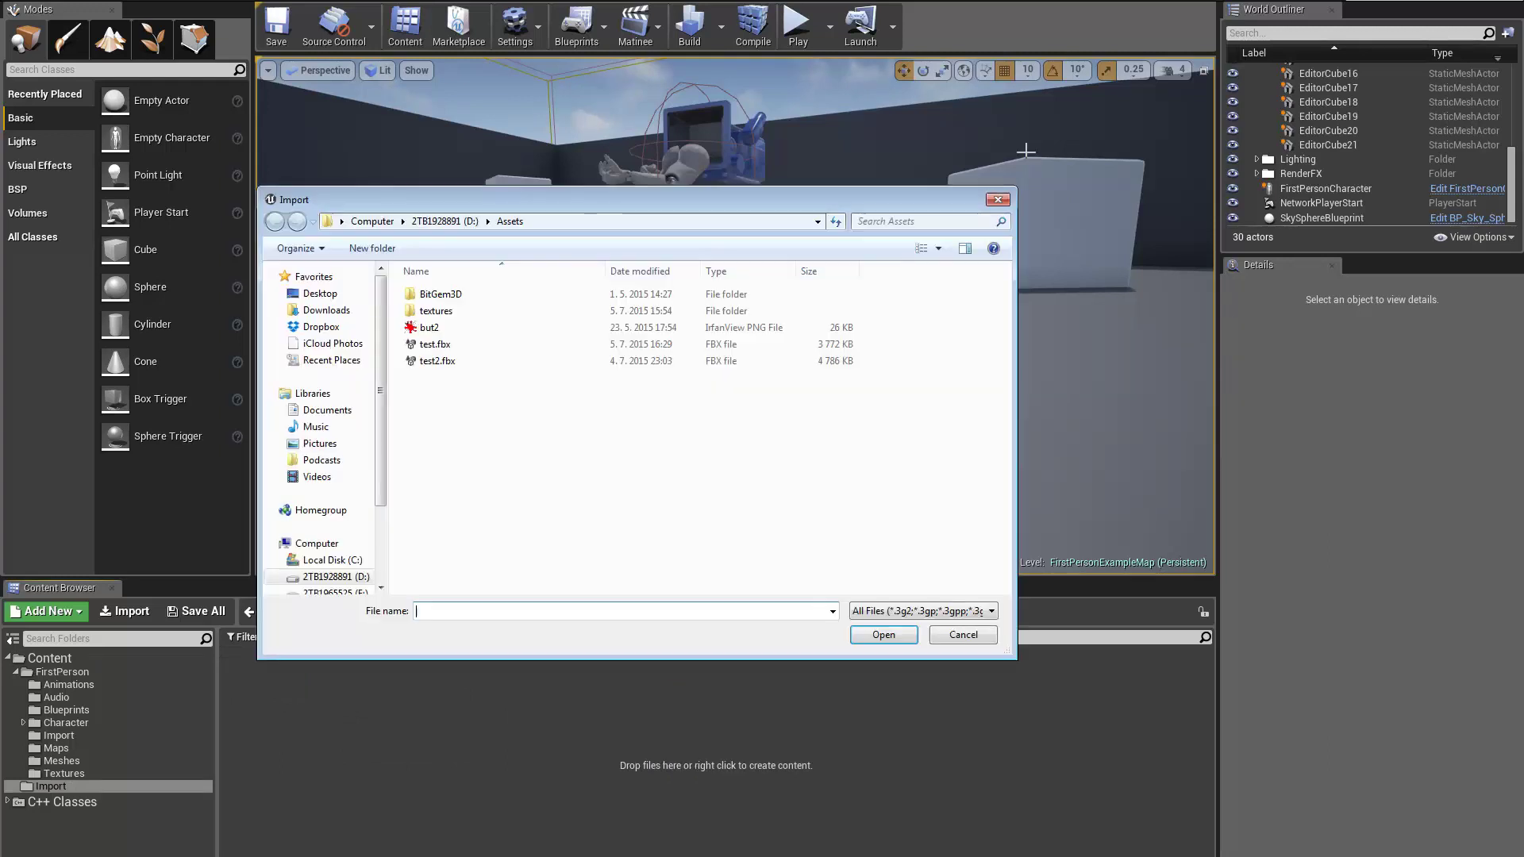
click(435, 344)
click(884, 635)
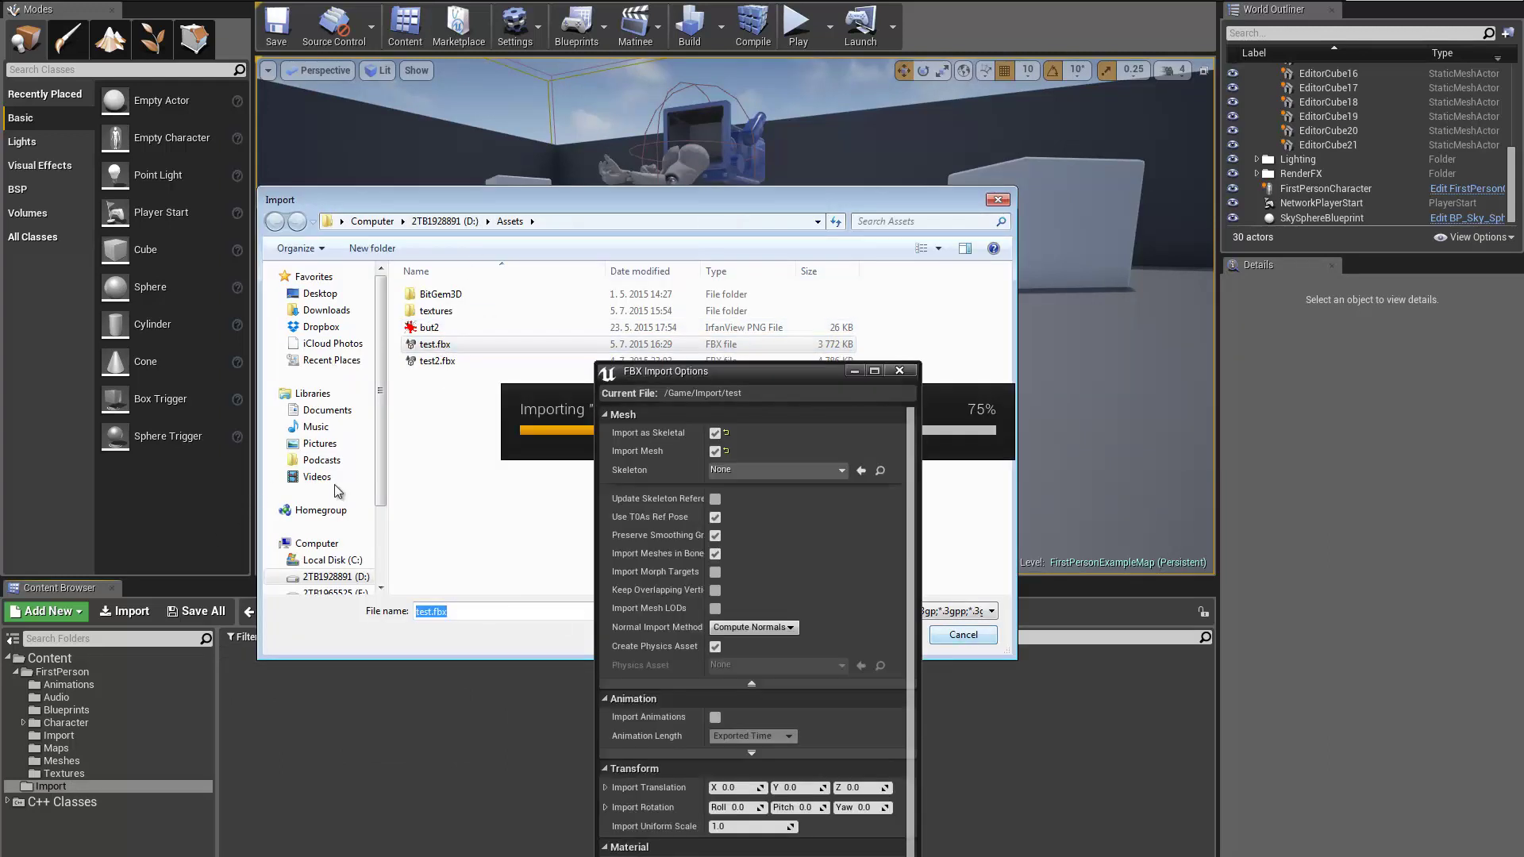
Step: Review the FBX import options and import everything as a skeletal mesh with materials and textures, without assigning an existing skeleton
drag(762, 373, 603, 418)
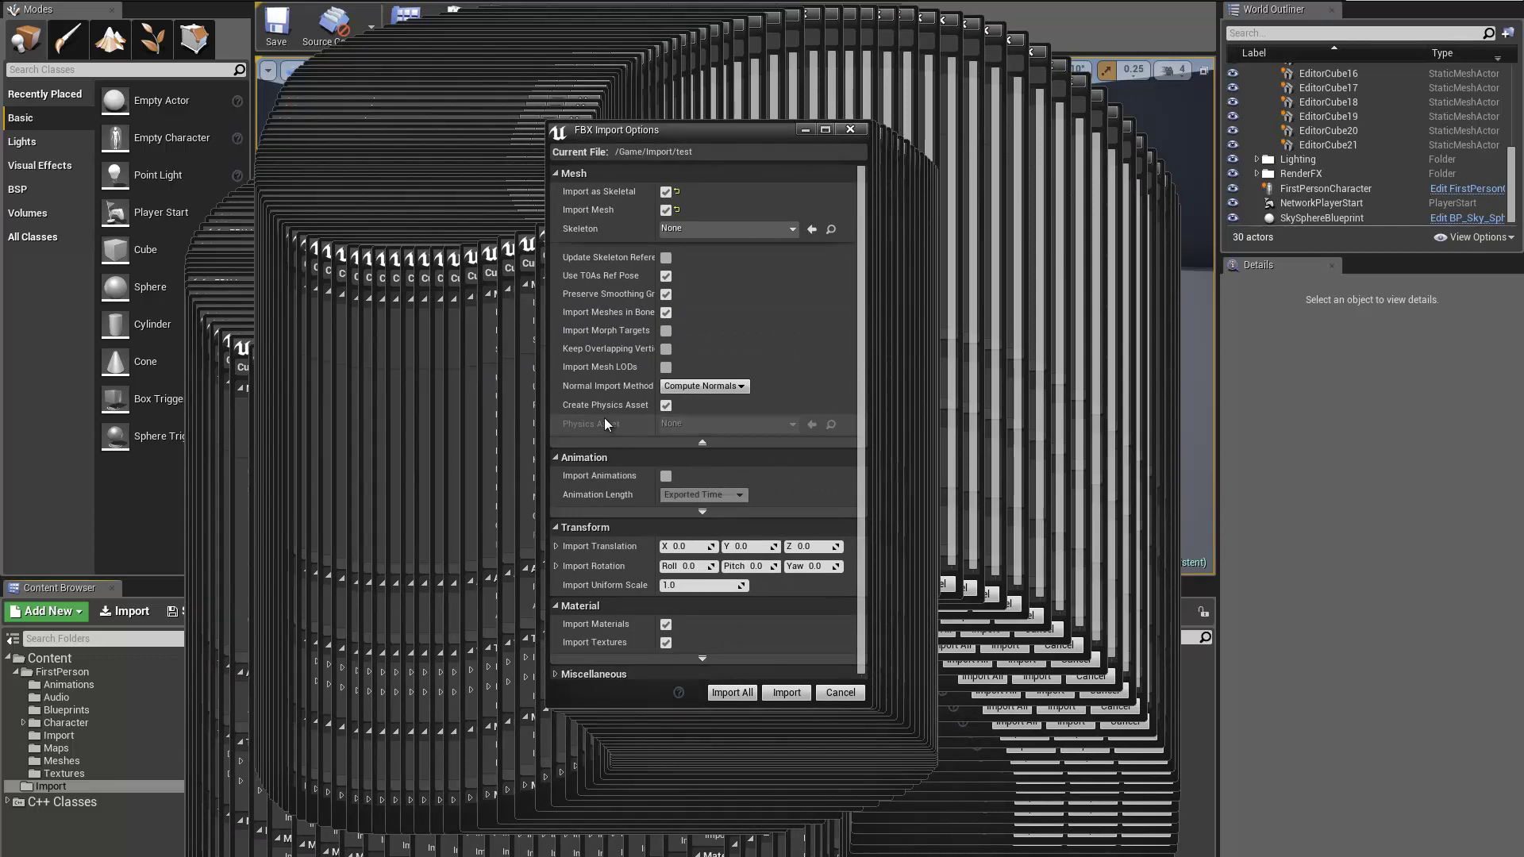
drag(681, 135, 623, 129)
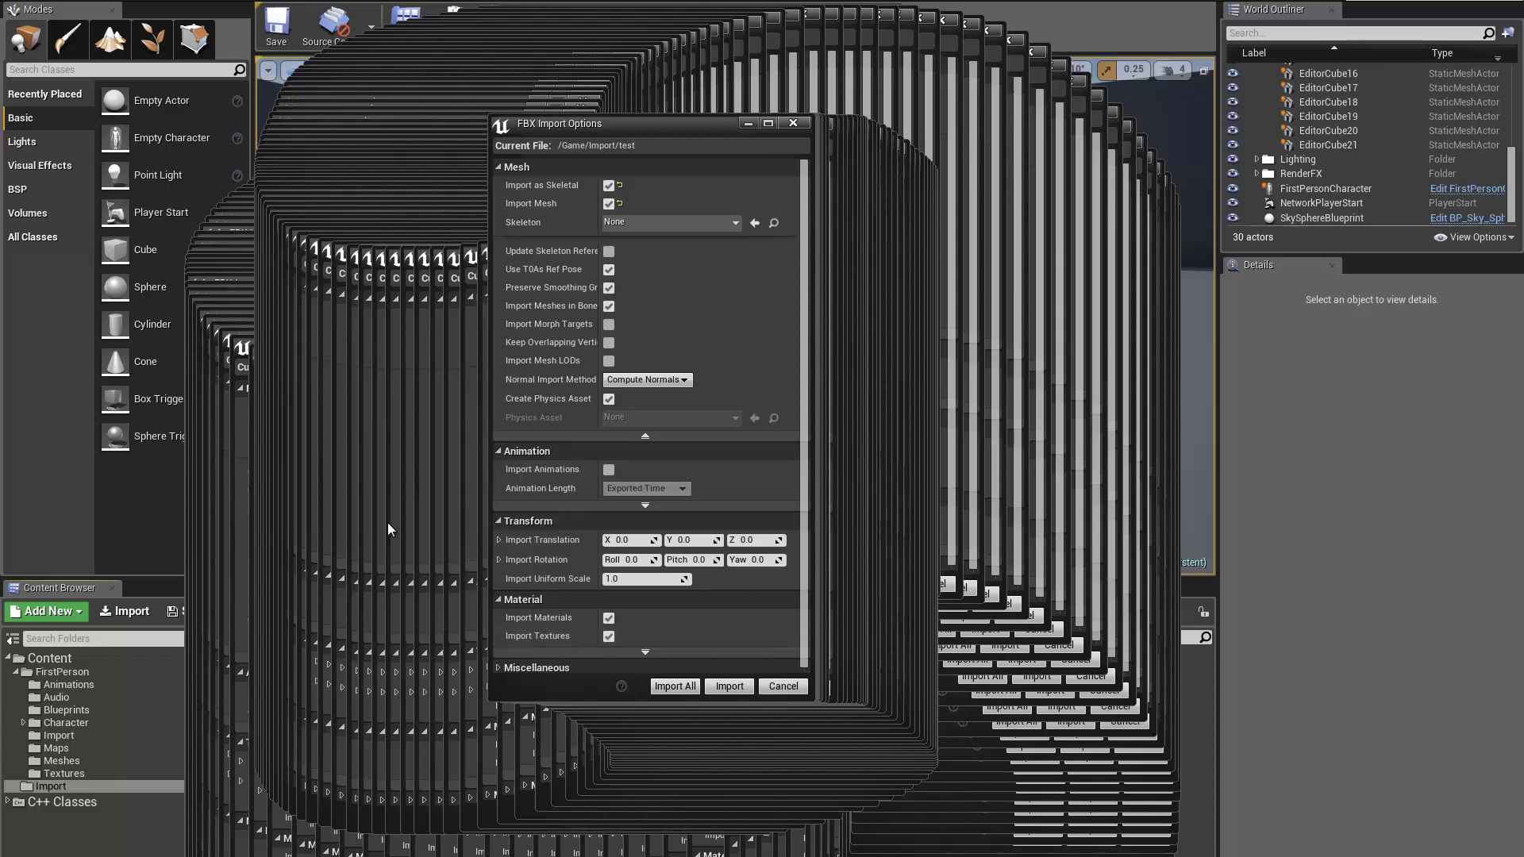
drag(670, 133, 575, 103)
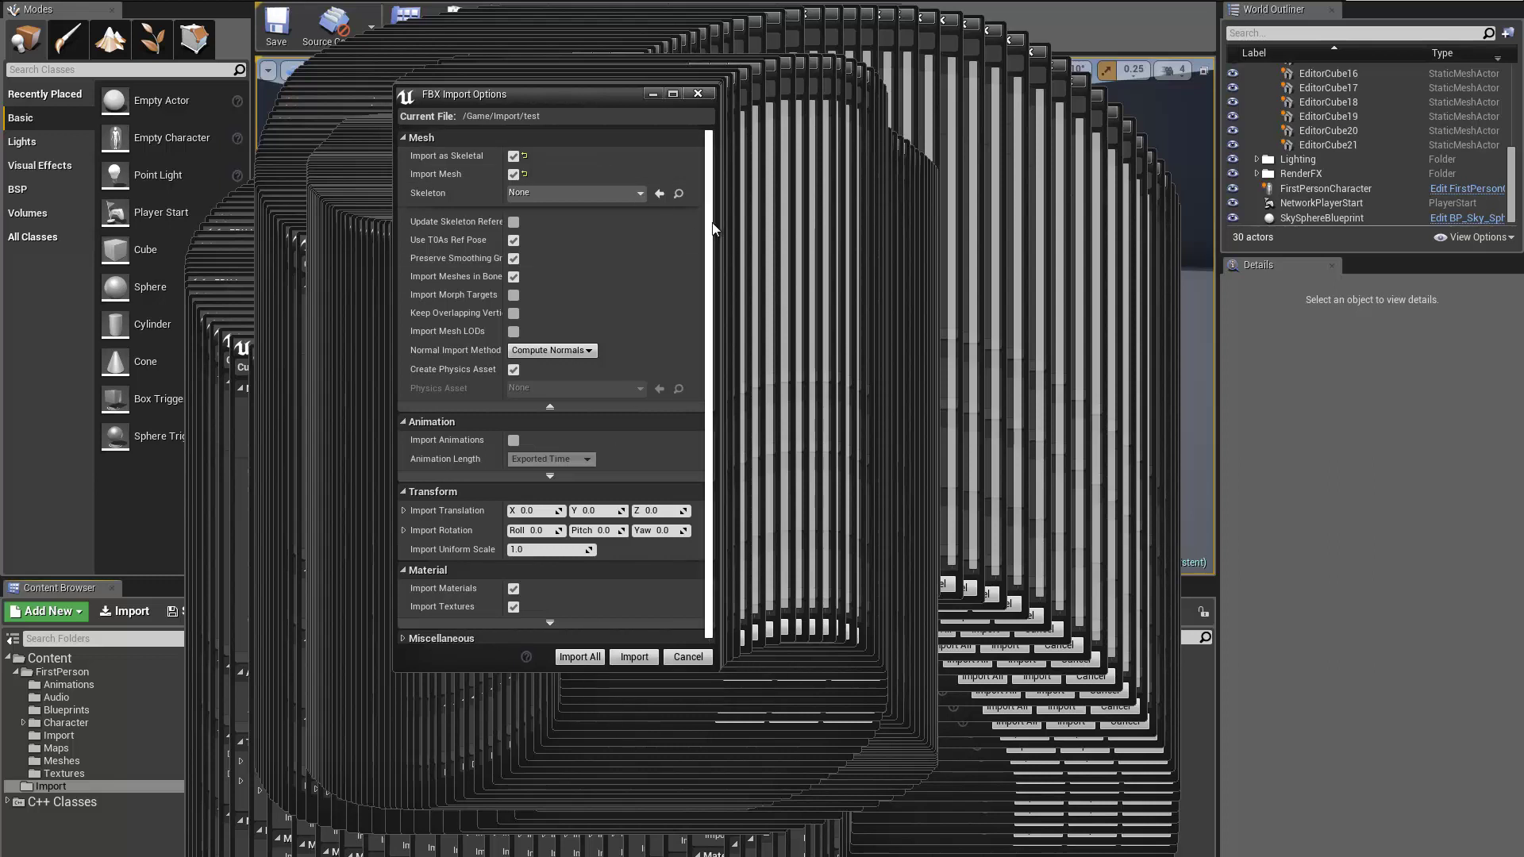
scroll(708, 243, down, 1)
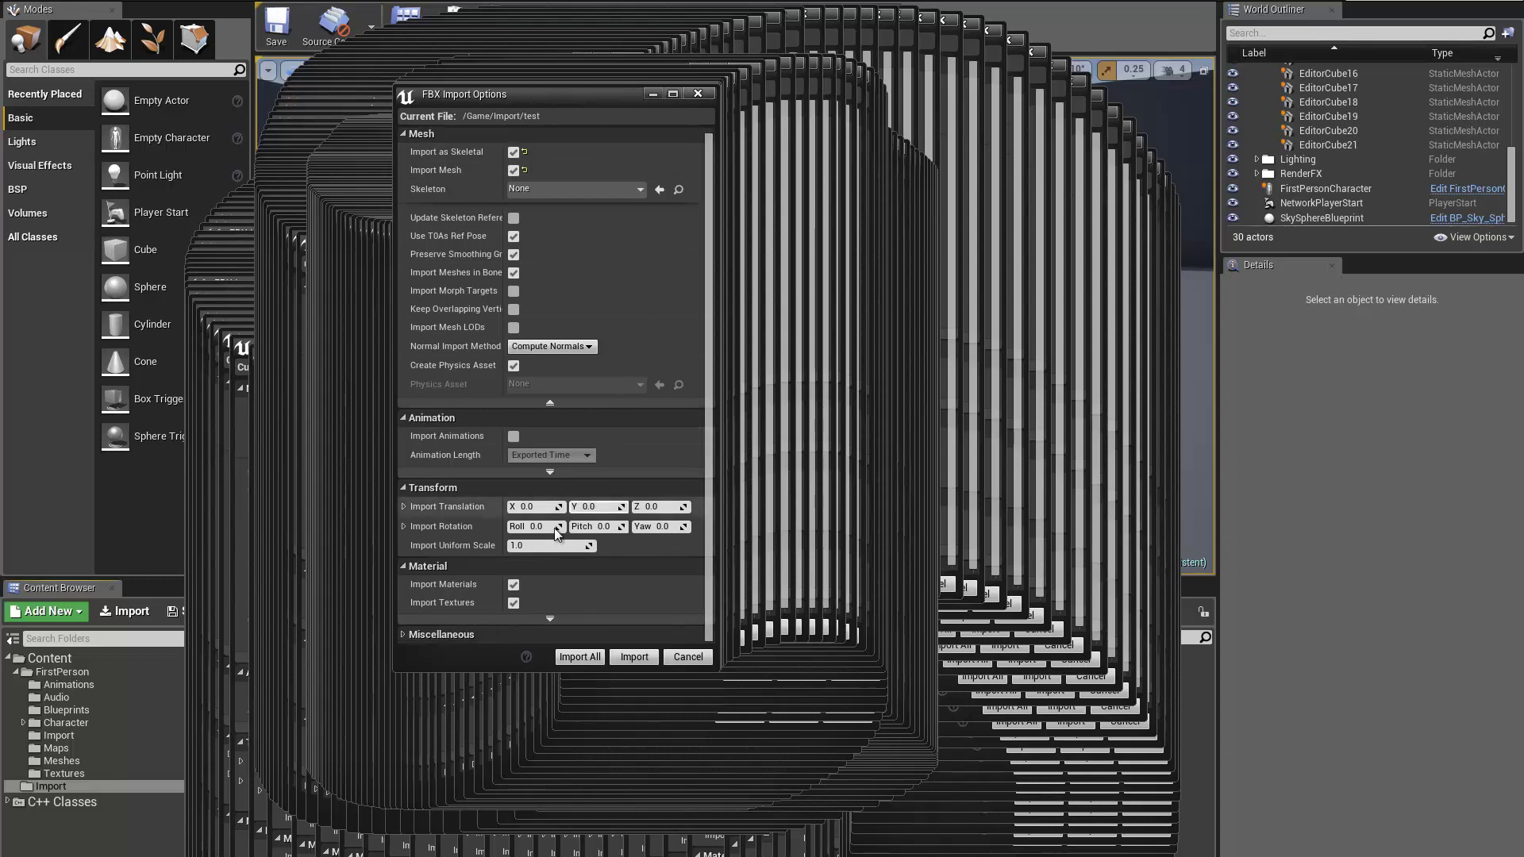
scroll(689, 281, up, 1)
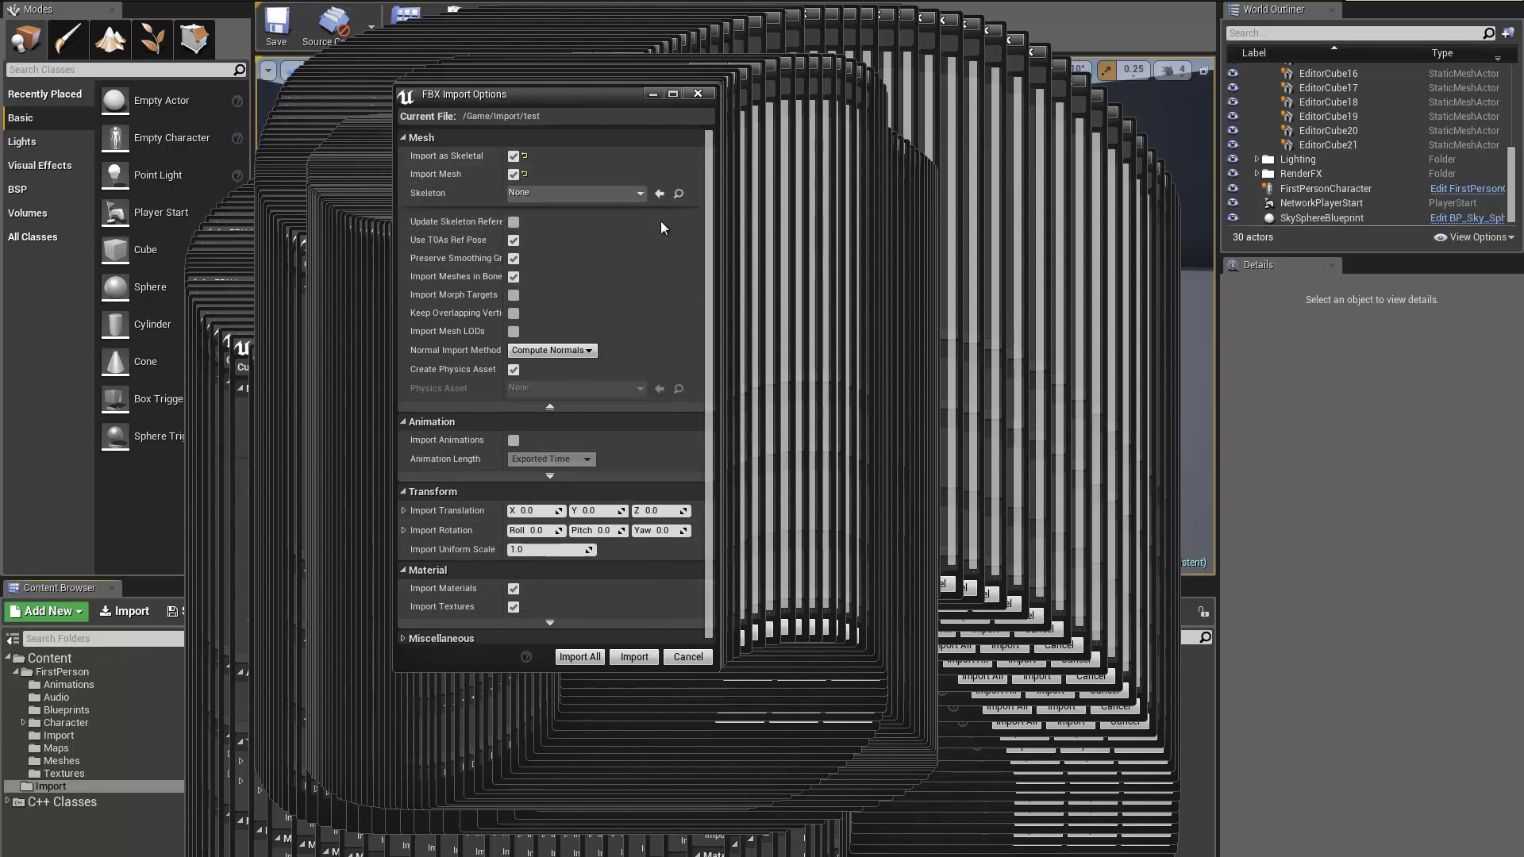
click(584, 658)
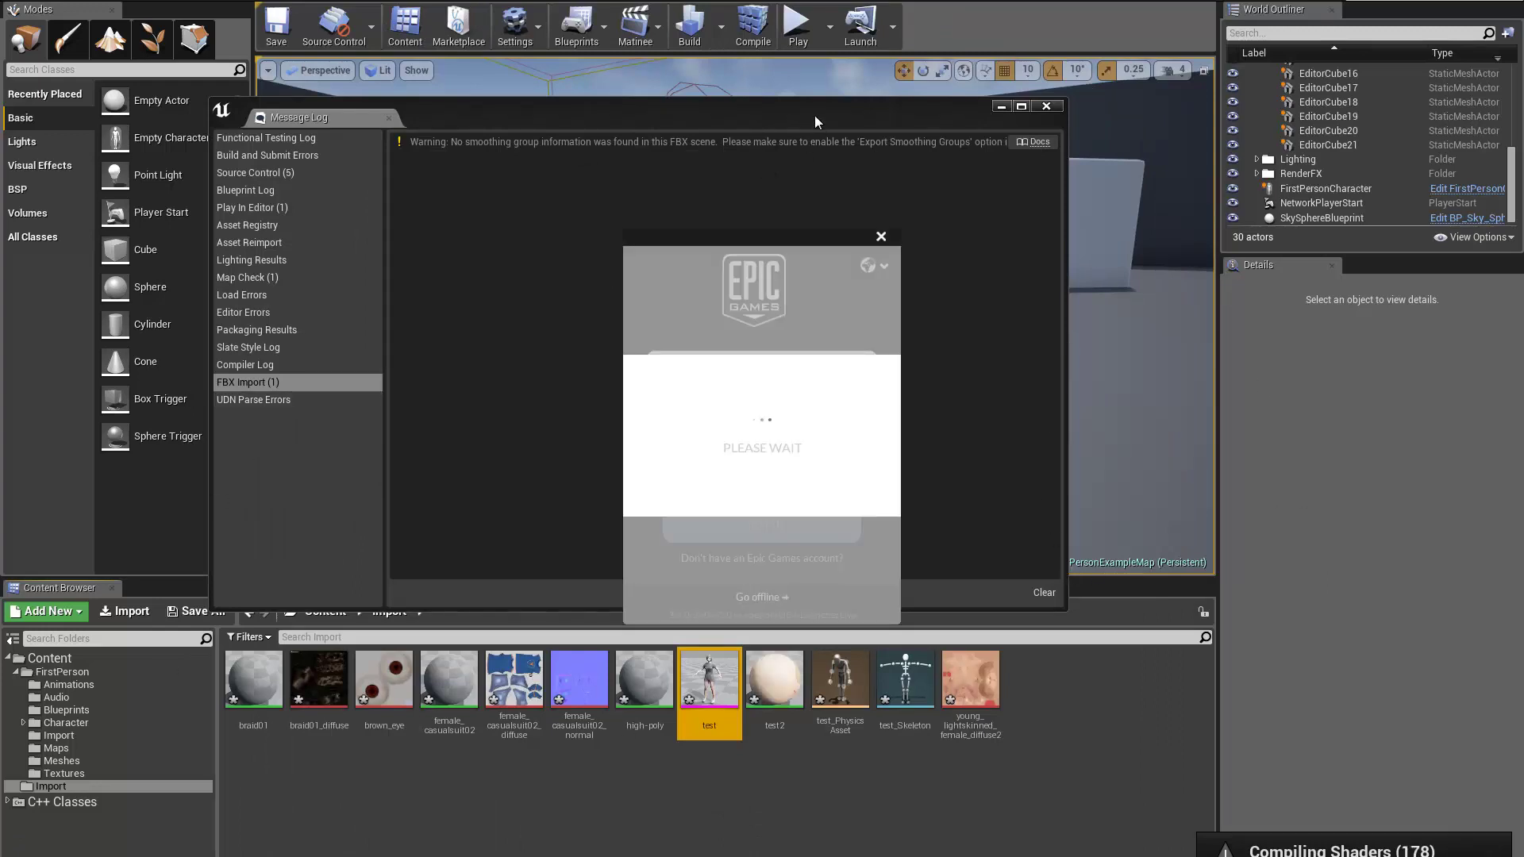
drag(814, 116, 948, 176)
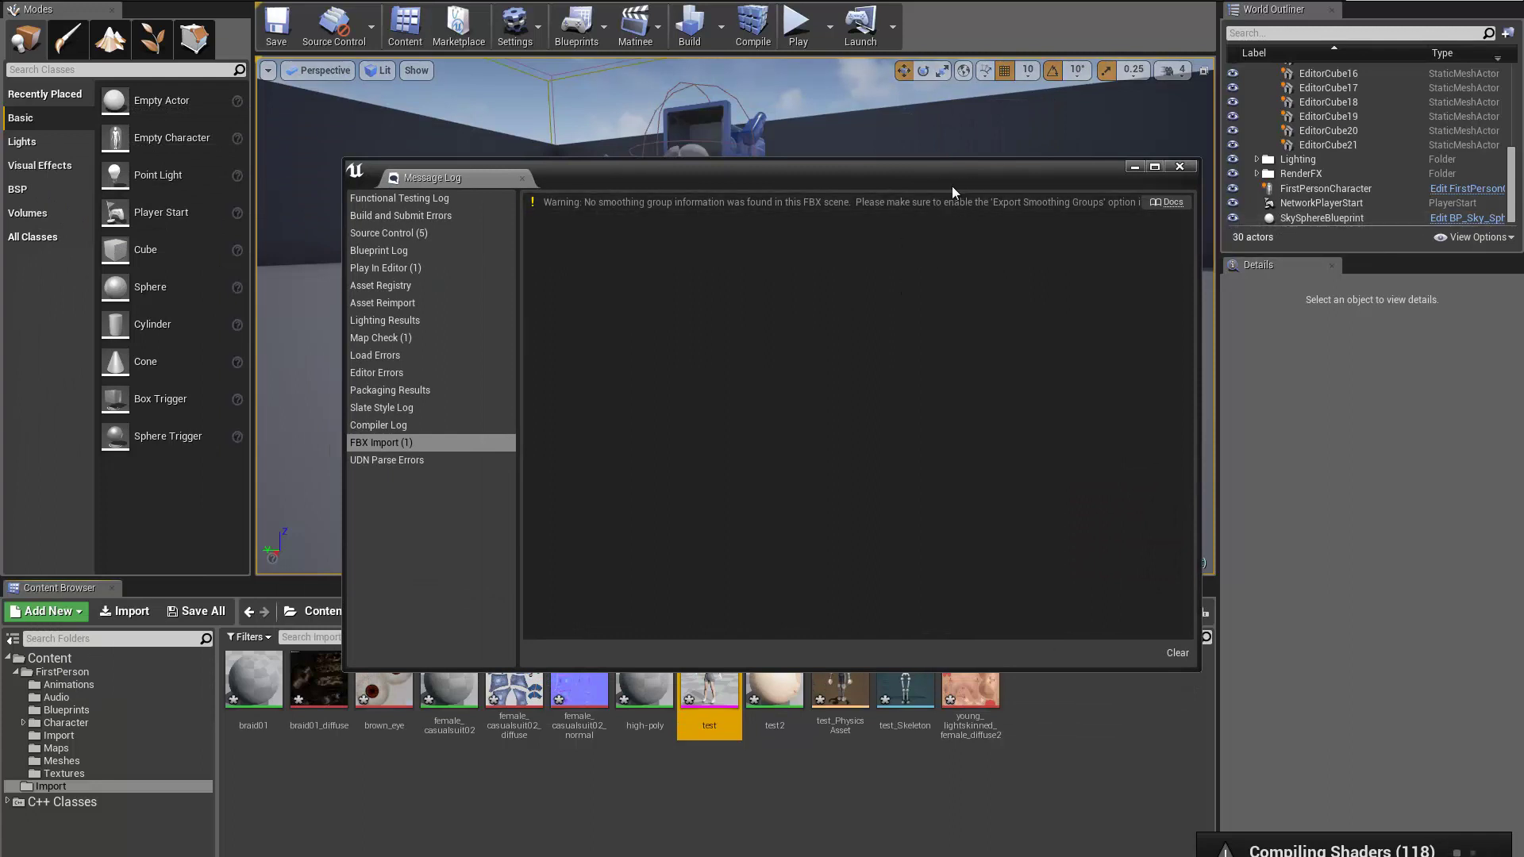
drag(950, 186, 769, 117)
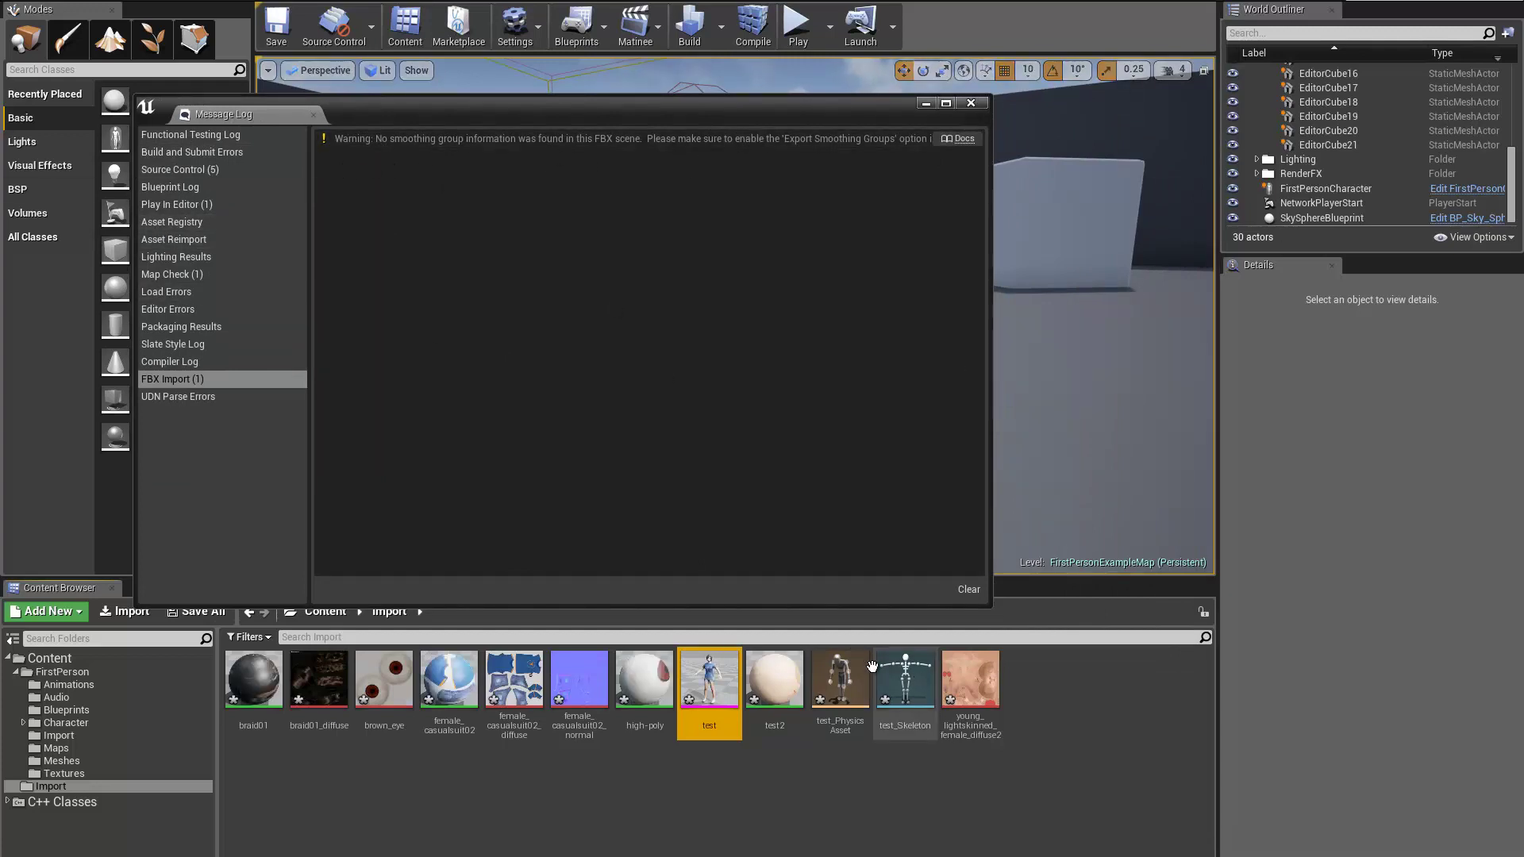
click(840, 681)
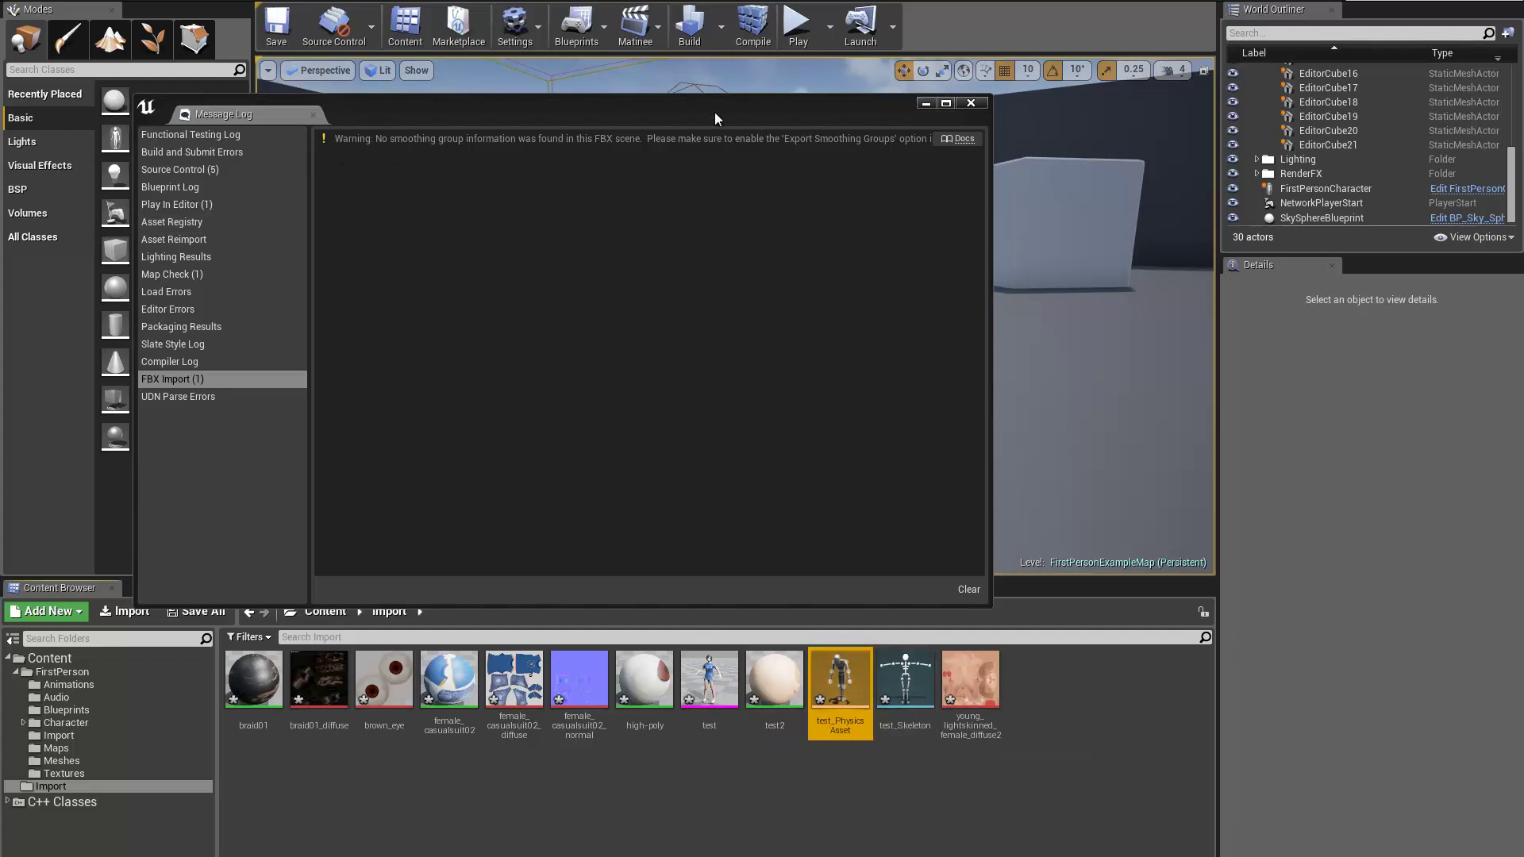
drag(720, 119, 837, 134)
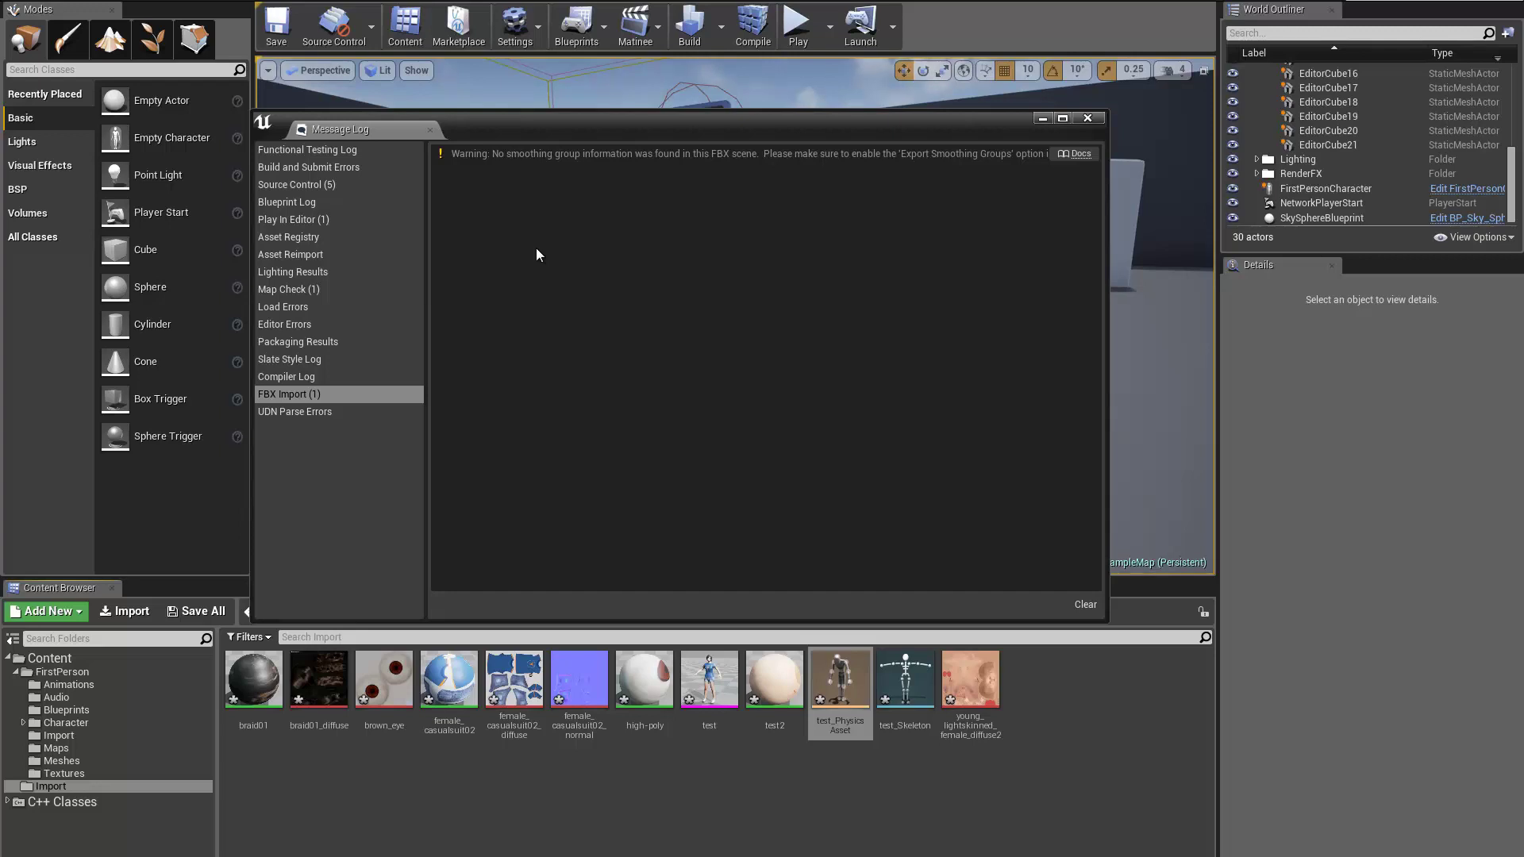
drag(637, 140, 722, 120)
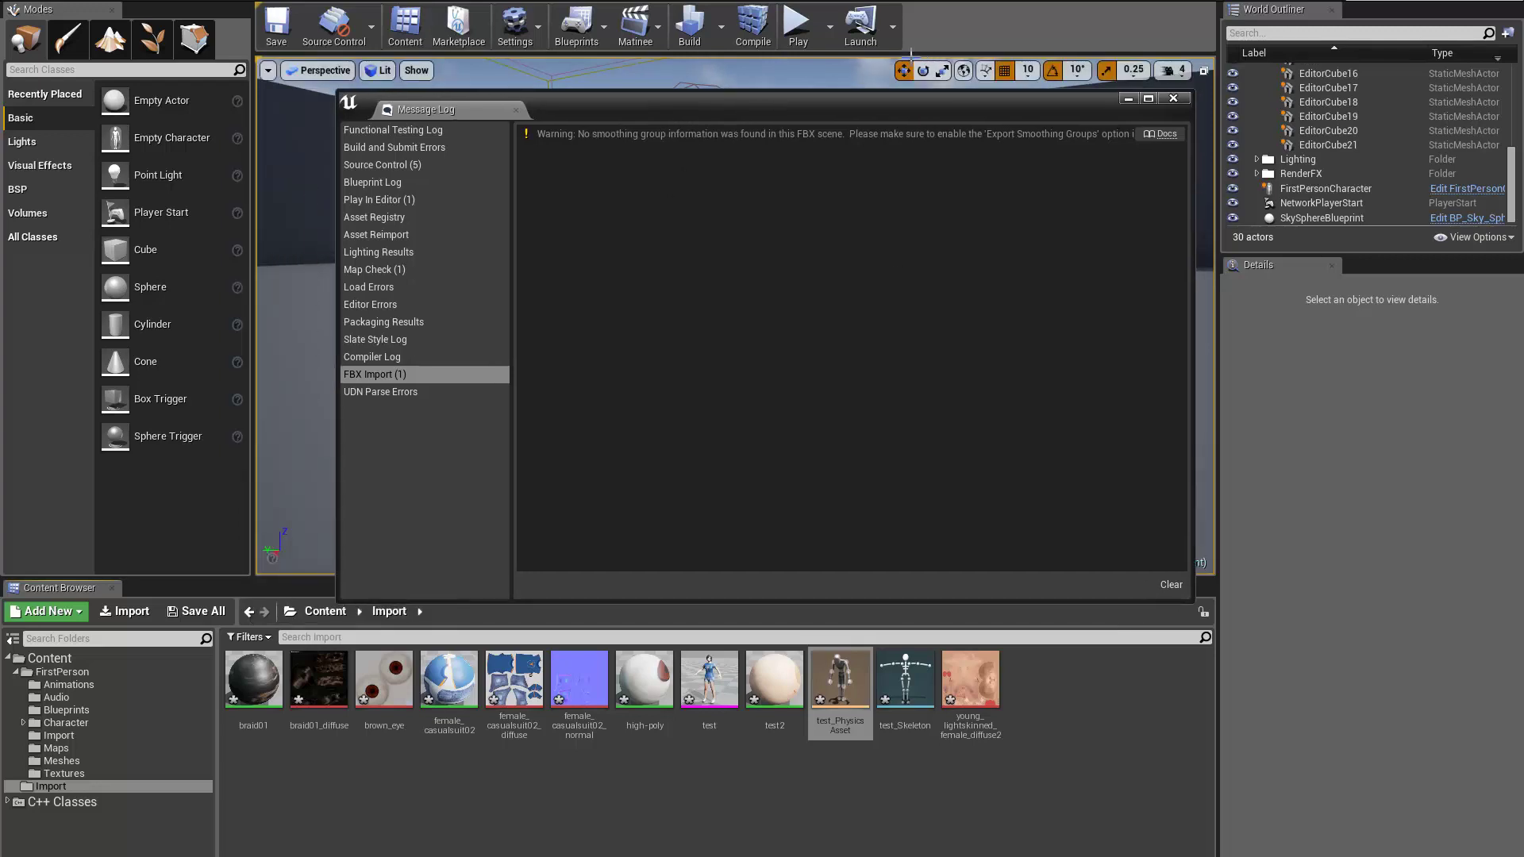
drag(826, 119, 632, 118)
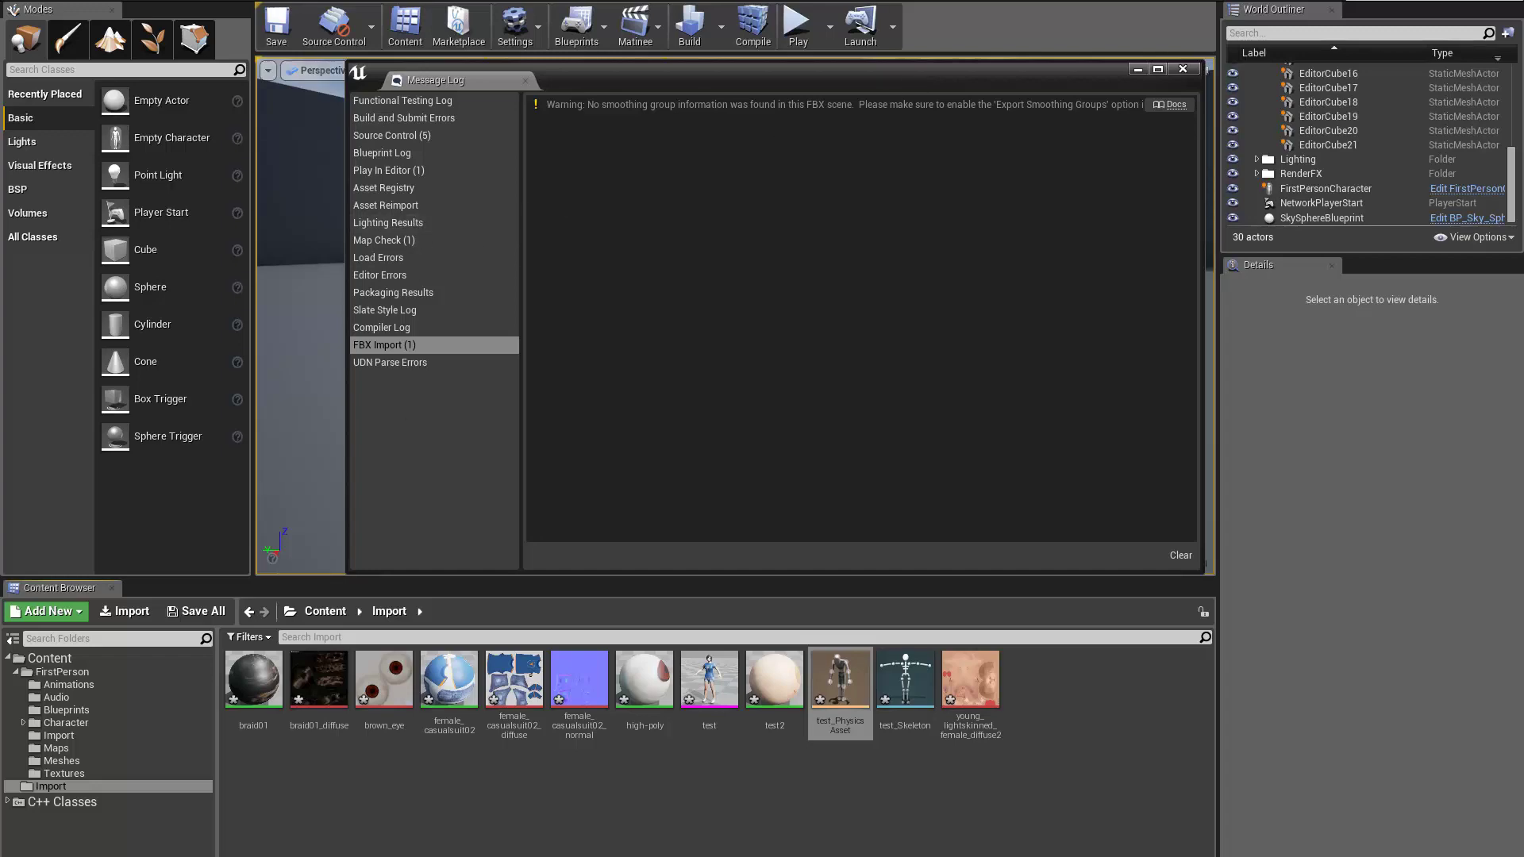
Step: Switch to the Epic Games Launcher and open the free Animation Starter Pack page in the Marketplace
key(alt+Tab)
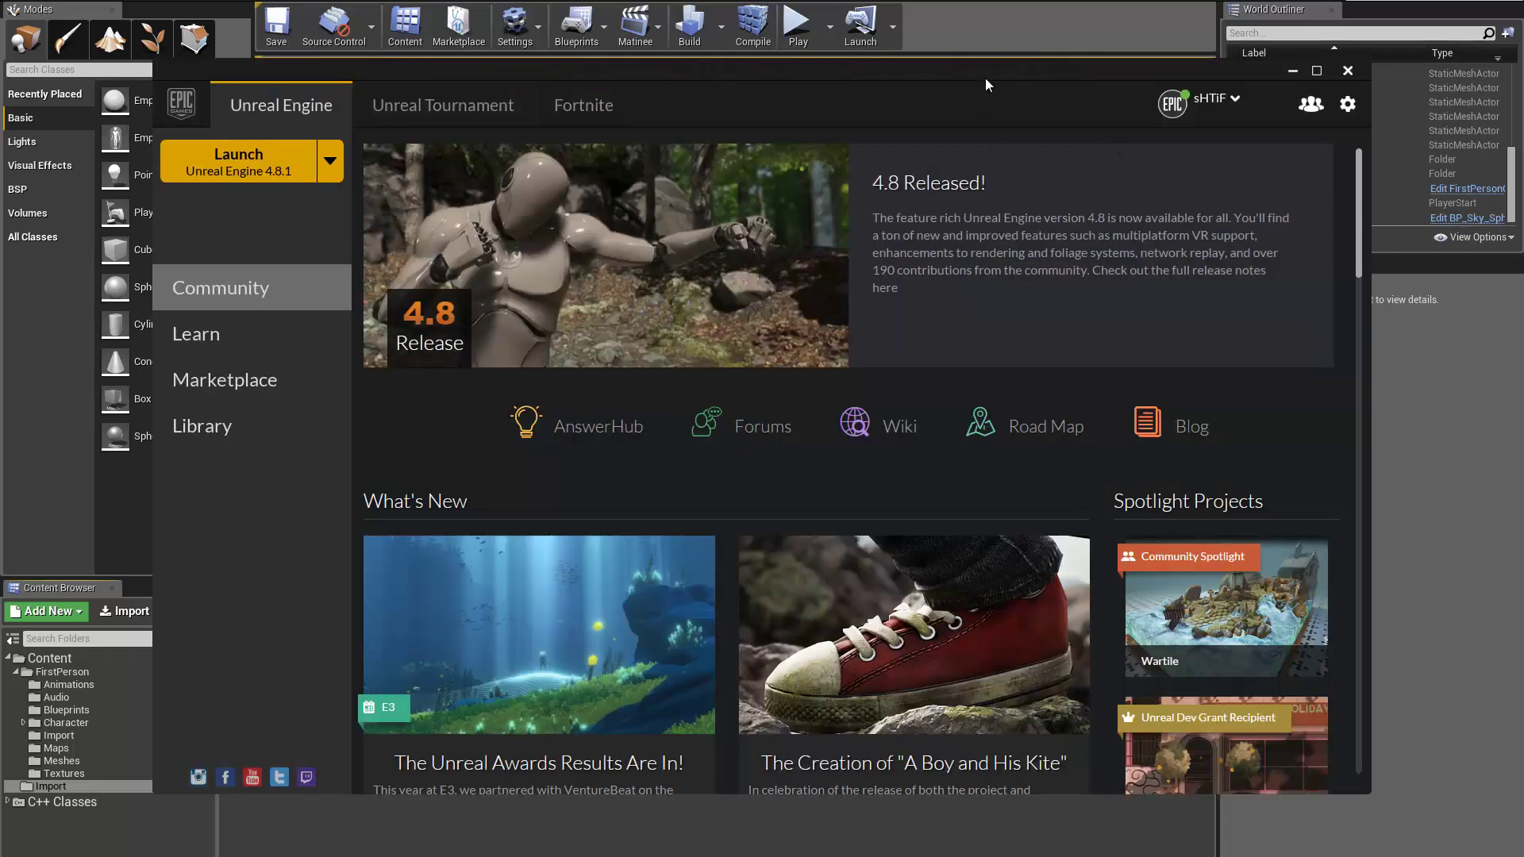
click(225, 379)
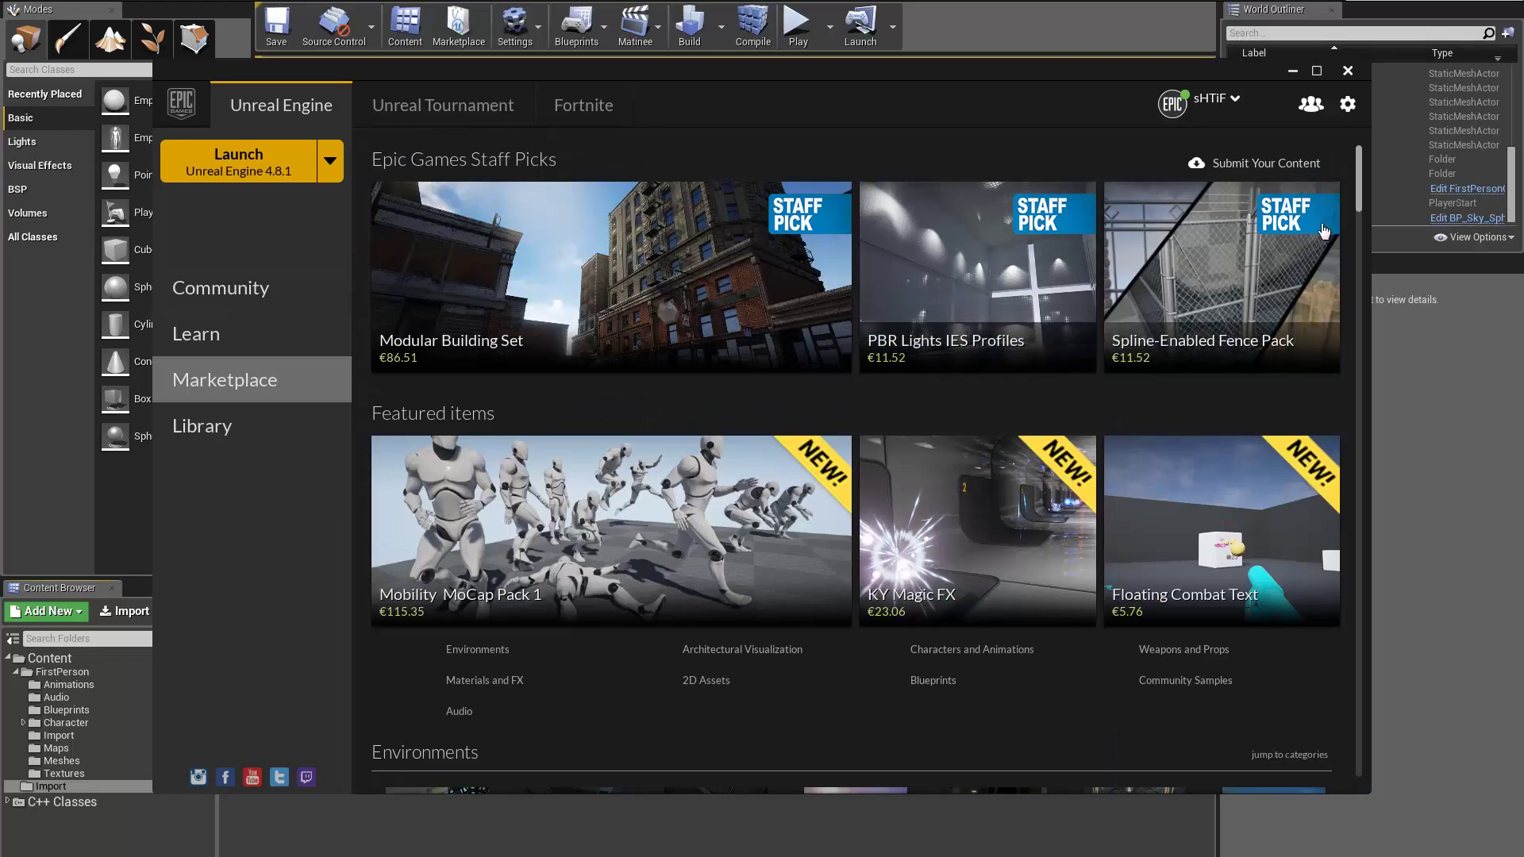
drag(1364, 169, 1316, 305)
click(845, 569)
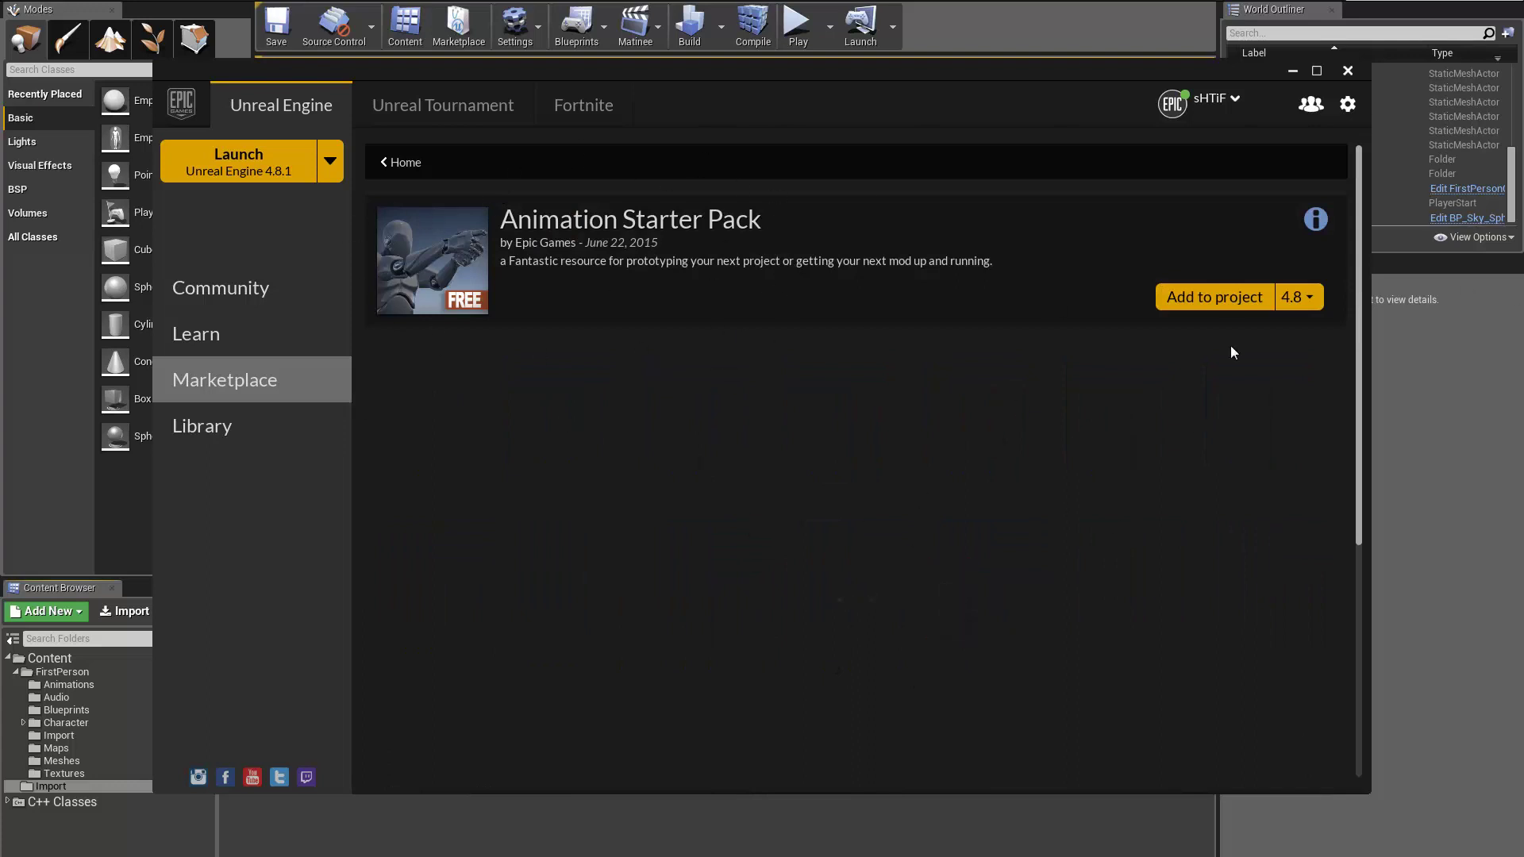
Step: Add the Animation Starter Pack to the current project, then close the launcher and the message log
click(1210, 304)
click(575, 338)
click(774, 641)
click(808, 483)
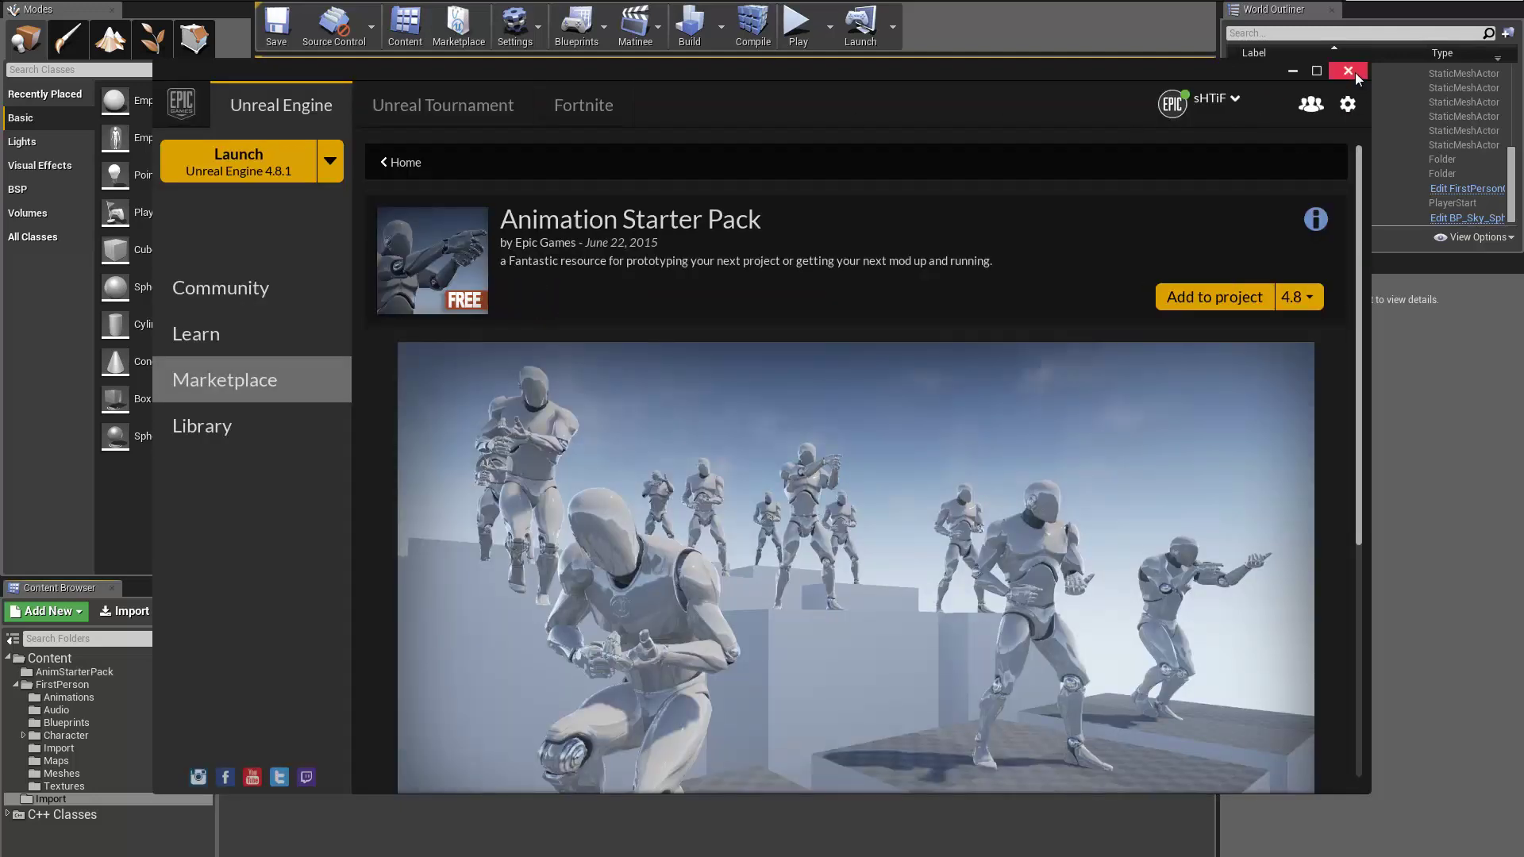
click(1353, 73)
click(1179, 70)
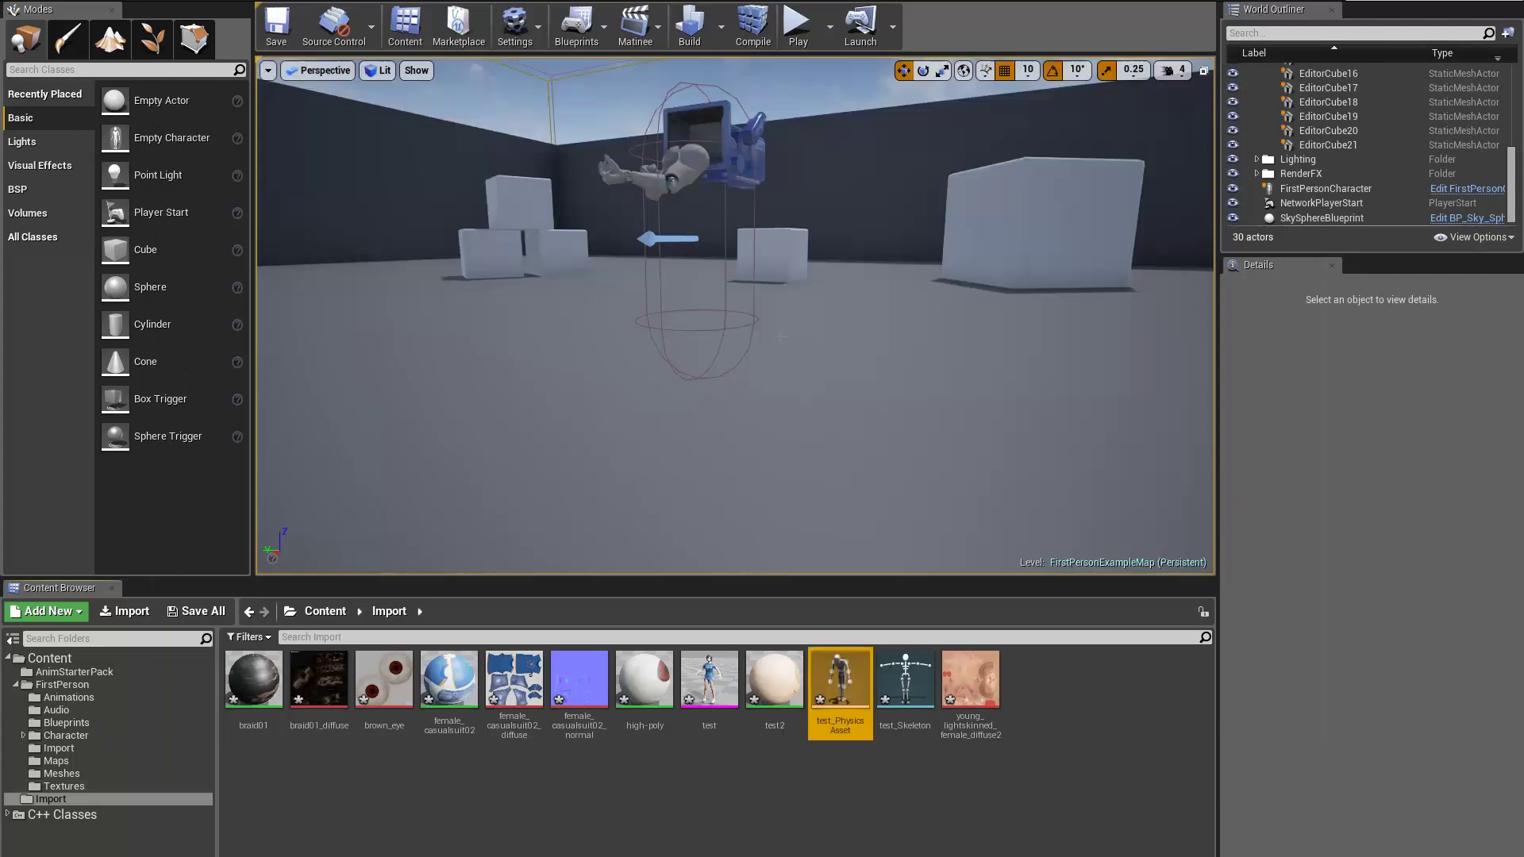
Step: Place the imported test skeletal mesh on the open floor of the level near the player start
right_drag(696, 392, 968, 457)
click(793, 809)
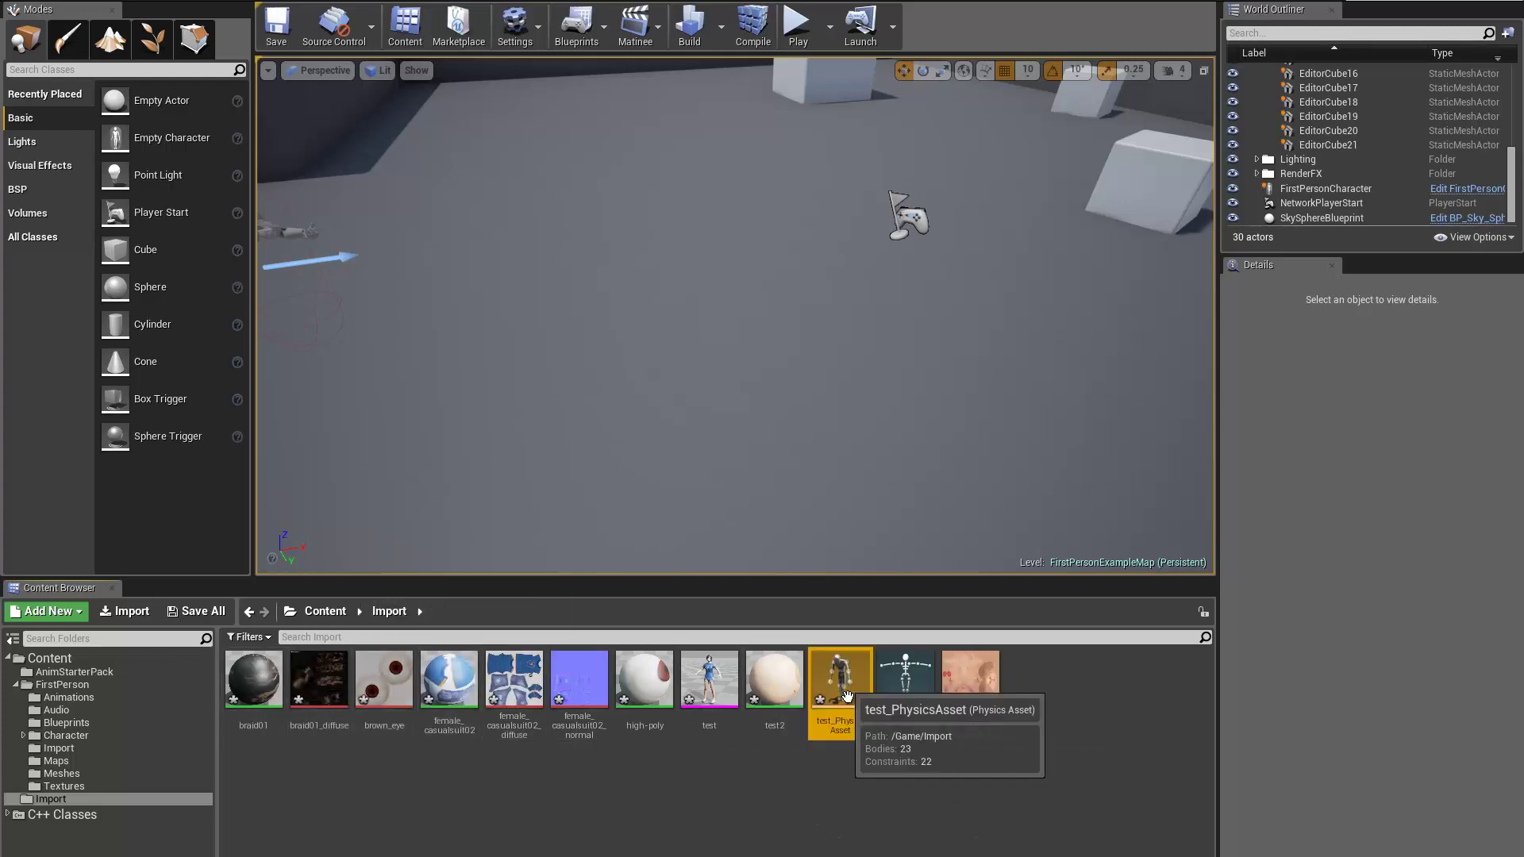
click(719, 717)
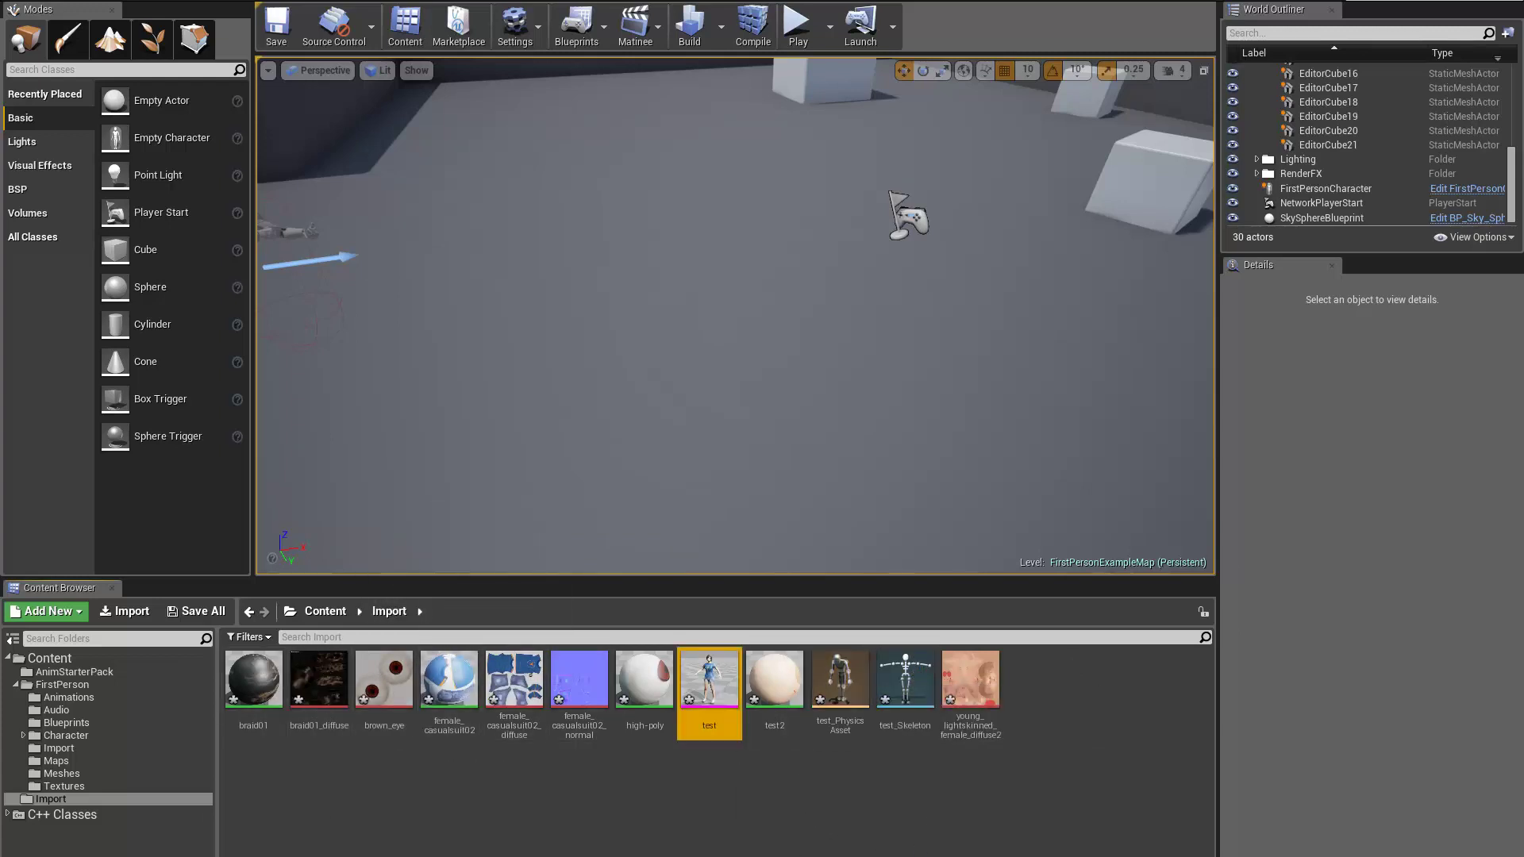
drag(712, 700, 690, 323)
right_drag(690, 333, 552, 366)
click(657, 424)
Step: Play the level, walk up to the placed character to check it in game, and end the play session
click(798, 24)
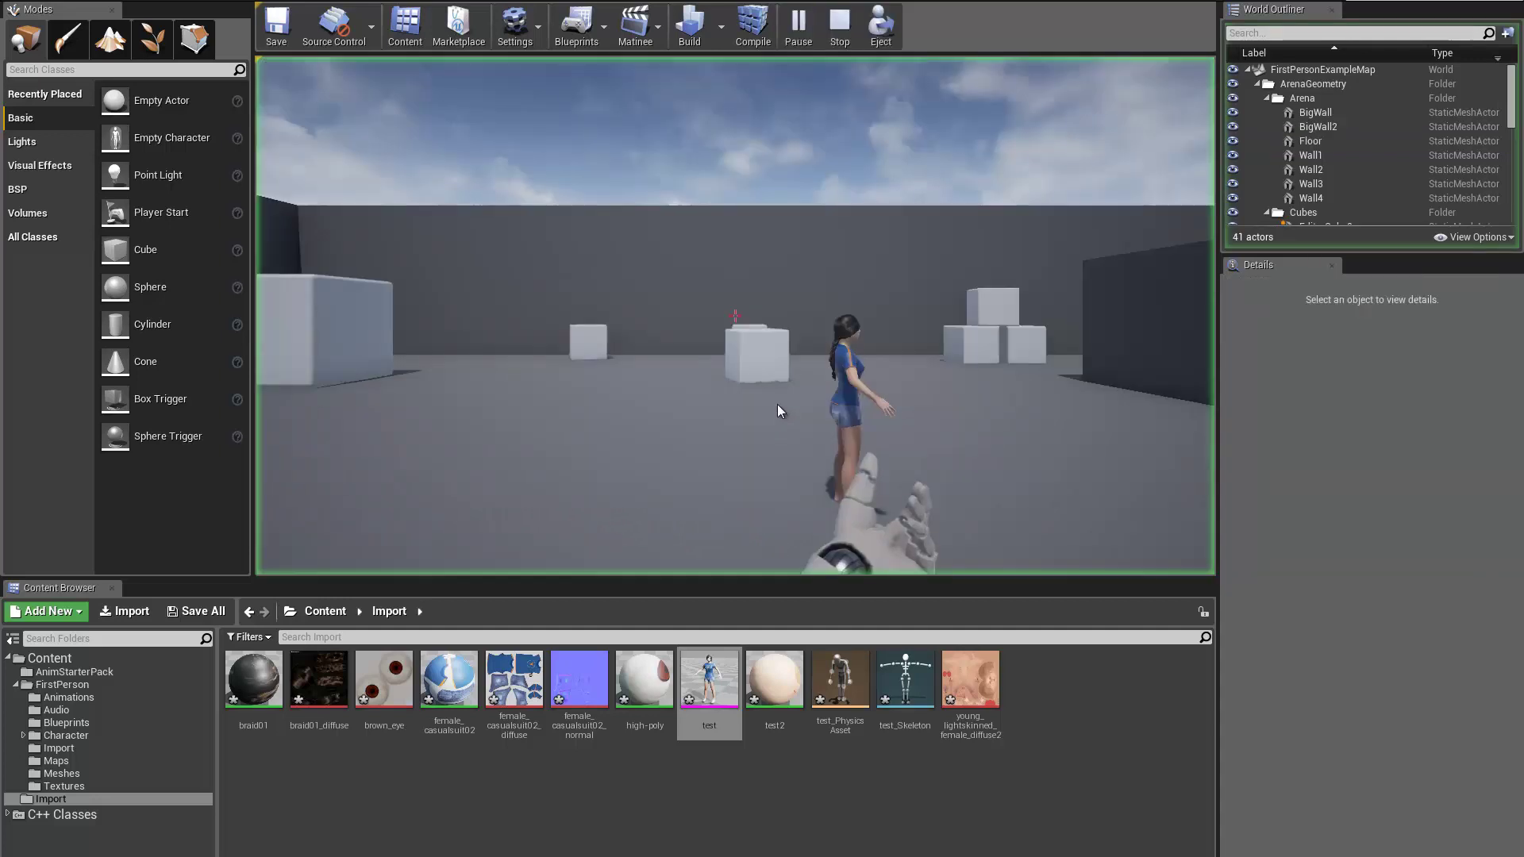
key(w)
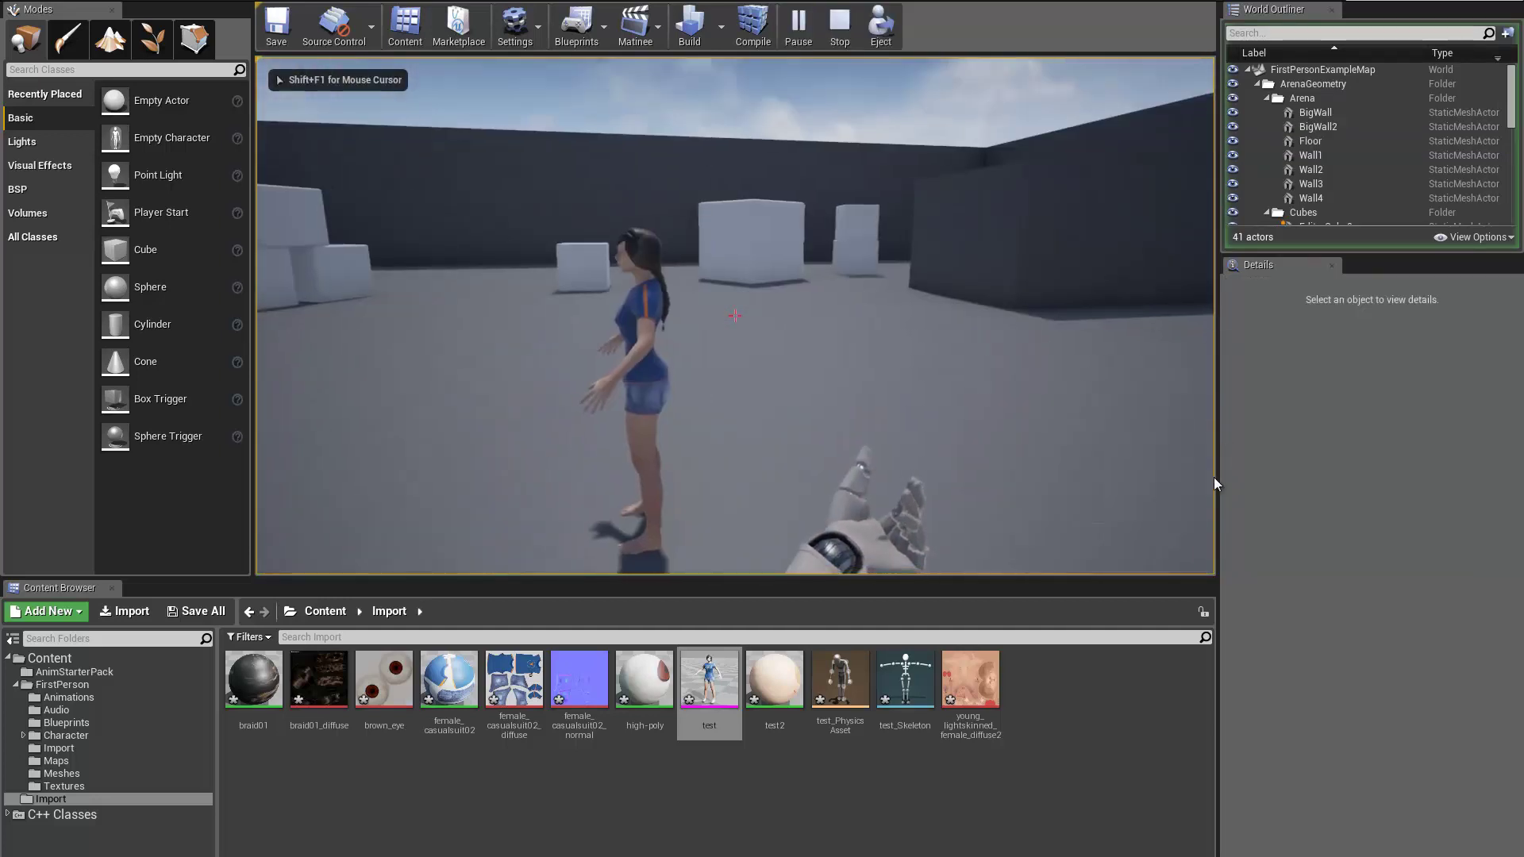
key(Escape)
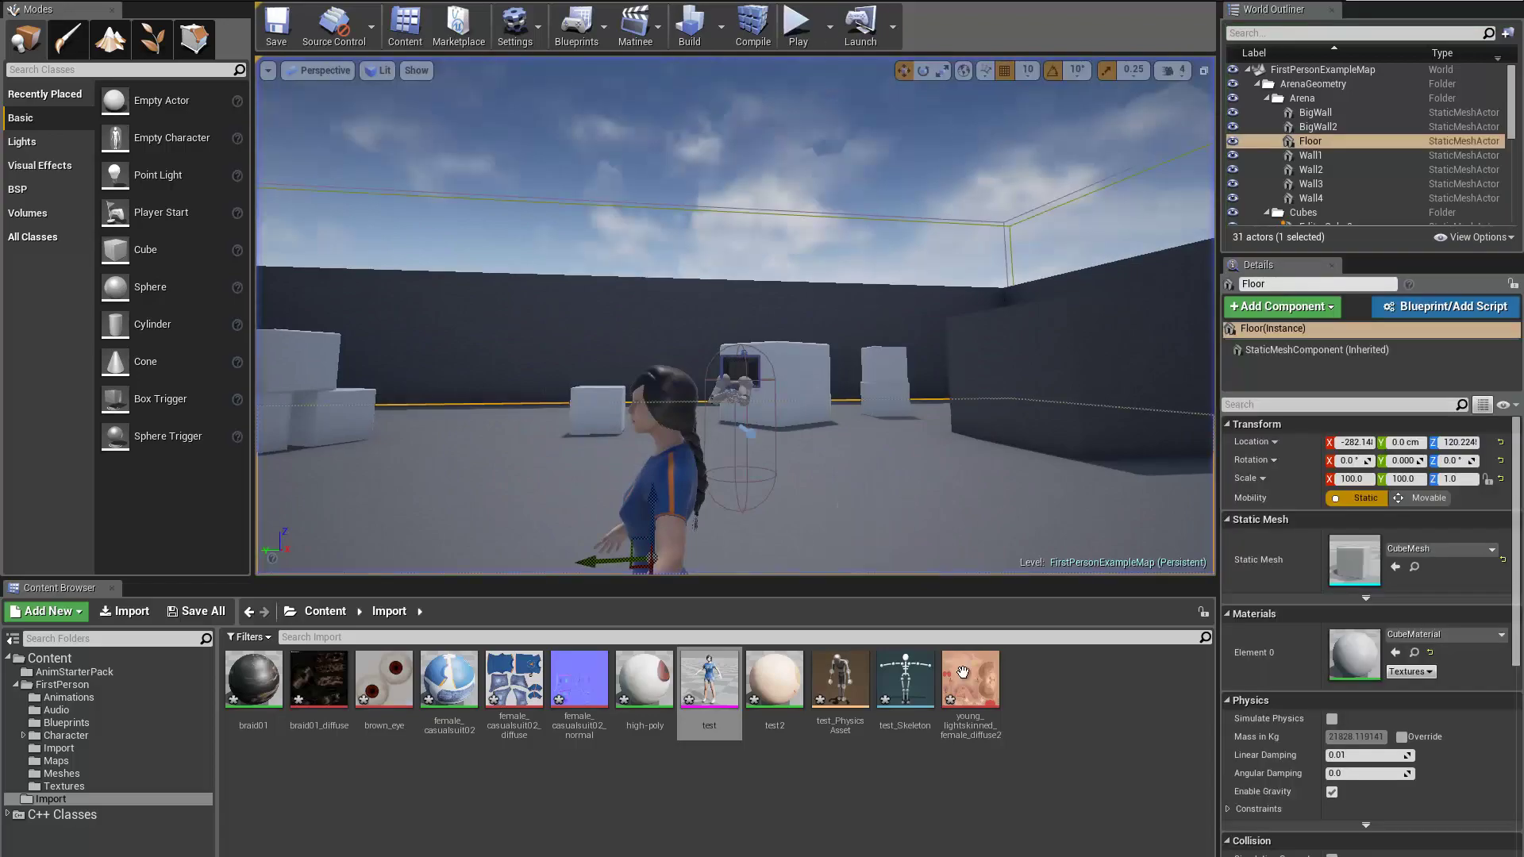
Step: Open the test skeletal mesh in its asset editor and inspect the character from different angles and distances
double_click(739, 685)
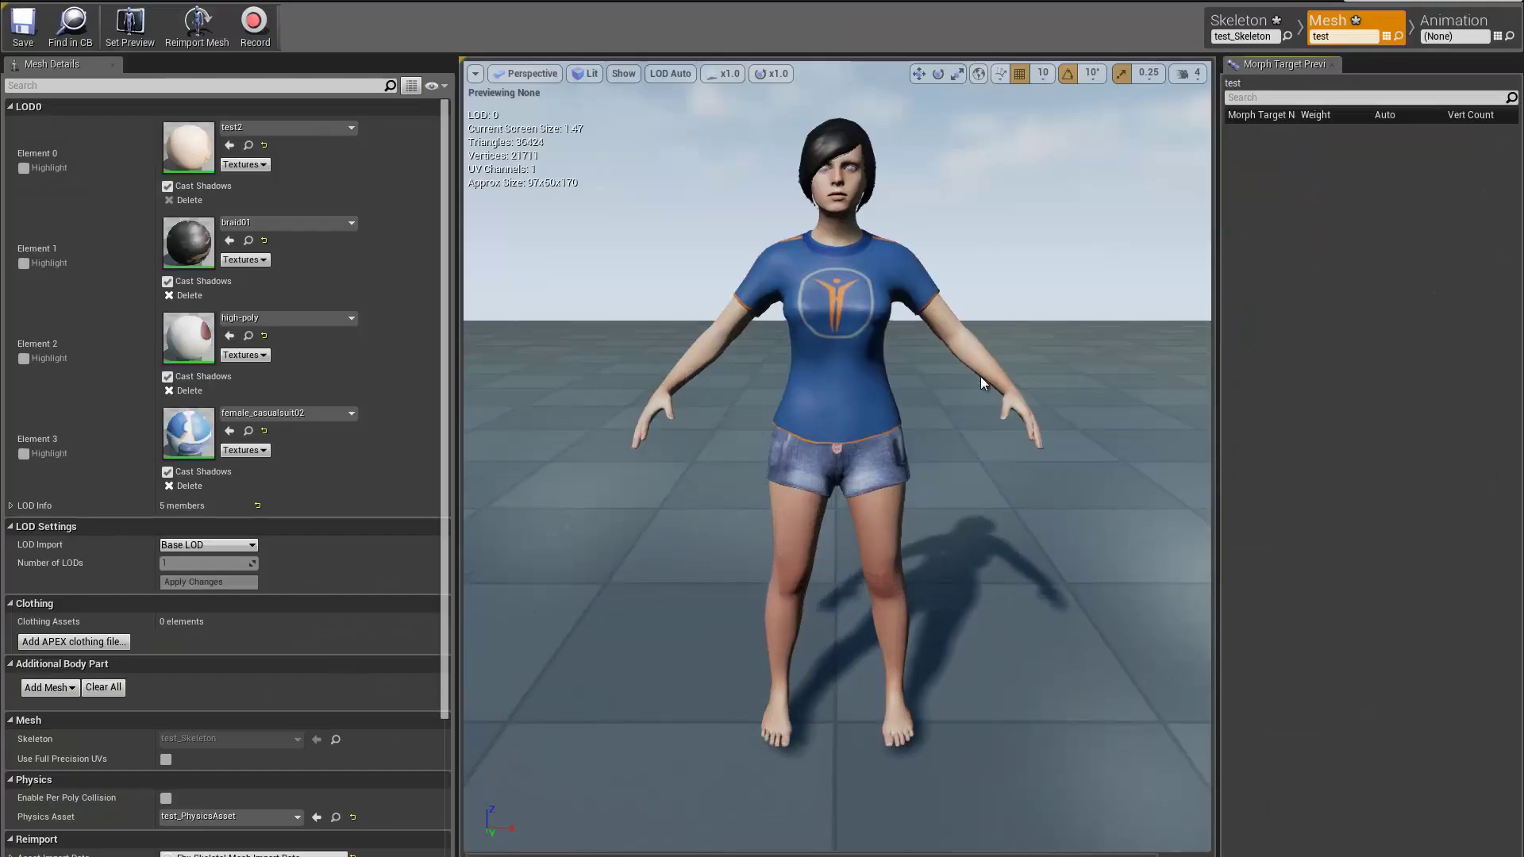
drag(979, 381, 1106, 503)
drag(861, 428, 903, 485)
scroll(905, 484, up, 2)
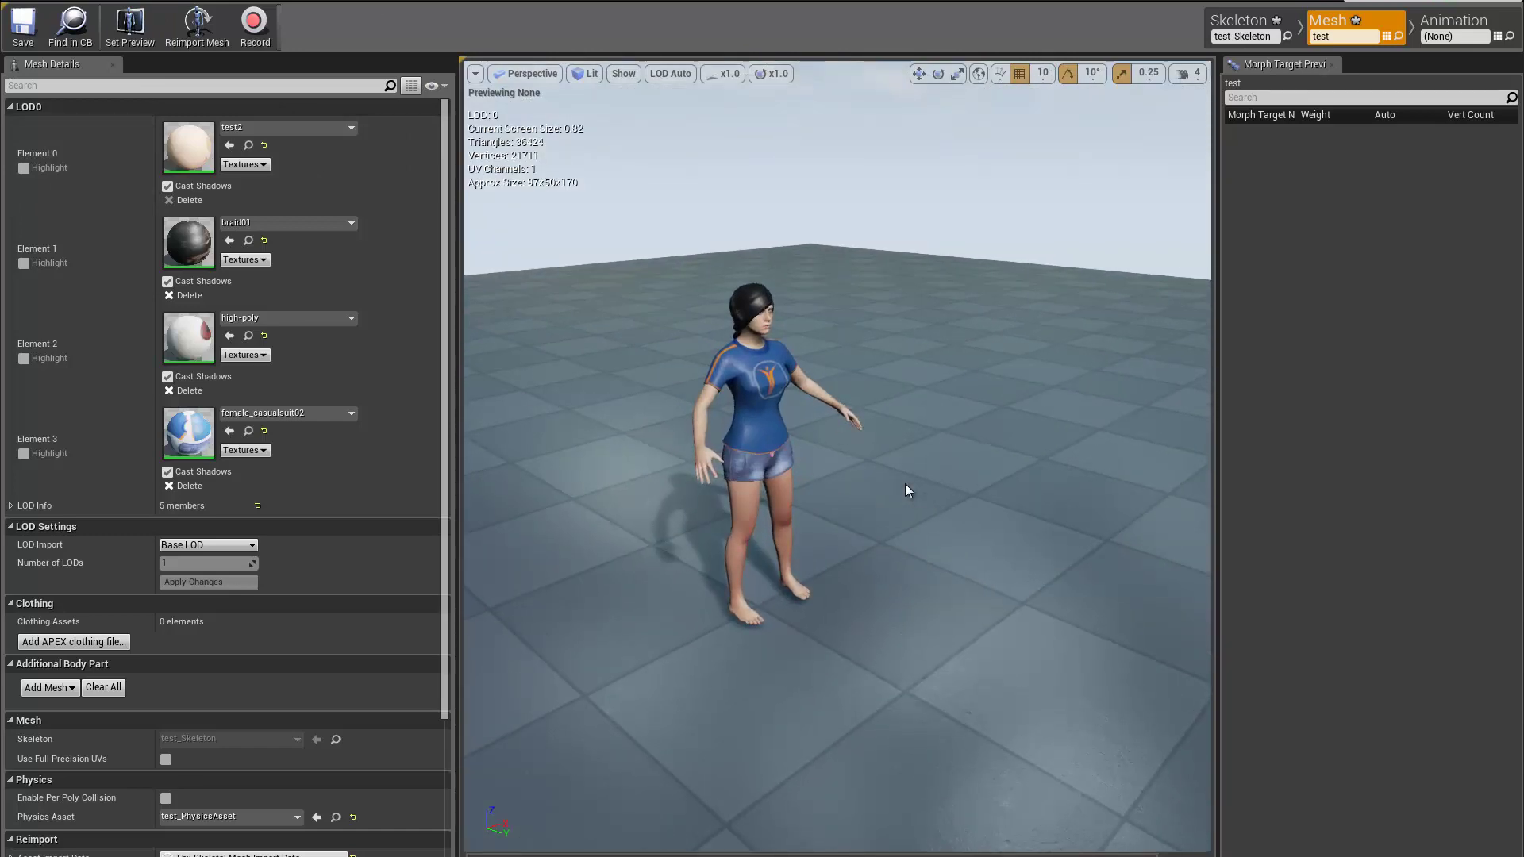
Step: Open the test skeleton's Retarget Manager and assign the Humanoid rig to it
click(1243, 11)
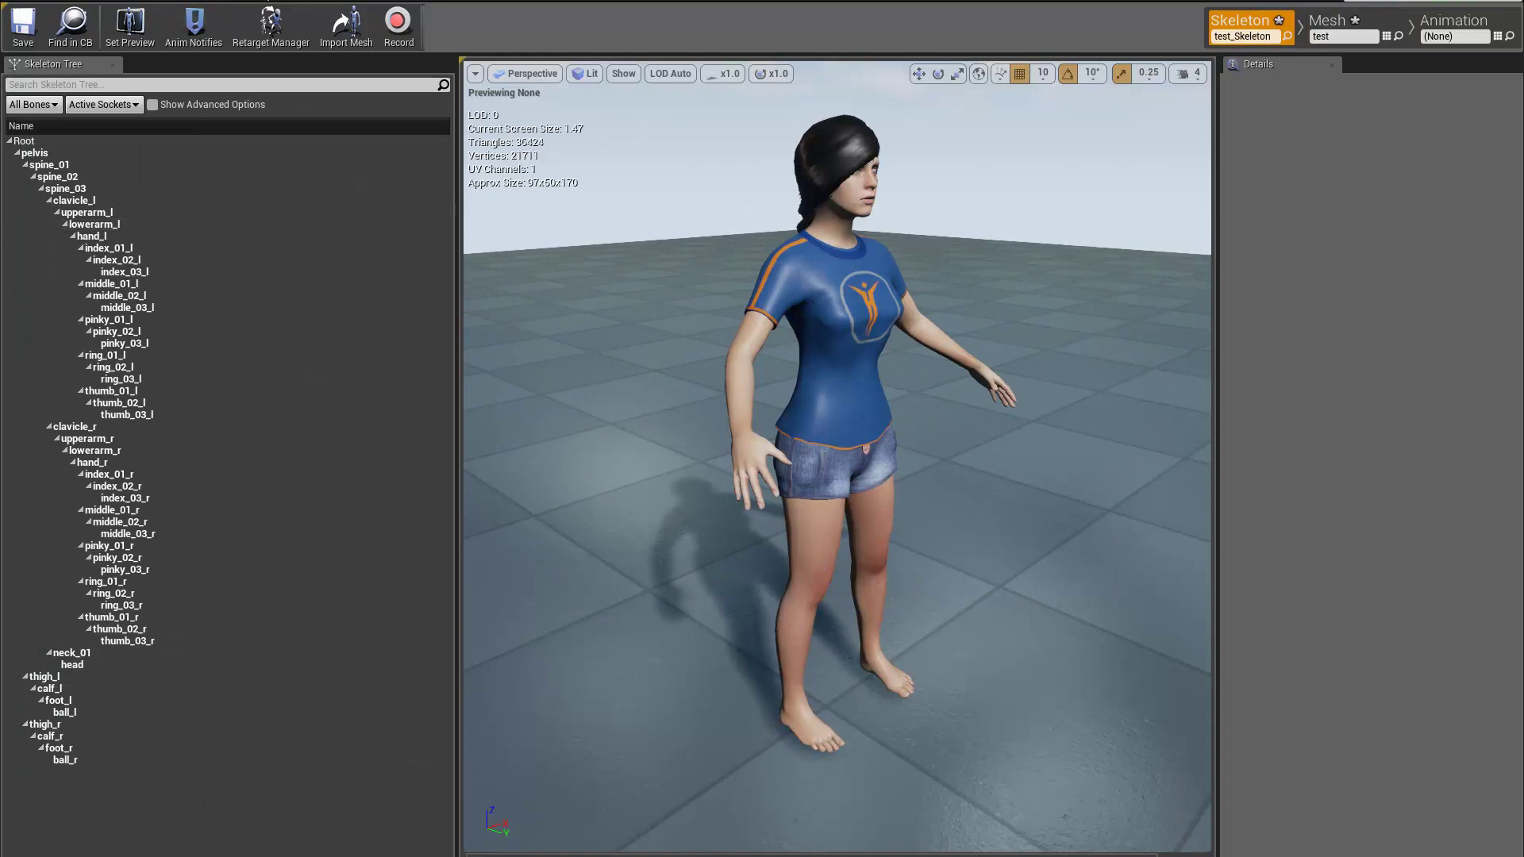
click(271, 24)
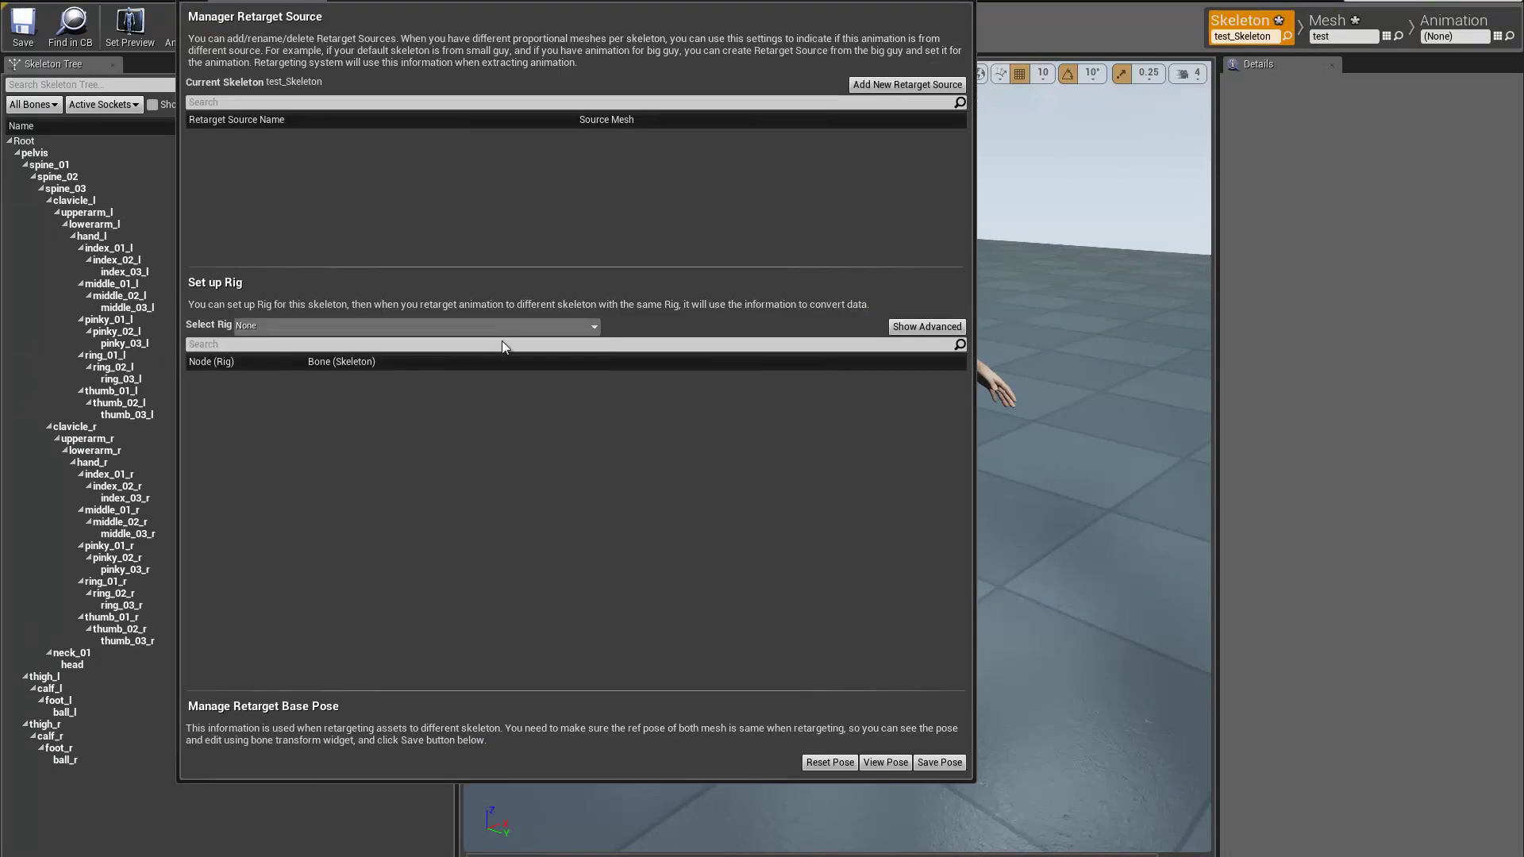
click(381, 325)
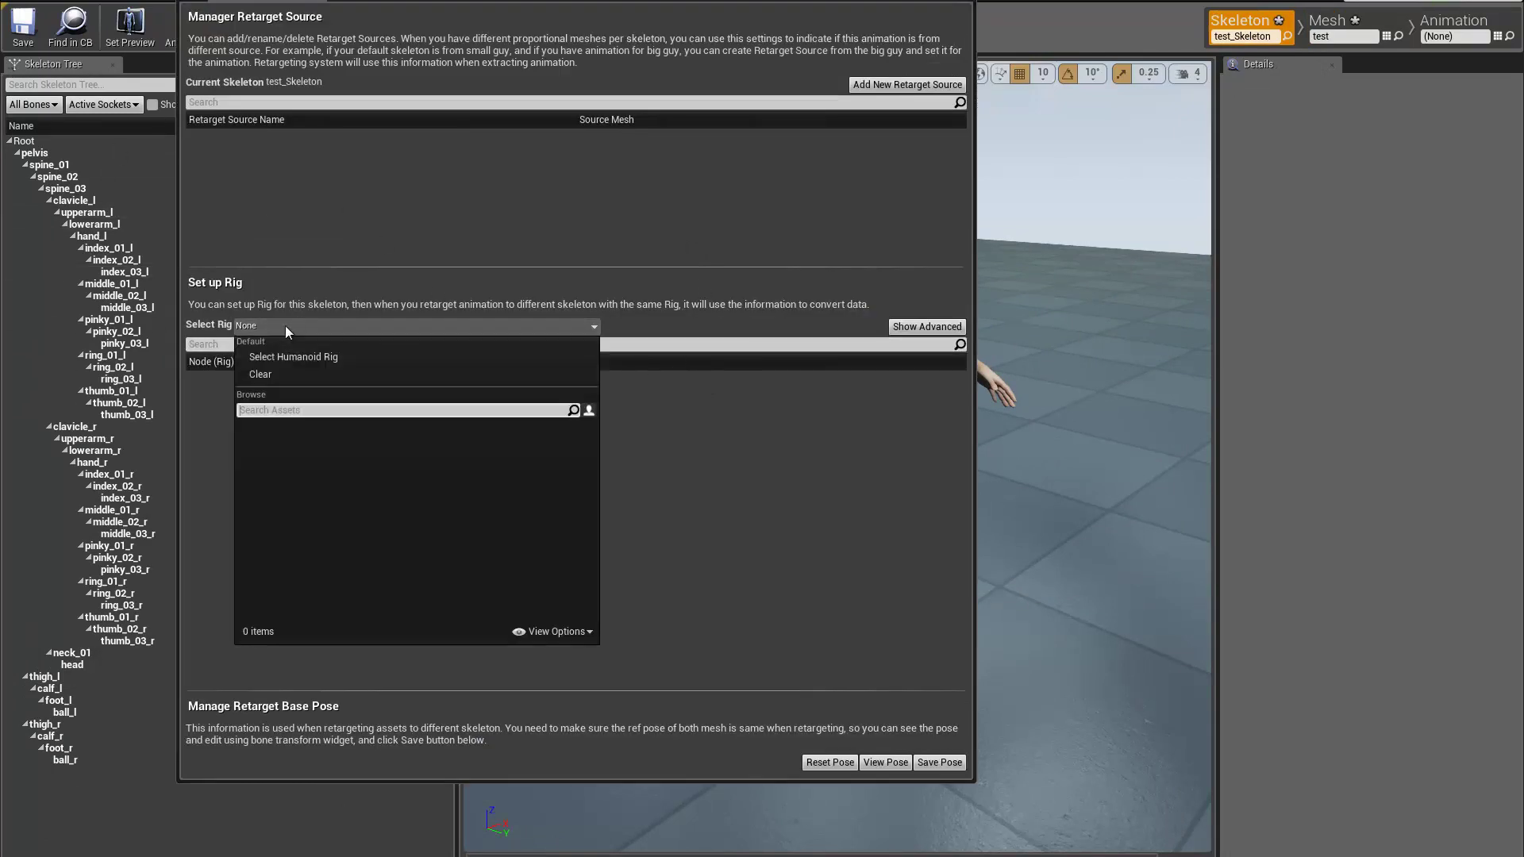
click(358, 364)
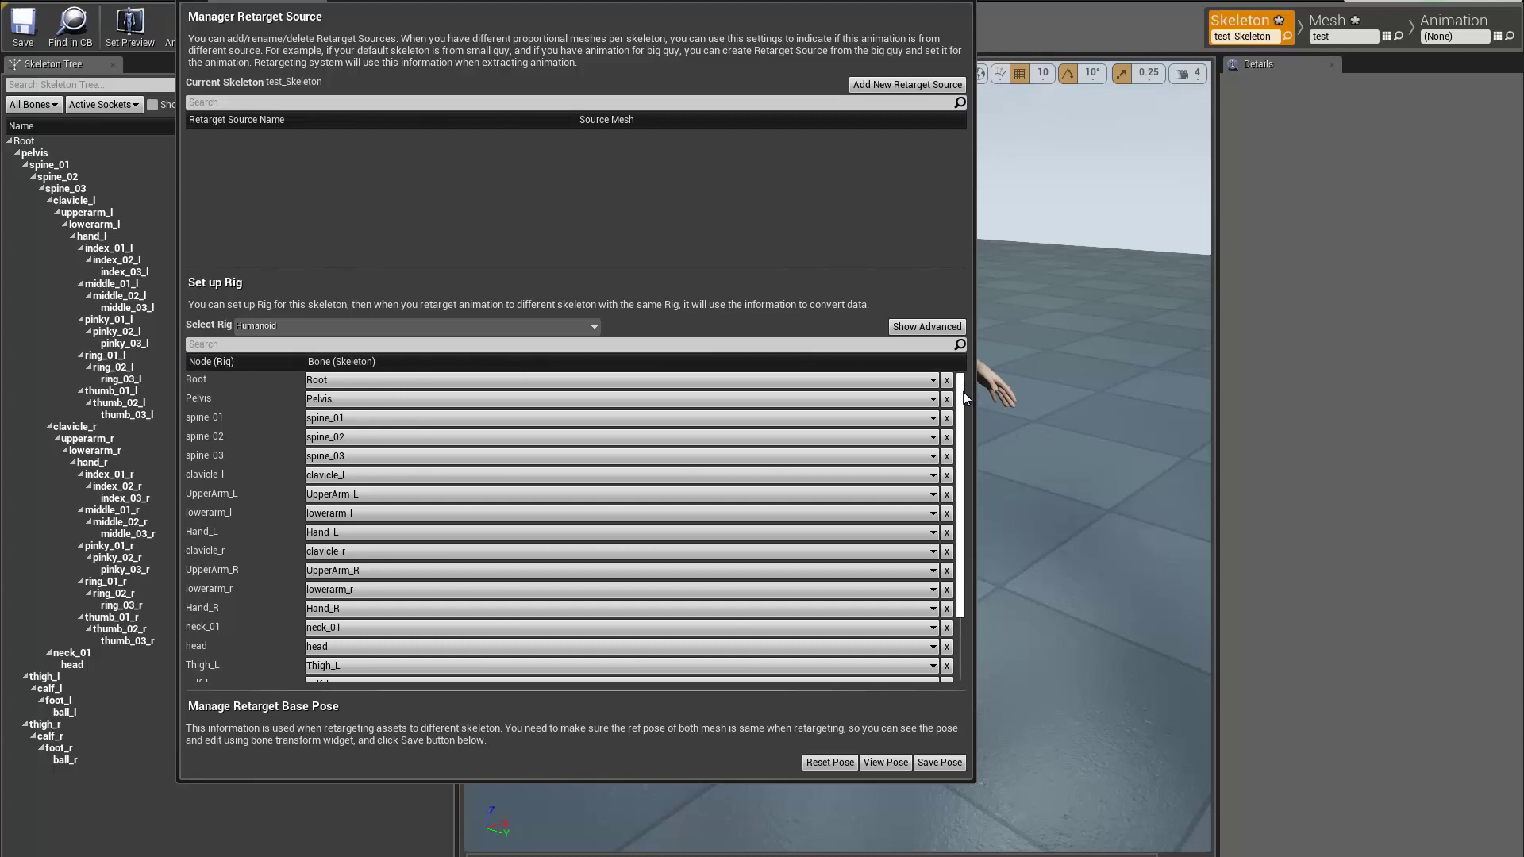
Step: Check the base bone mapping of the Humanoid rig, including the bone choices available for the Root node
scroll(963, 384, down, 3)
scroll(913, 397, up, 3)
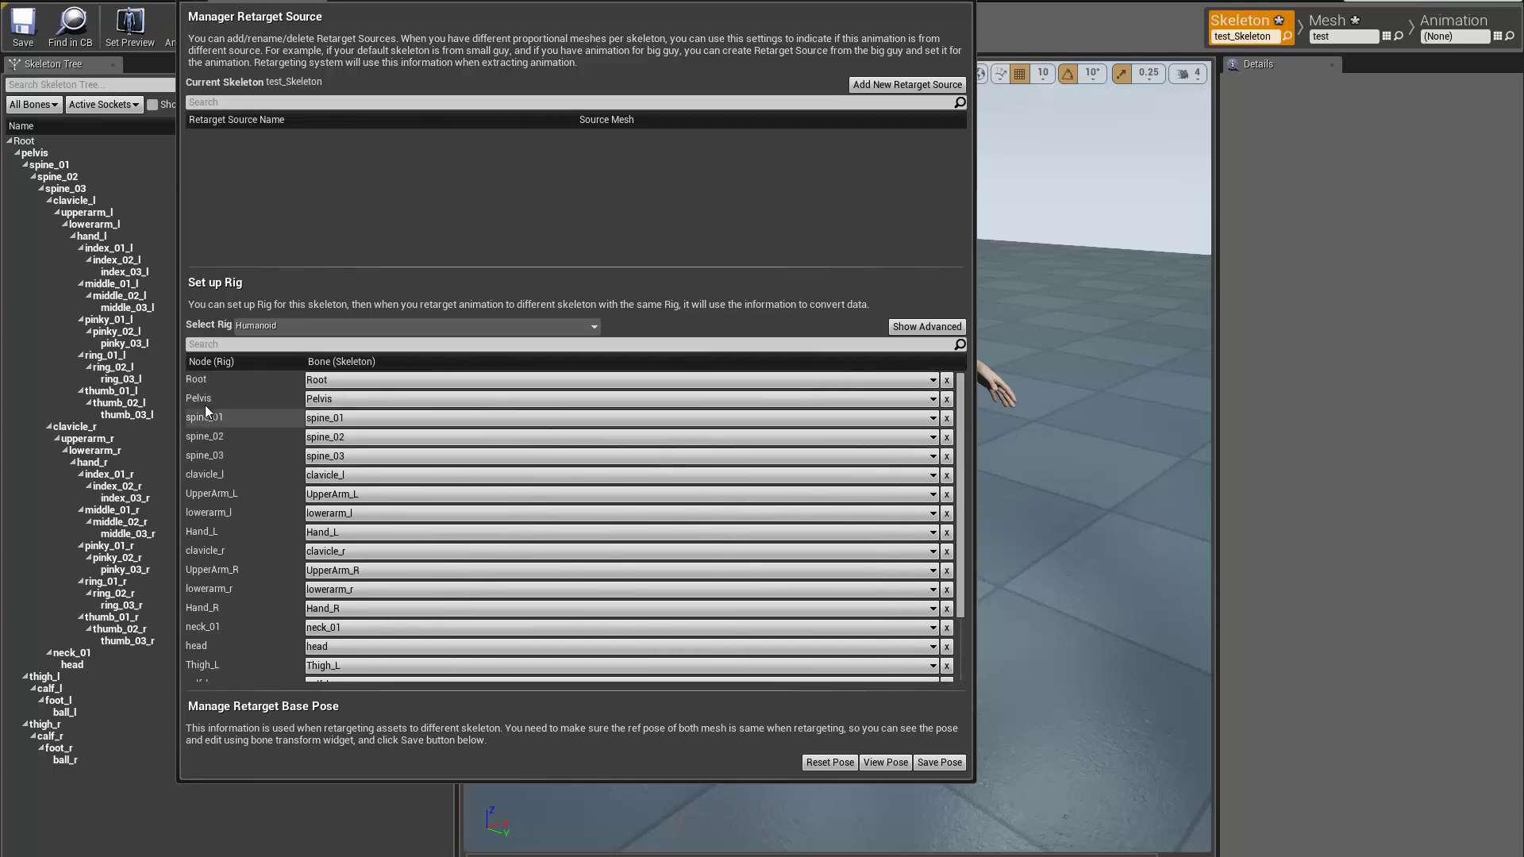
scroll(211, 401, down, 3)
scroll(200, 463, up, 3)
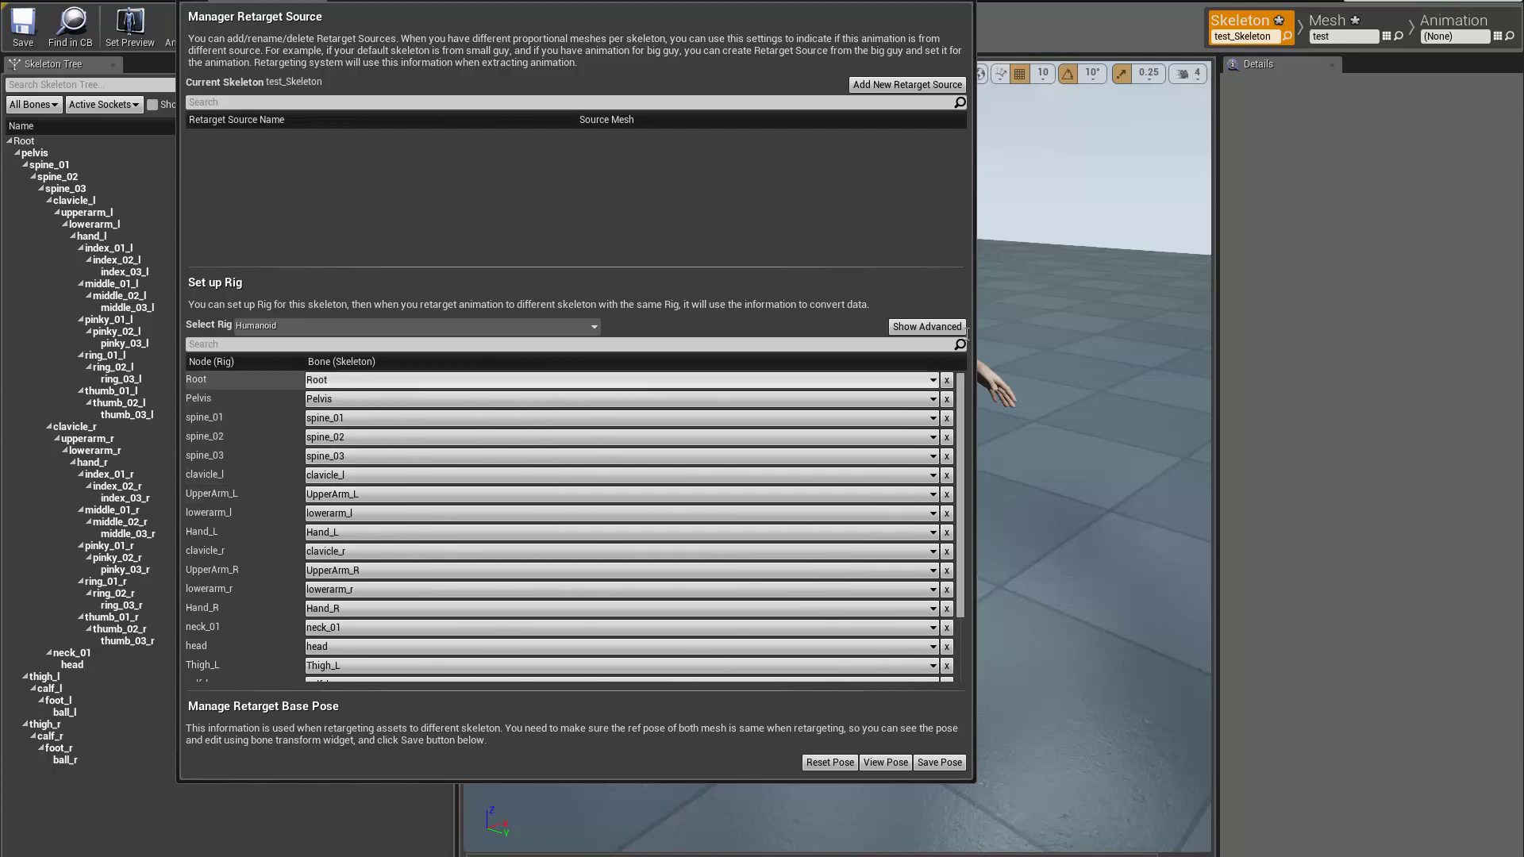
click(487, 379)
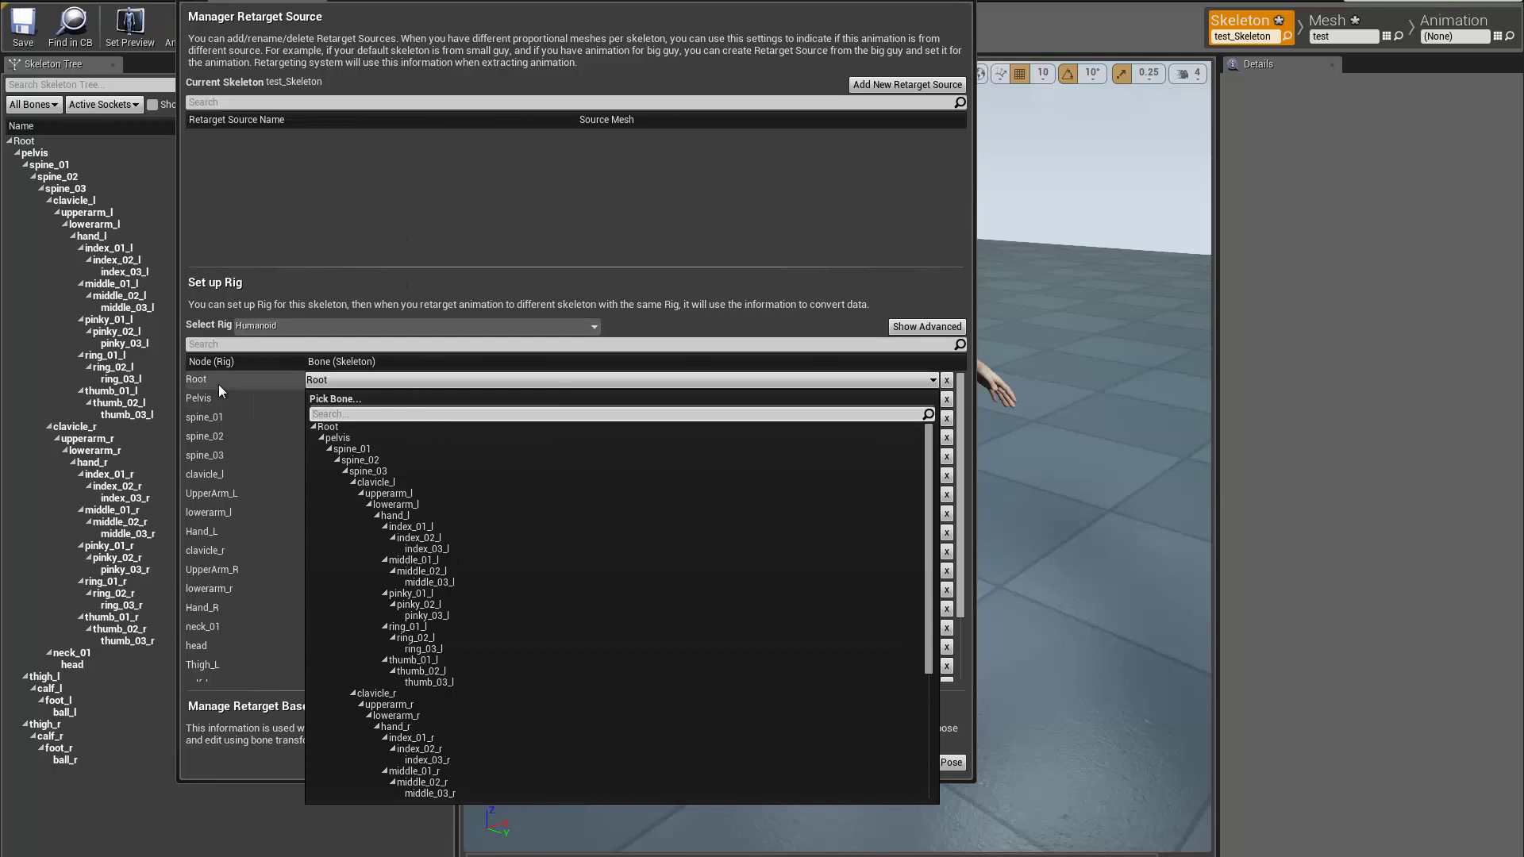
click(241, 403)
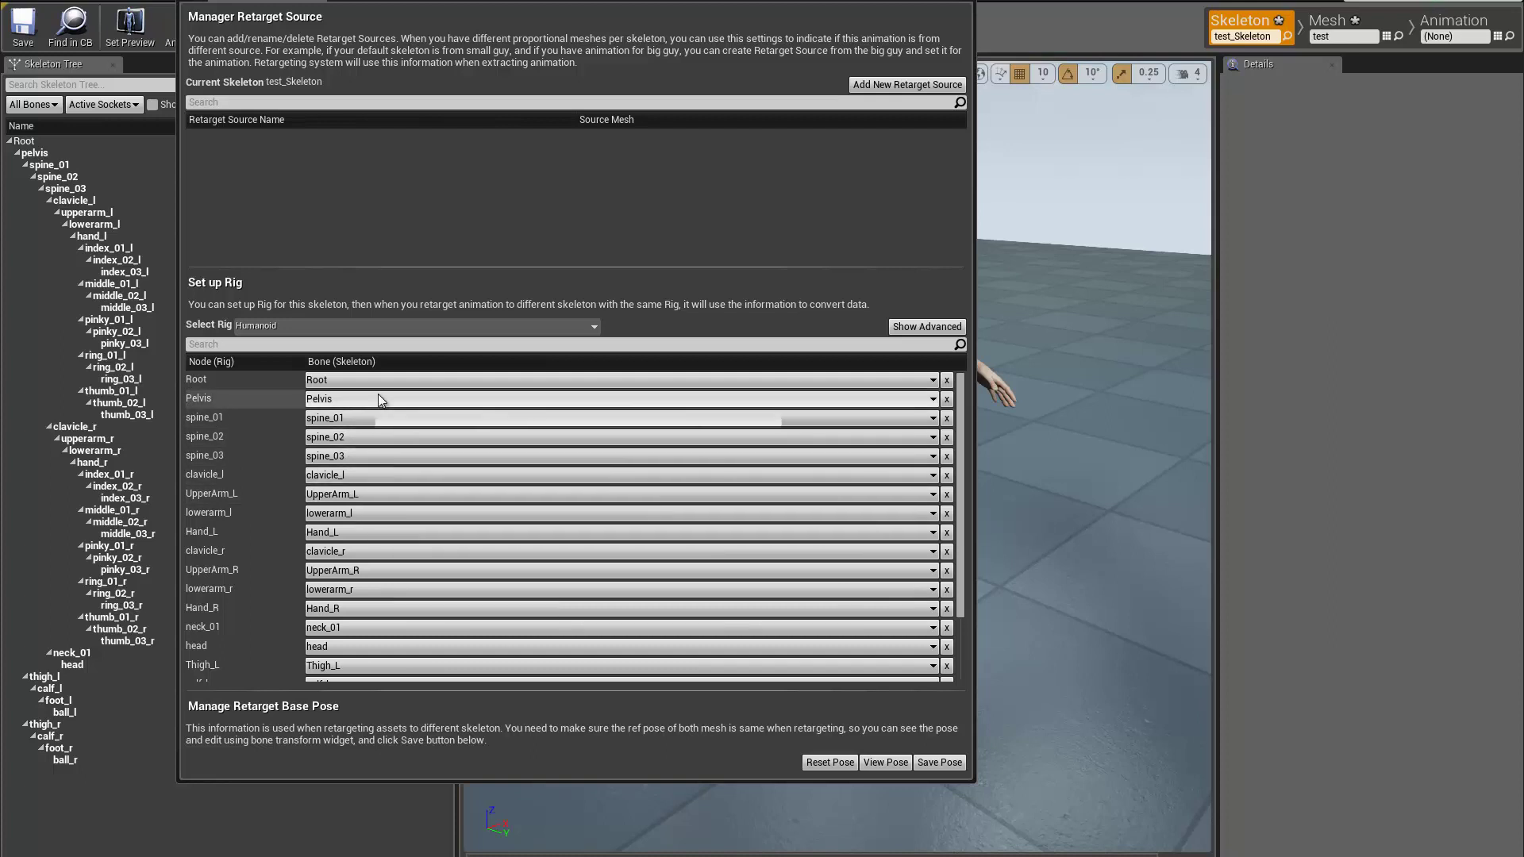
scroll(960, 395, down, 1)
scroll(965, 381, up, 1)
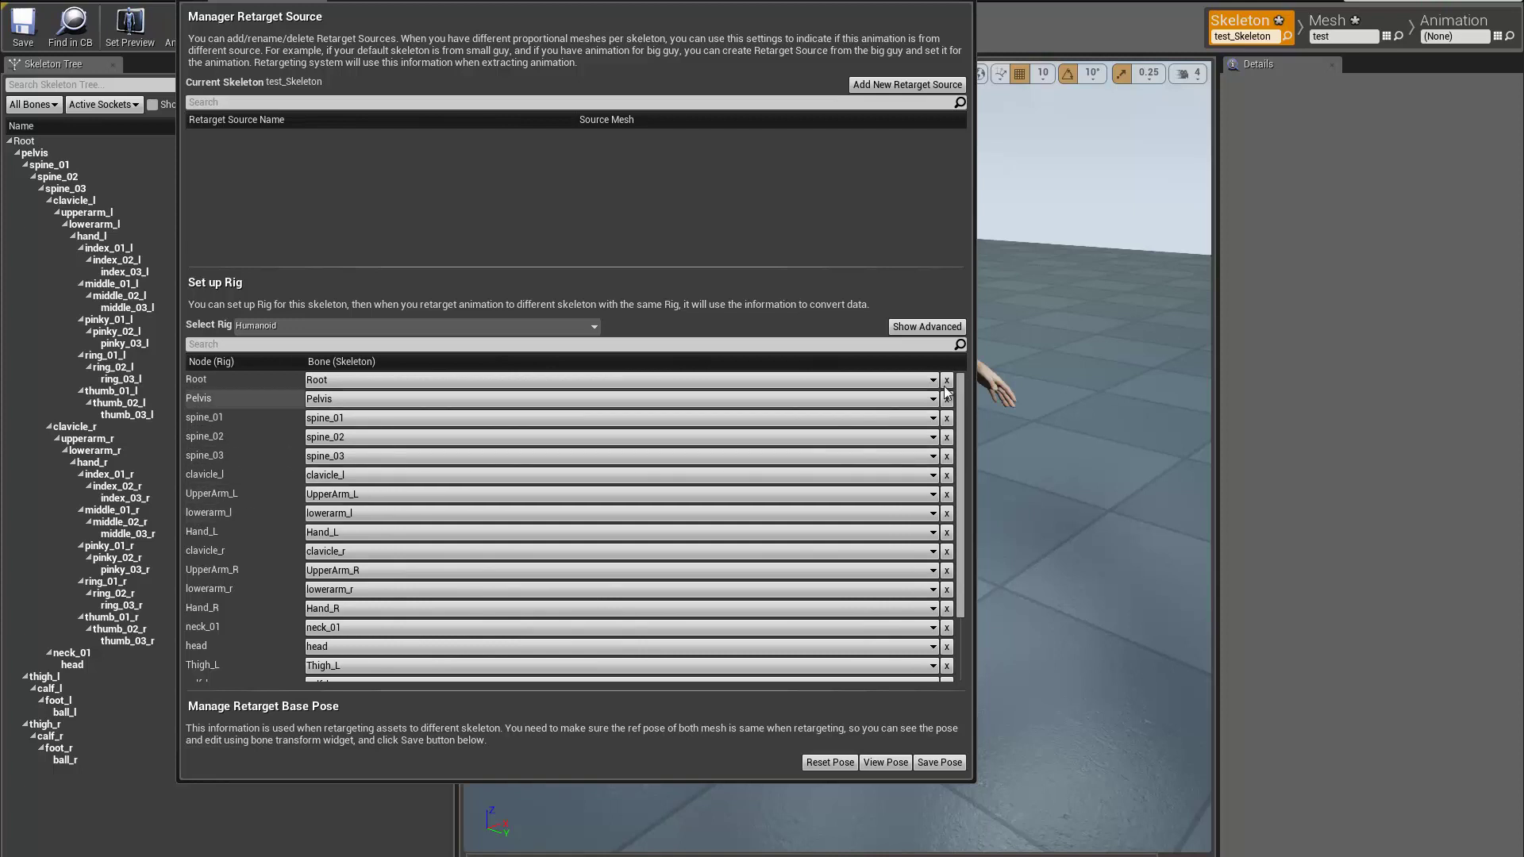
drag(962, 391, 950, 479)
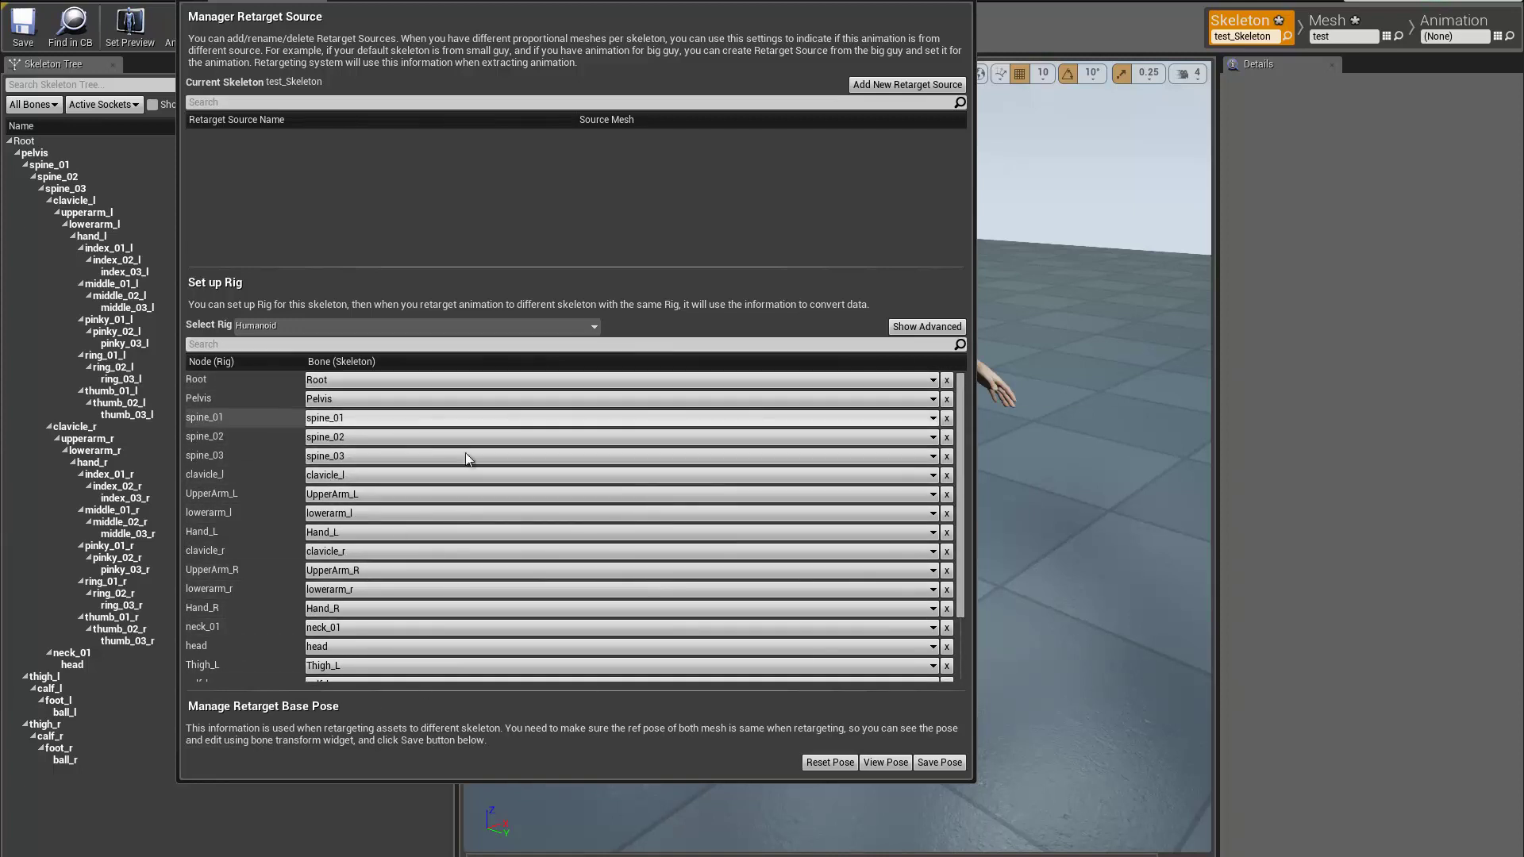
drag(965, 418, 969, 368)
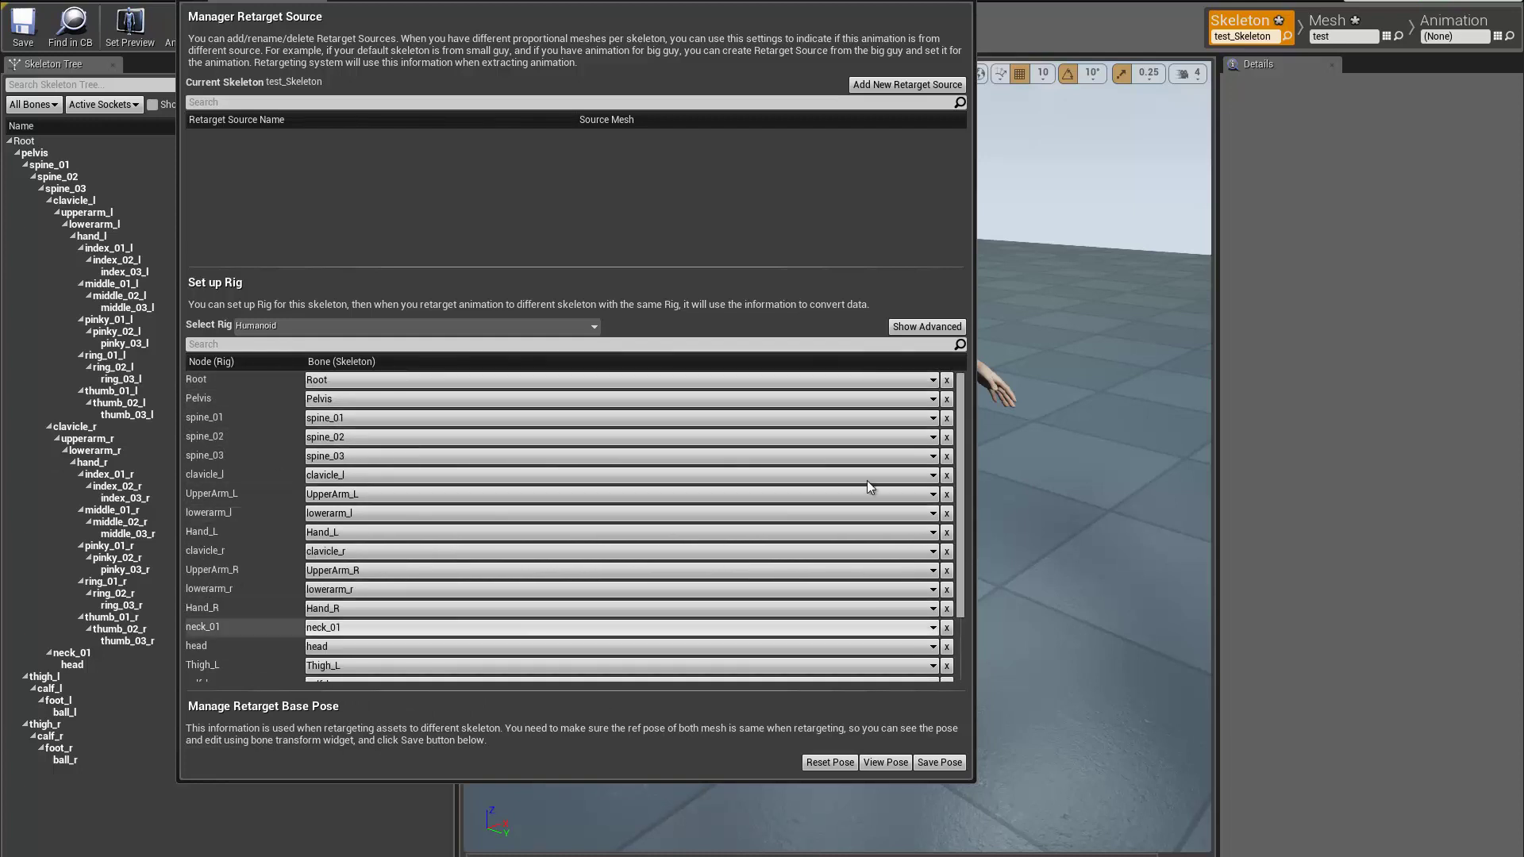
Step: Show the advanced rig nodes and review the bone assignments of the finger, twist, IK foot and IK hand nodes
click(926, 327)
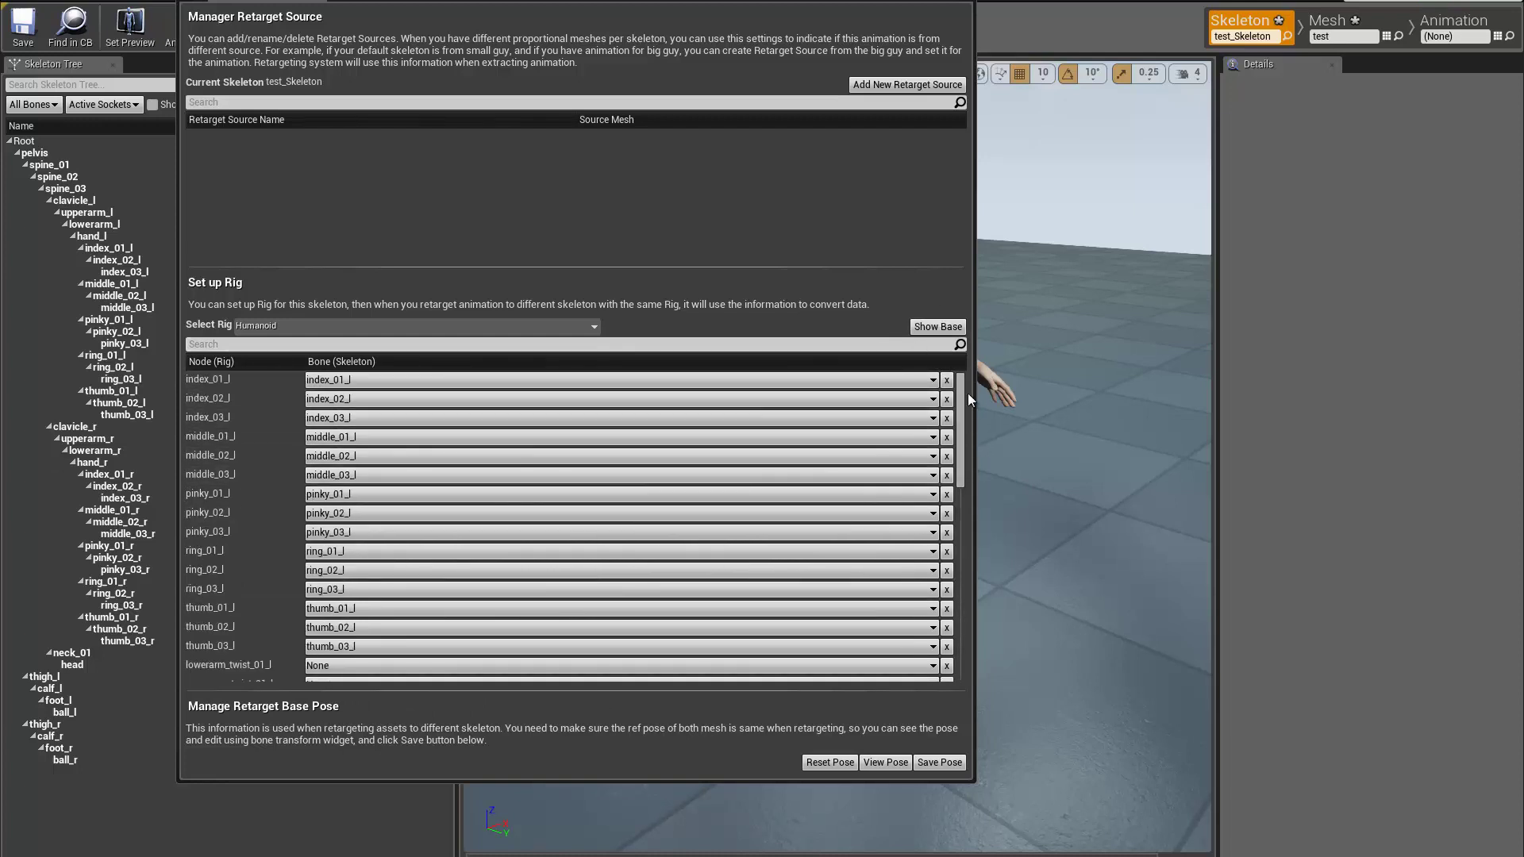
mouse_move(967, 390)
mouse_down()
mouse_move(965, 571)
mouse_move(960, 377)
mouse_up()
drag(960, 405, 951, 596)
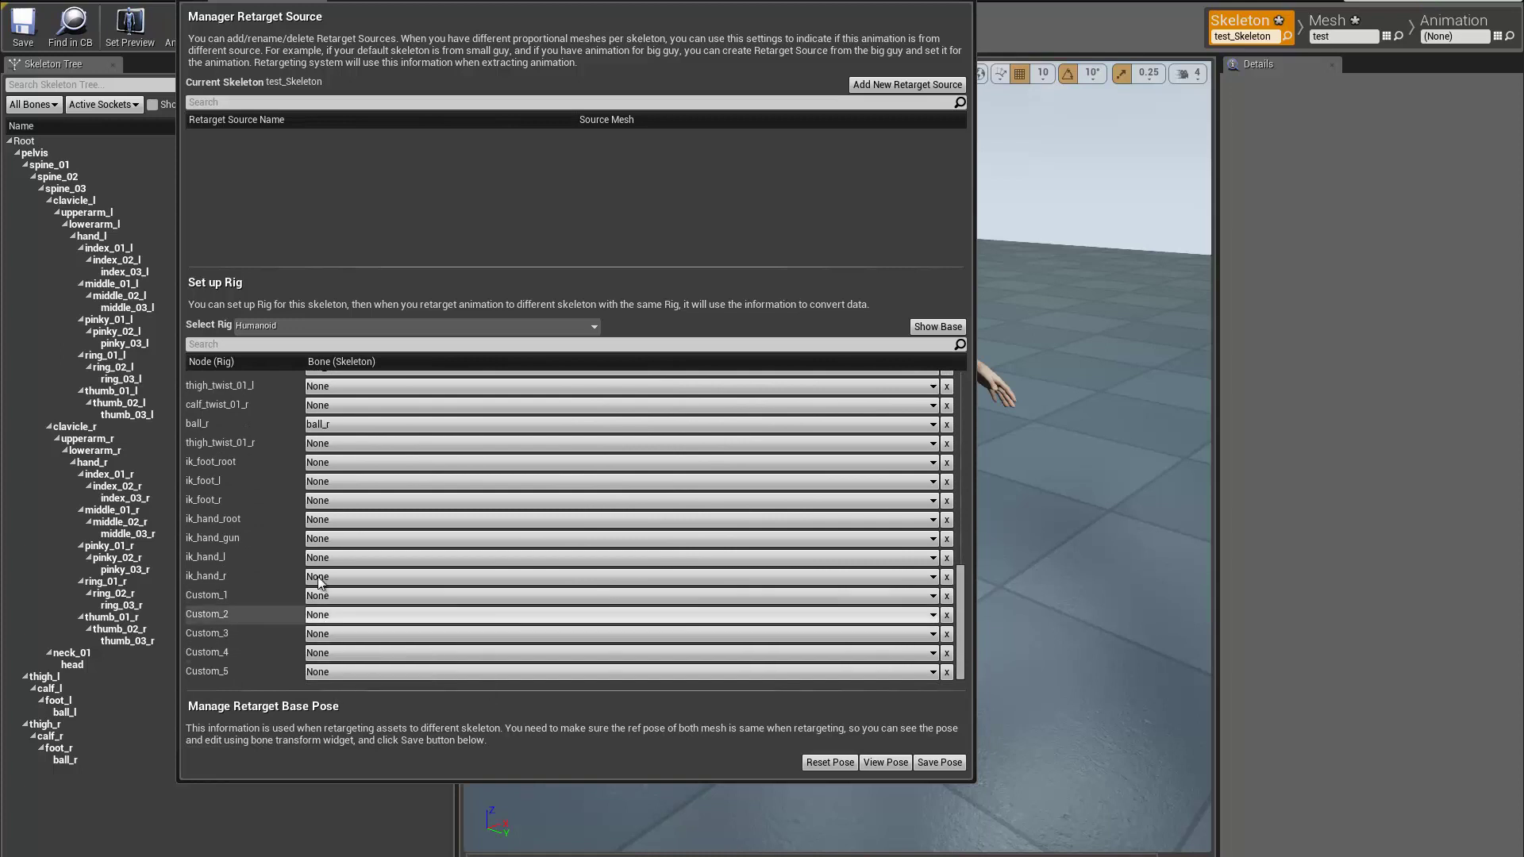
scroll(327, 508, up, 1)
scroll(421, 516, down, 1)
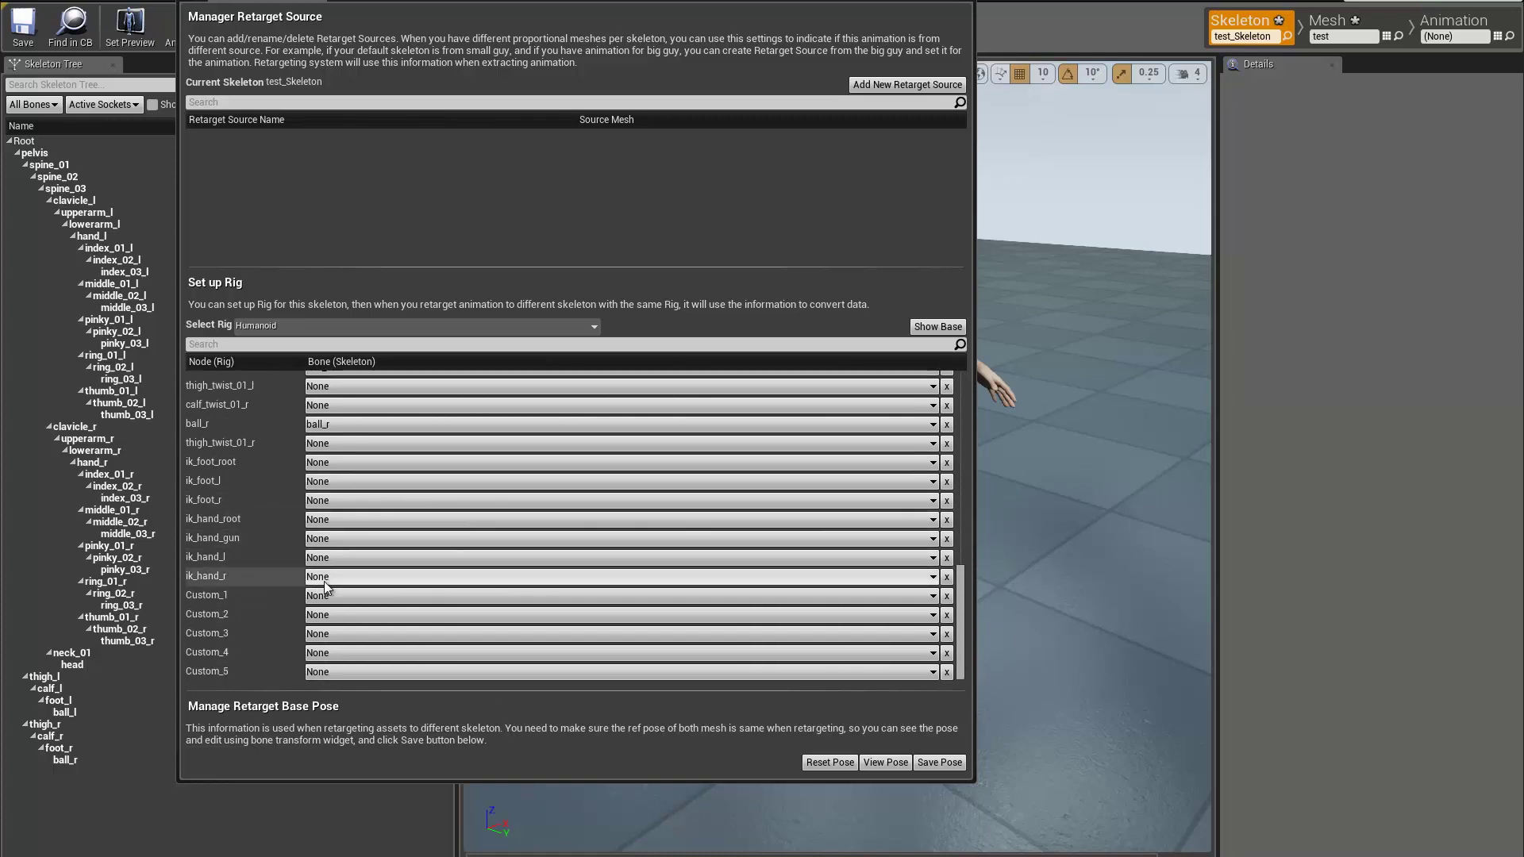
scroll(317, 595, up, 1)
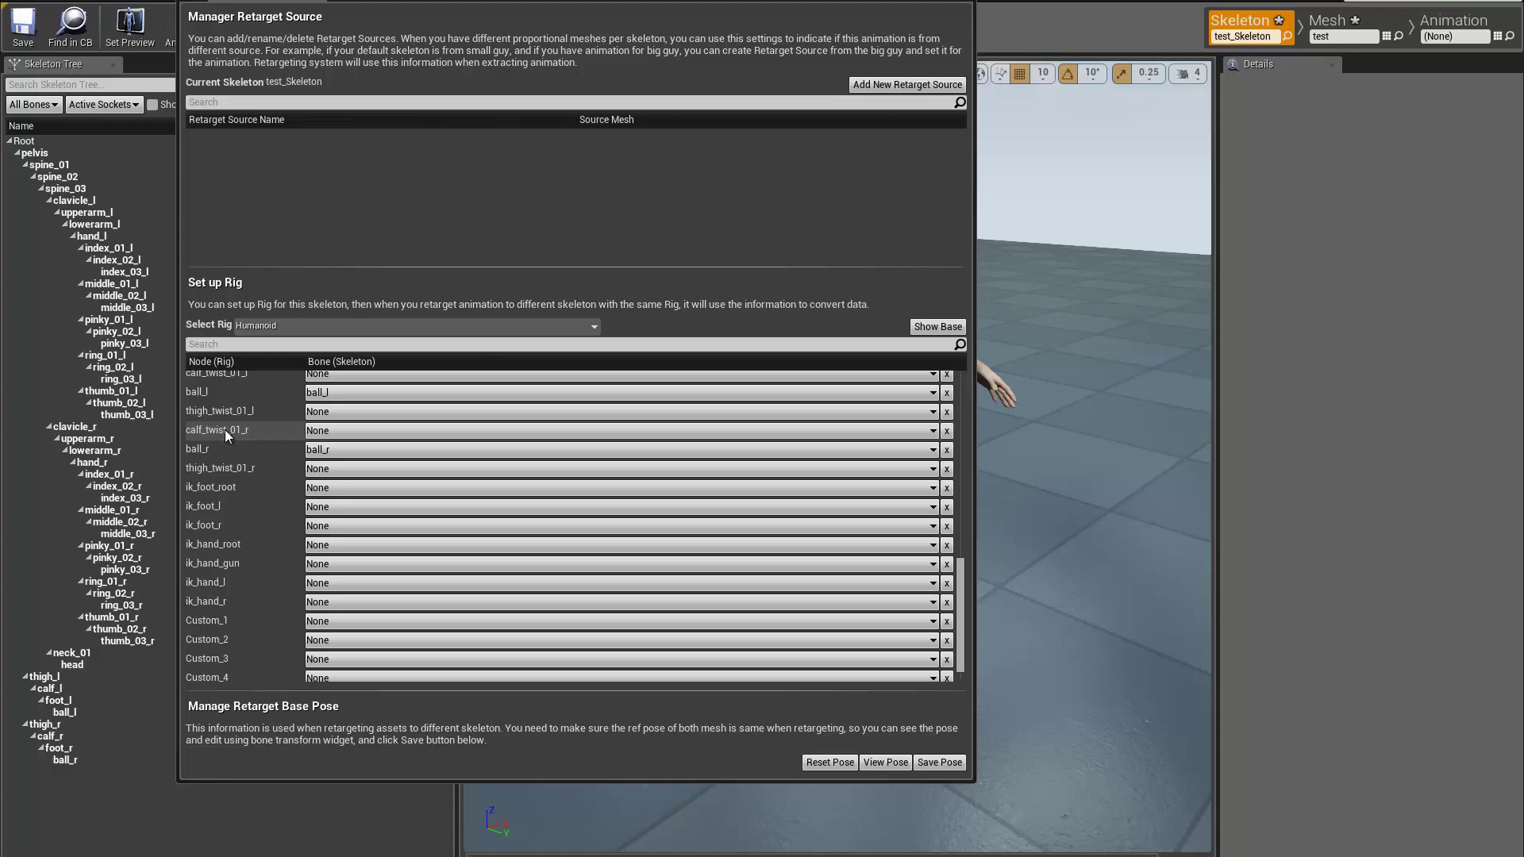
click(231, 487)
click(211, 508)
click(211, 527)
click(219, 562)
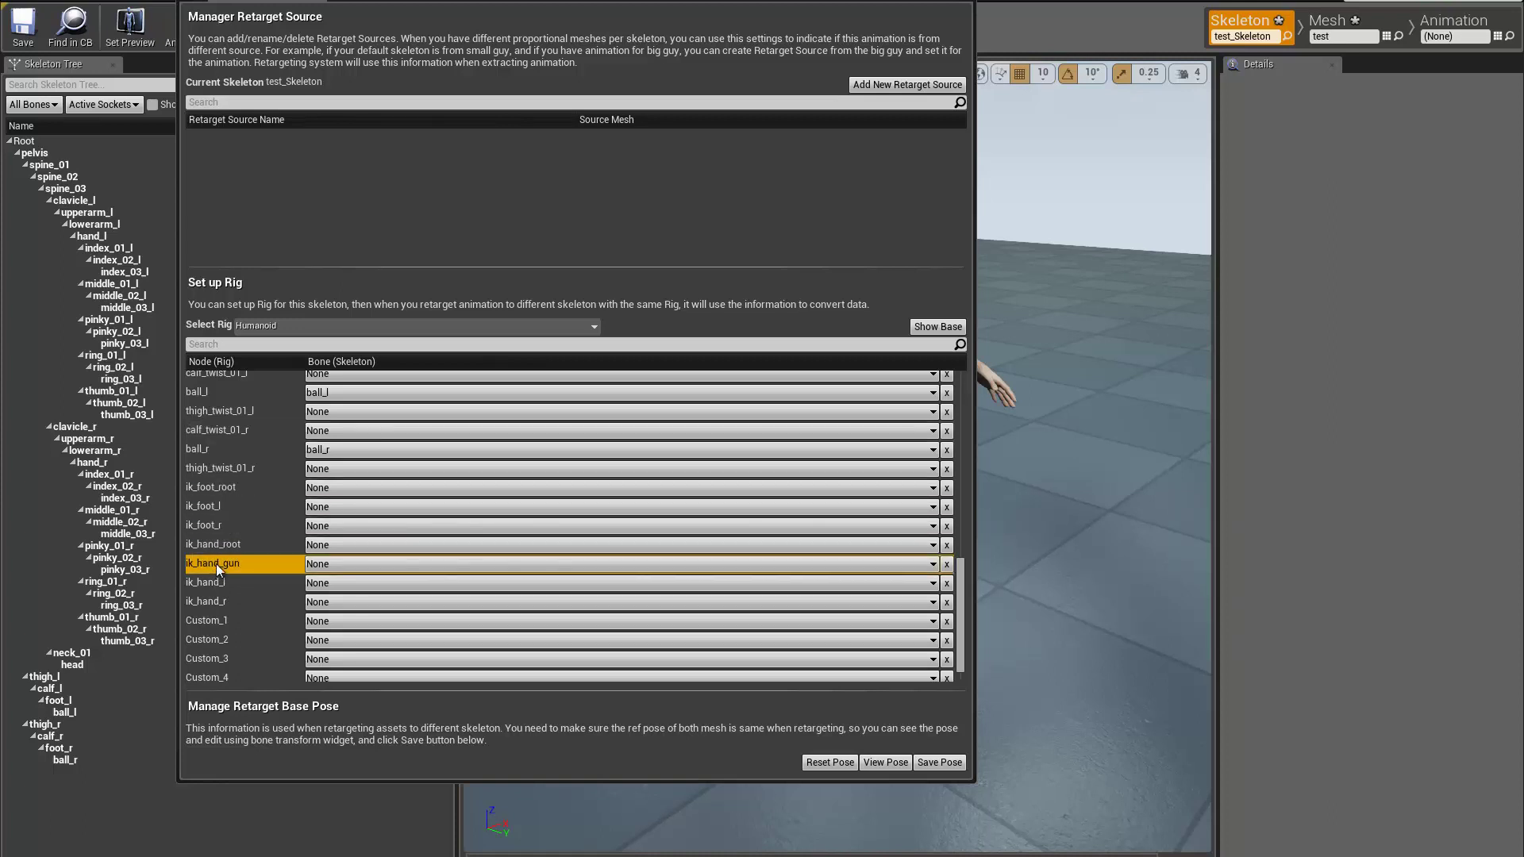
click(217, 581)
click(211, 601)
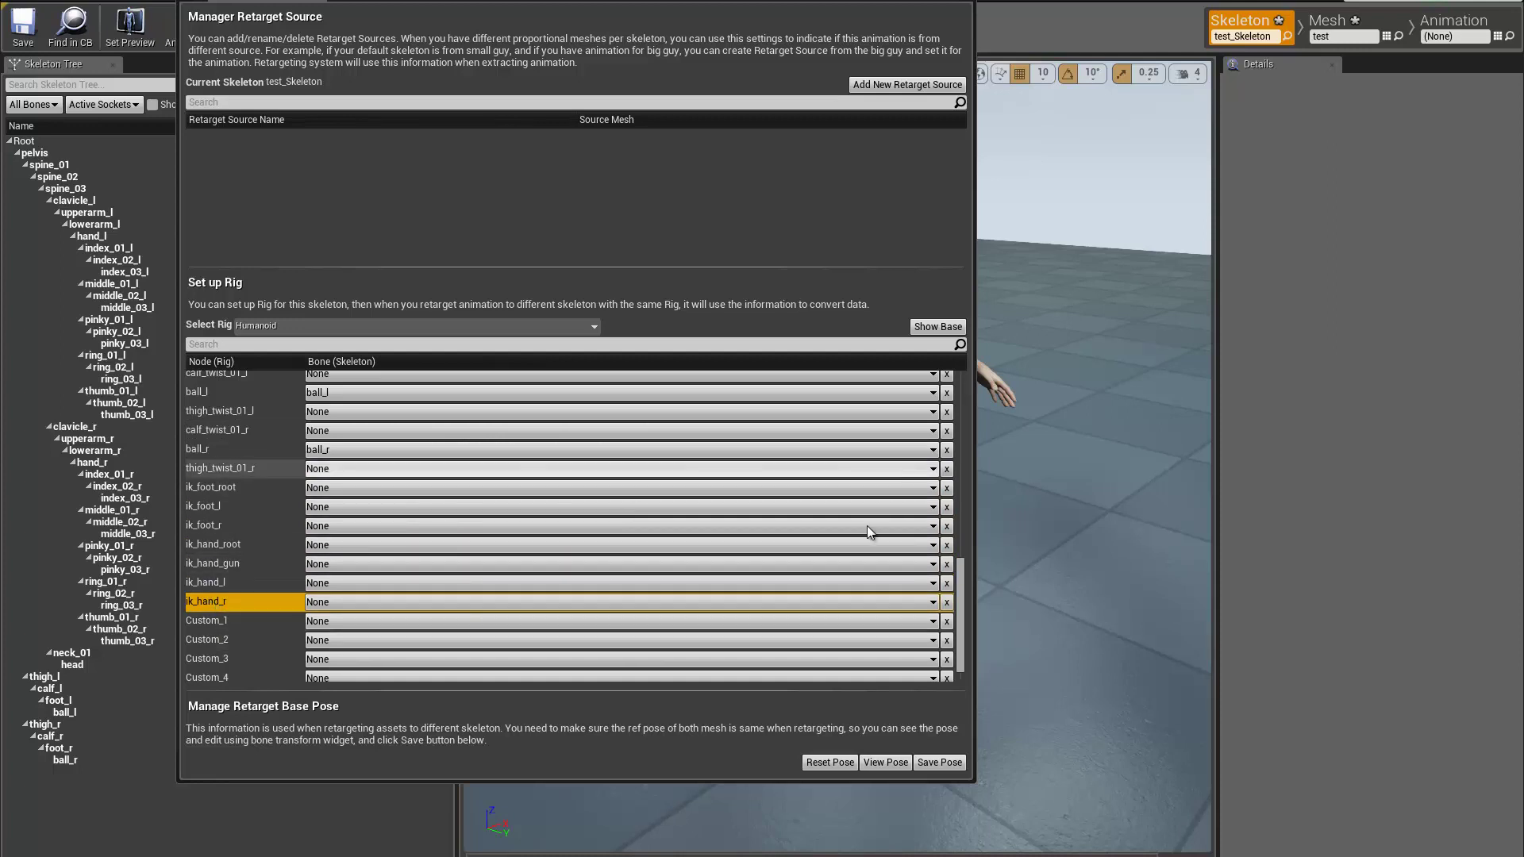
Step: Look through the advanced mappings again, return to the base nodes for a last check and close the Retarget Manager
scroll(964, 595, up, 2)
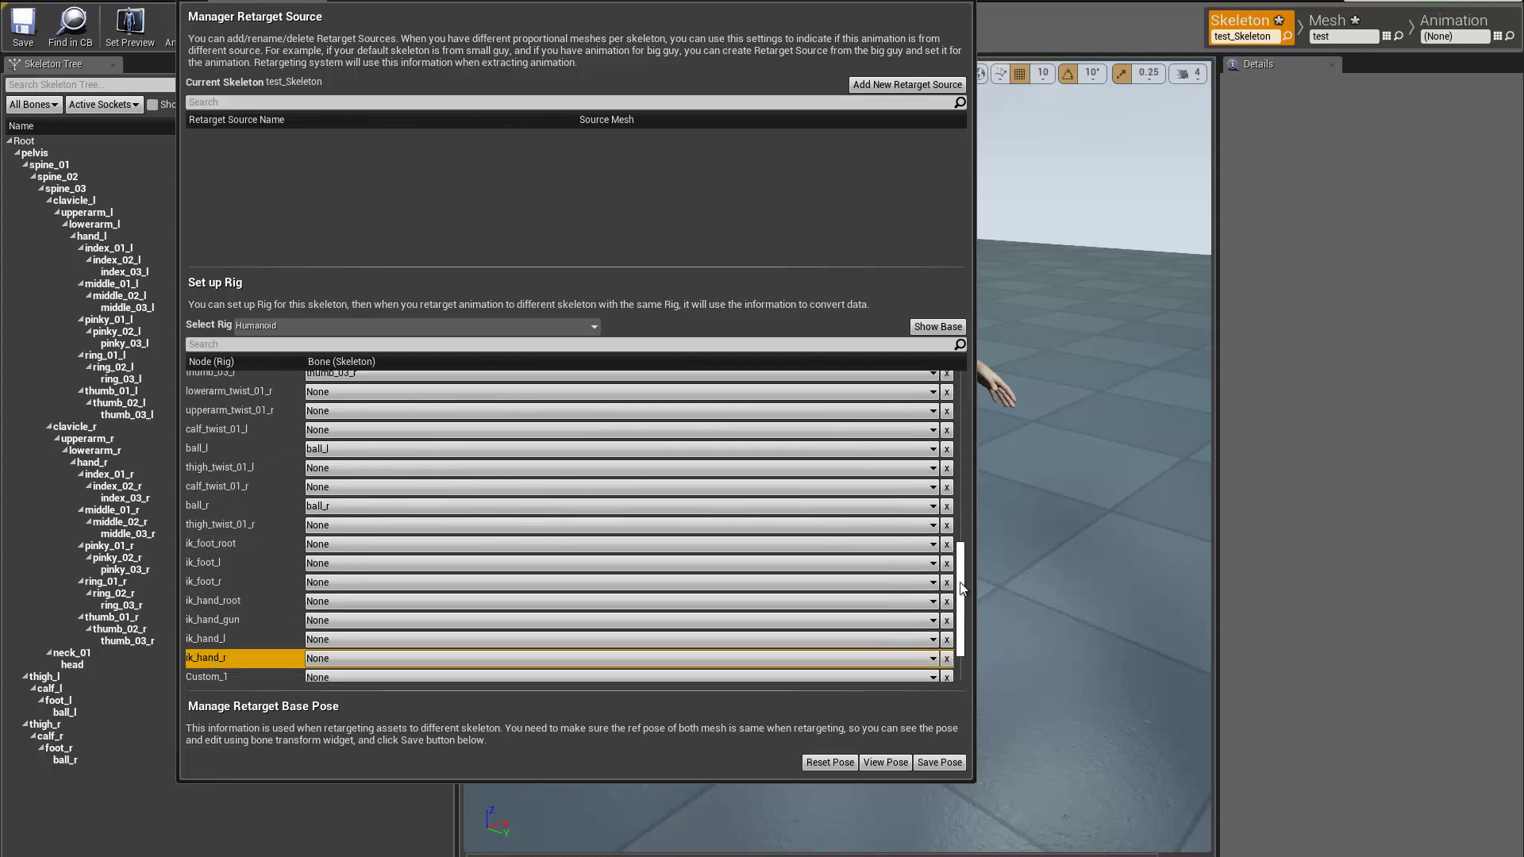
scroll(965, 587, up, 10)
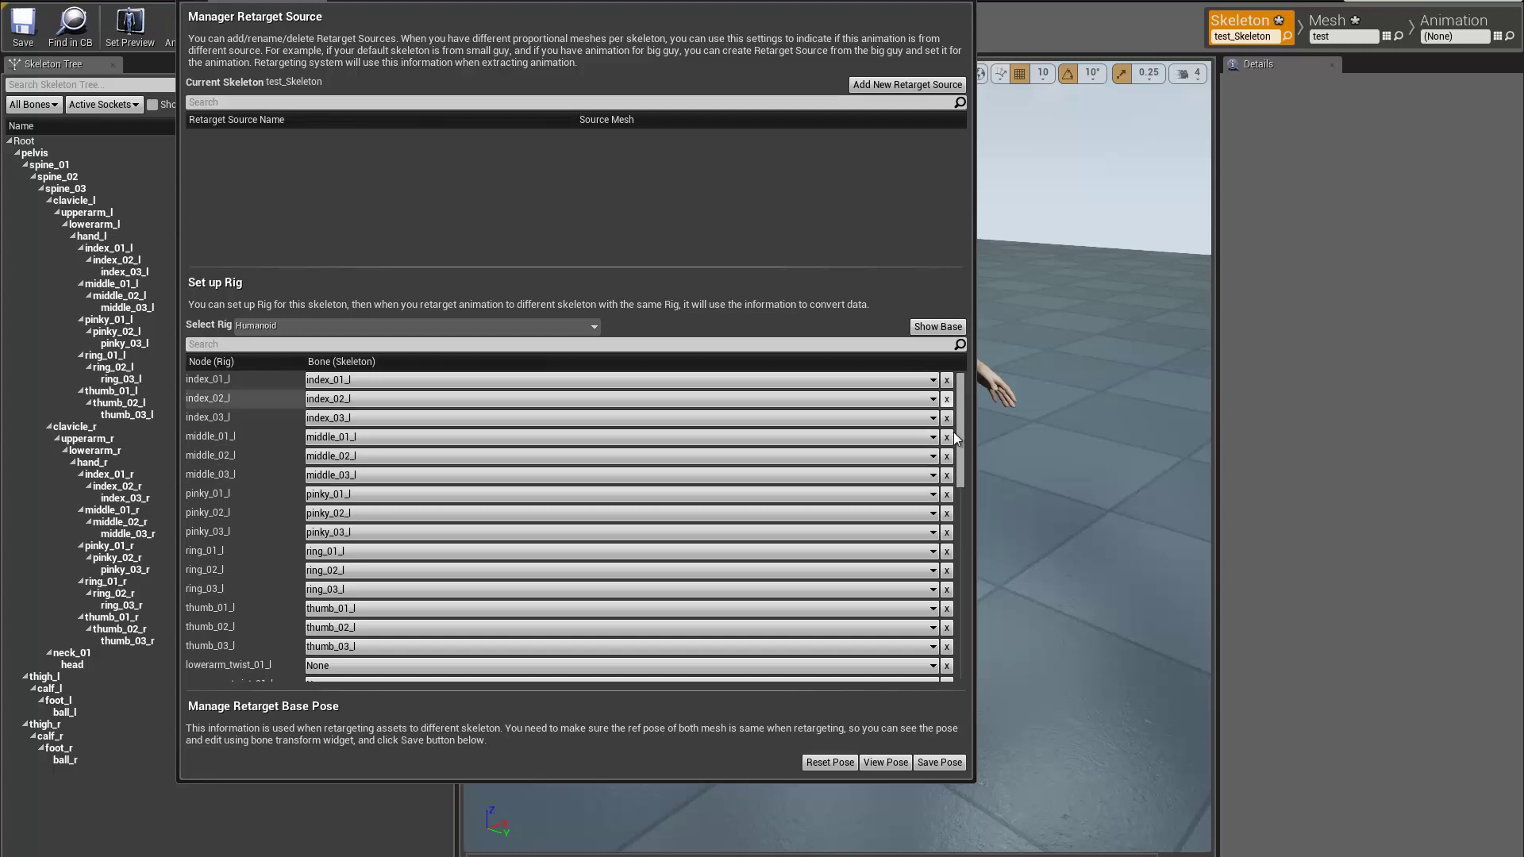
scroll(964, 419, down, 5)
scroll(962, 397, up, 5)
click(937, 327)
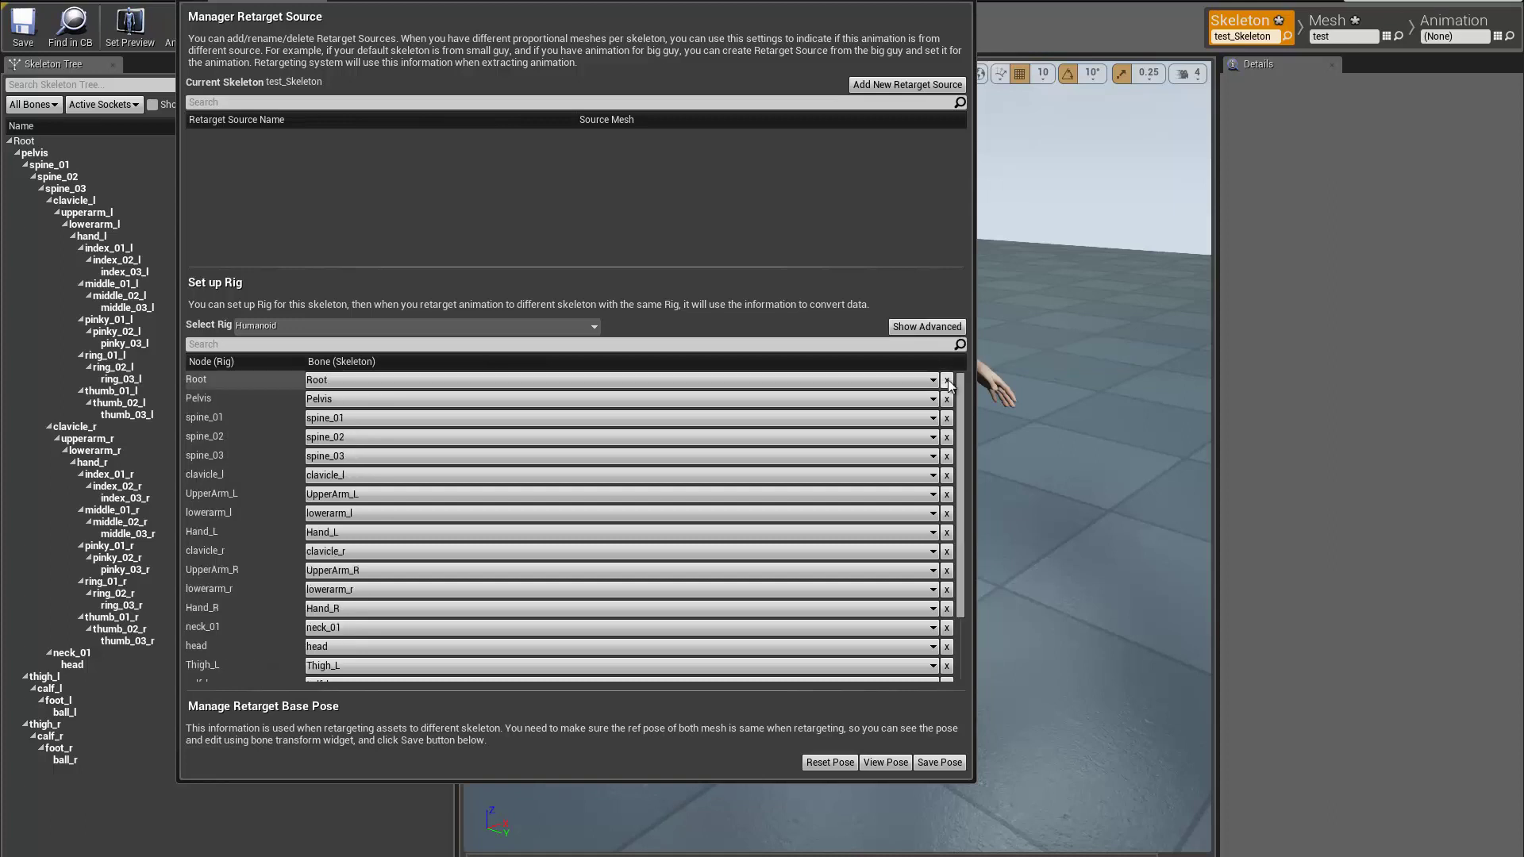
scroll(962, 555, down, 3)
scroll(962, 562, up, 3)
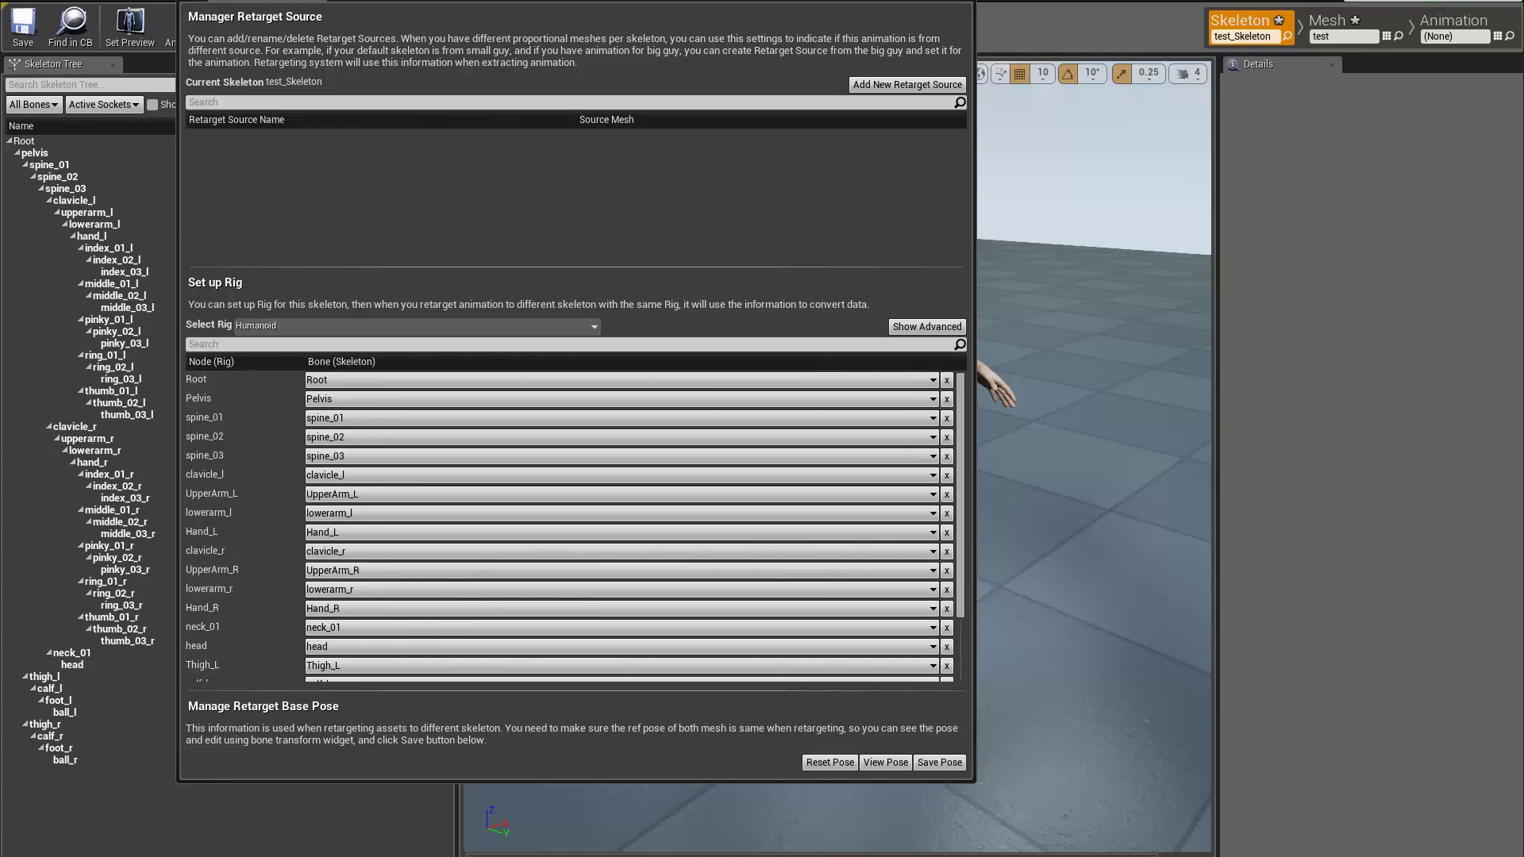
key(Escape)
right_drag(982, 454, 1027, 338)
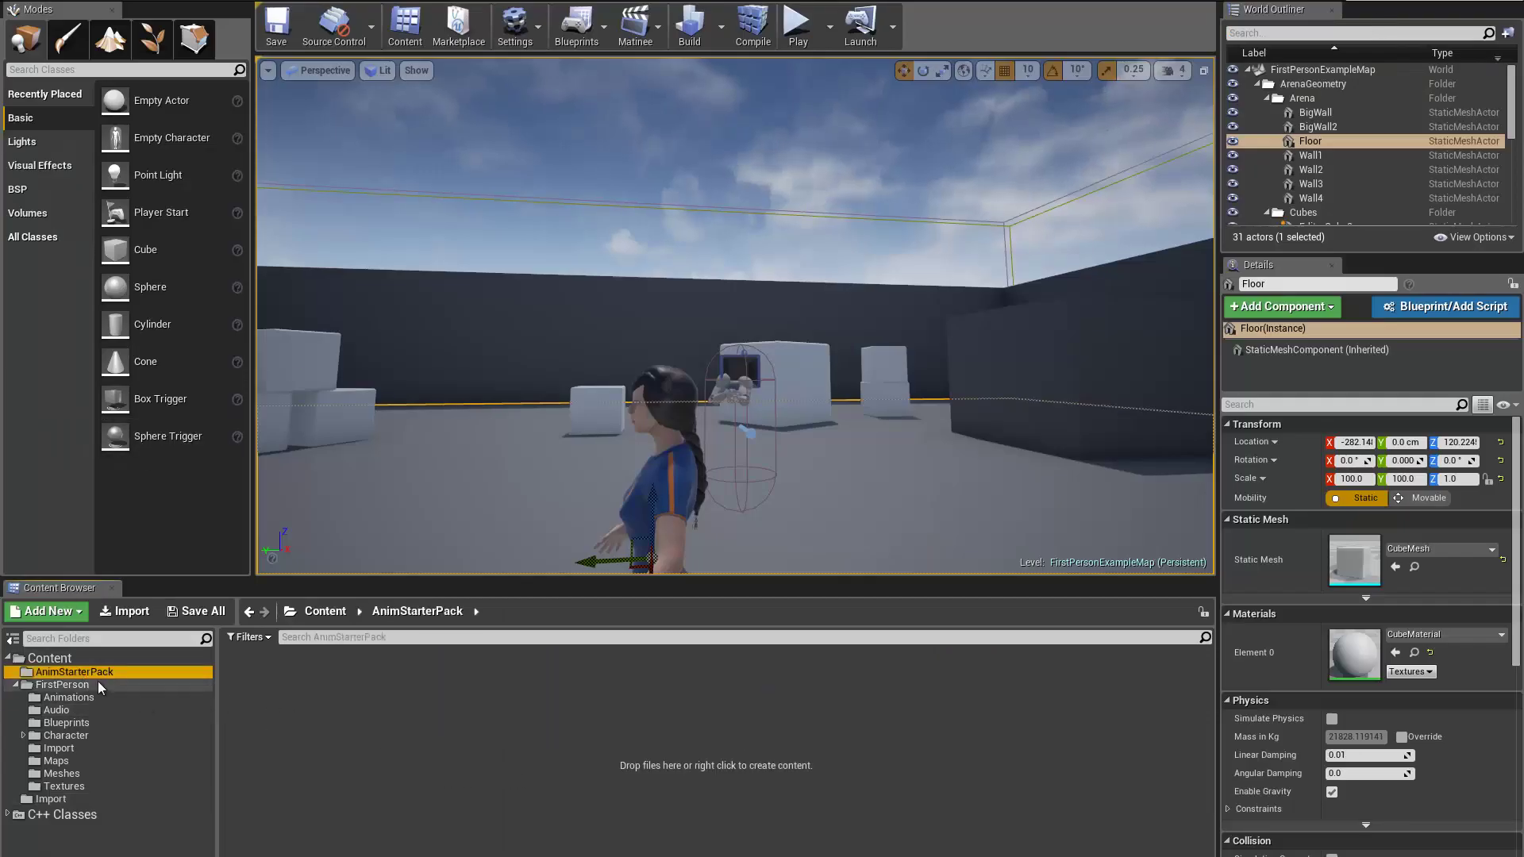
Step: In the level editor, check the AnimStarterPack folder and look through the FirstPerson content subfolders
right_click(54, 674)
key(Escape)
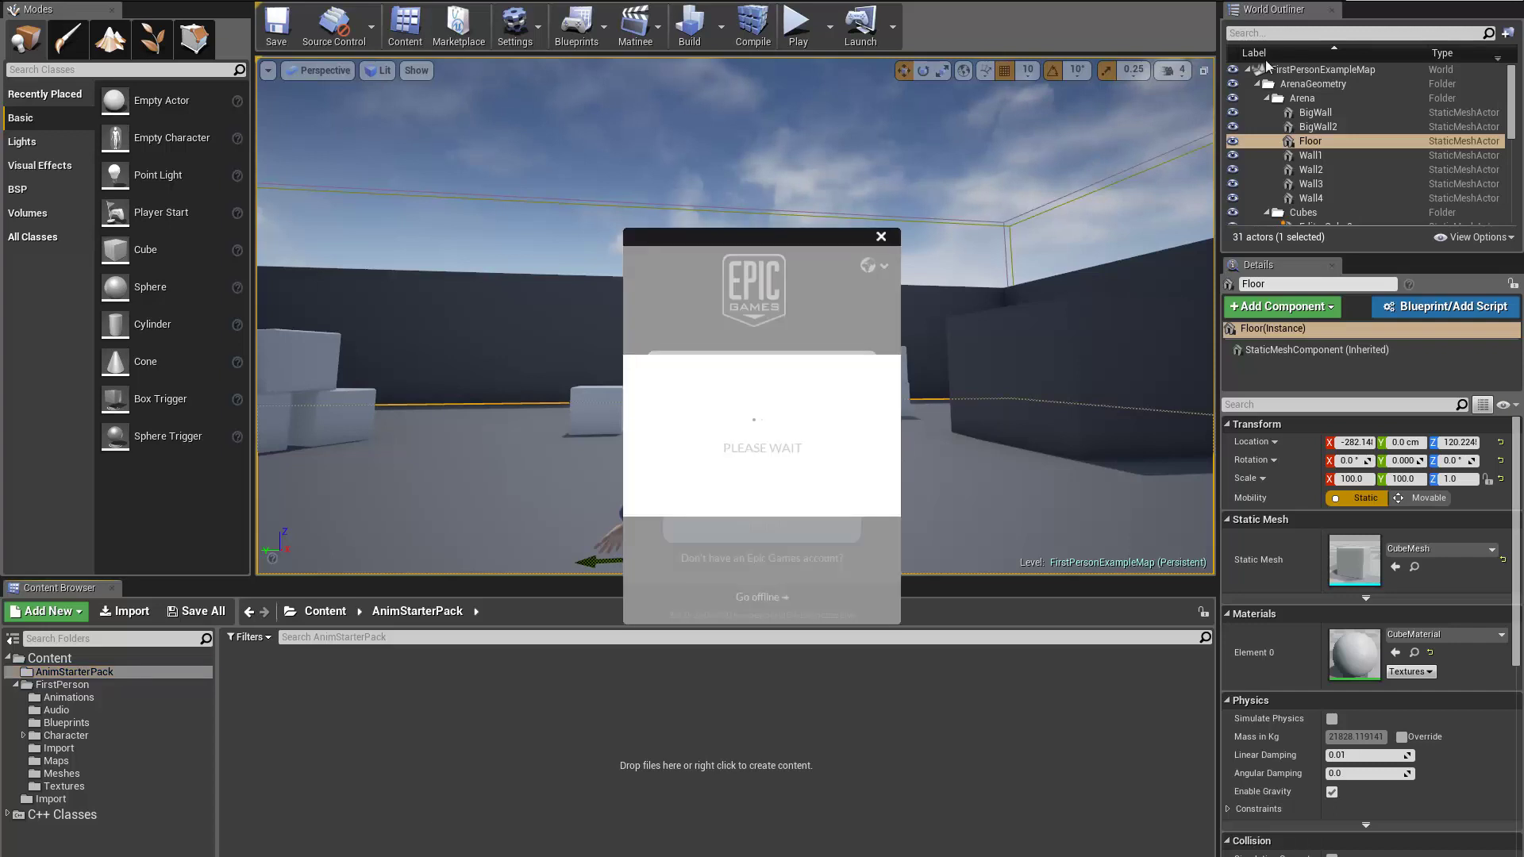
click(69, 686)
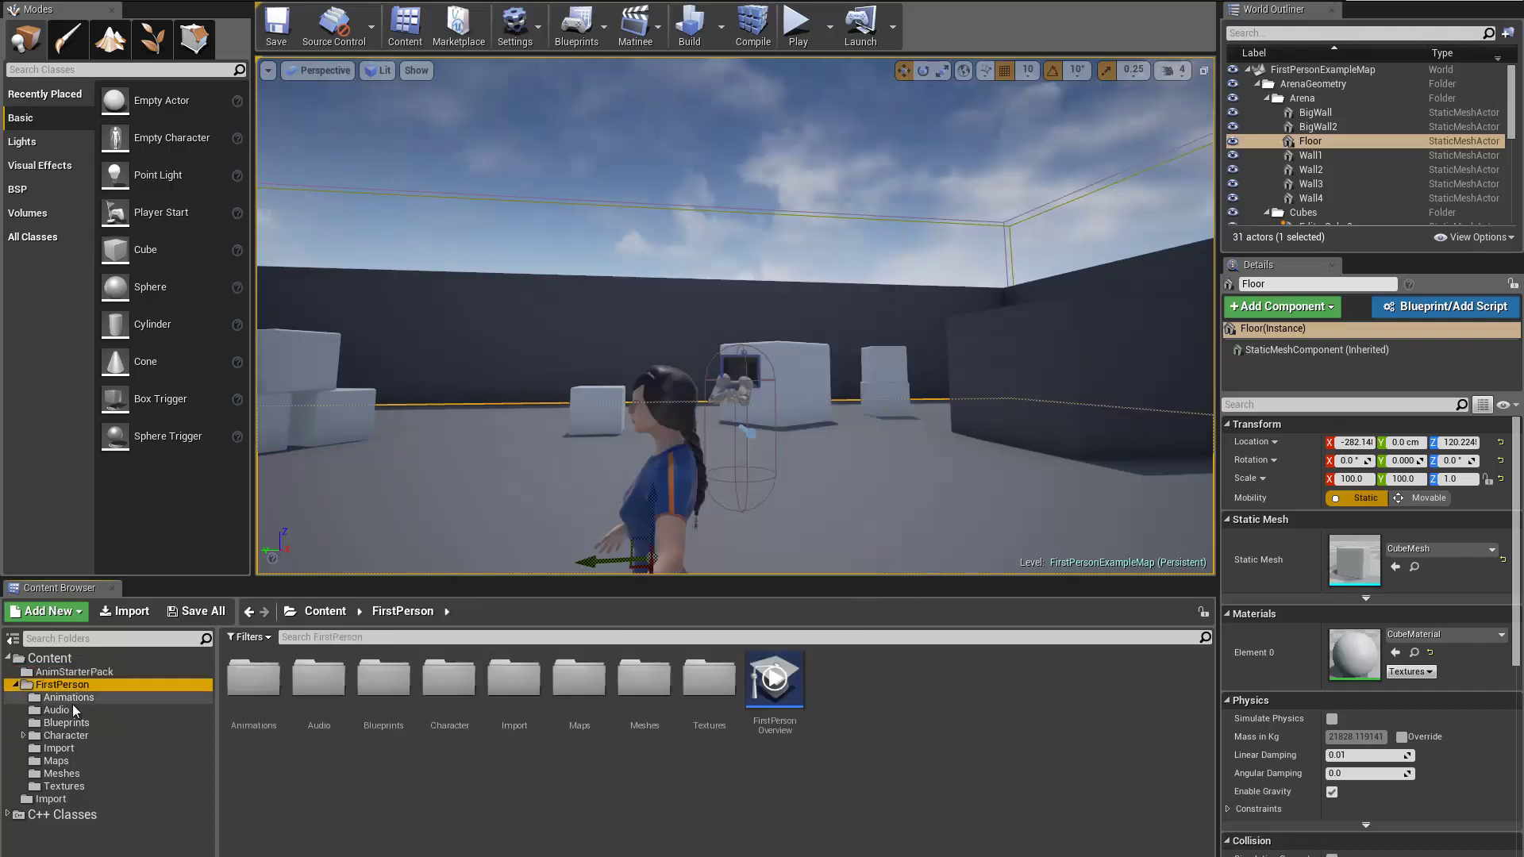
click(69, 707)
click(74, 698)
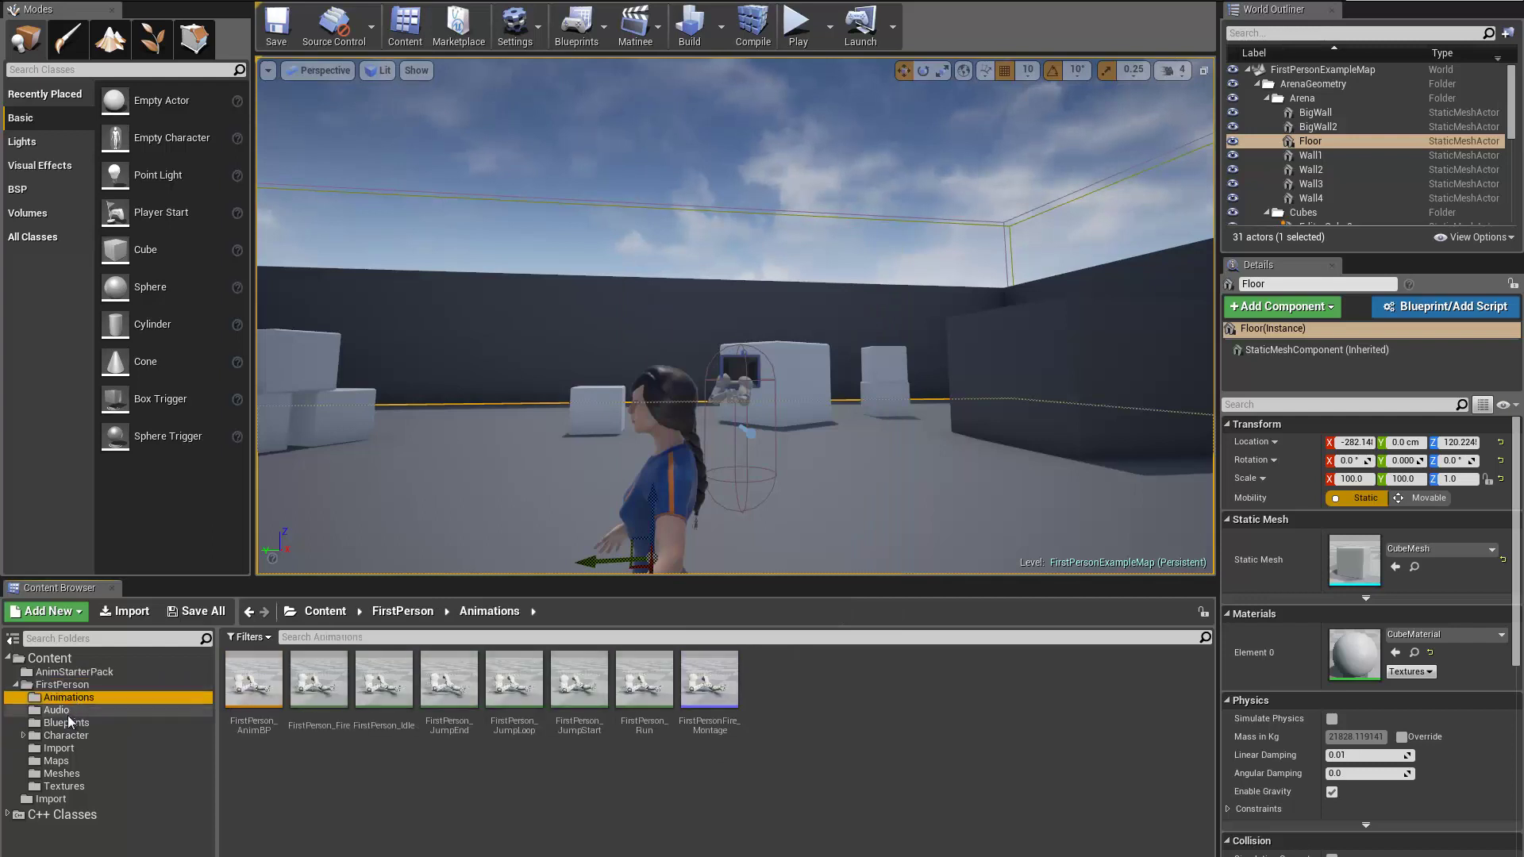
click(69, 710)
click(64, 747)
click(71, 697)
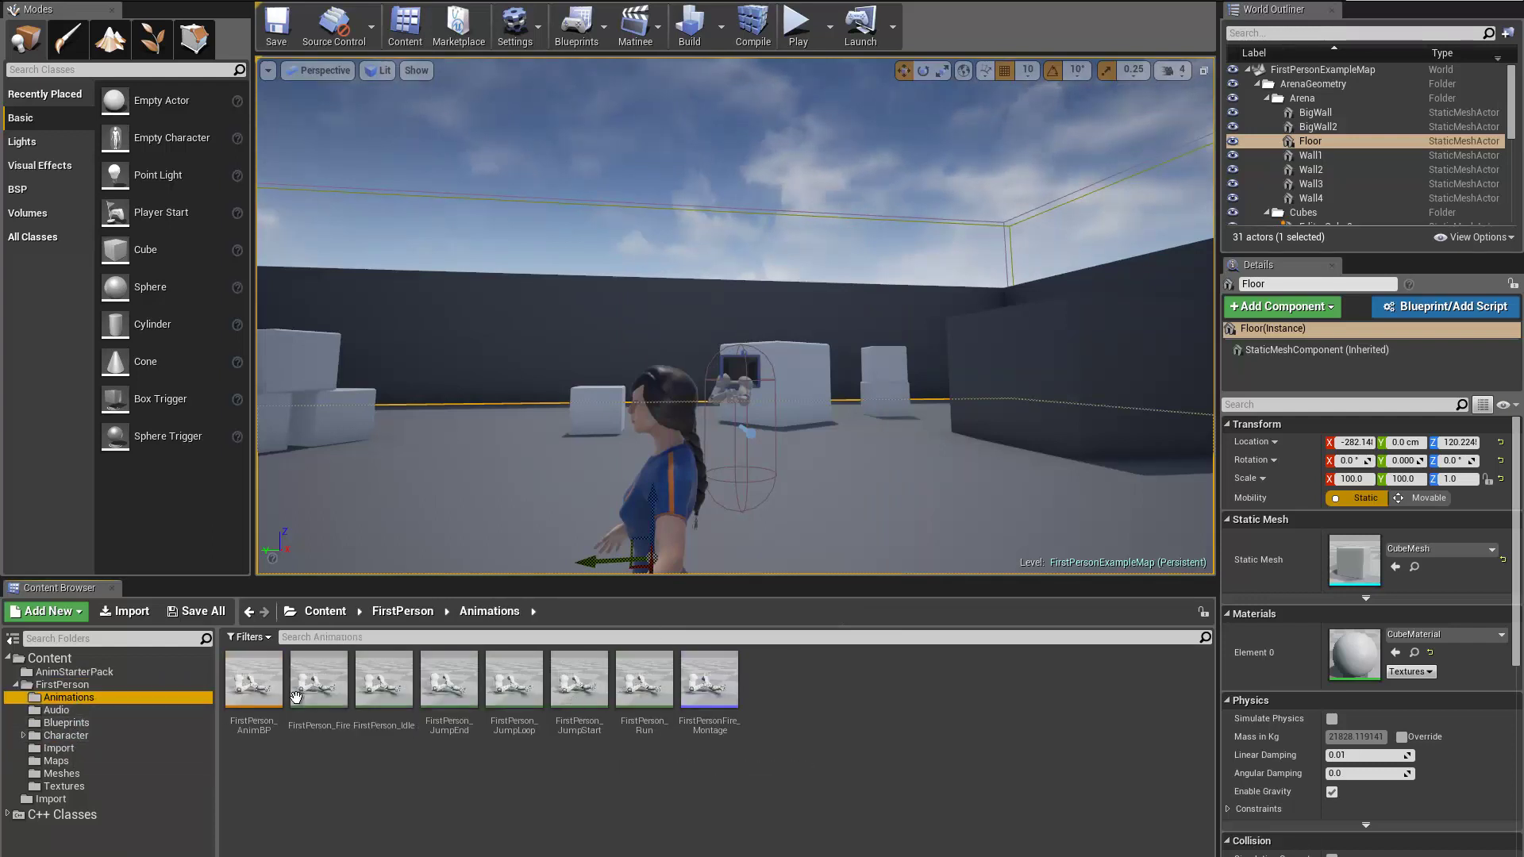
click(58, 760)
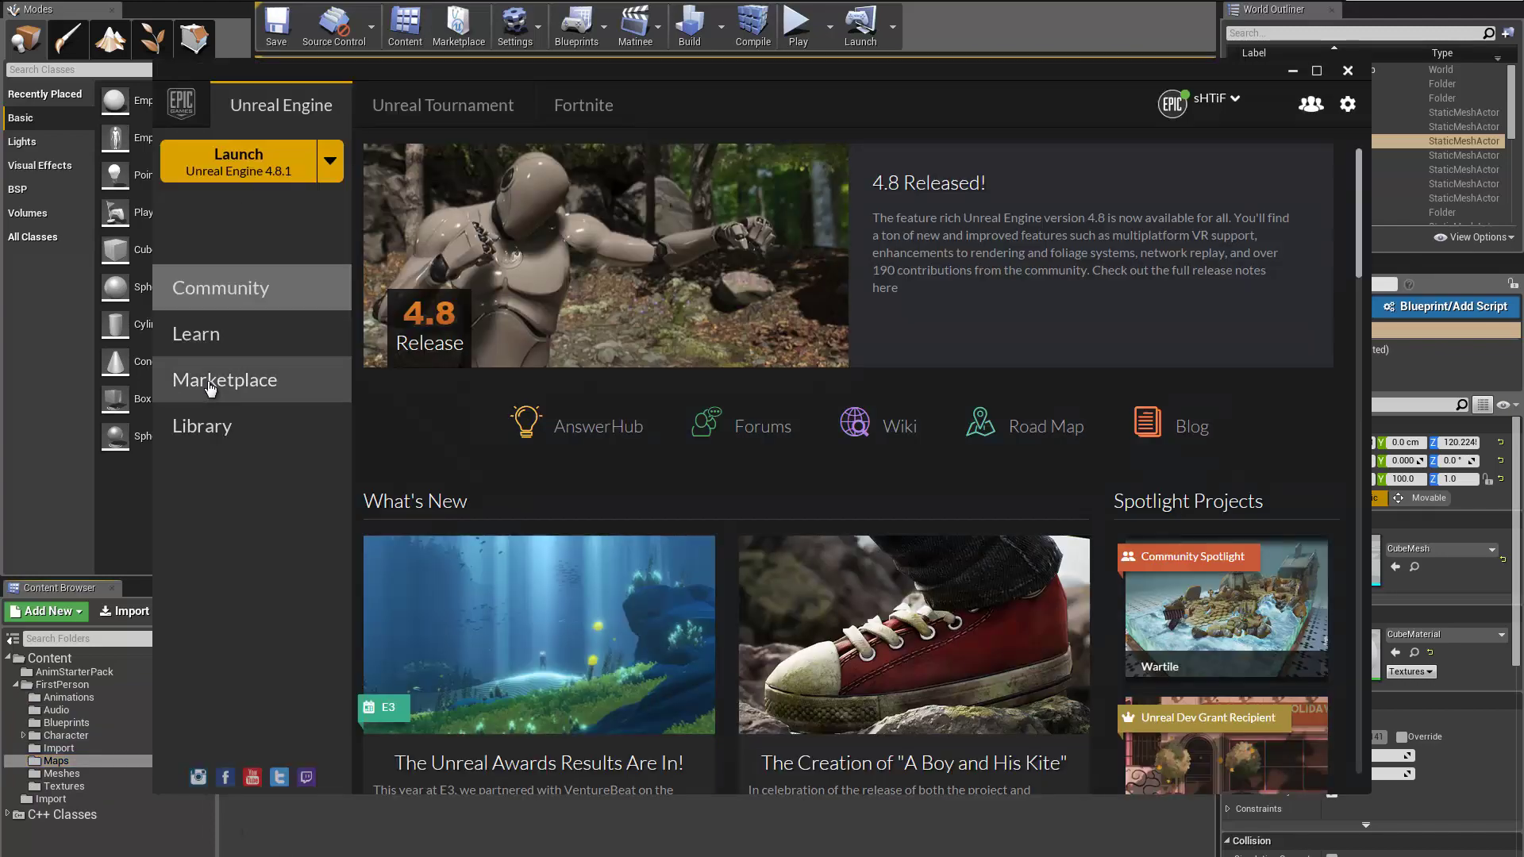
Step: In the Epic Games Launcher, find the Animation Starter Pack in the Marketplace and open its product page
click(210, 381)
scroll(1141, 435, down, 10)
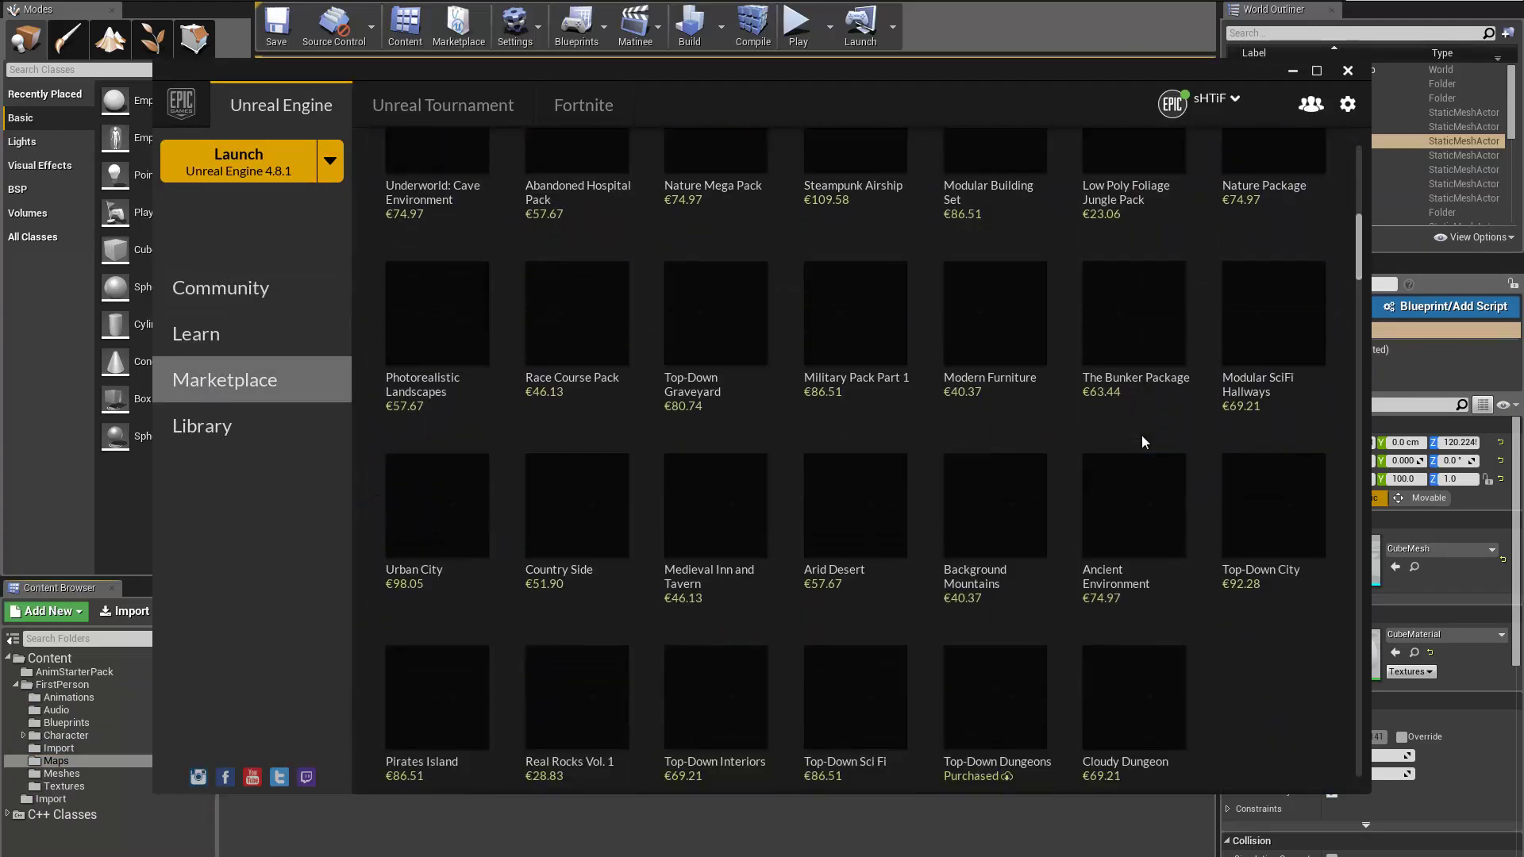
scroll(1141, 442, down, 10)
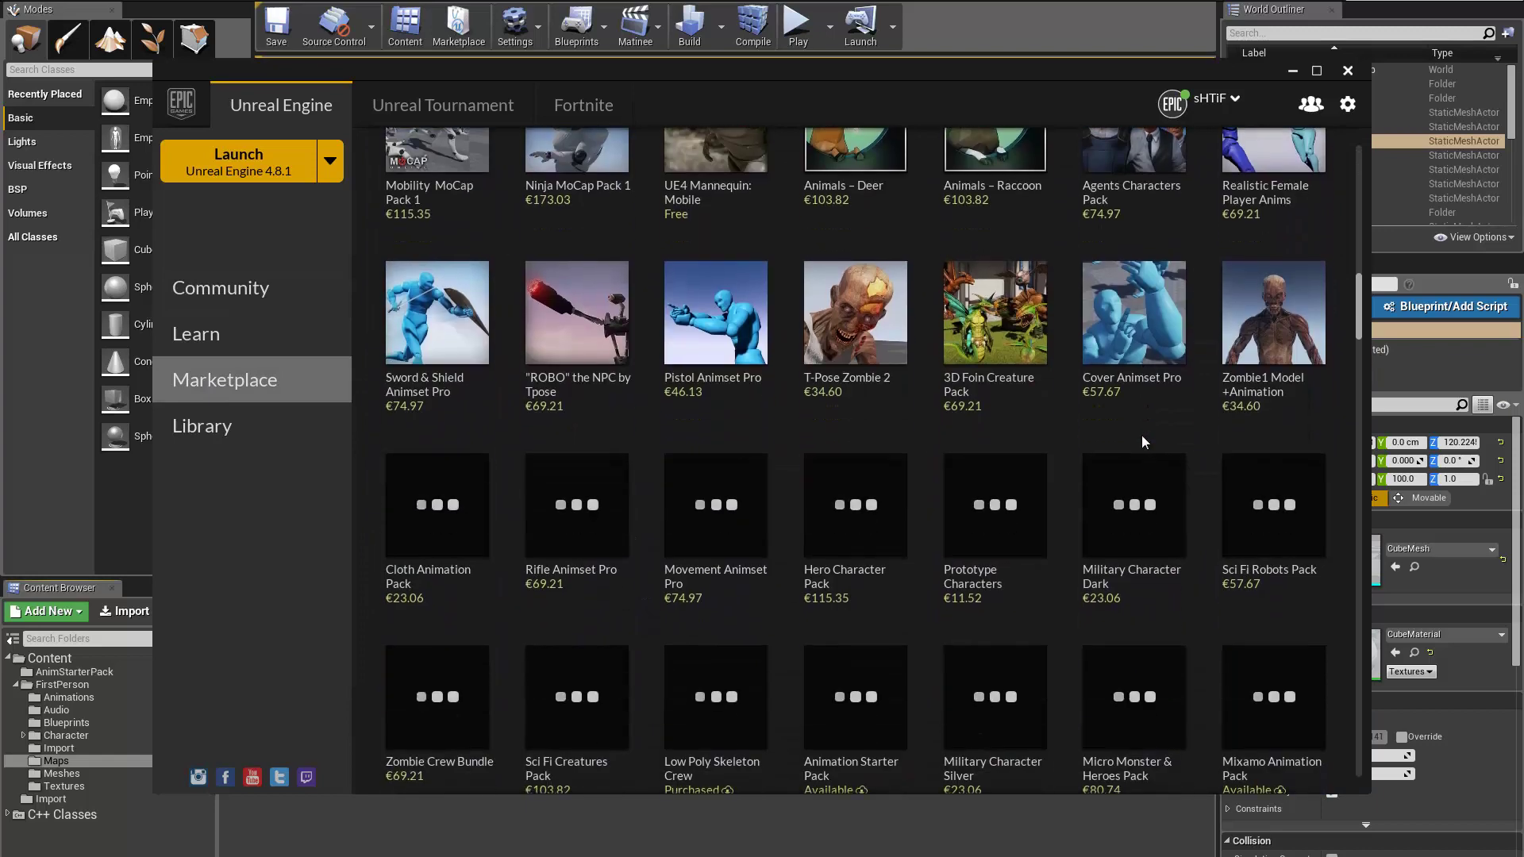
scroll(1141, 435, down, 2)
click(829, 628)
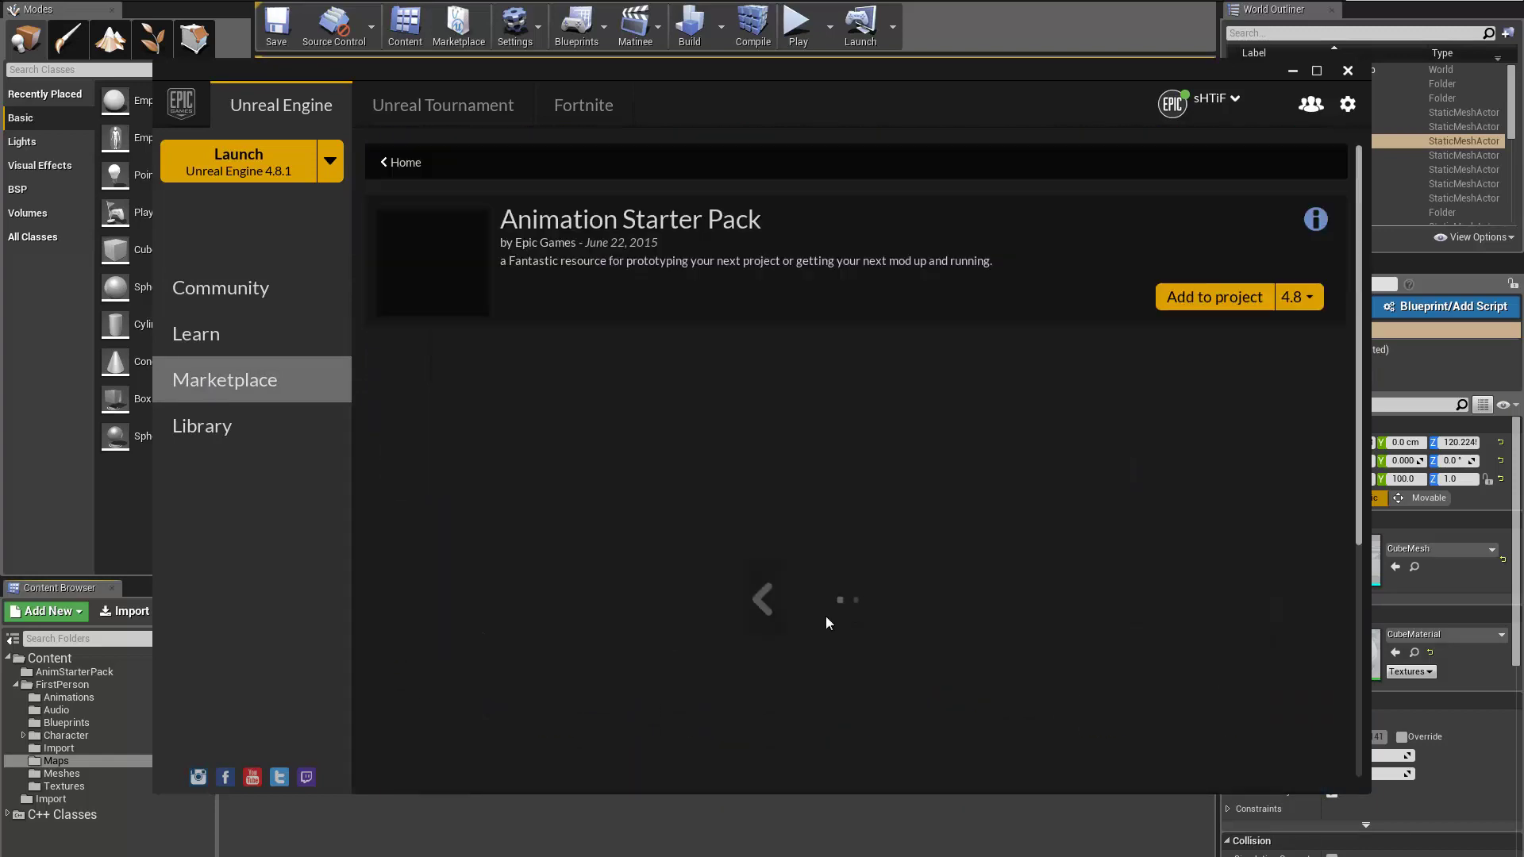
Step: Try to add the Animation Starter Pack to MyProject
click(1166, 300)
click(574, 345)
click(792, 644)
click(803, 483)
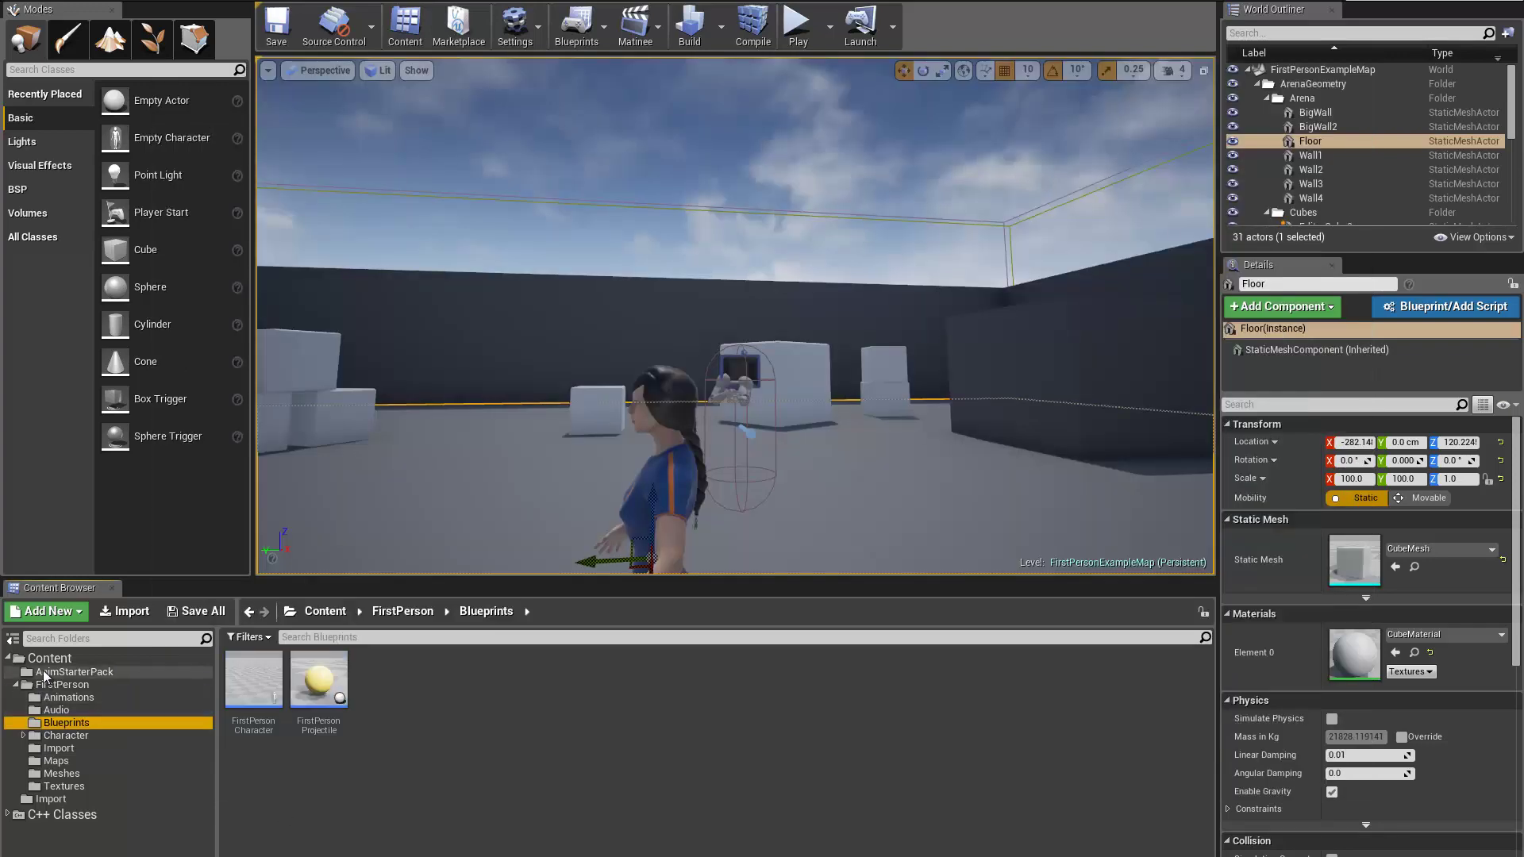
Step: Switch back to the Unreal Editor and delete the empty AnimStarterPack folder from the project content
click(44, 673)
click(55, 682)
right_click(55, 675)
click(57, 679)
click(55, 674)
right_click(55, 674)
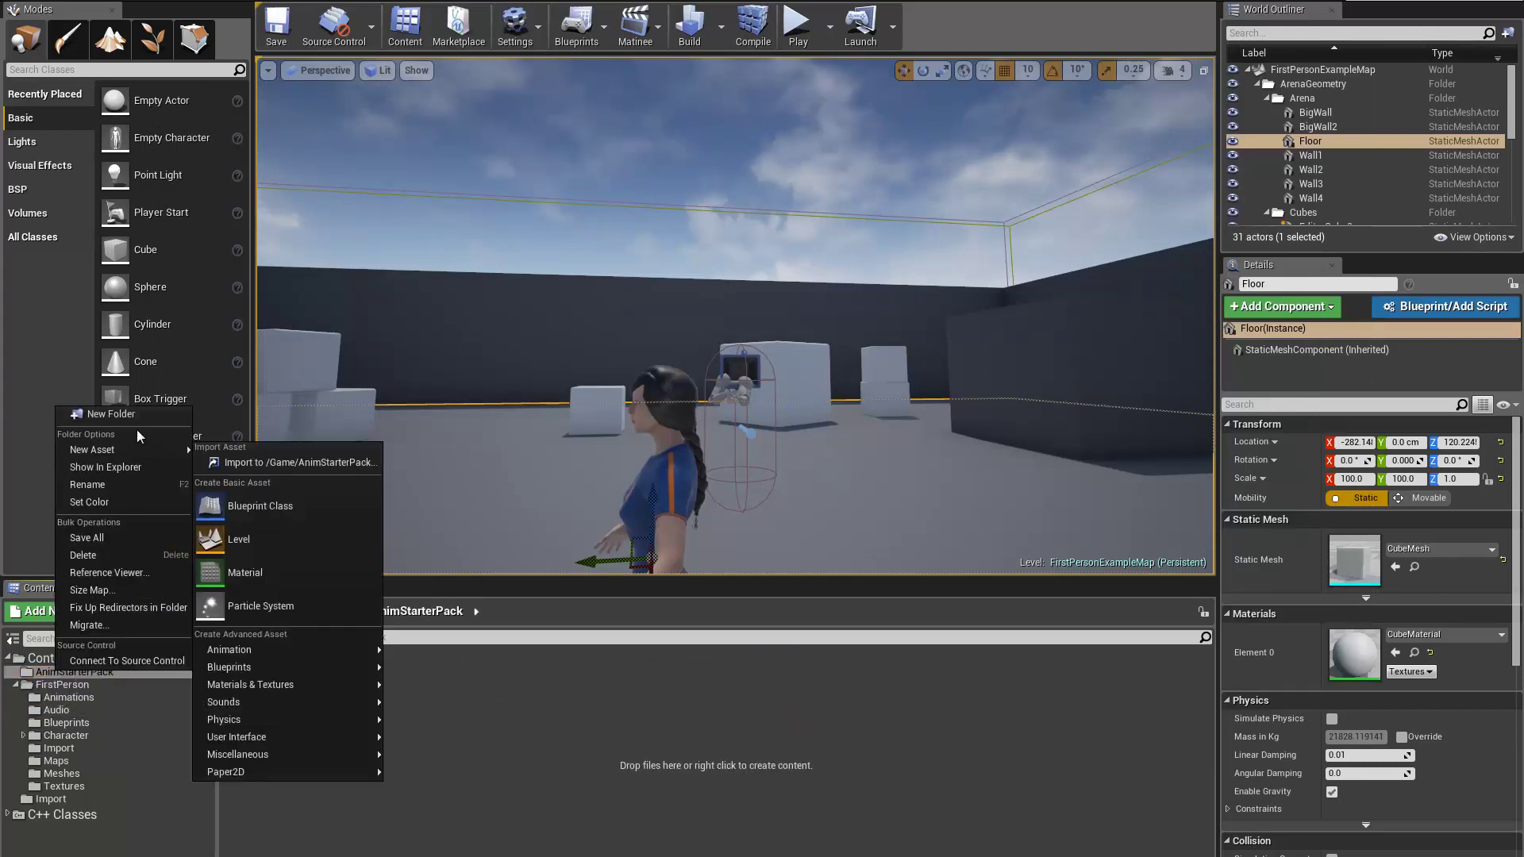
click(117, 554)
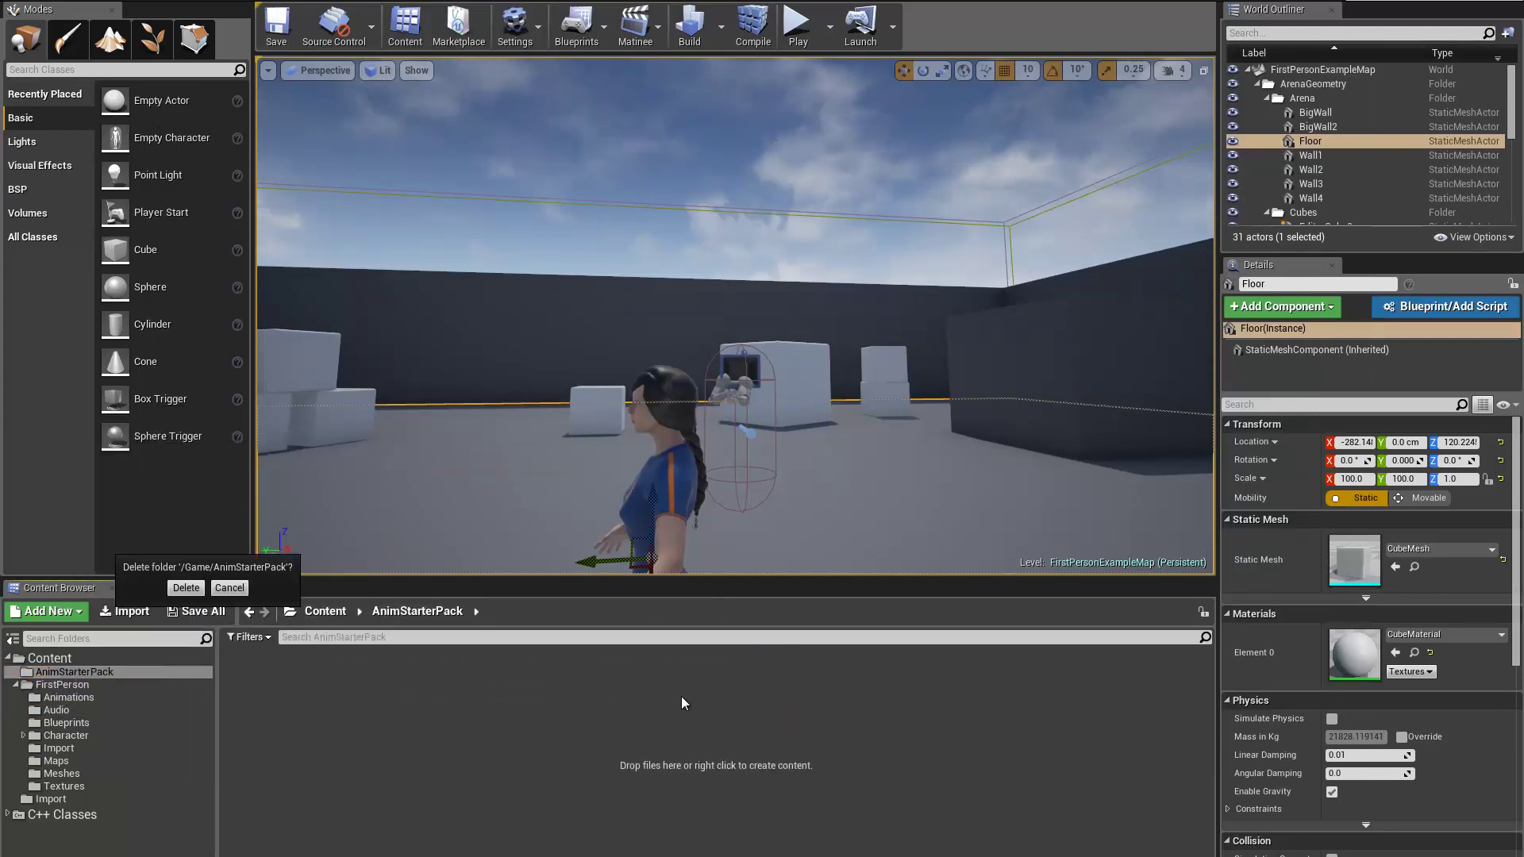
click(186, 588)
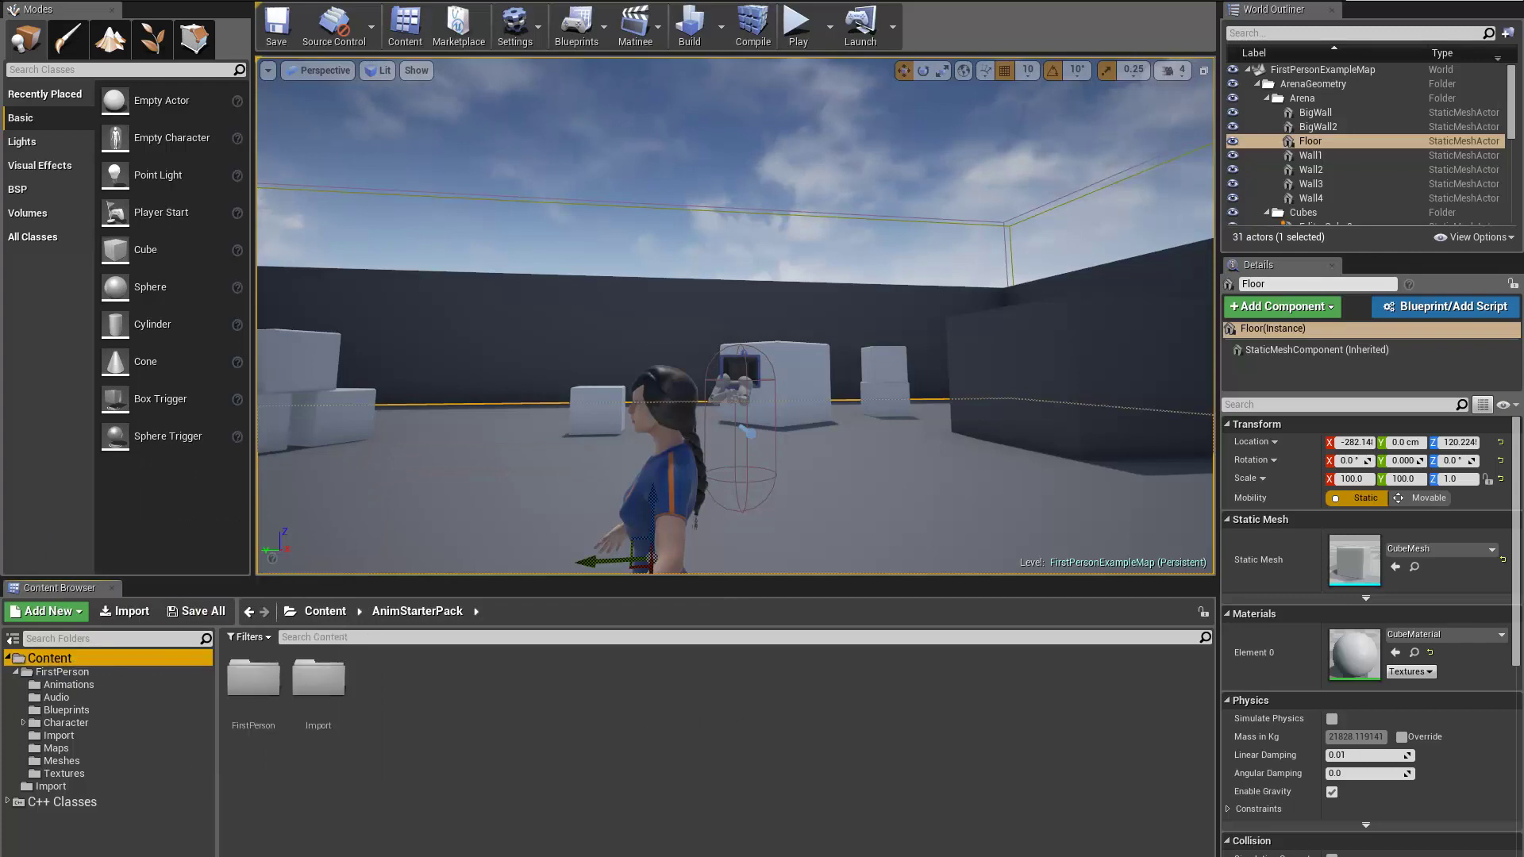
Step: Switch to the Epic Games Launcher and add the Animation Starter Pack to MyProject, replacing the existing files
key(alt+Tab)
click(1203, 315)
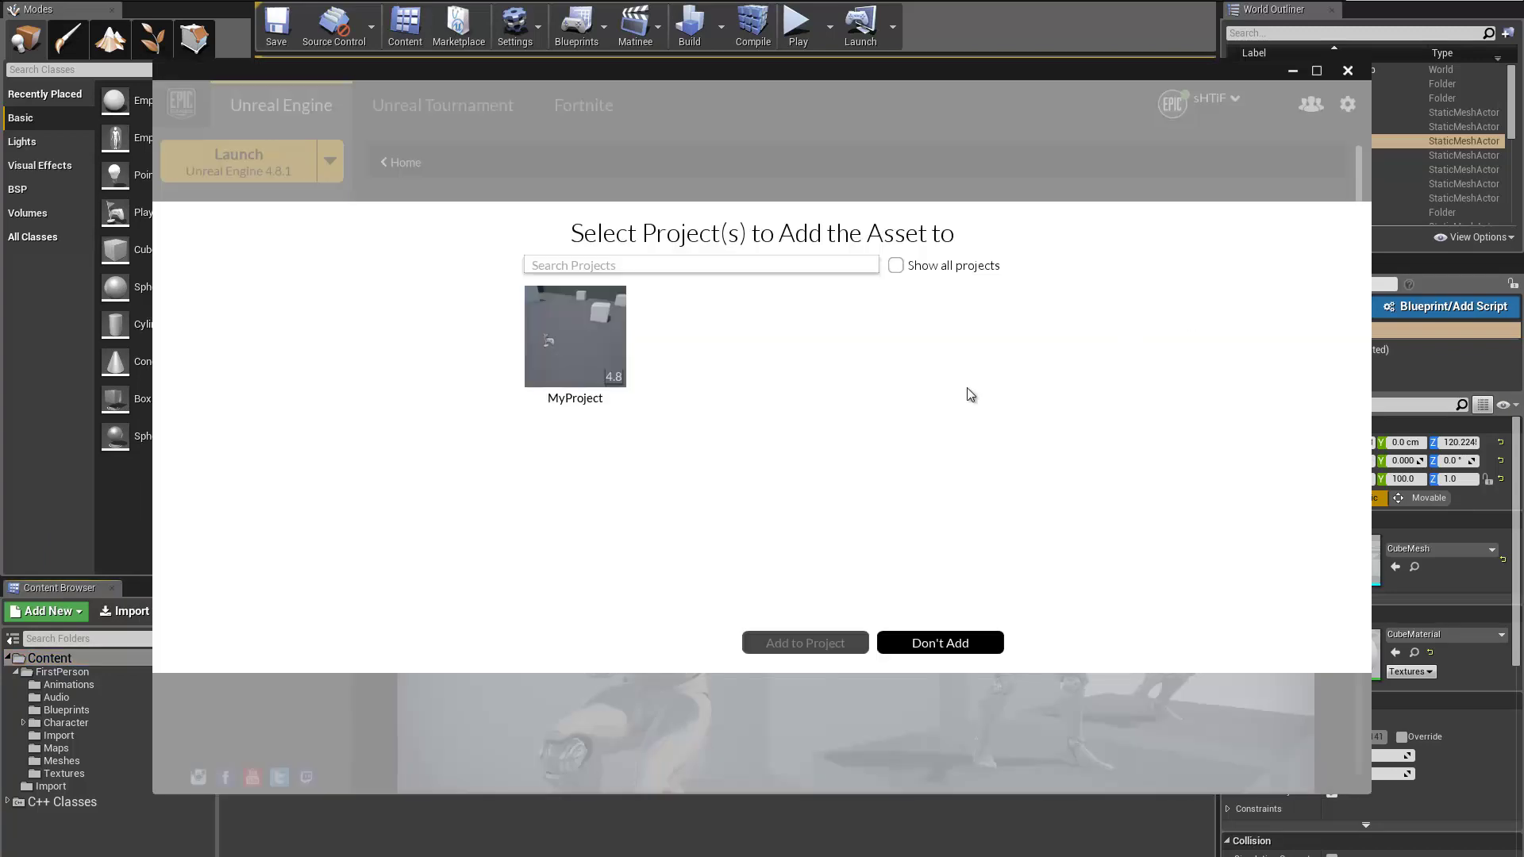
click(826, 645)
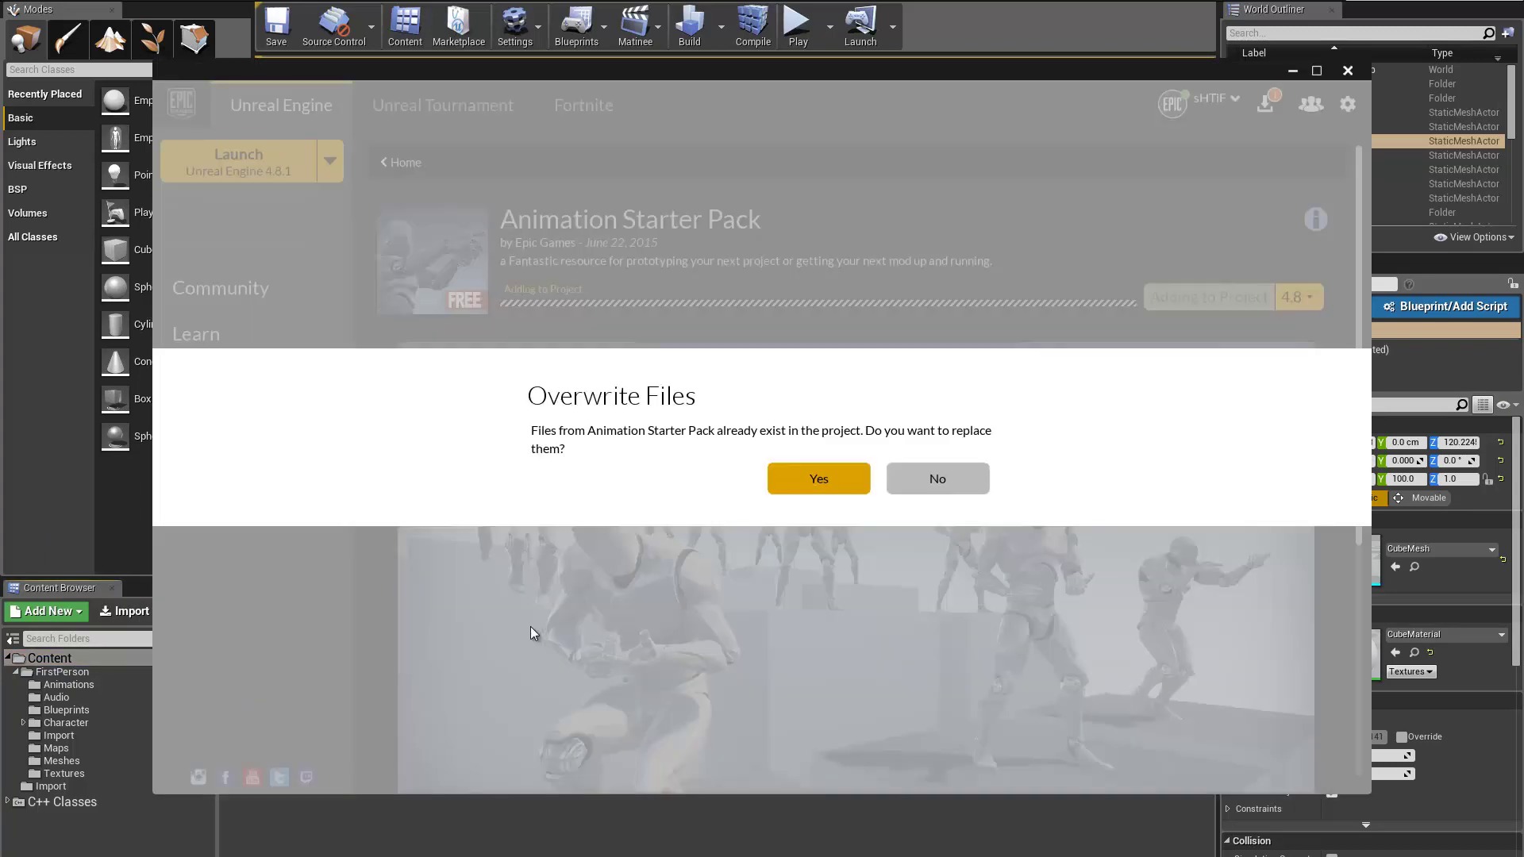
click(794, 492)
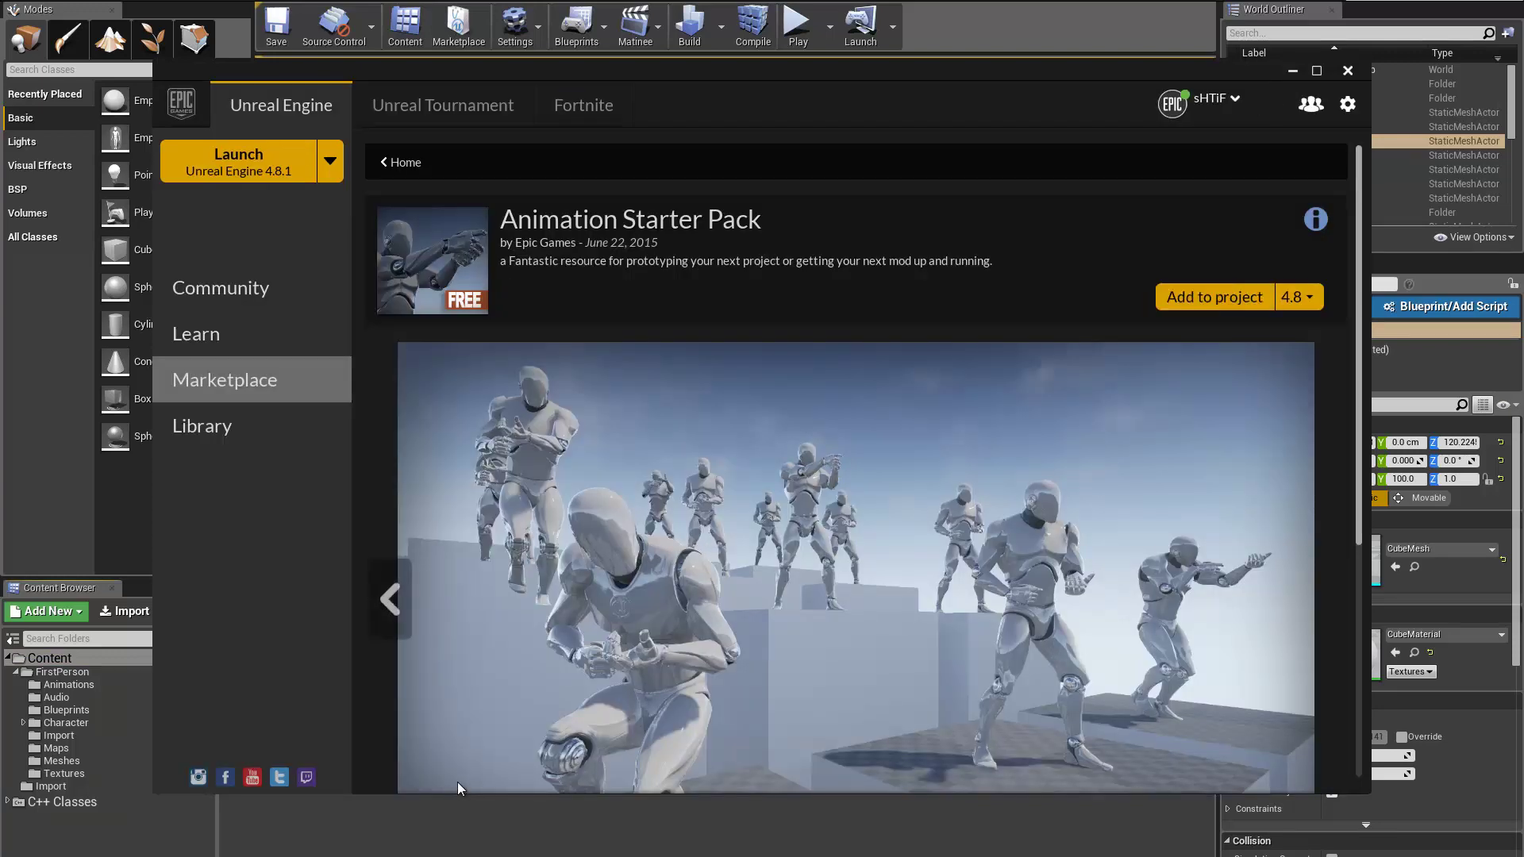
Step: Back in the Unreal Editor, look through the project's content folders for the added Animation Starter Pack
click(93, 714)
click(56, 697)
click(62, 671)
click(61, 761)
click(50, 786)
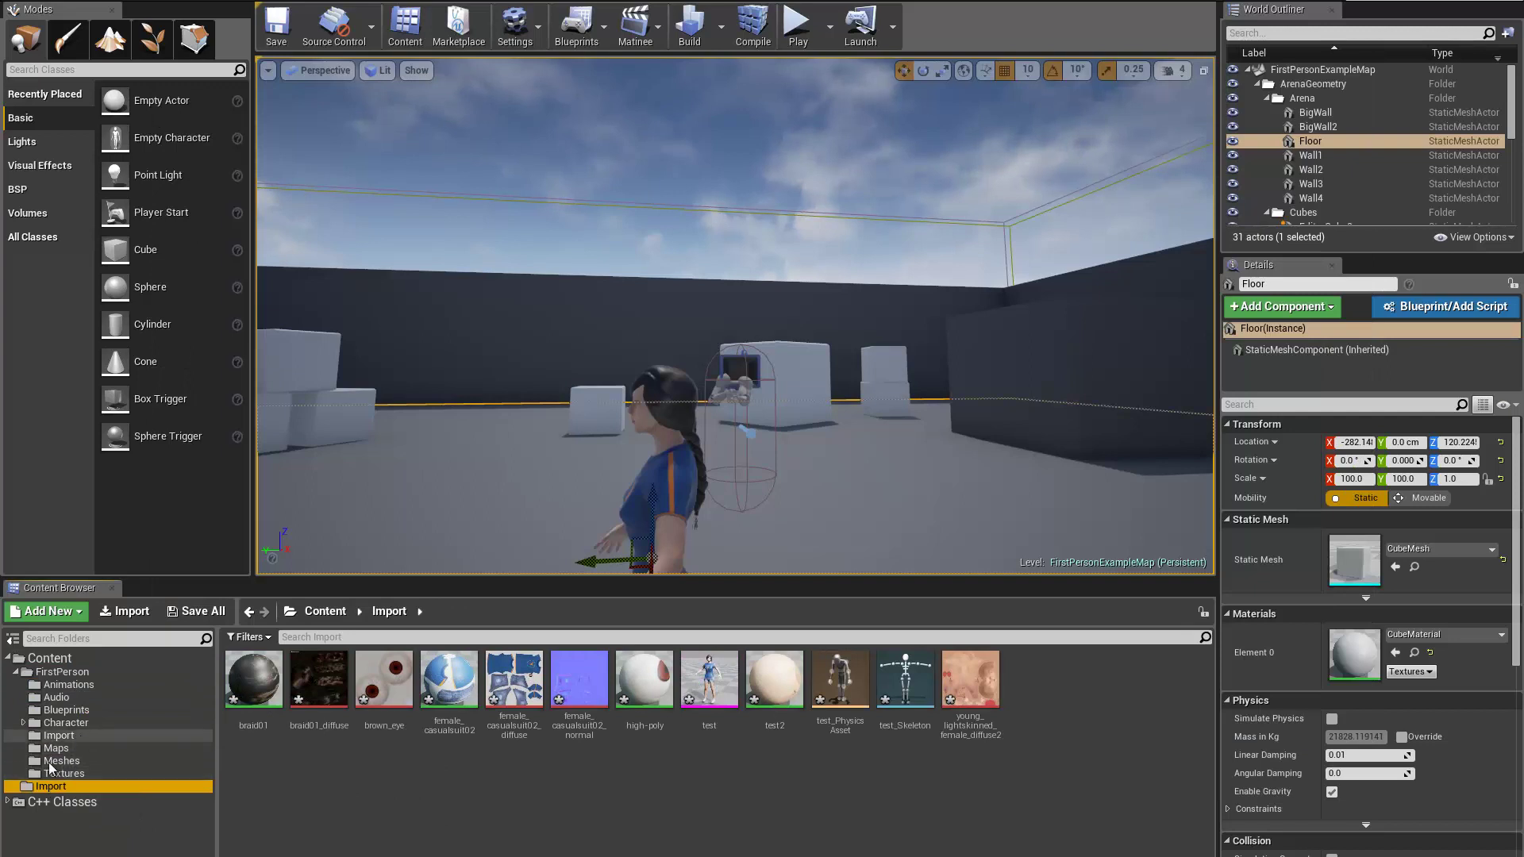
drag(37, 788, 53, 675)
click(115, 713)
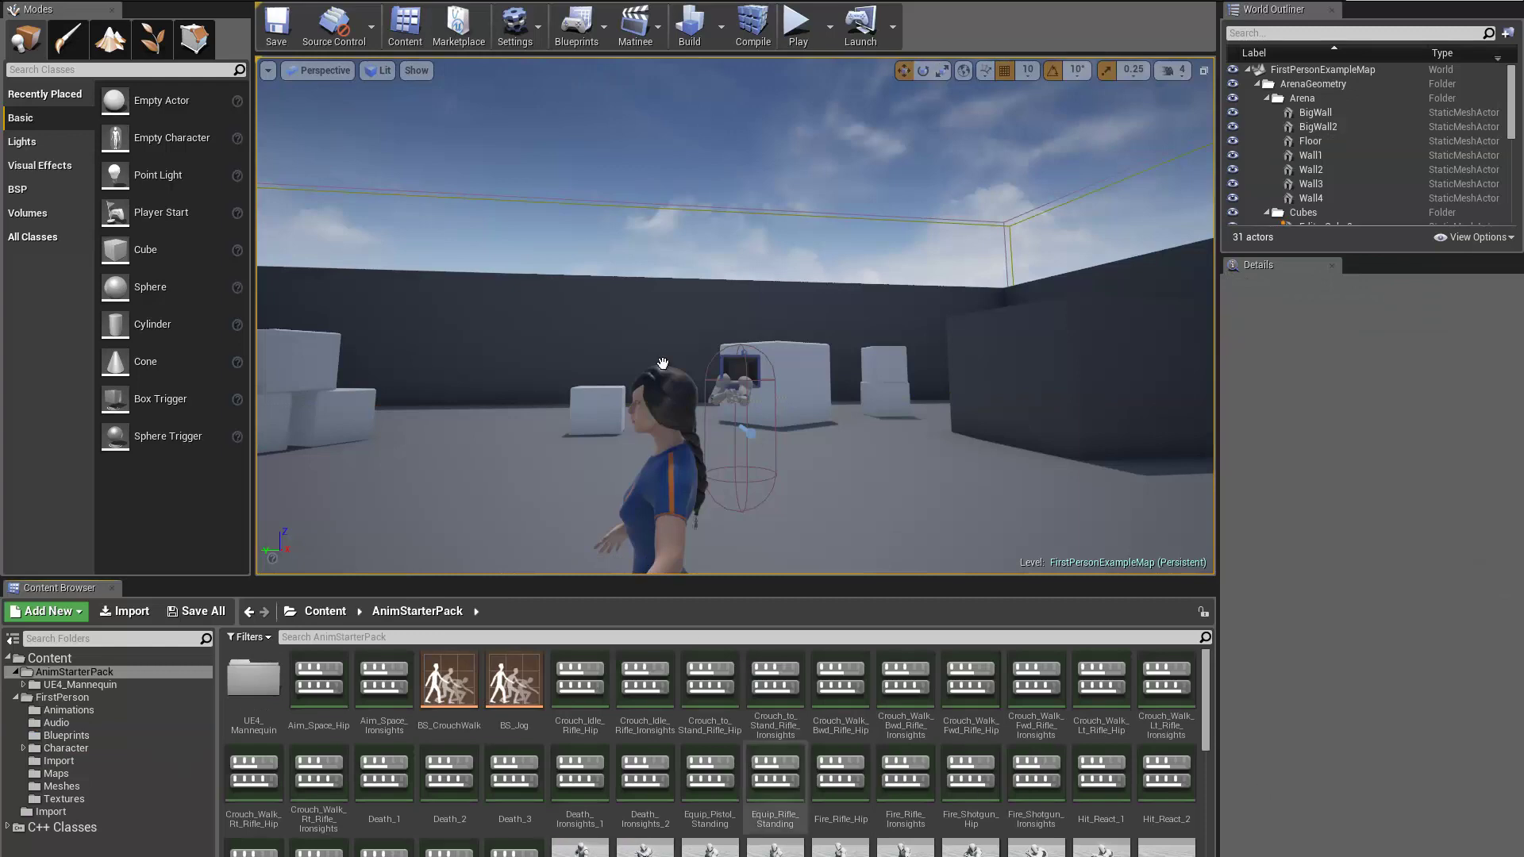
Step: Open the AnimStarterPack folder and browse through its animation assets
click(79, 685)
click(92, 671)
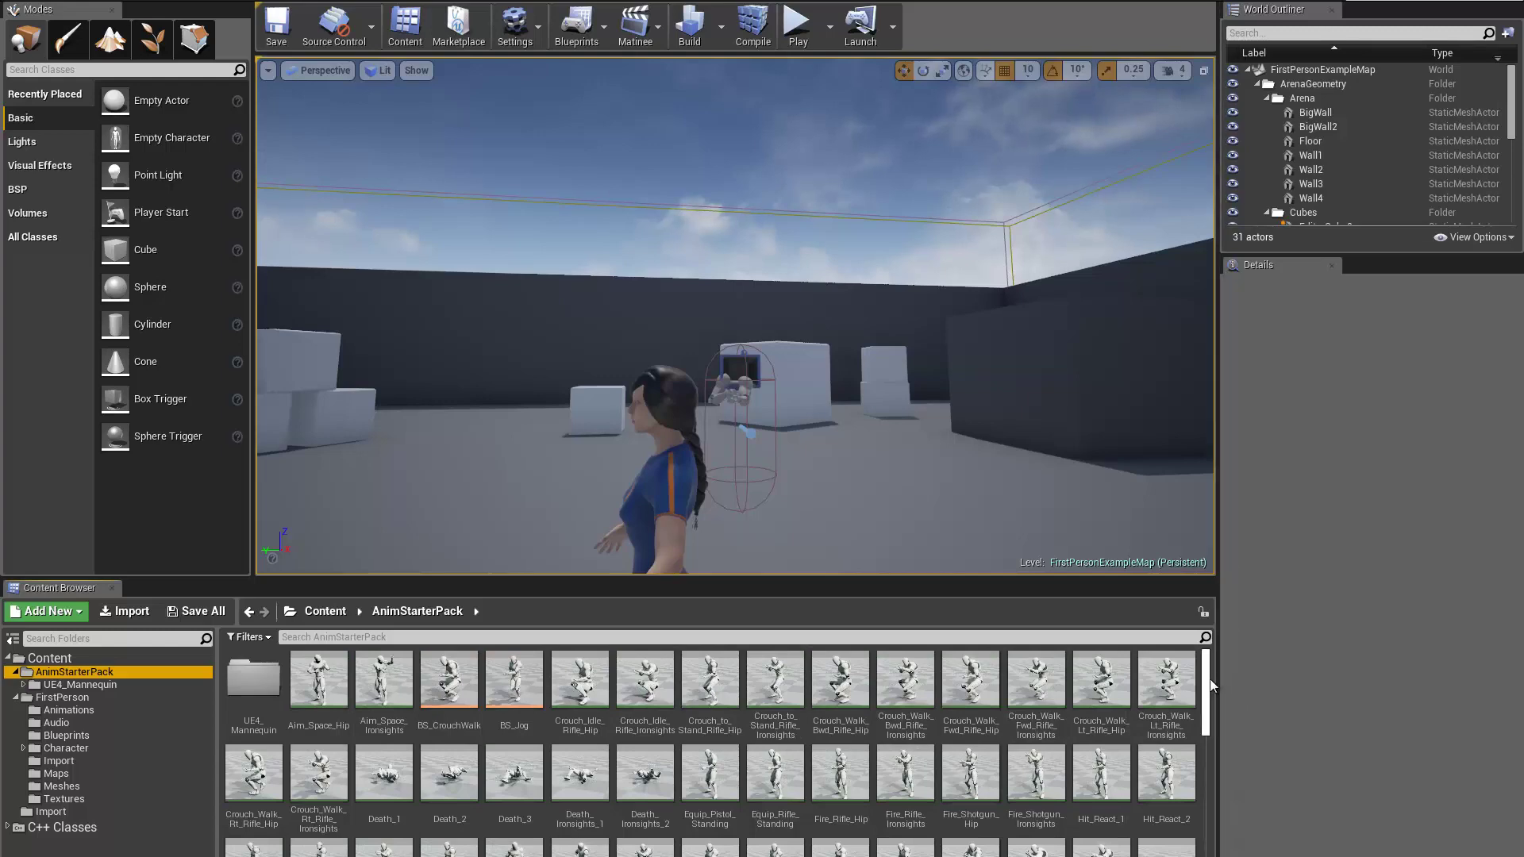
scroll(1211, 683, down, 1)
scroll(1198, 704, up, 1)
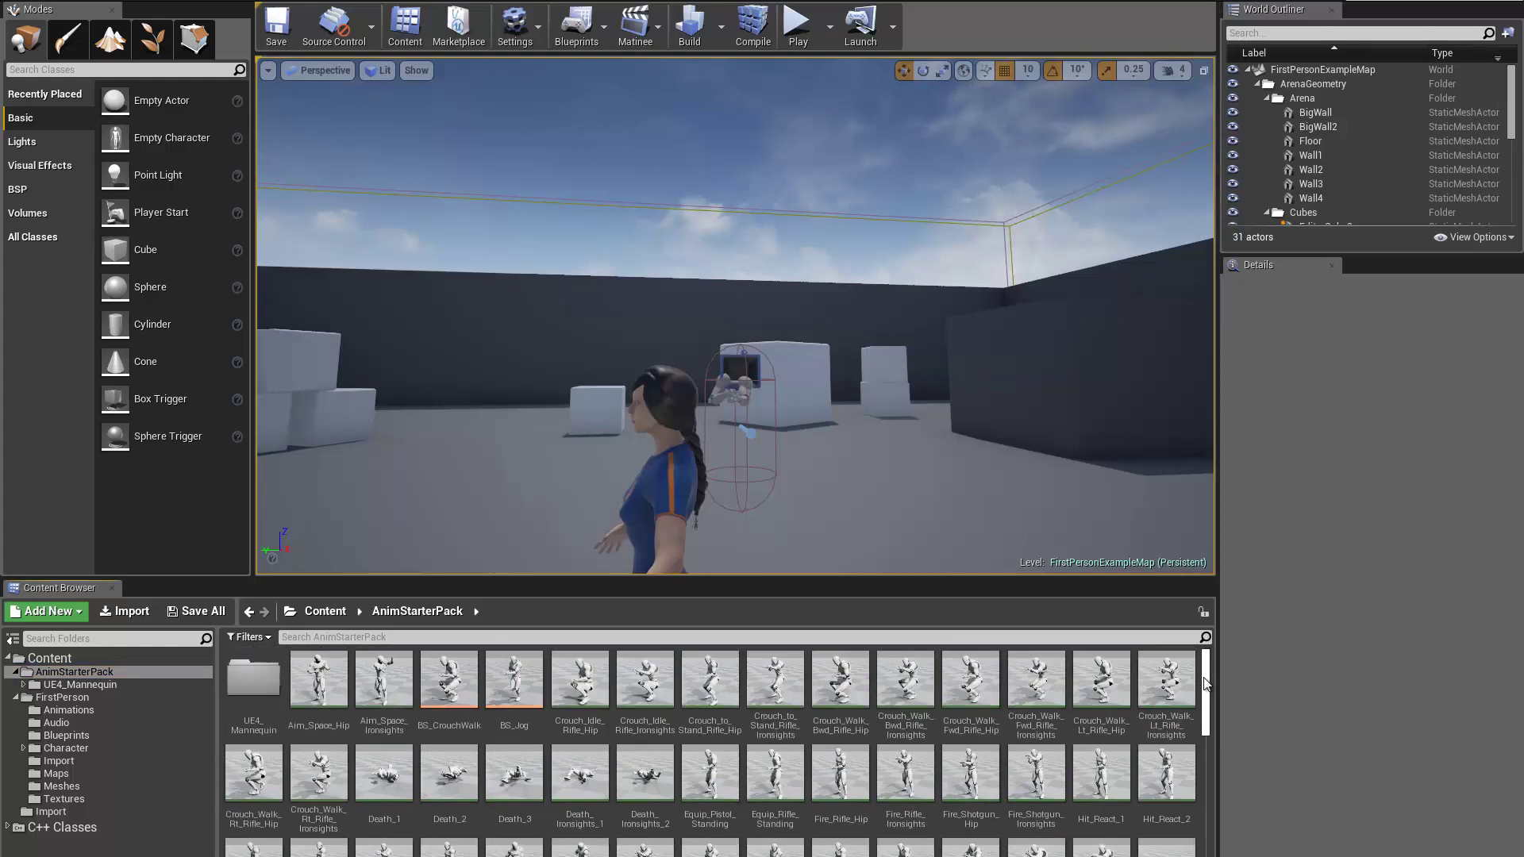
scroll(1205, 691, down, 3)
scroll(1205, 714, up, 3)
scroll(1205, 730, down, 3)
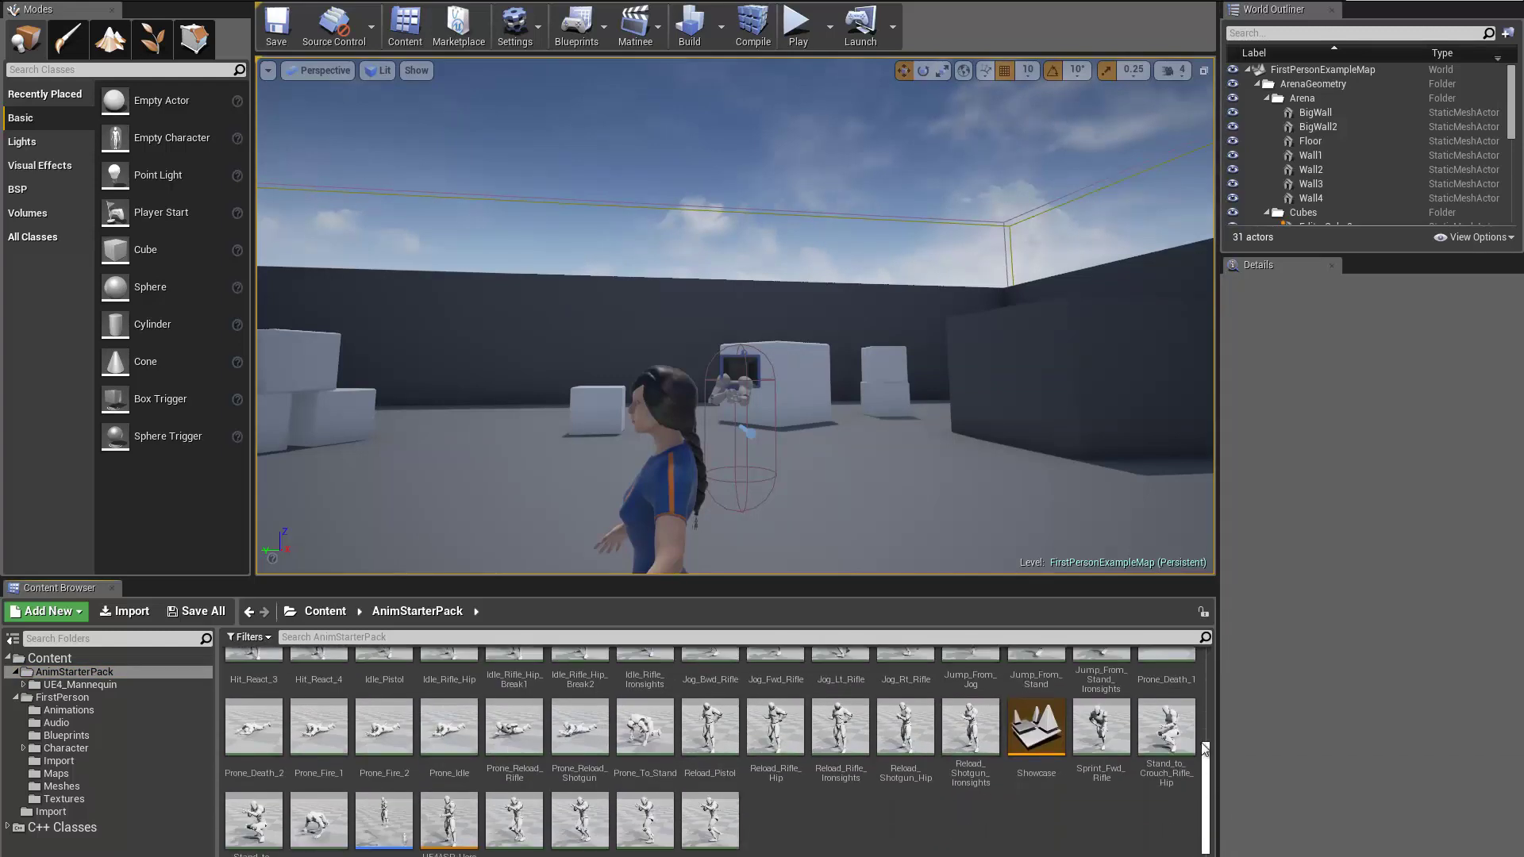
scroll(1202, 715, down, 1)
scroll(1198, 697, up, 5)
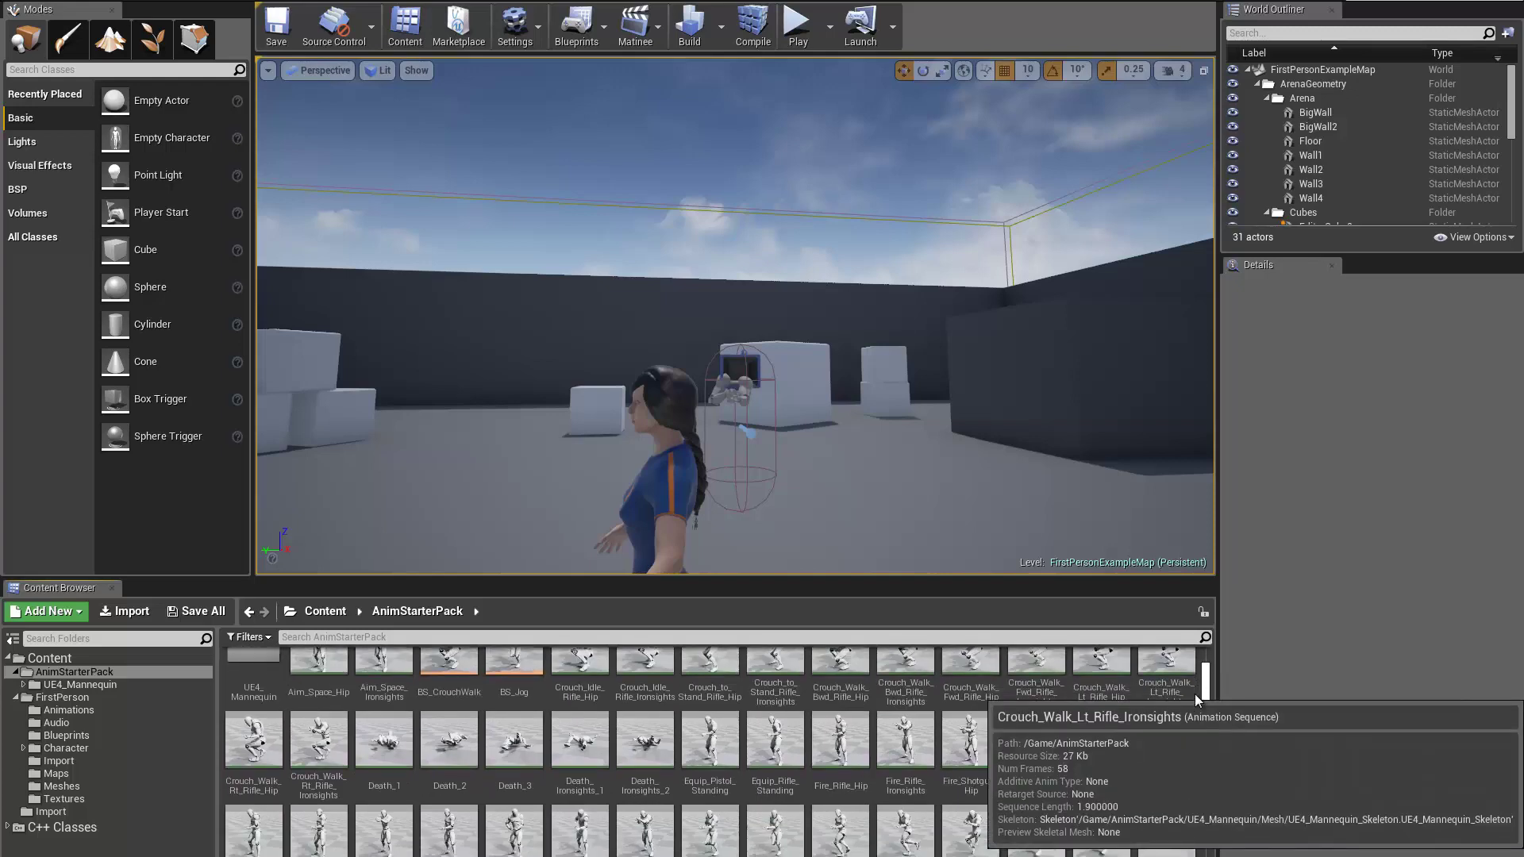
scroll(1196, 683, up, 1)
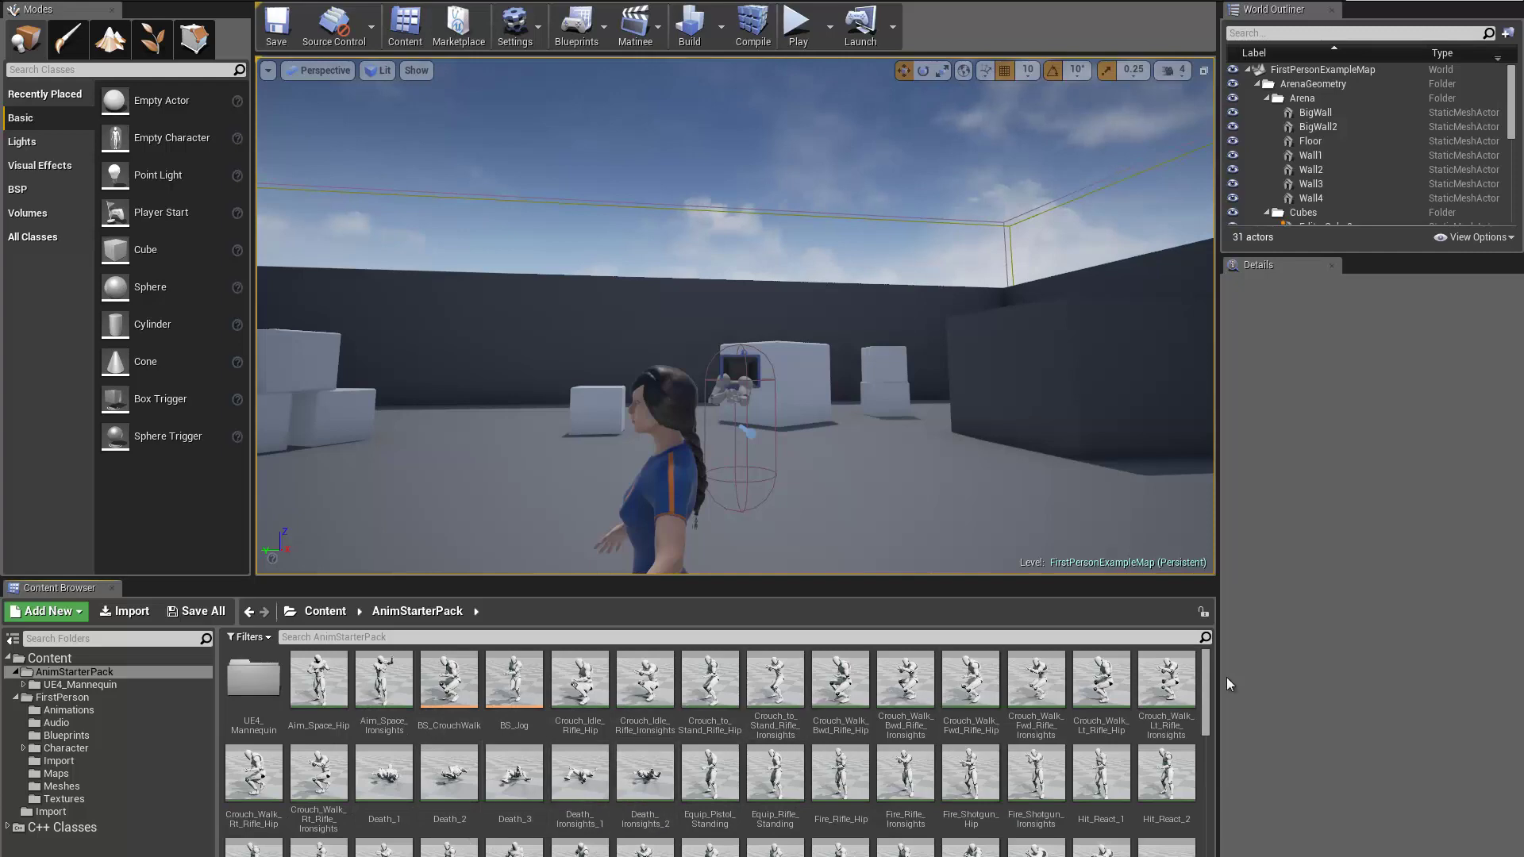
Step: From the Death_1 animation, open the mannequin's skeleton and set its rig to Humanoid in the Retarget Manager
scroll(1208, 673, down, 1)
click(384, 746)
double_click(384, 746)
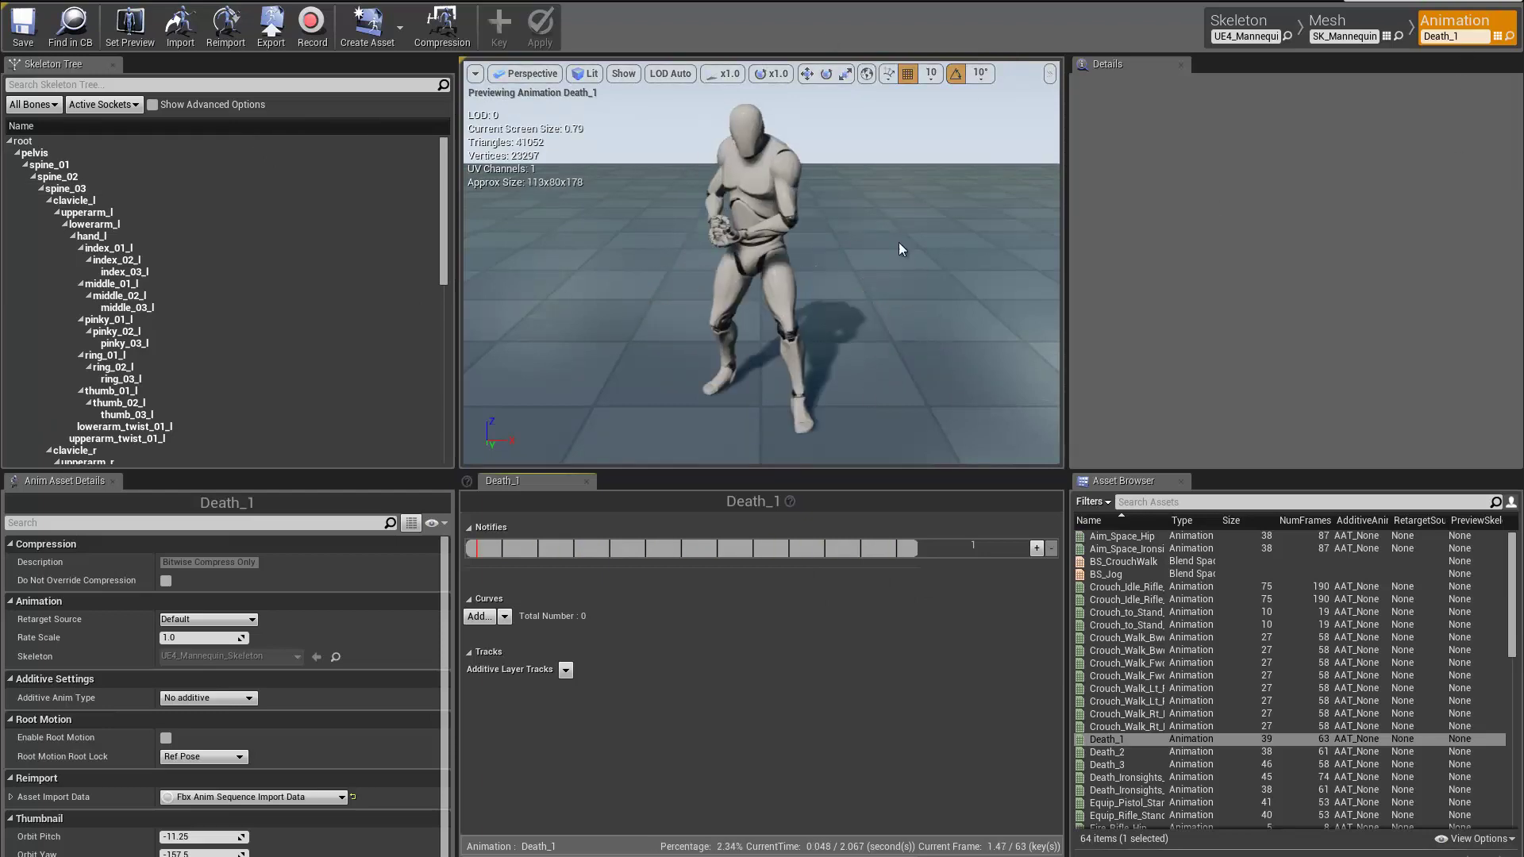
click(1264, 32)
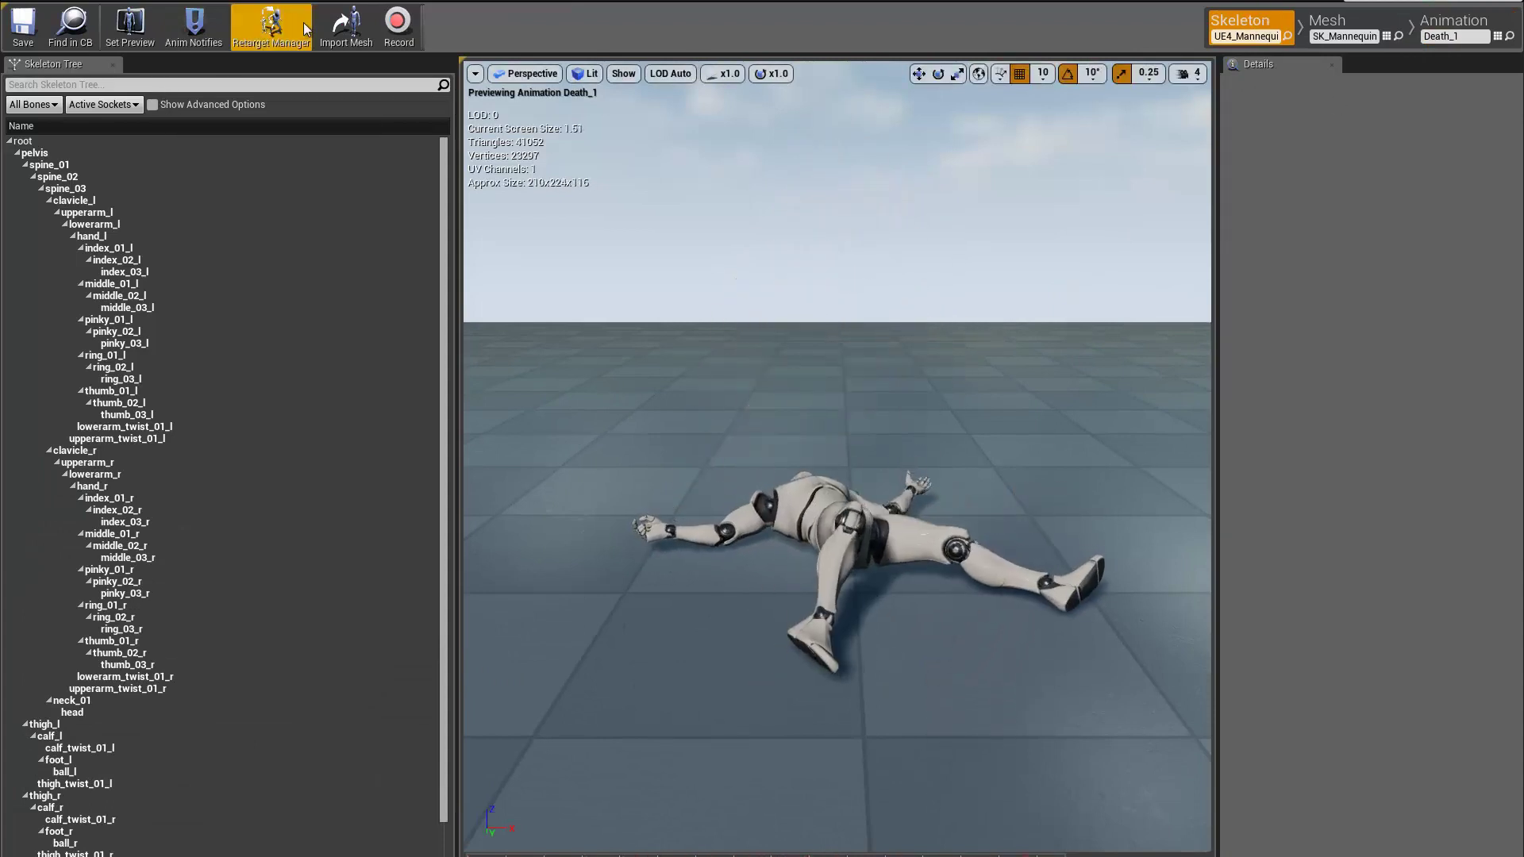
click(267, 27)
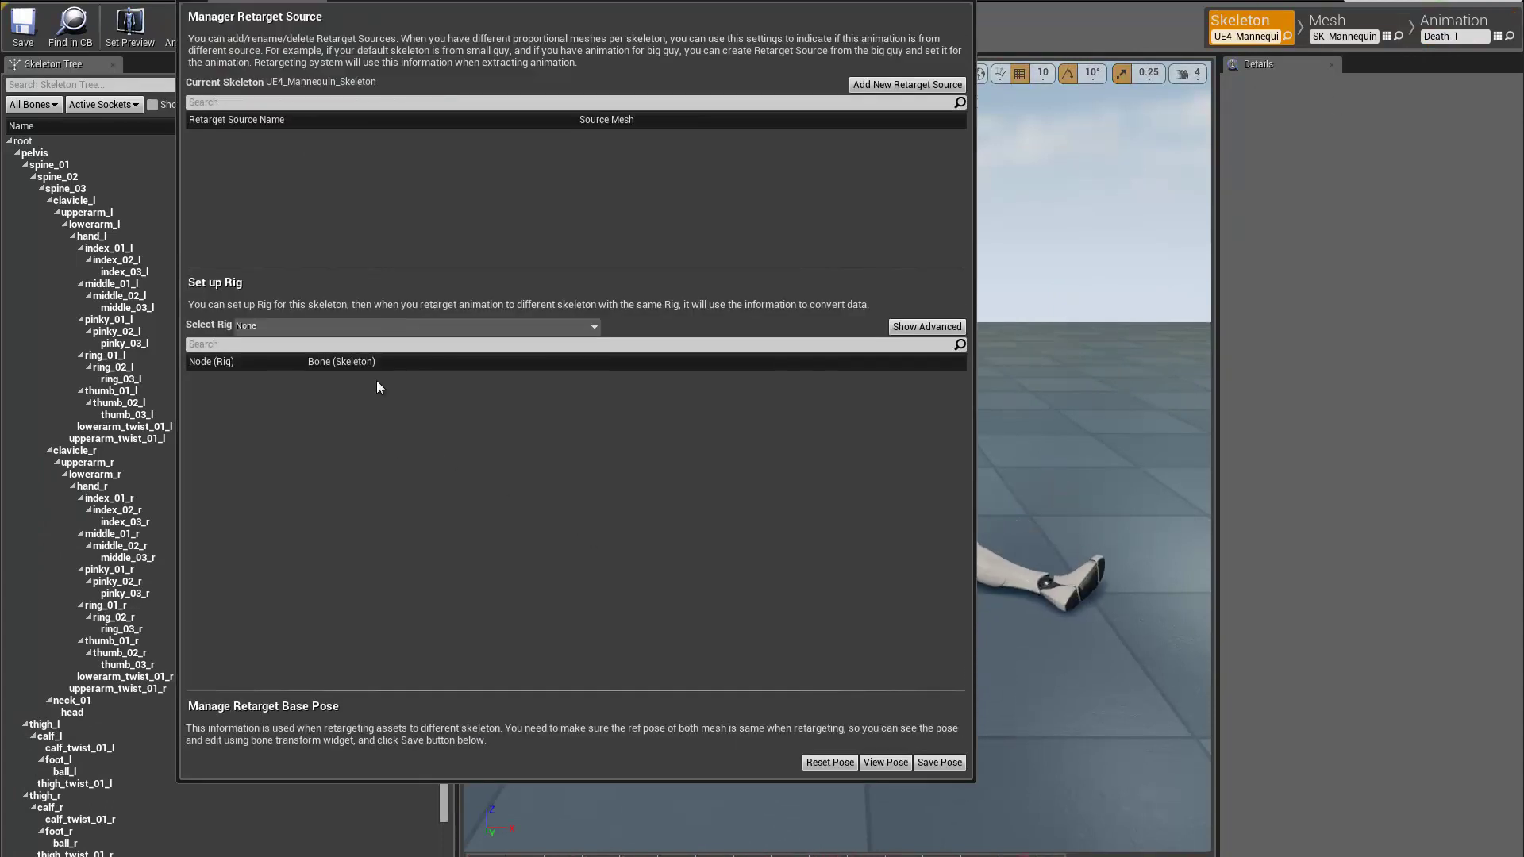
click(399, 327)
click(288, 355)
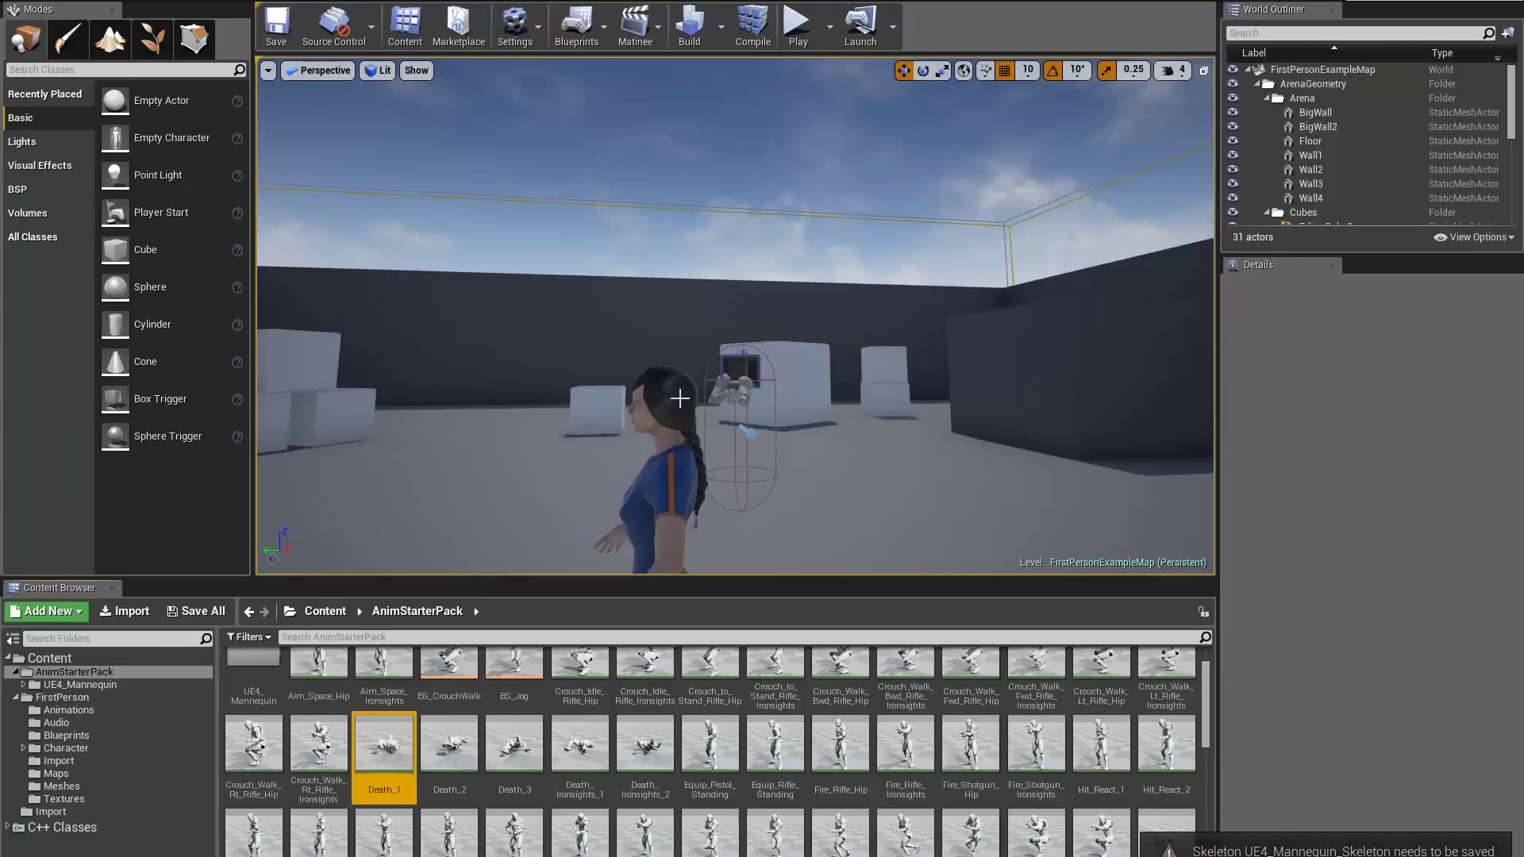
Step: Duplicate the Death_1 animation and retarget the copy to test_Skeleton
right_click(380, 748)
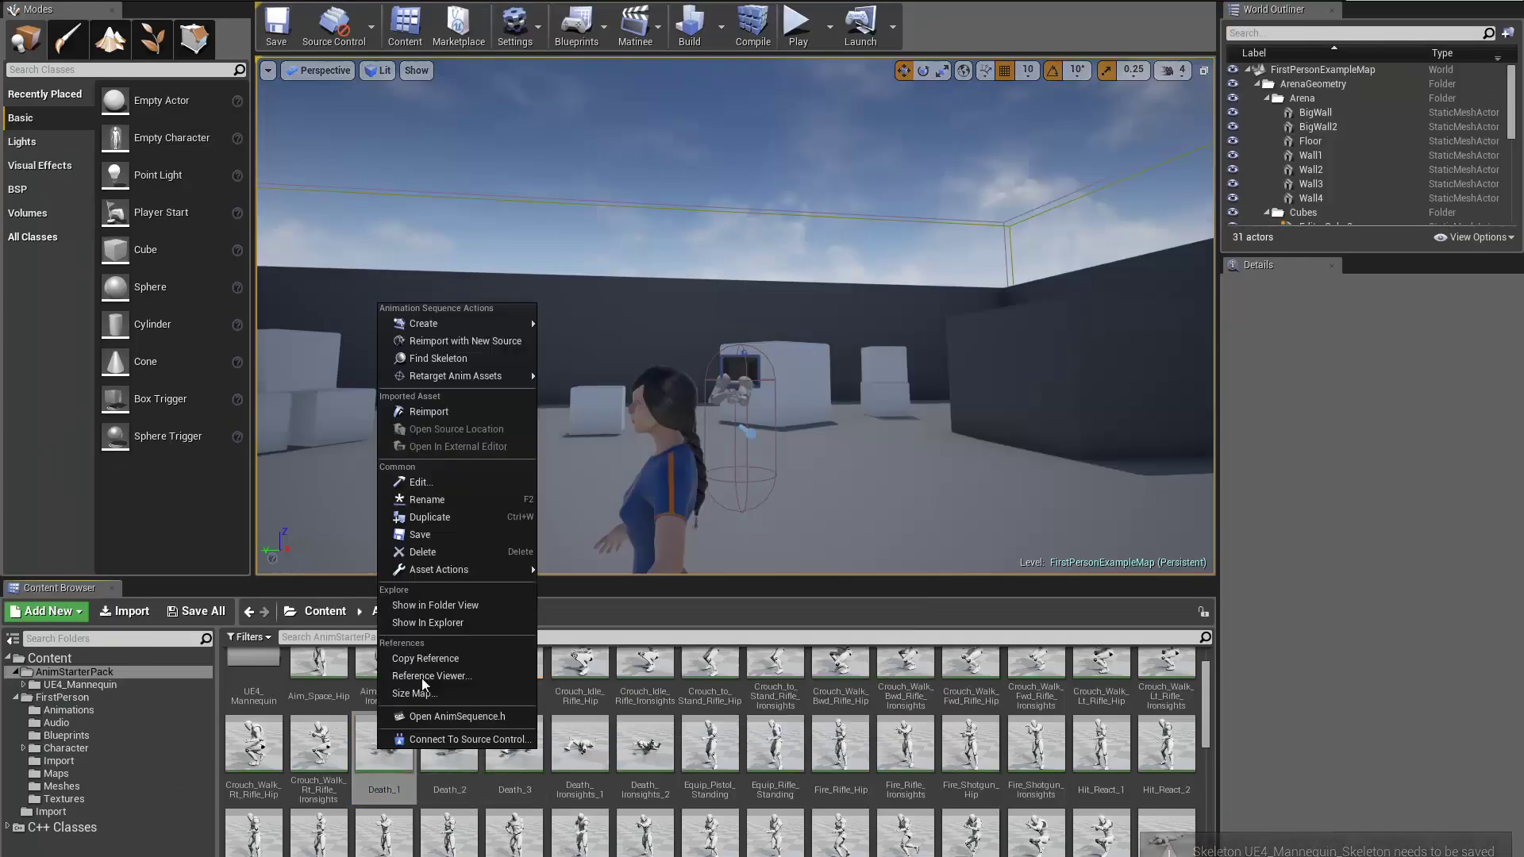
mouse_move(468, 378)
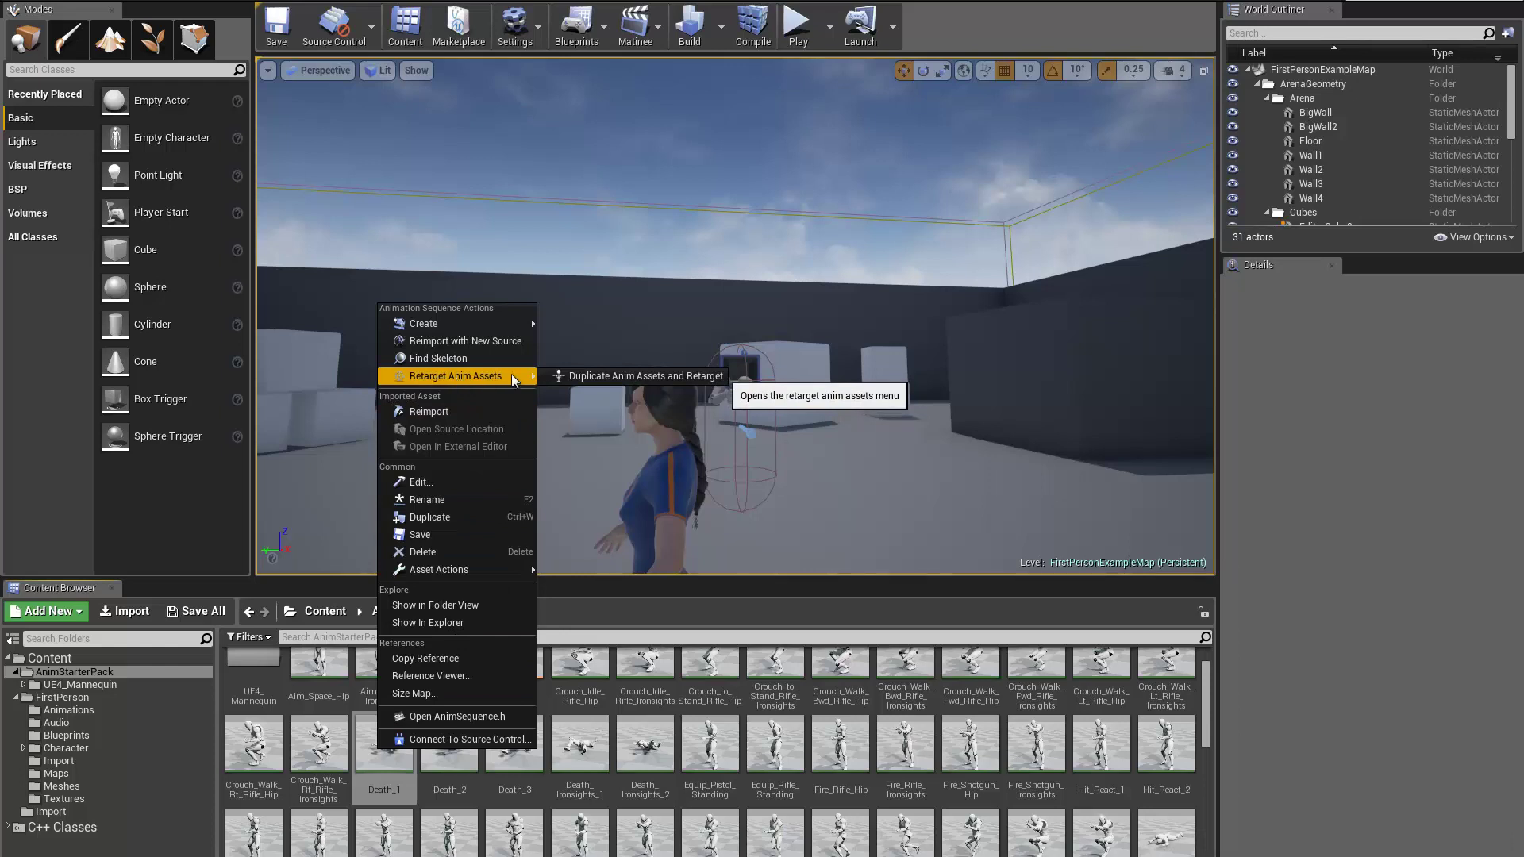
click(602, 376)
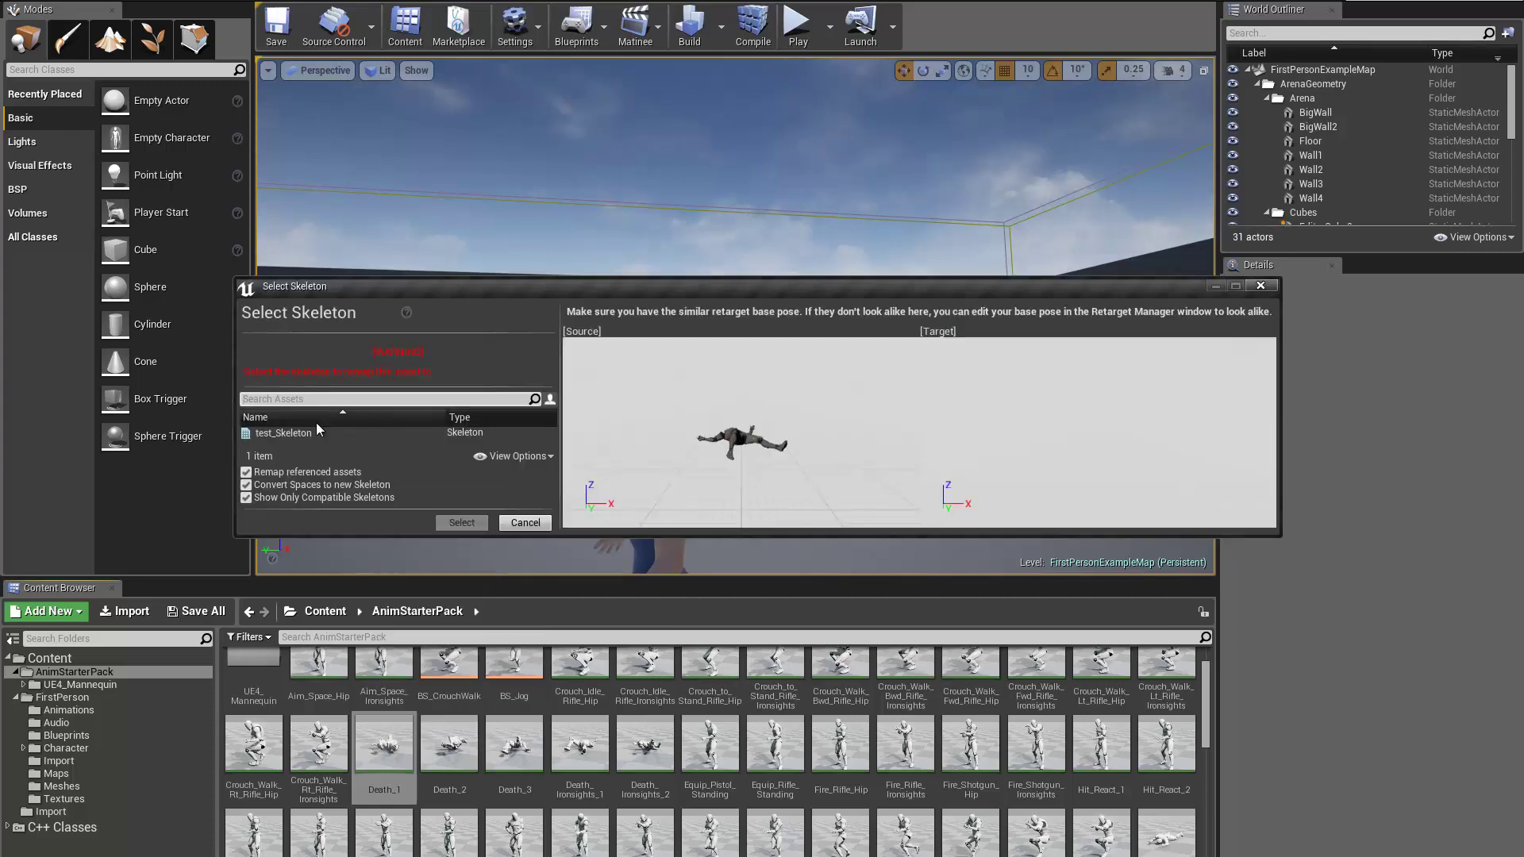
click(293, 432)
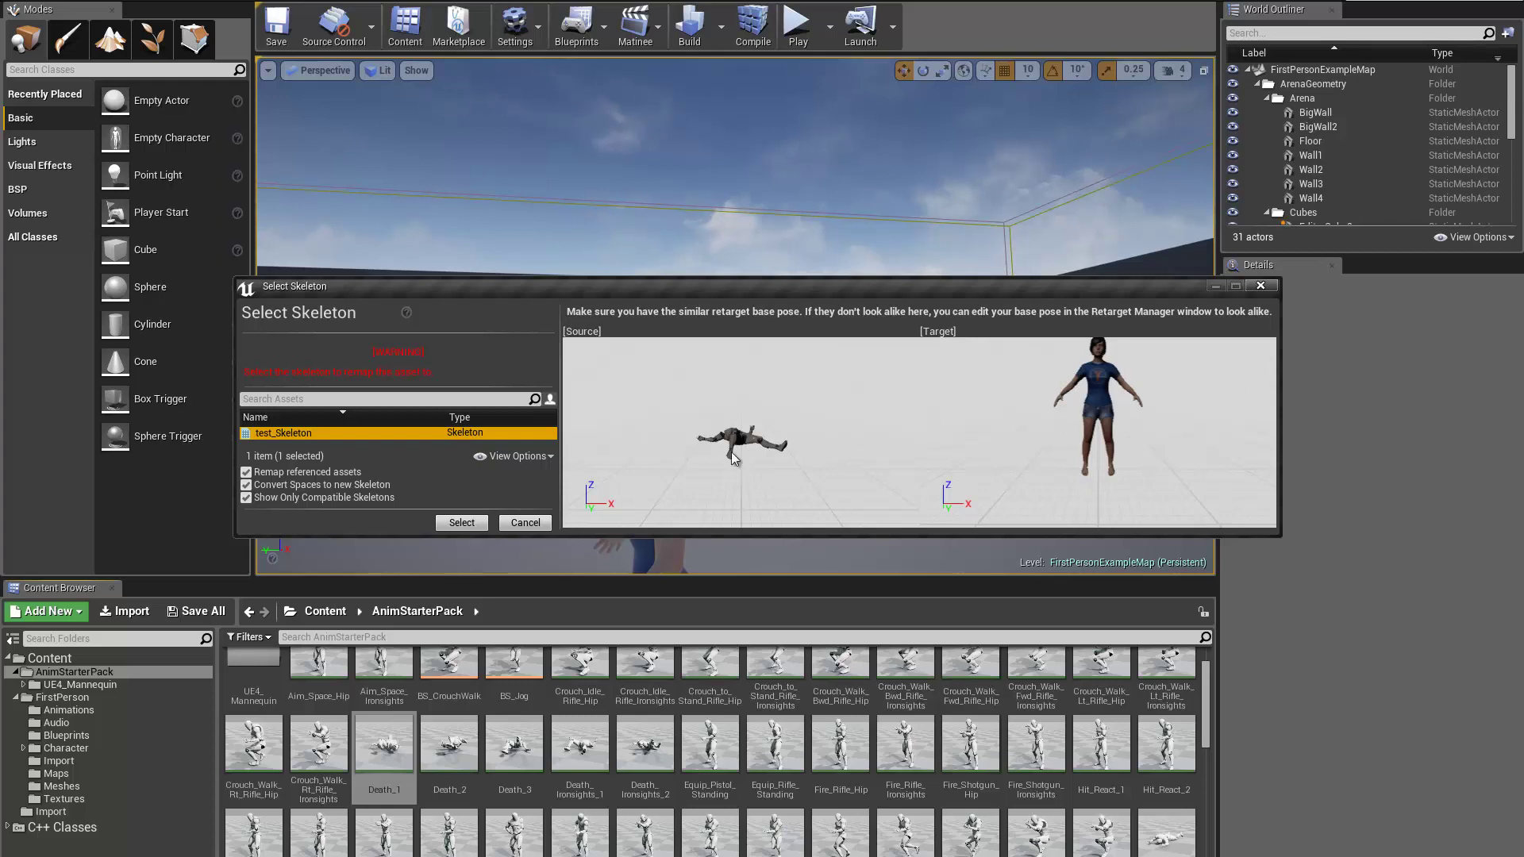
click(463, 523)
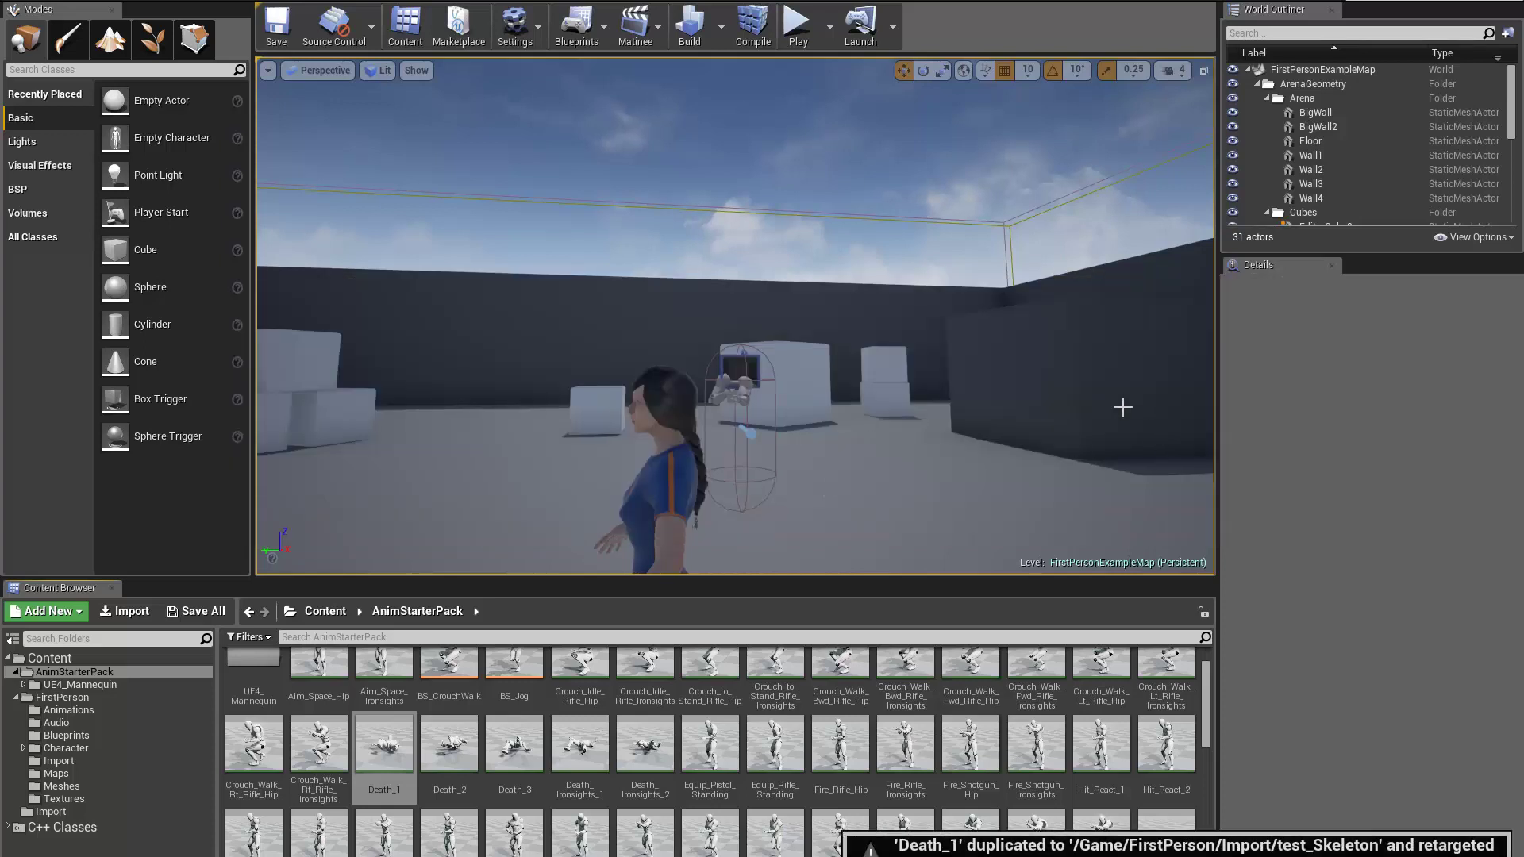
Step: Preview Death_1_Copy from the FirstPerson Import folder and delete that animation
click(72, 759)
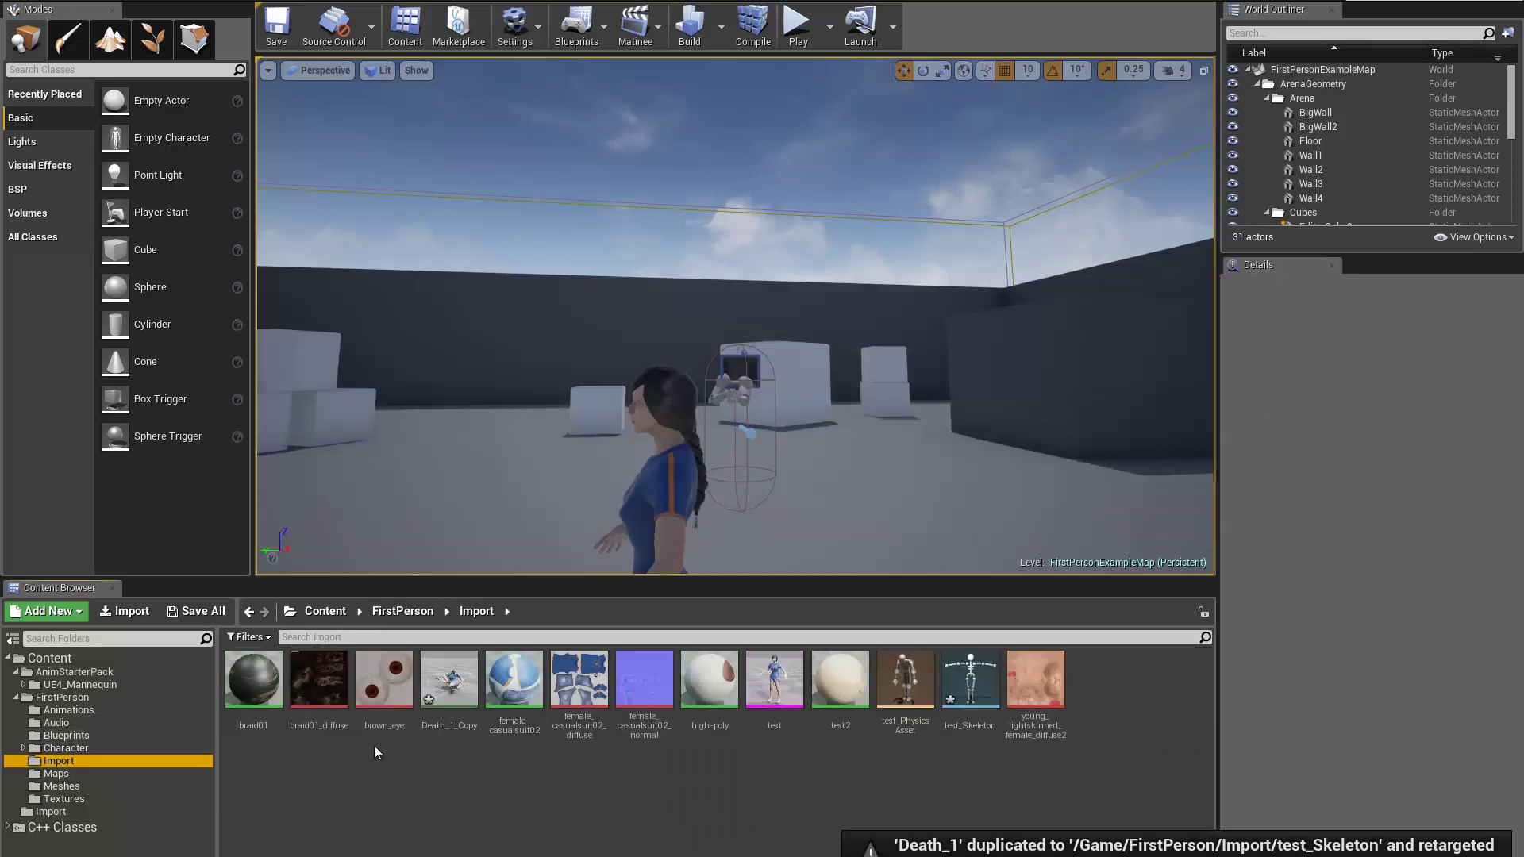
double_click(451, 679)
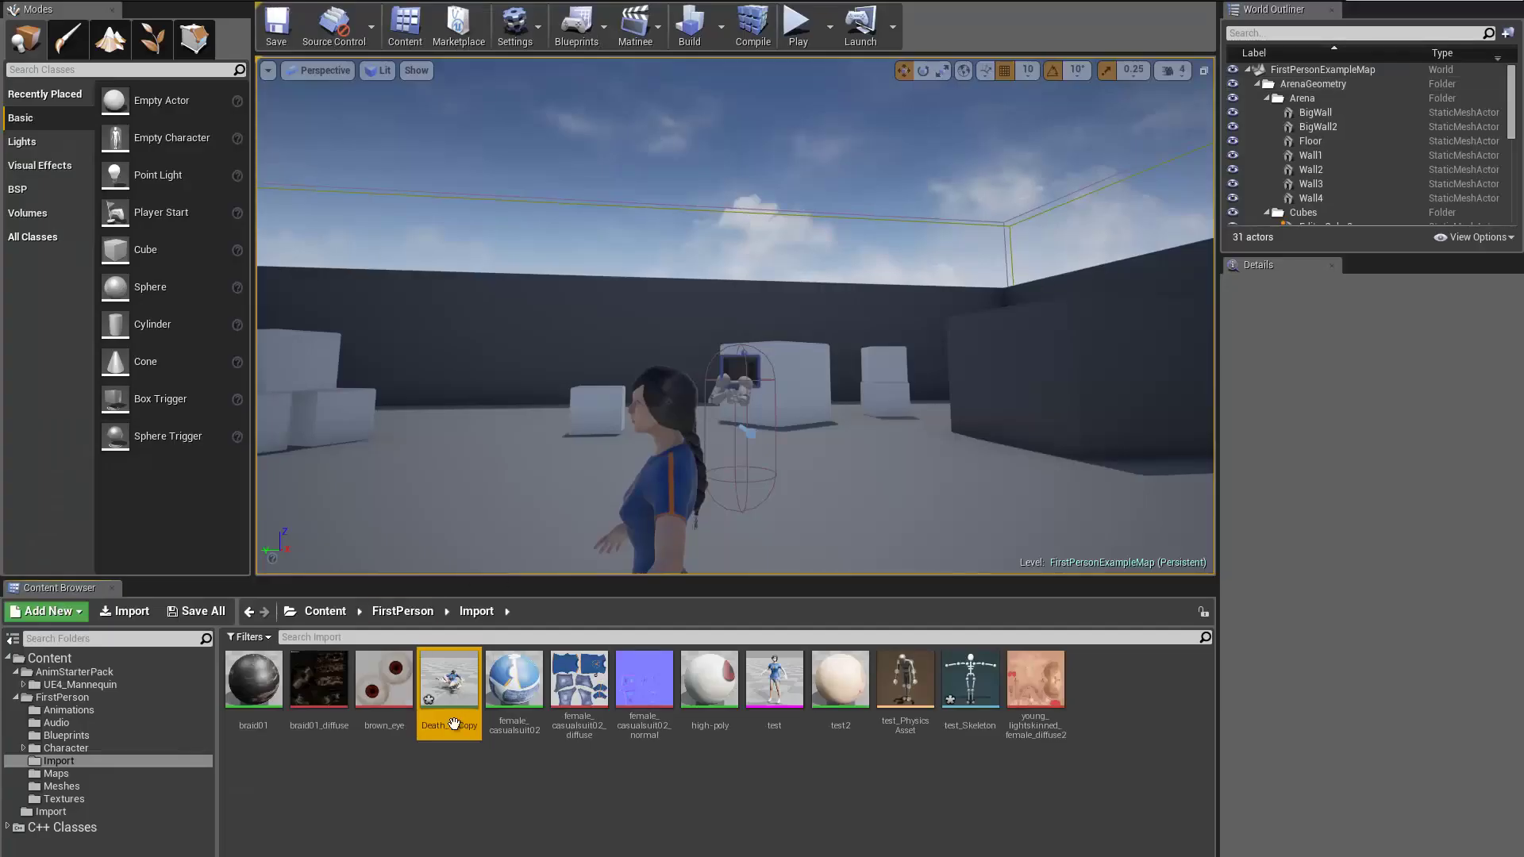
key(Delete)
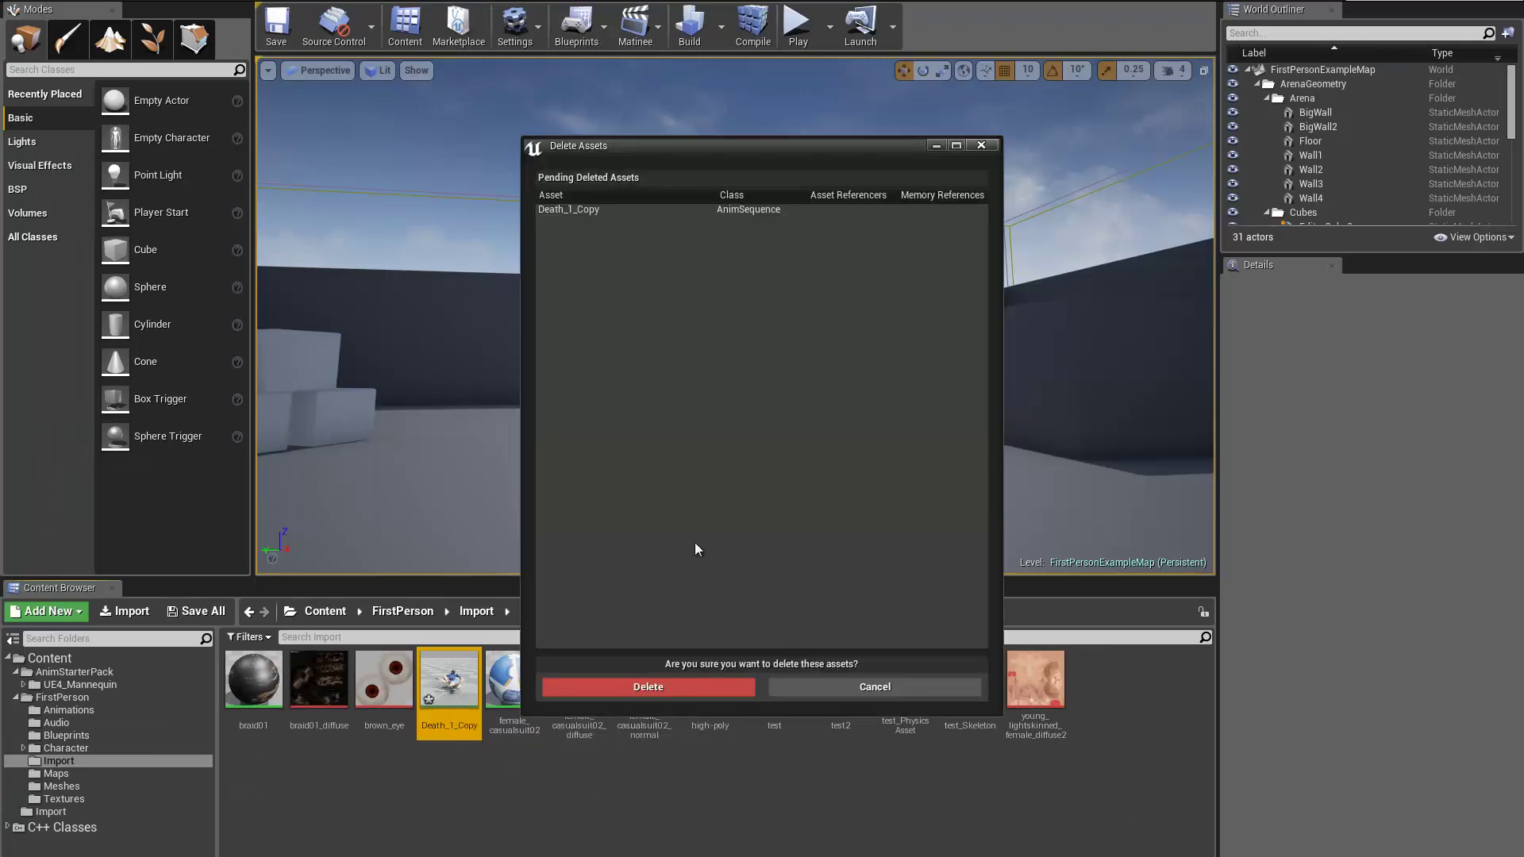
click(624, 680)
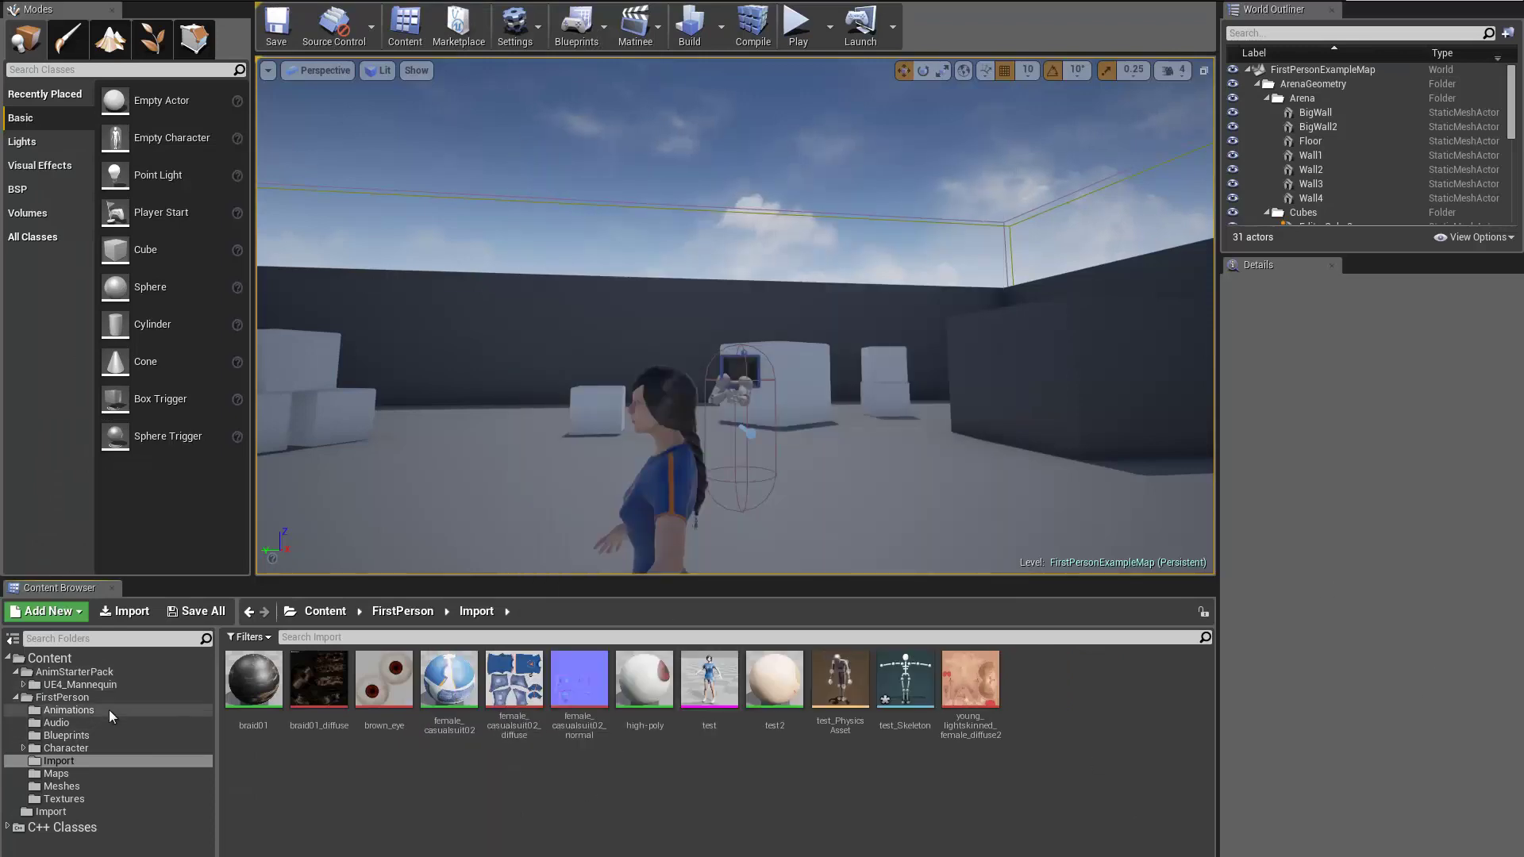
Step: Reopen Death_1 from AnimStarterPack and check the rig and bone assignments of its skeleton in the Retarget Manager
click(105, 673)
scroll(558, 729, down, 1)
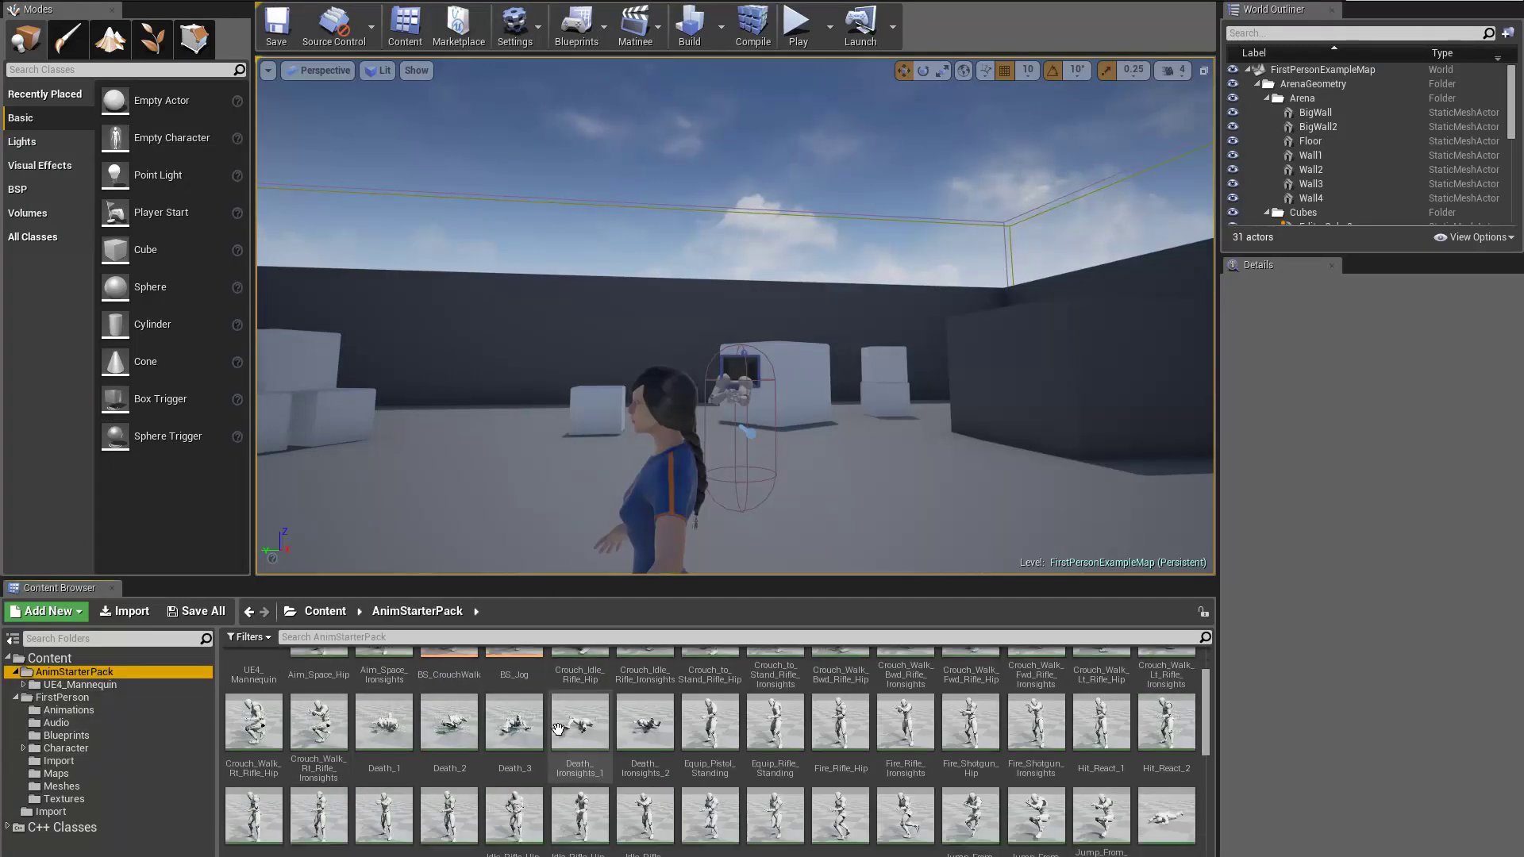
double_click(384, 722)
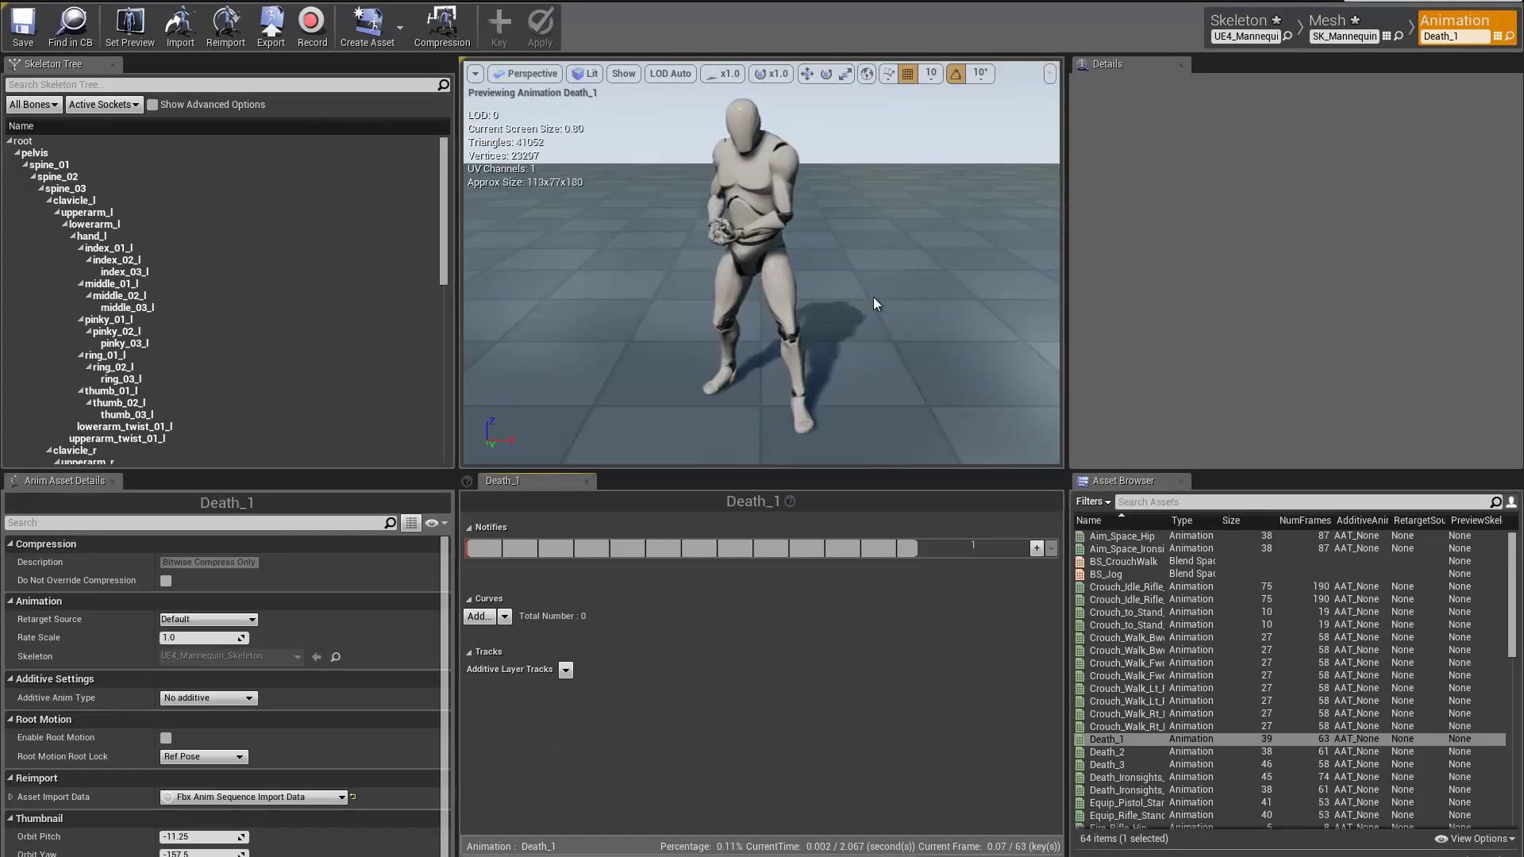
click(1245, 19)
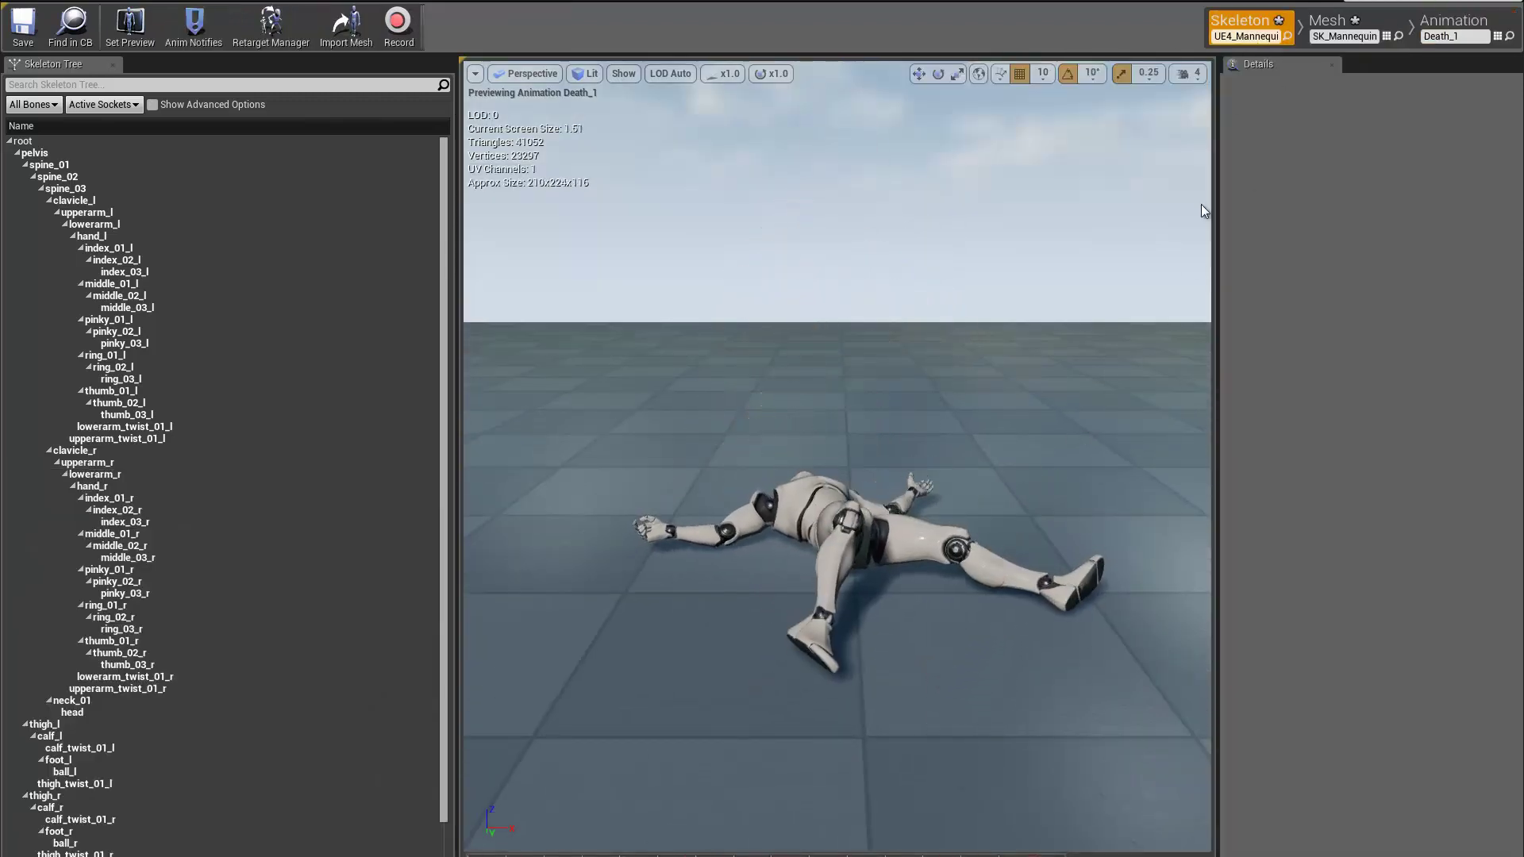
click(268, 40)
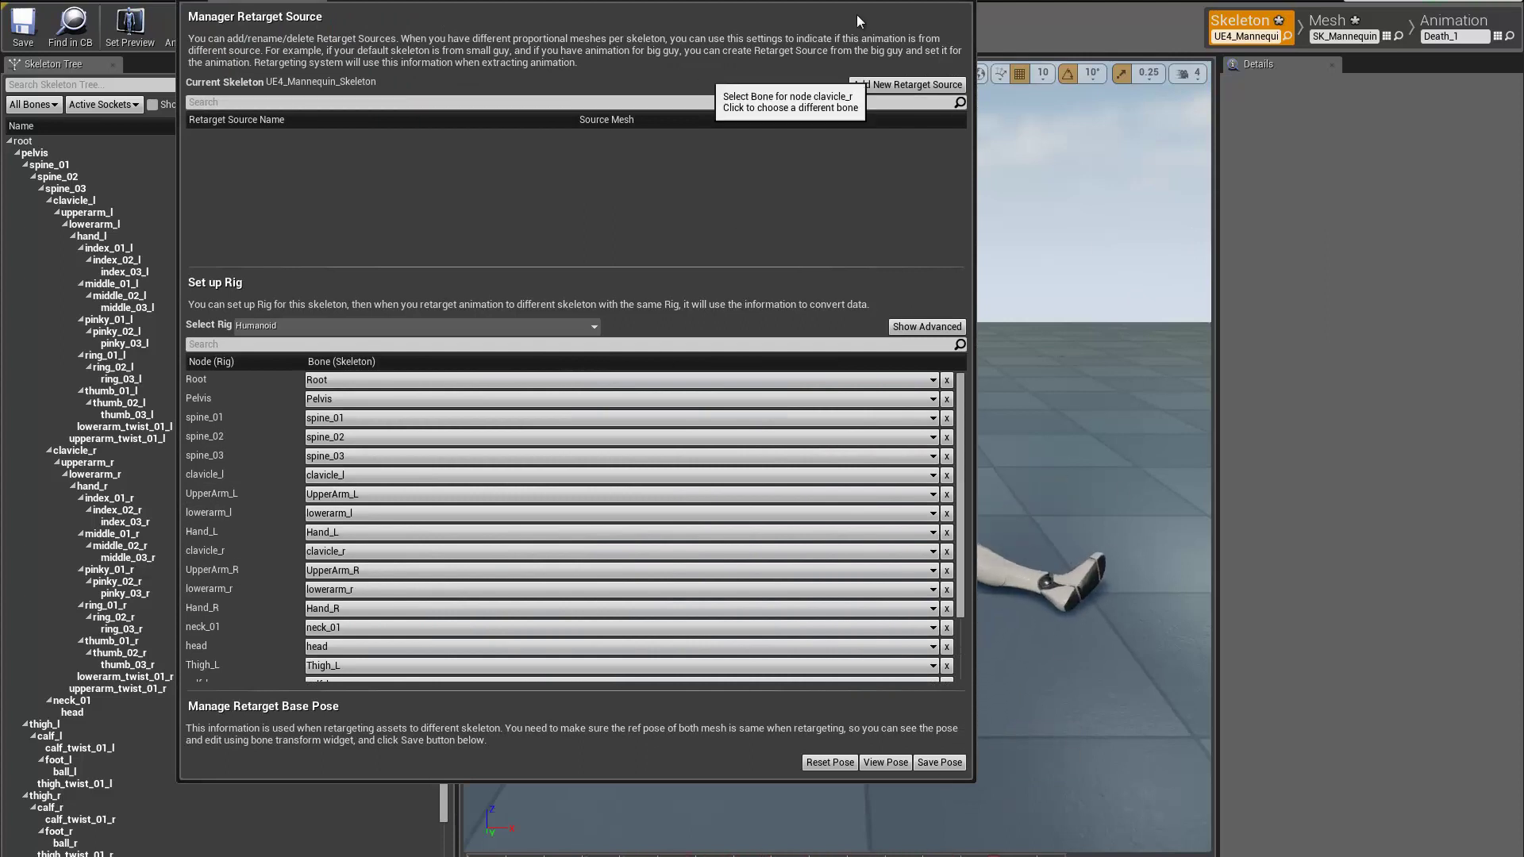
click(1327, 24)
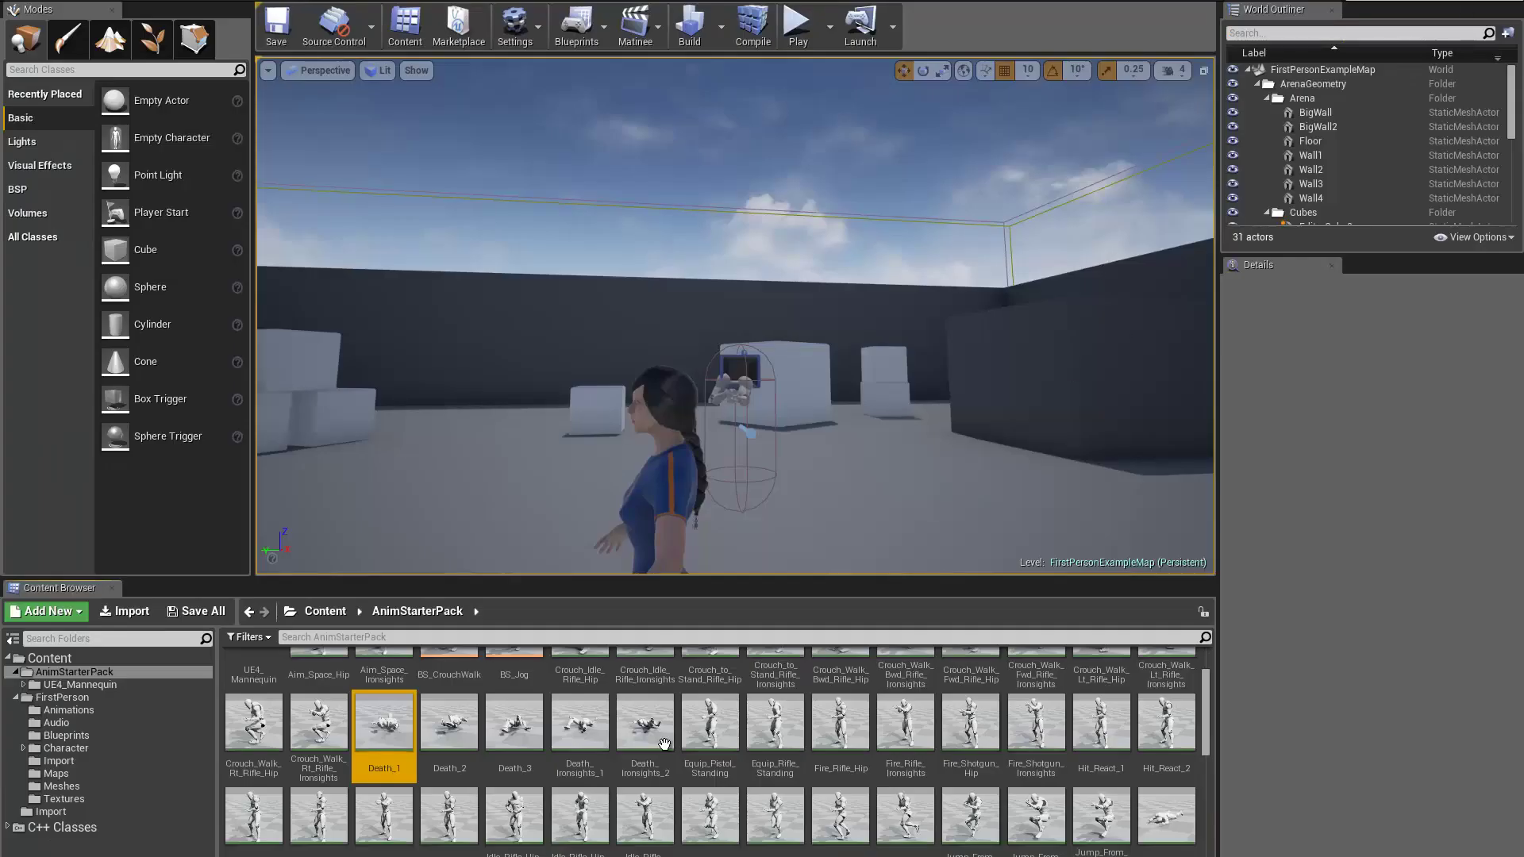
Step: Open UE4_Mannequin_Skeleton from the UE4_Mannequin Mesh folder, reselect the Humanoid rig and review its bone mapping
scroll(674, 754, up, 1)
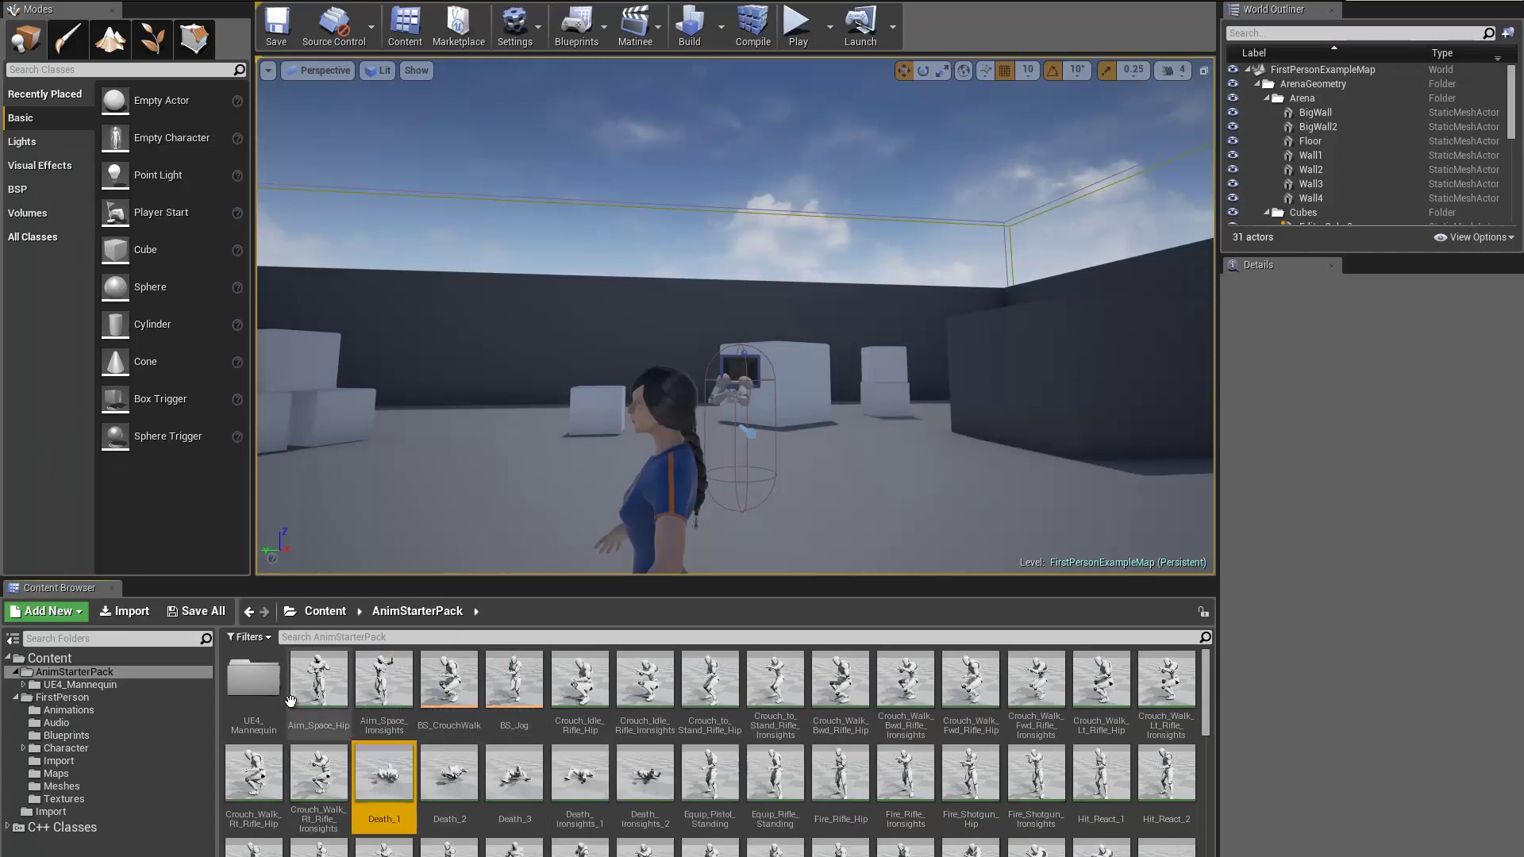
double_click(253, 681)
double_click(310, 713)
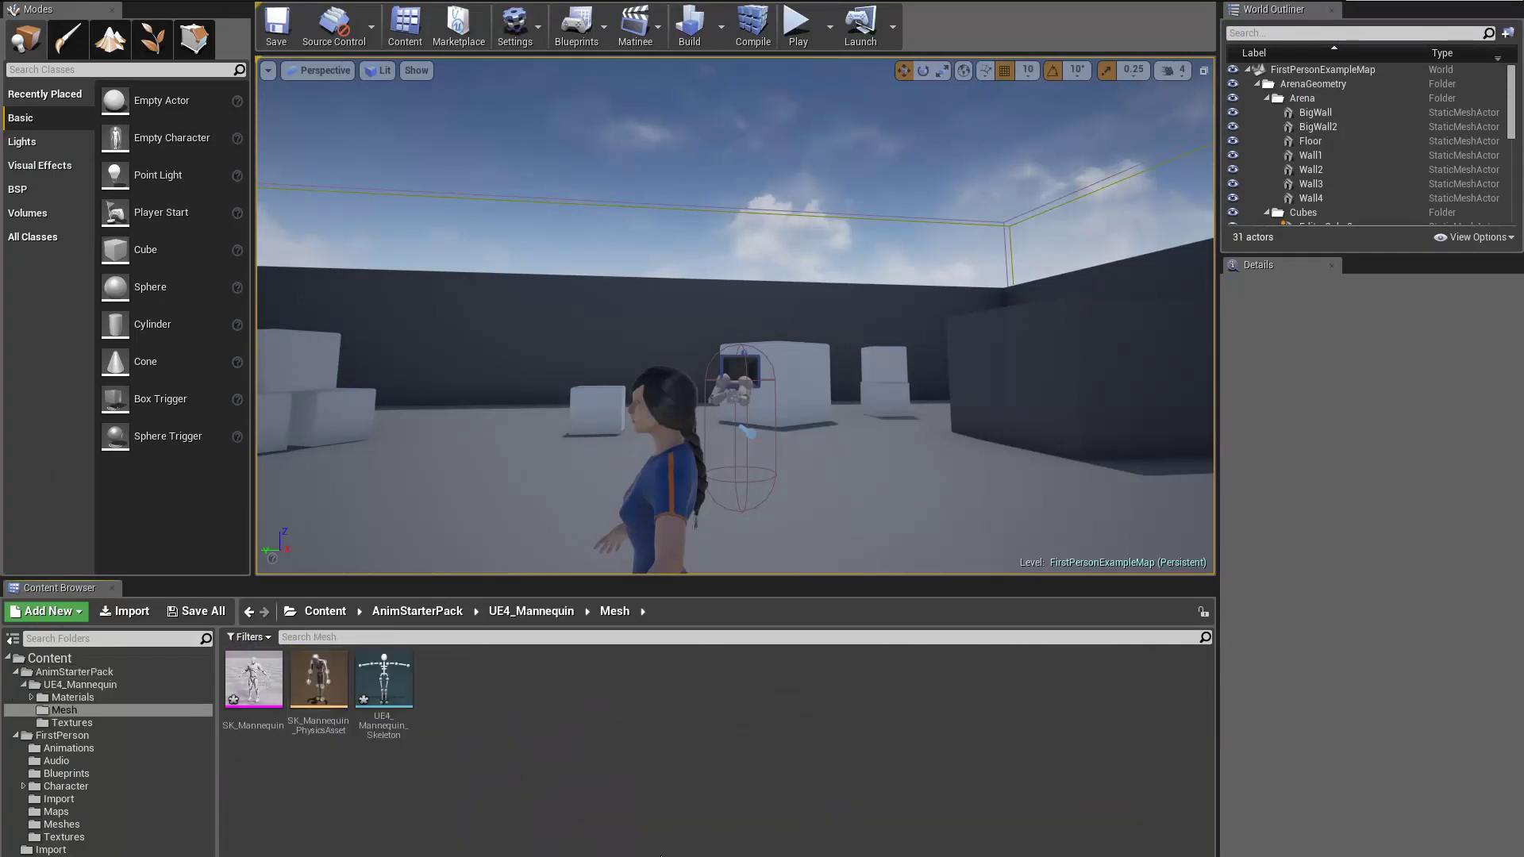
double_click(385, 686)
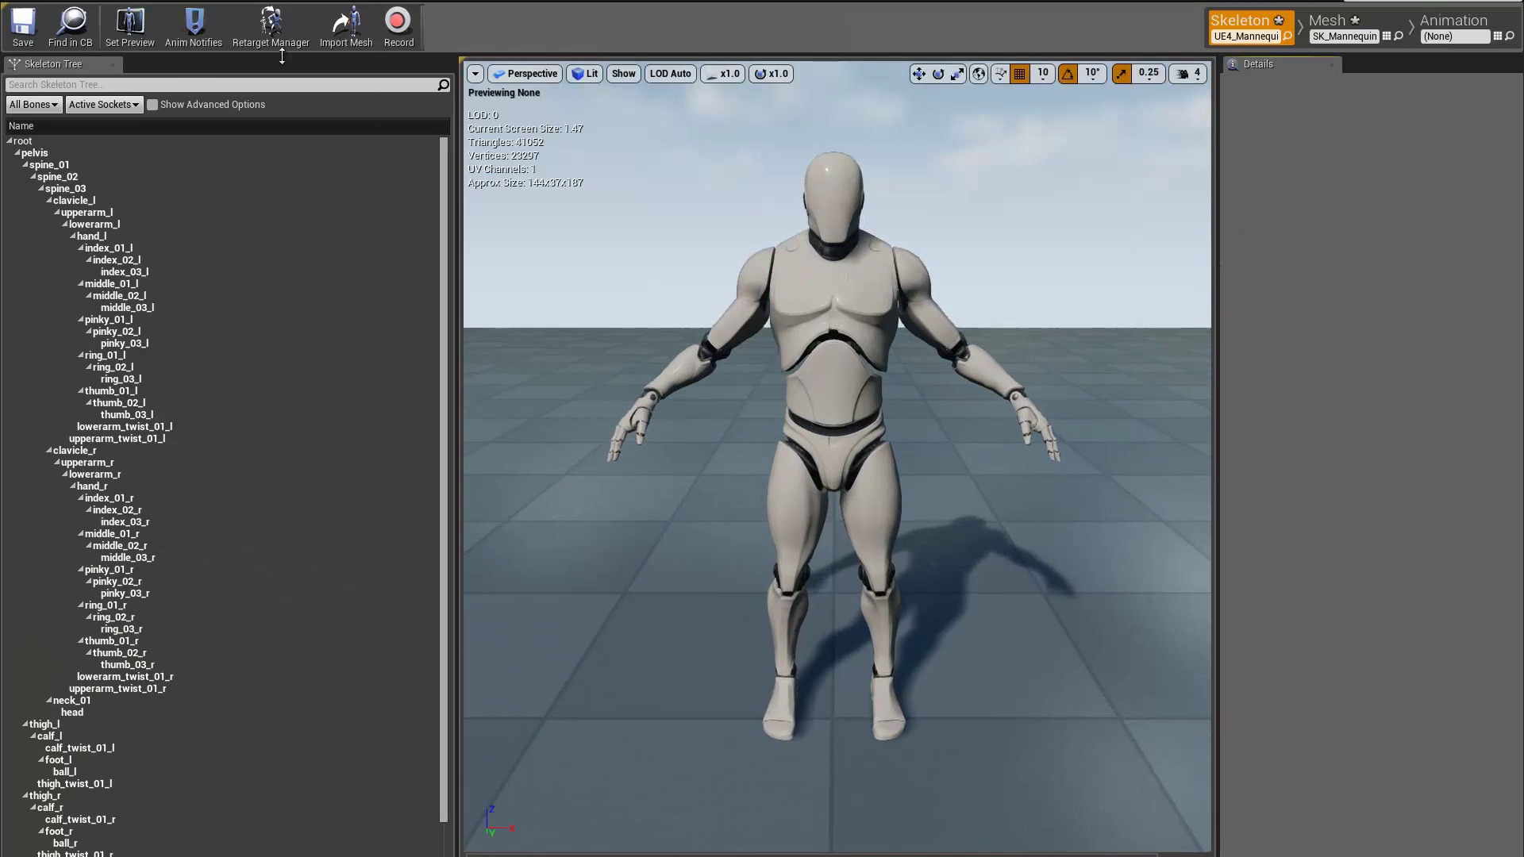
click(271, 26)
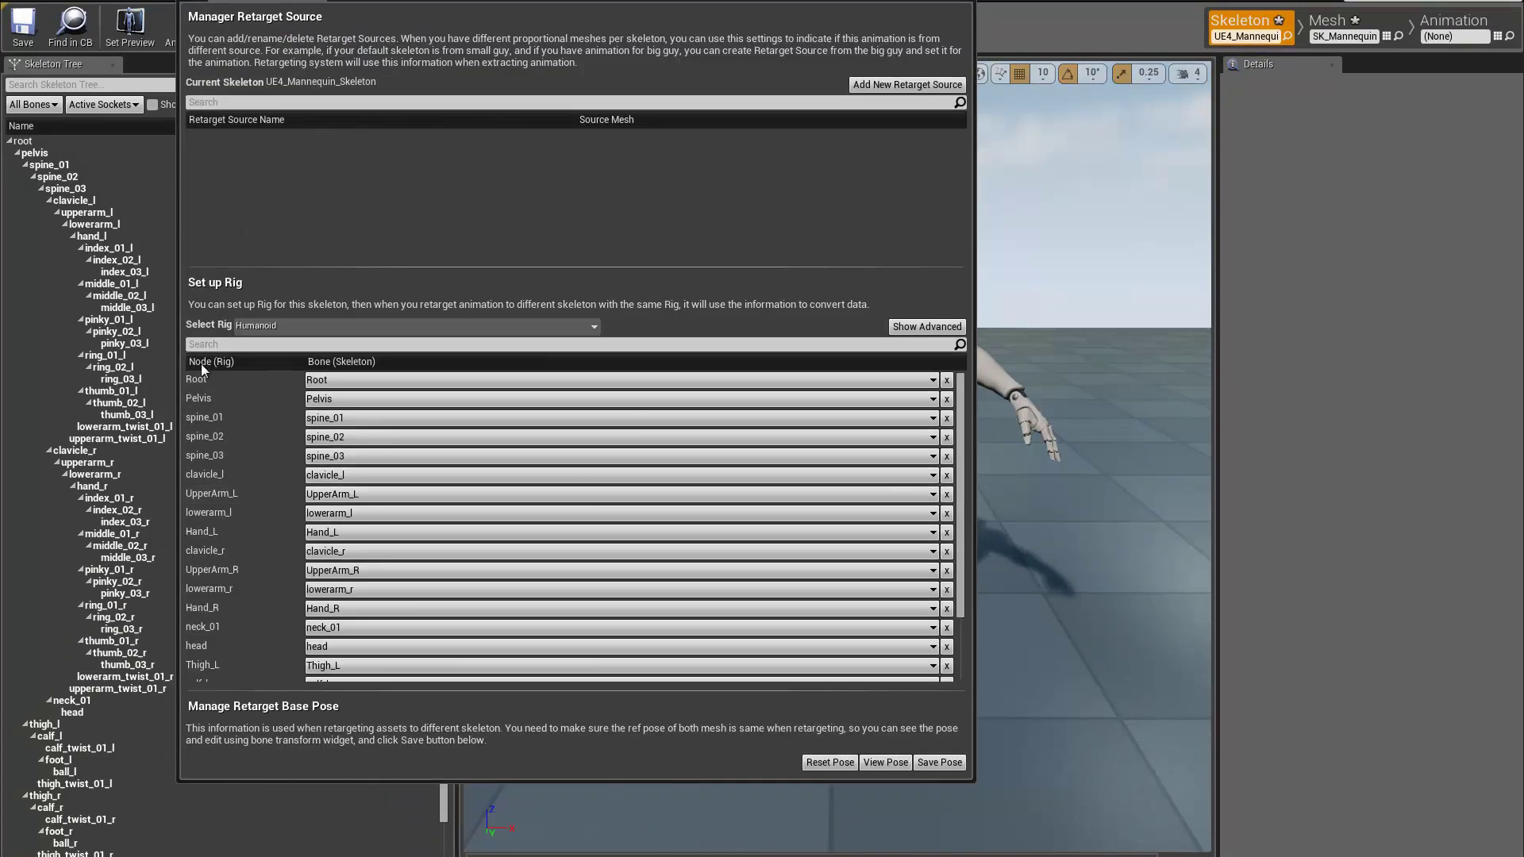
click(370, 326)
click(303, 350)
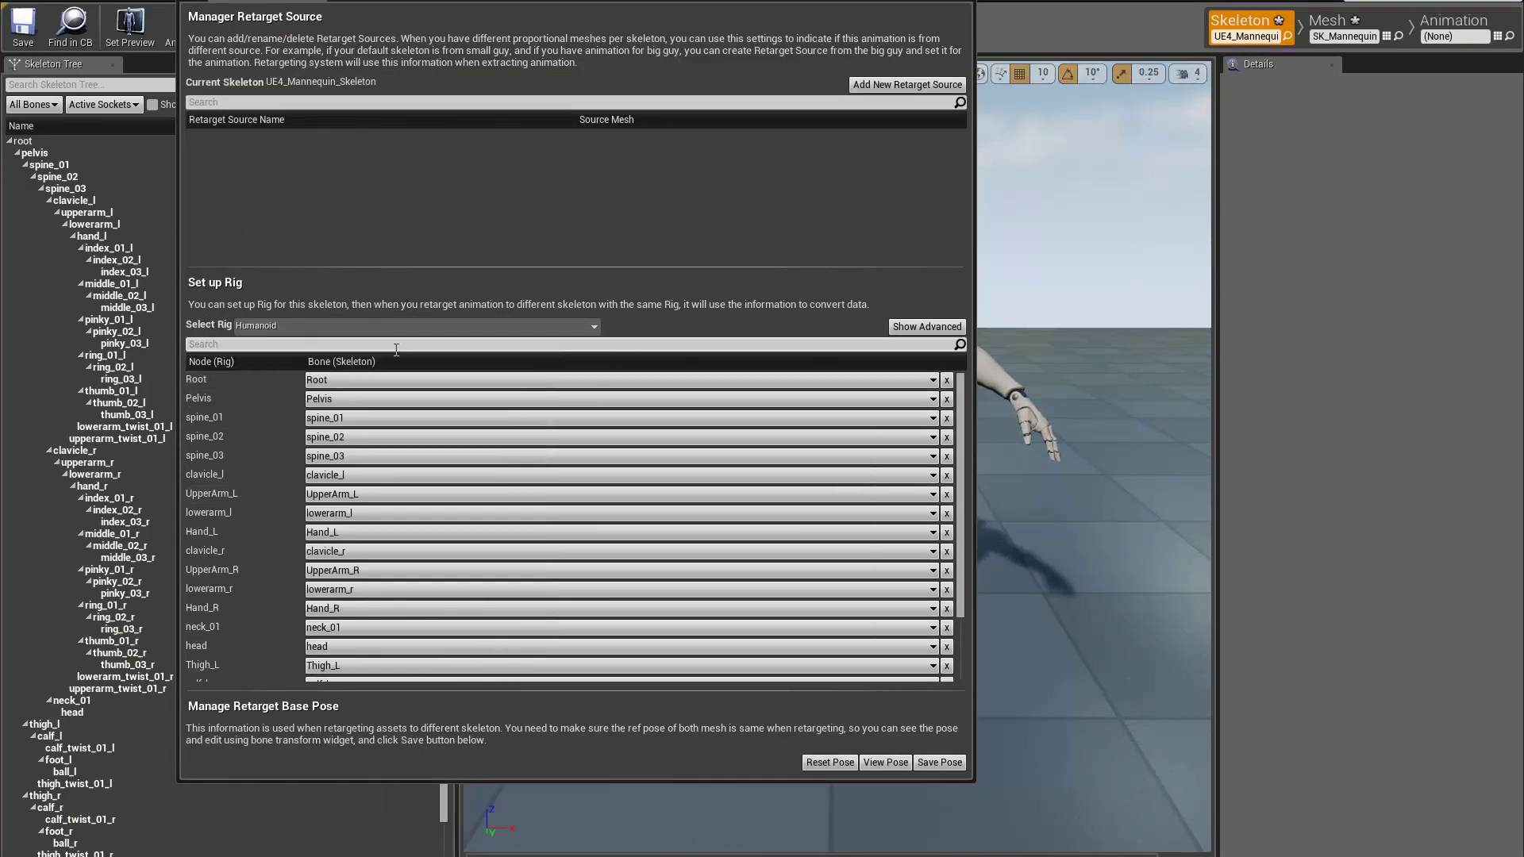
drag(962, 401, 959, 506)
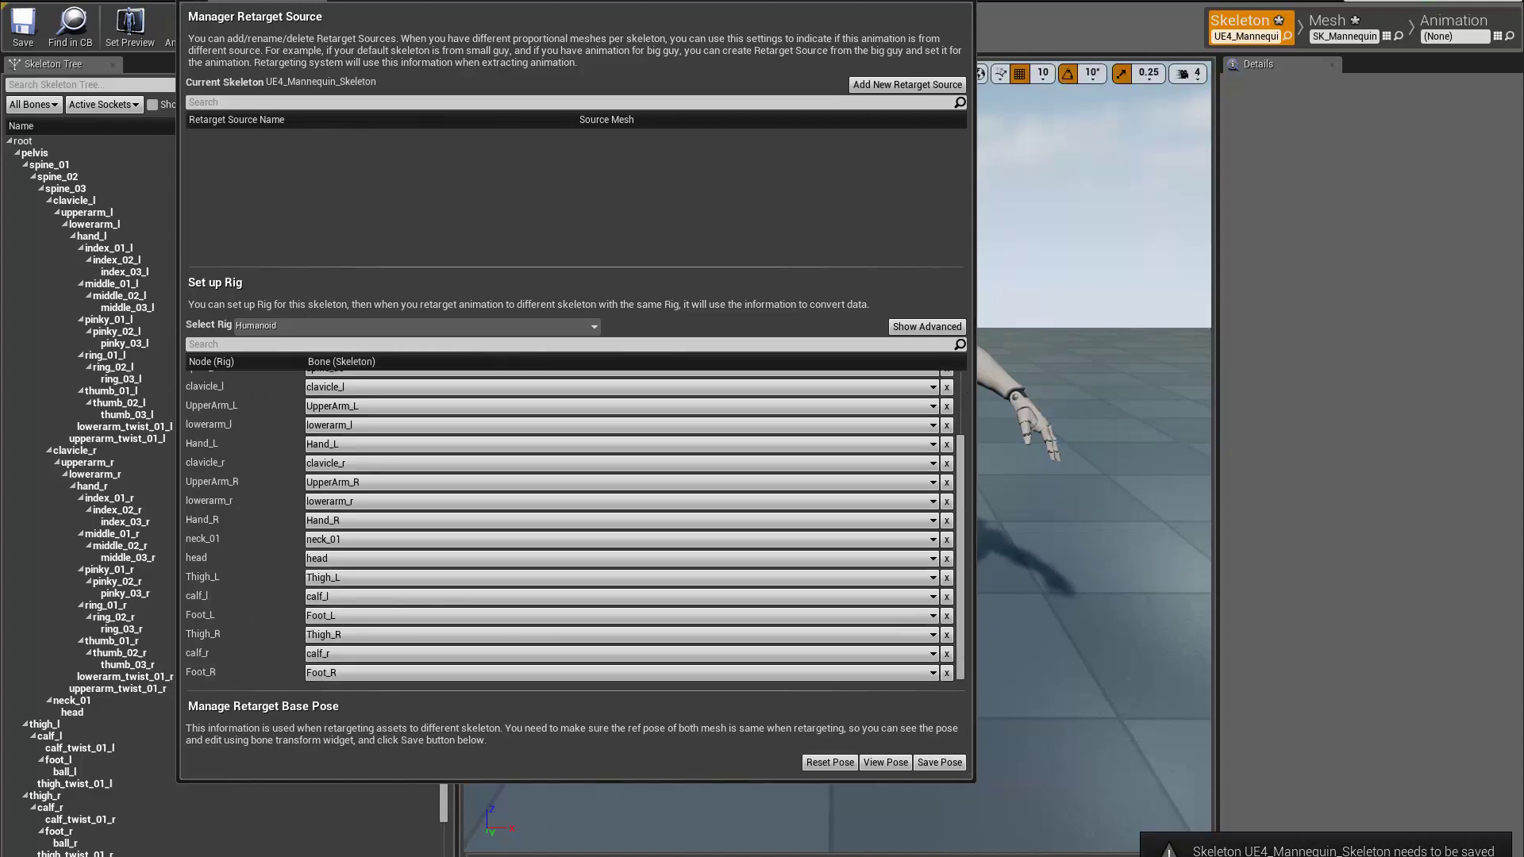
key(Escape)
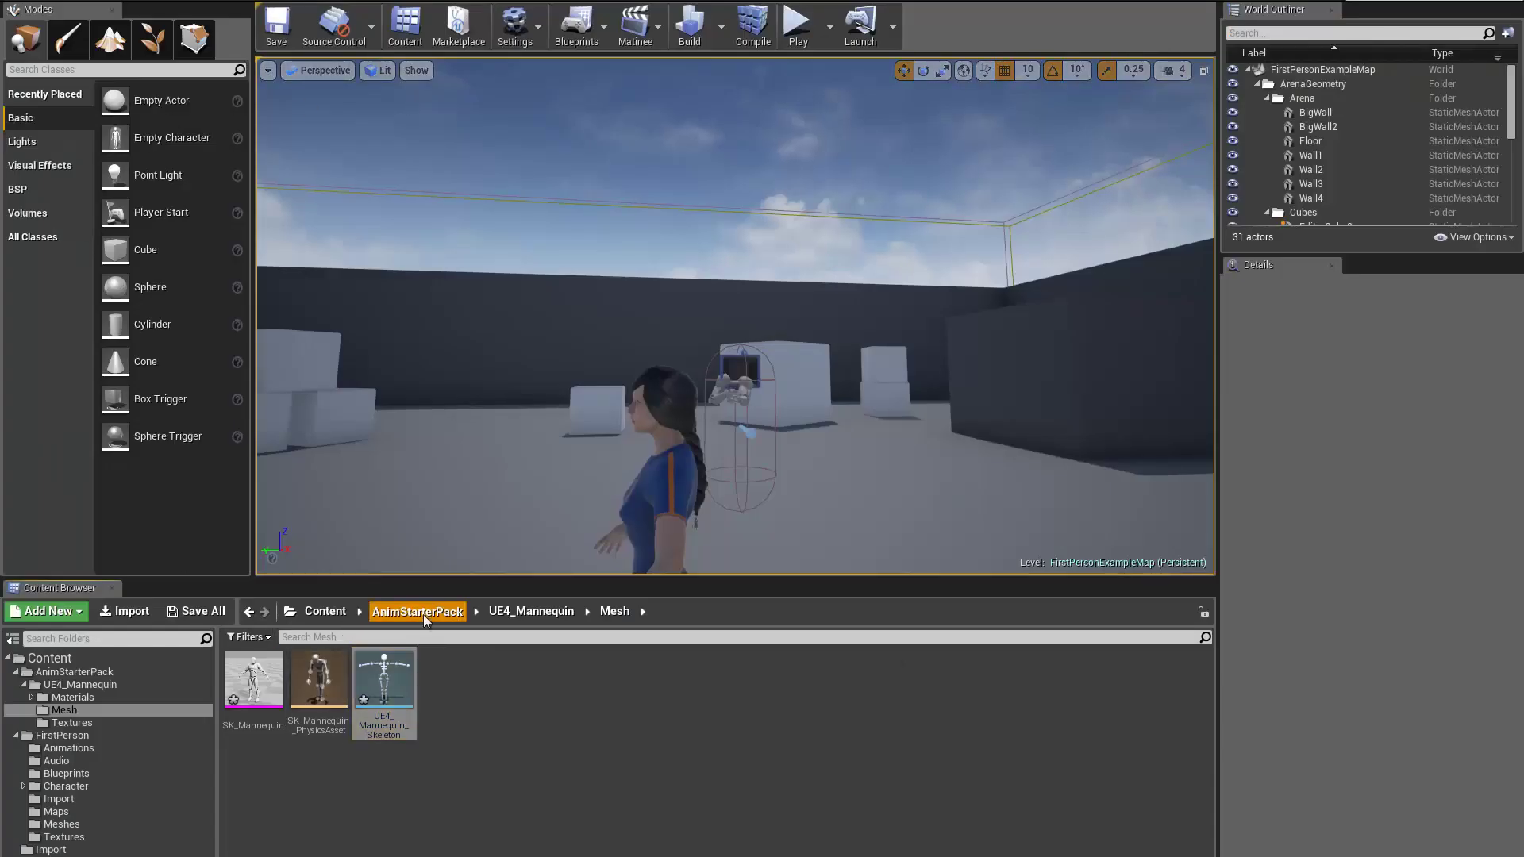
Step: Duplicate the Death_1 animation from the AnimStarterPack folder and retarget the copy to test_Skeleton
click(421, 611)
scroll(480, 734, down, 1)
right_click(397, 702)
mouse_move(518, 341)
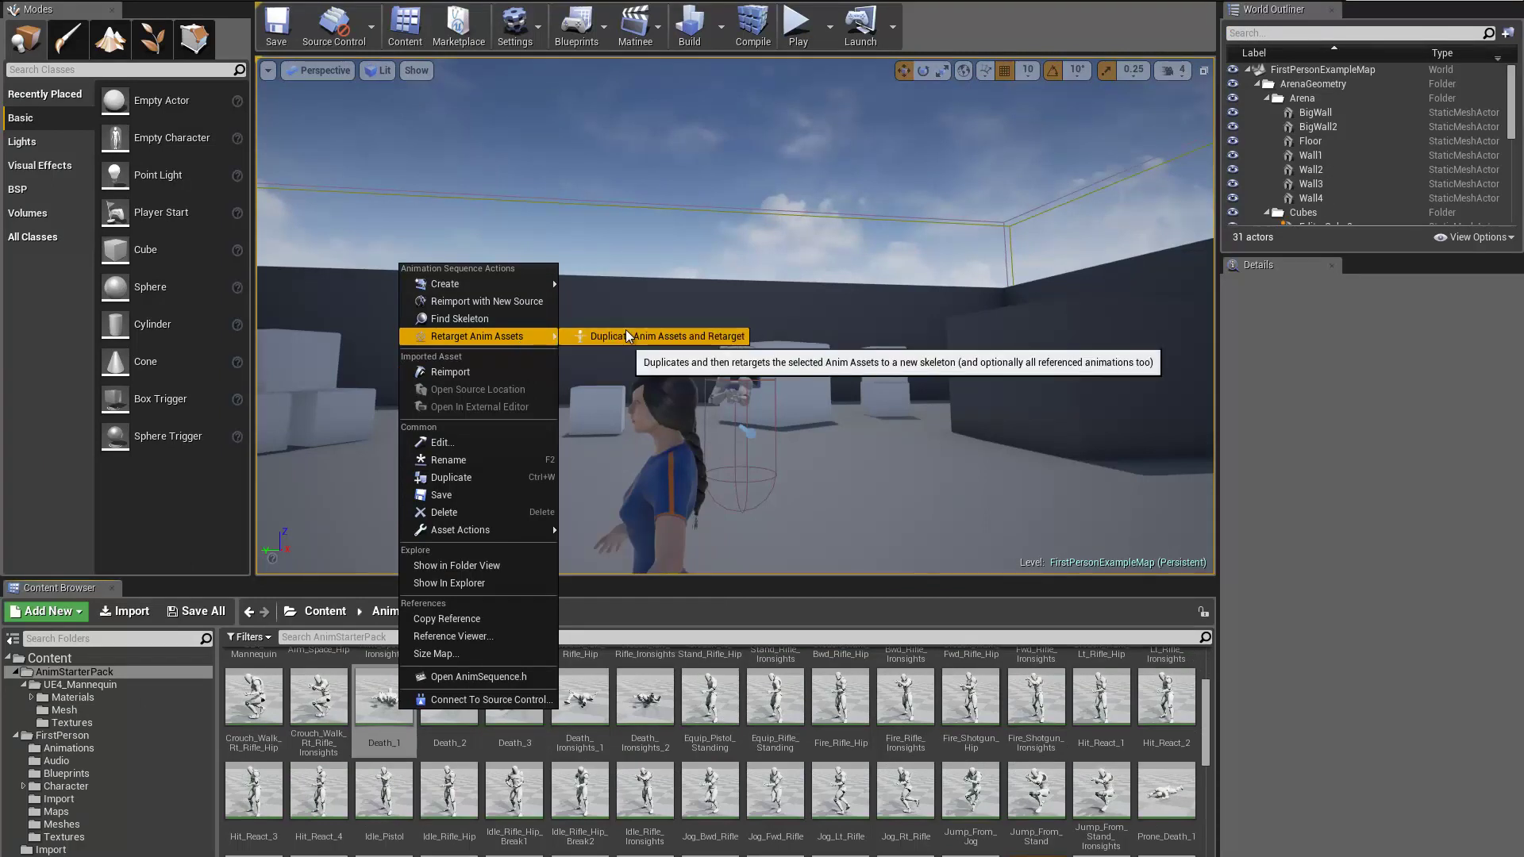
click(627, 336)
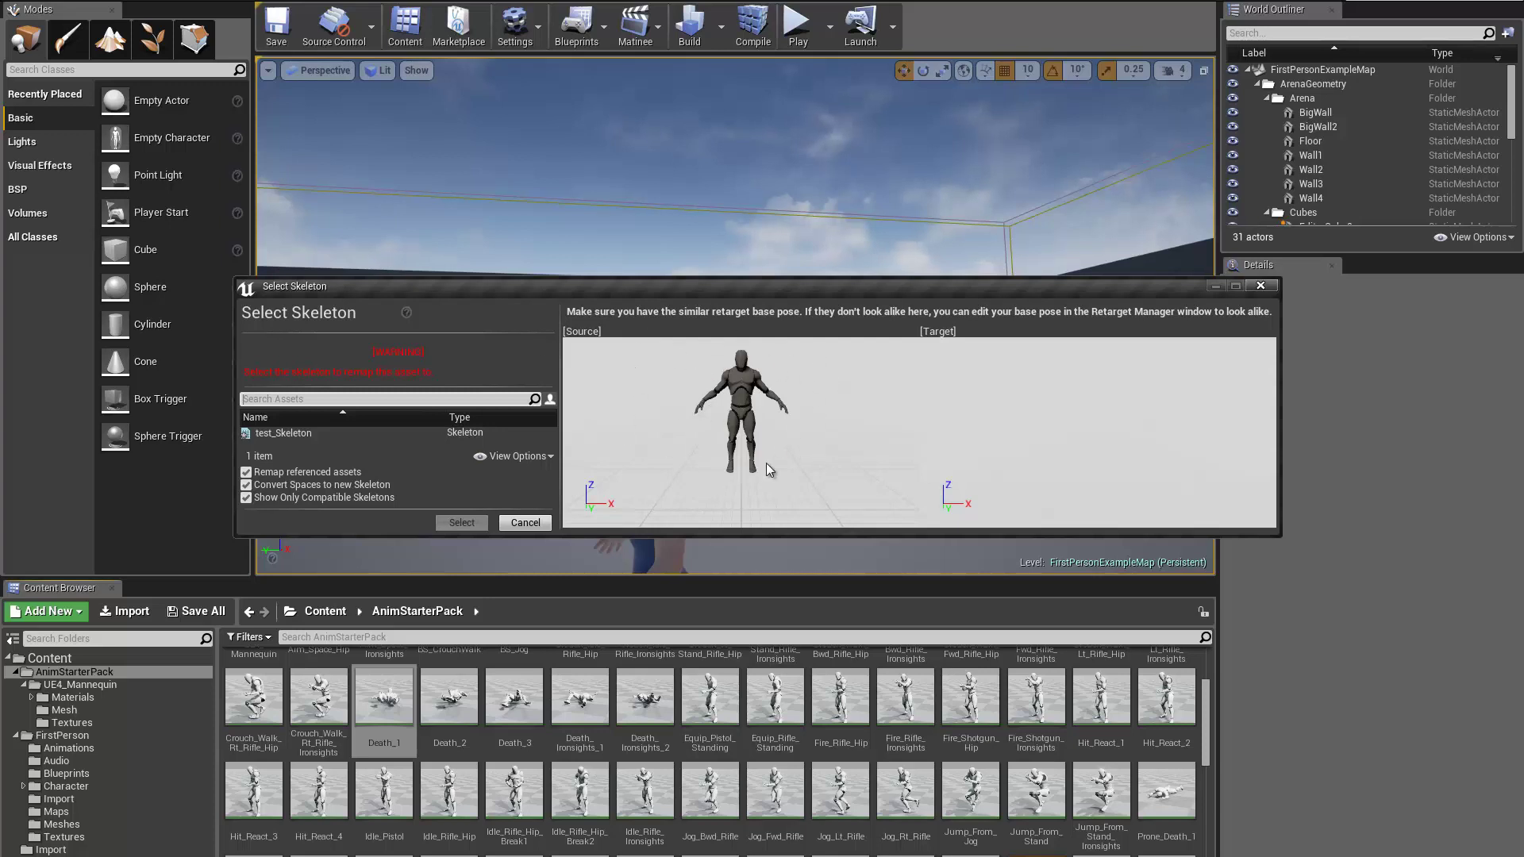
click(284, 433)
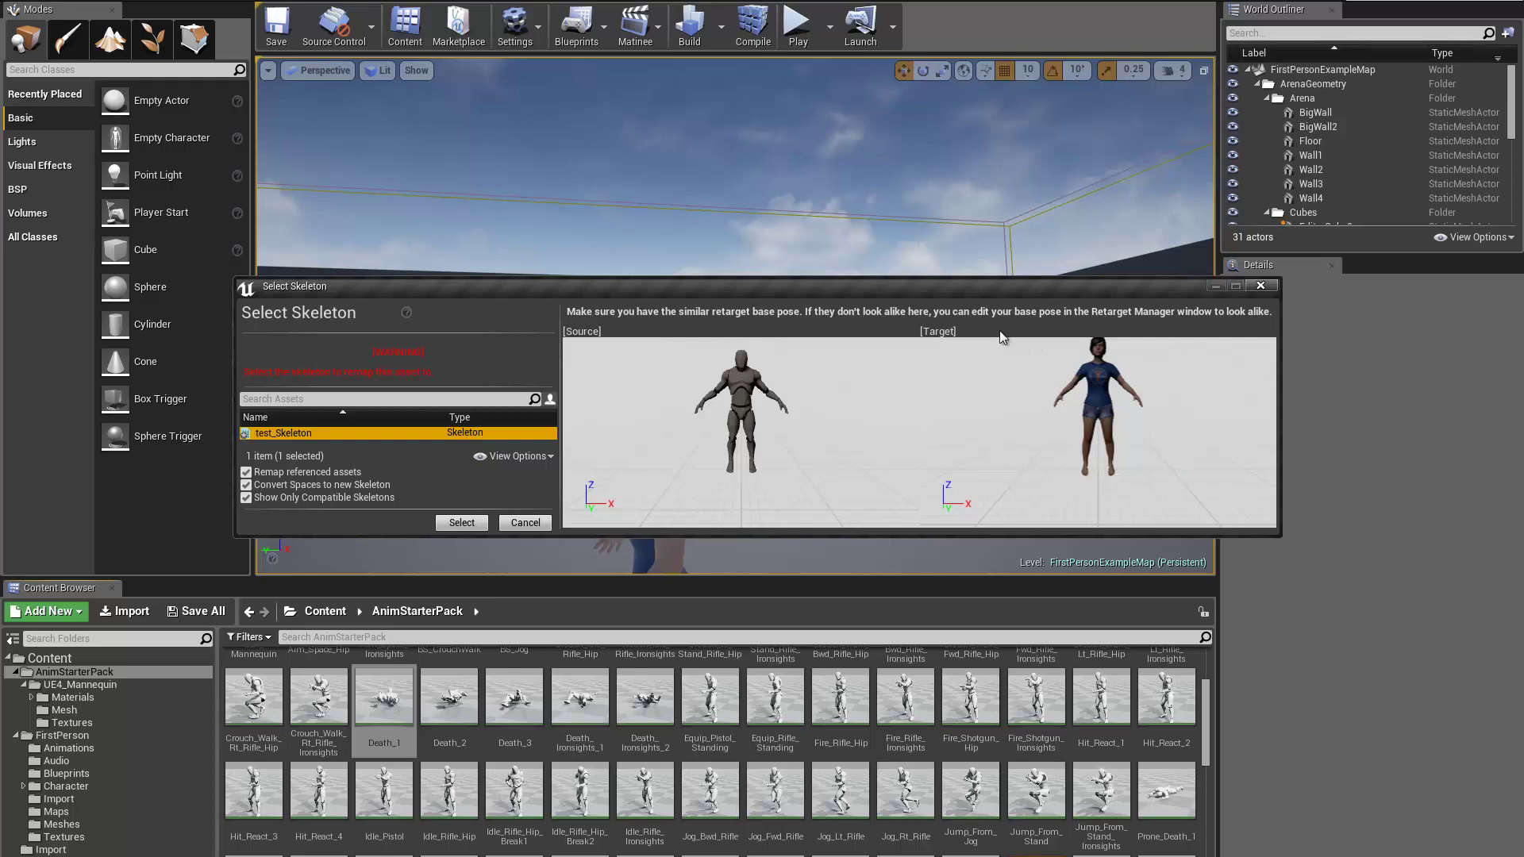
click(469, 525)
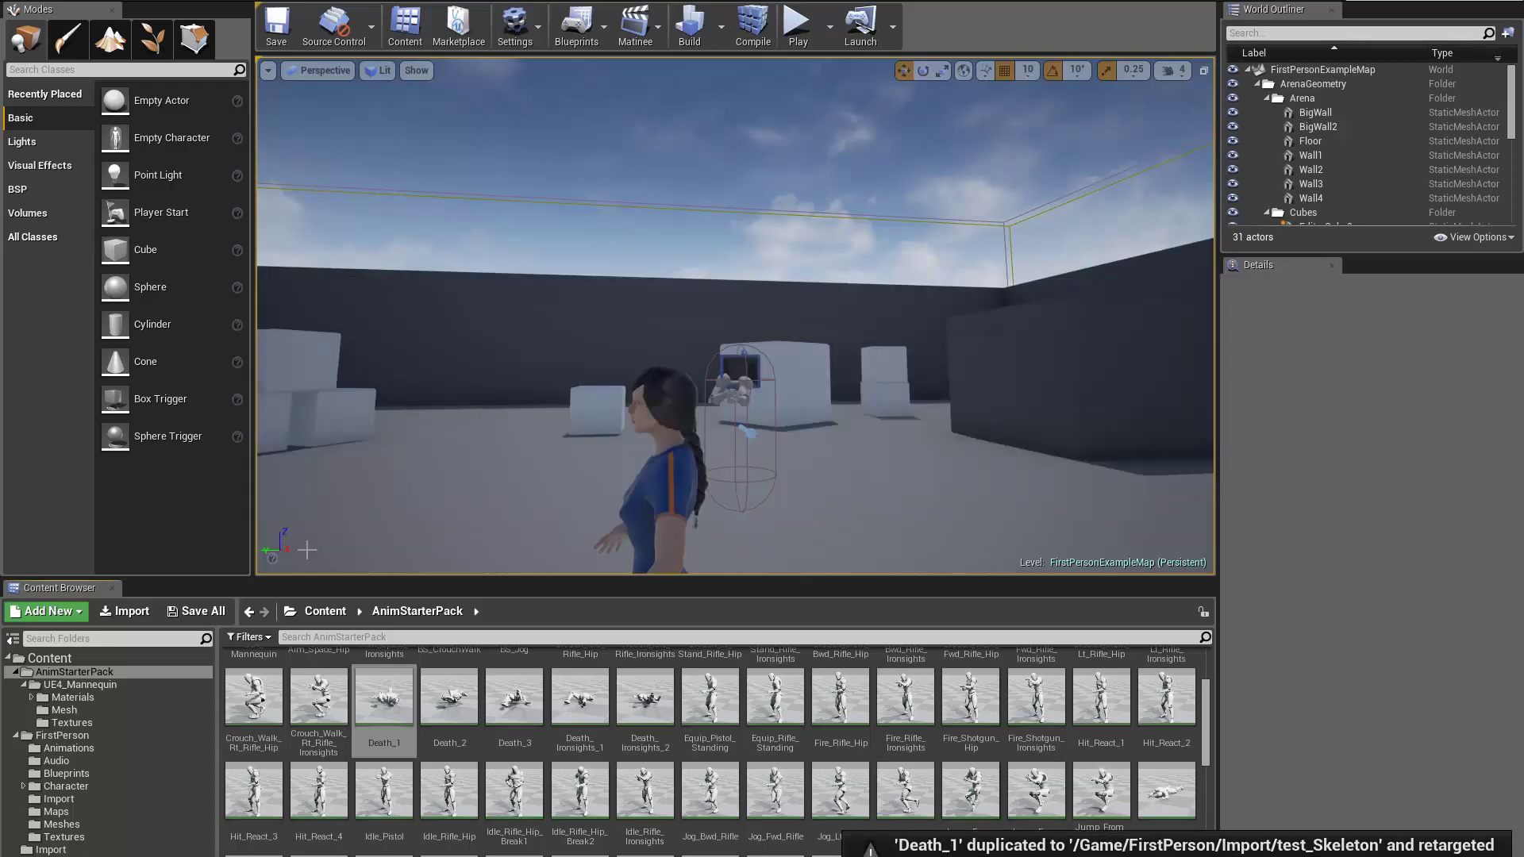
Step: Open Death_1_Copy from the FirstPerson Import folder and examine the female character's motion from several angles
click(71, 796)
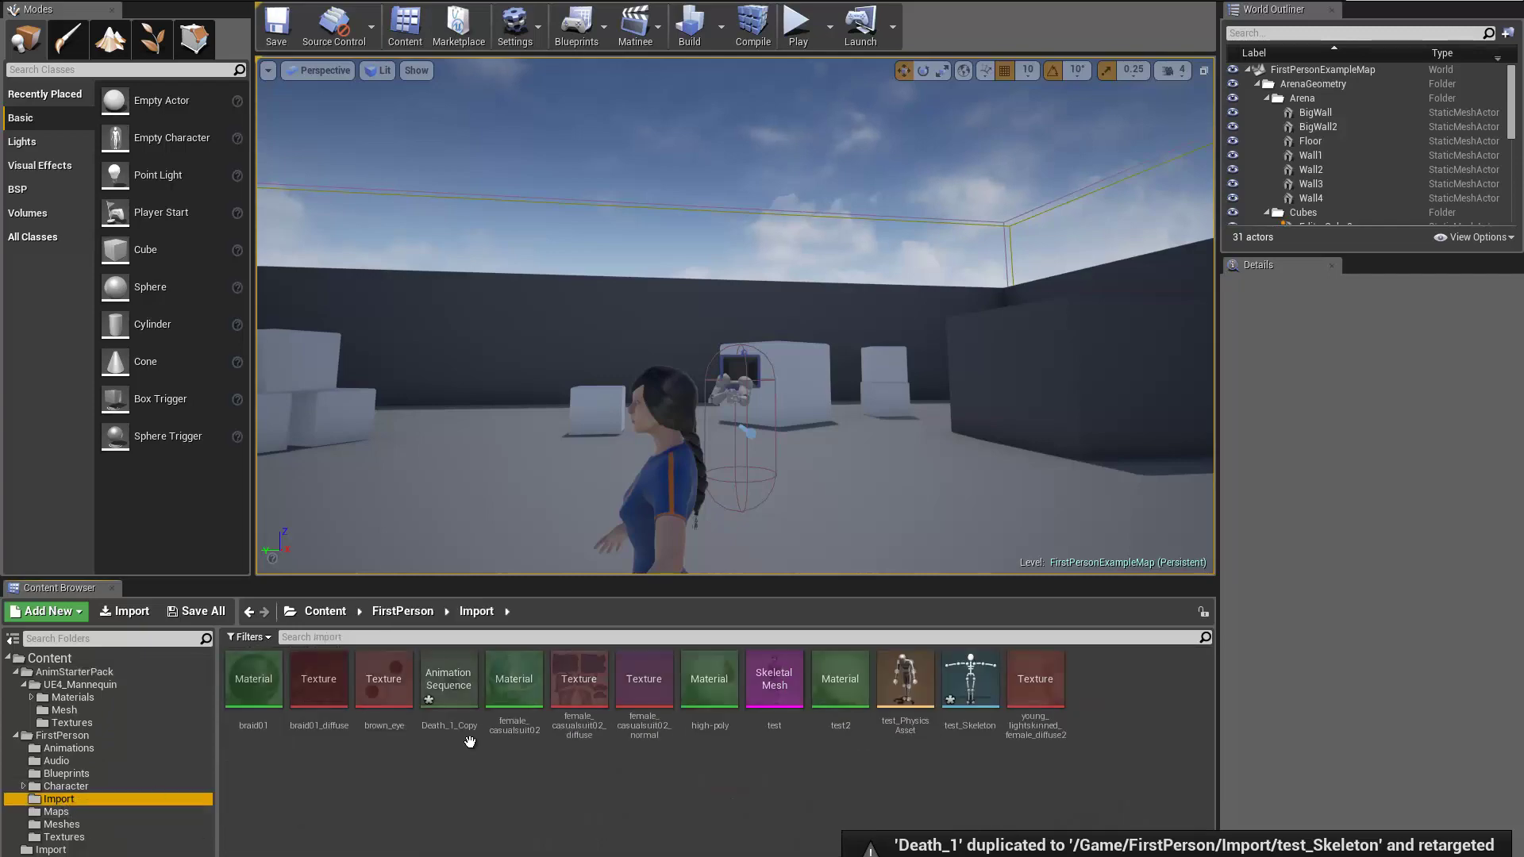
click(470, 689)
double_click(472, 690)
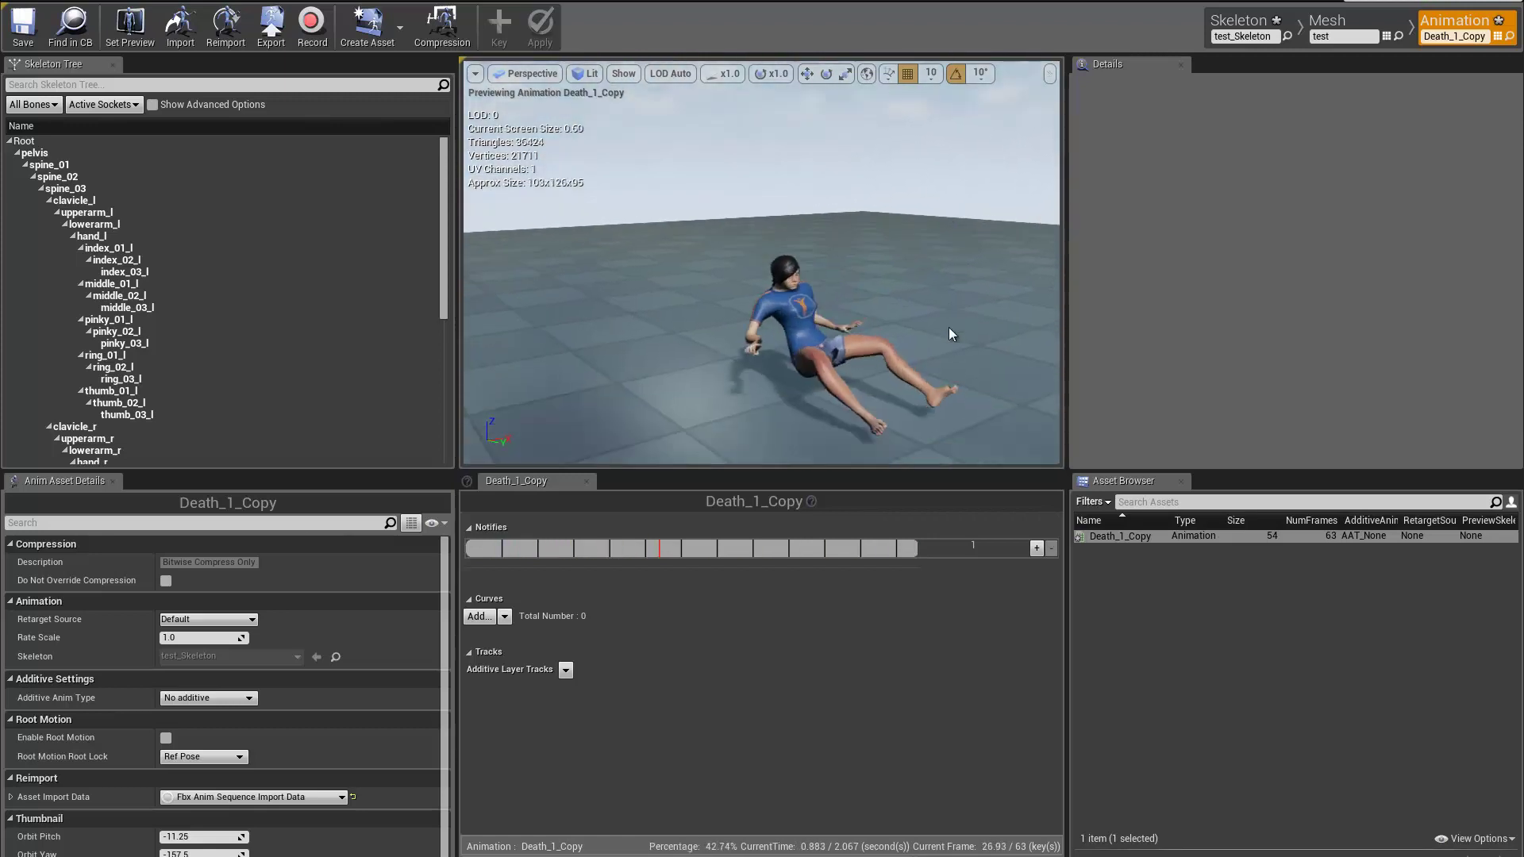
scroll(949, 329, up, 10)
key(f)
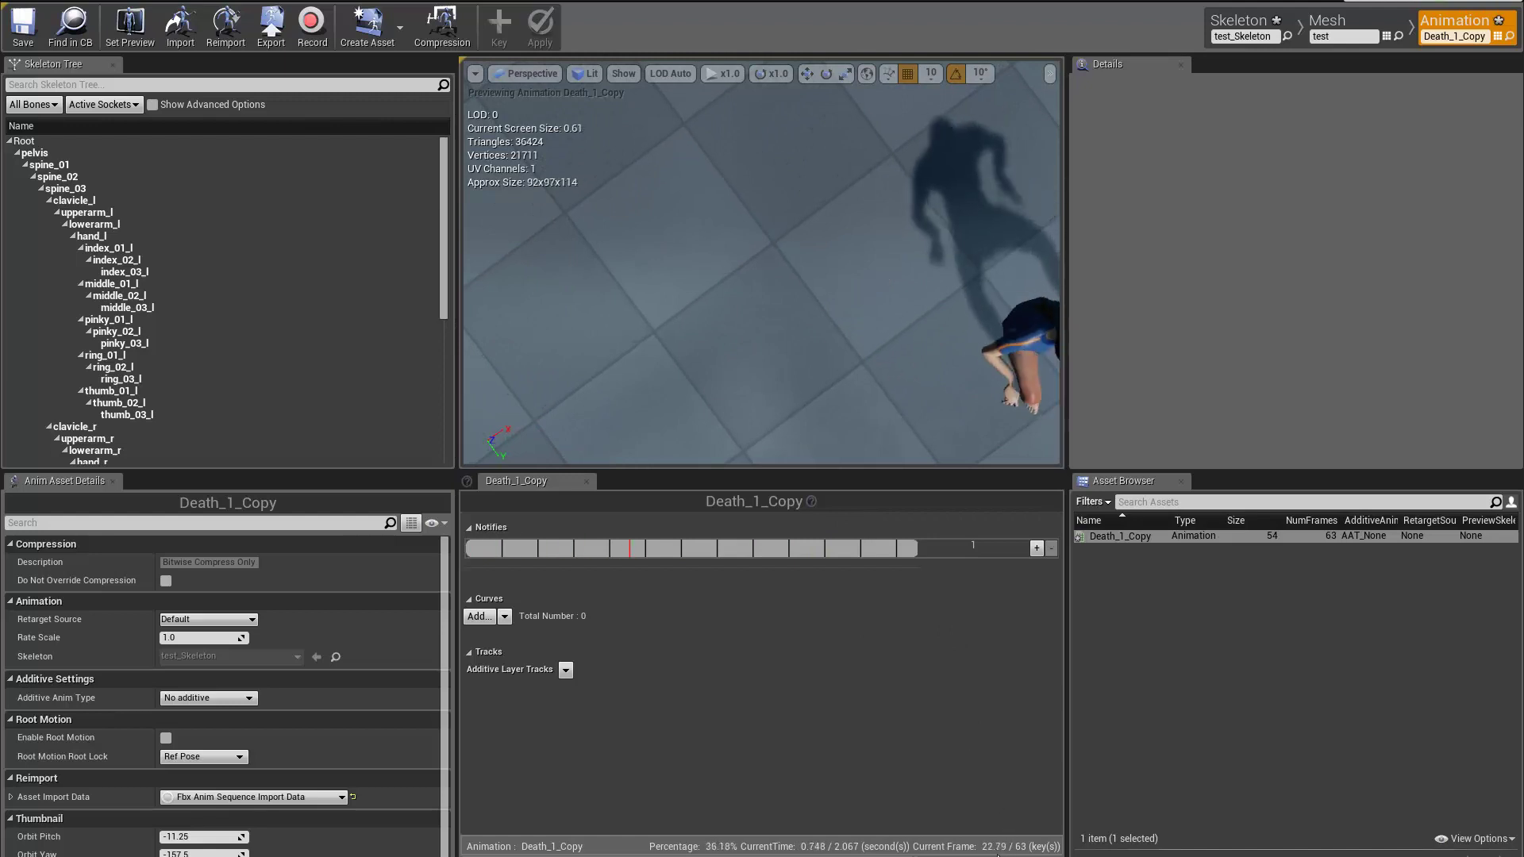
drag(807, 383, 936, 207)
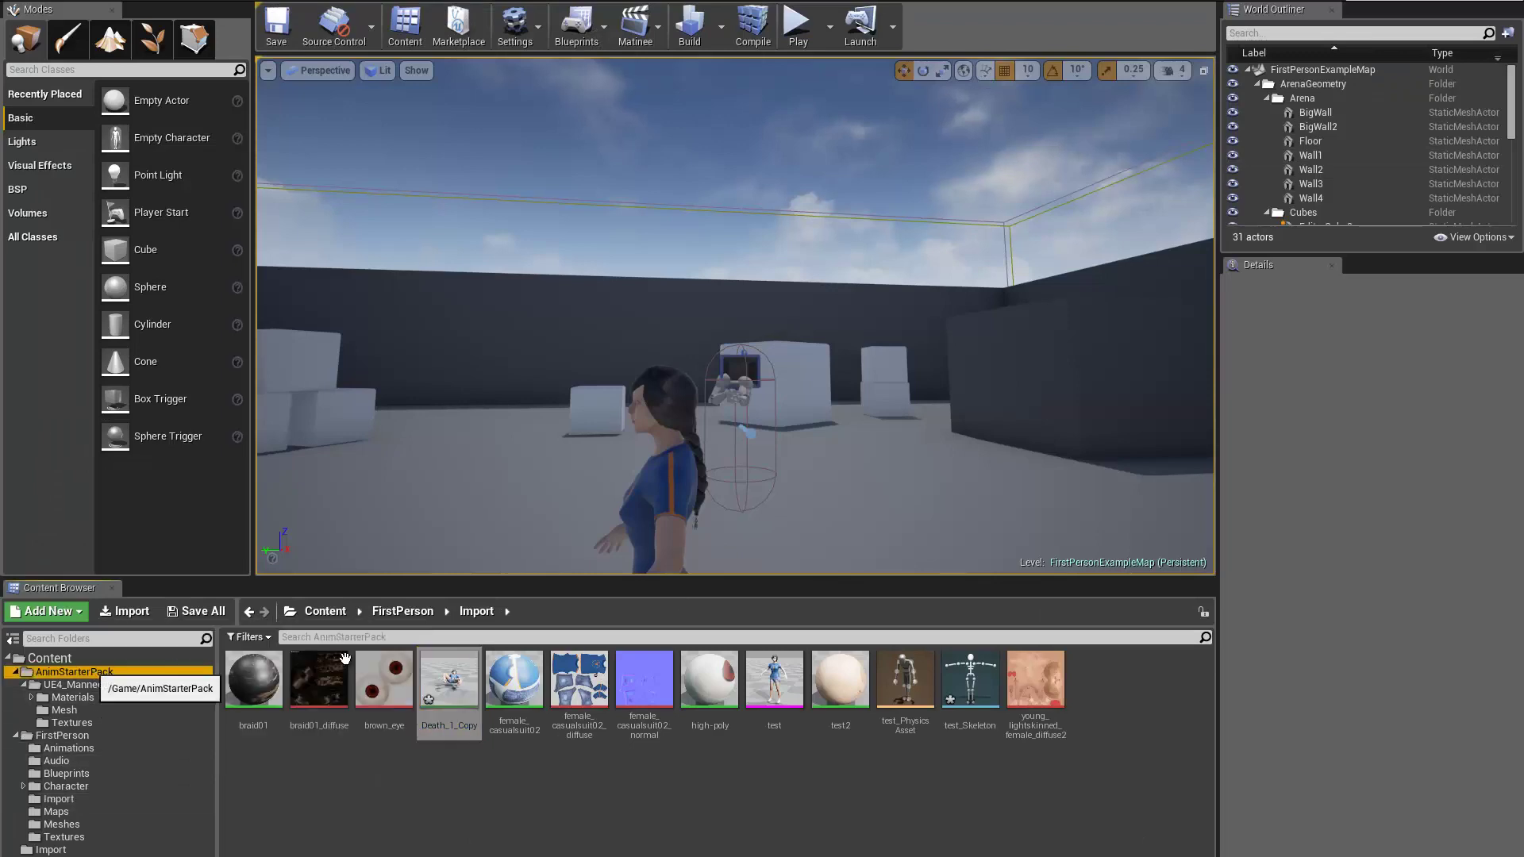
Step: Duplicate the Idle_Pistol animation from AnimStarterPack and retarget the copy to test_Skeleton
click(89, 670)
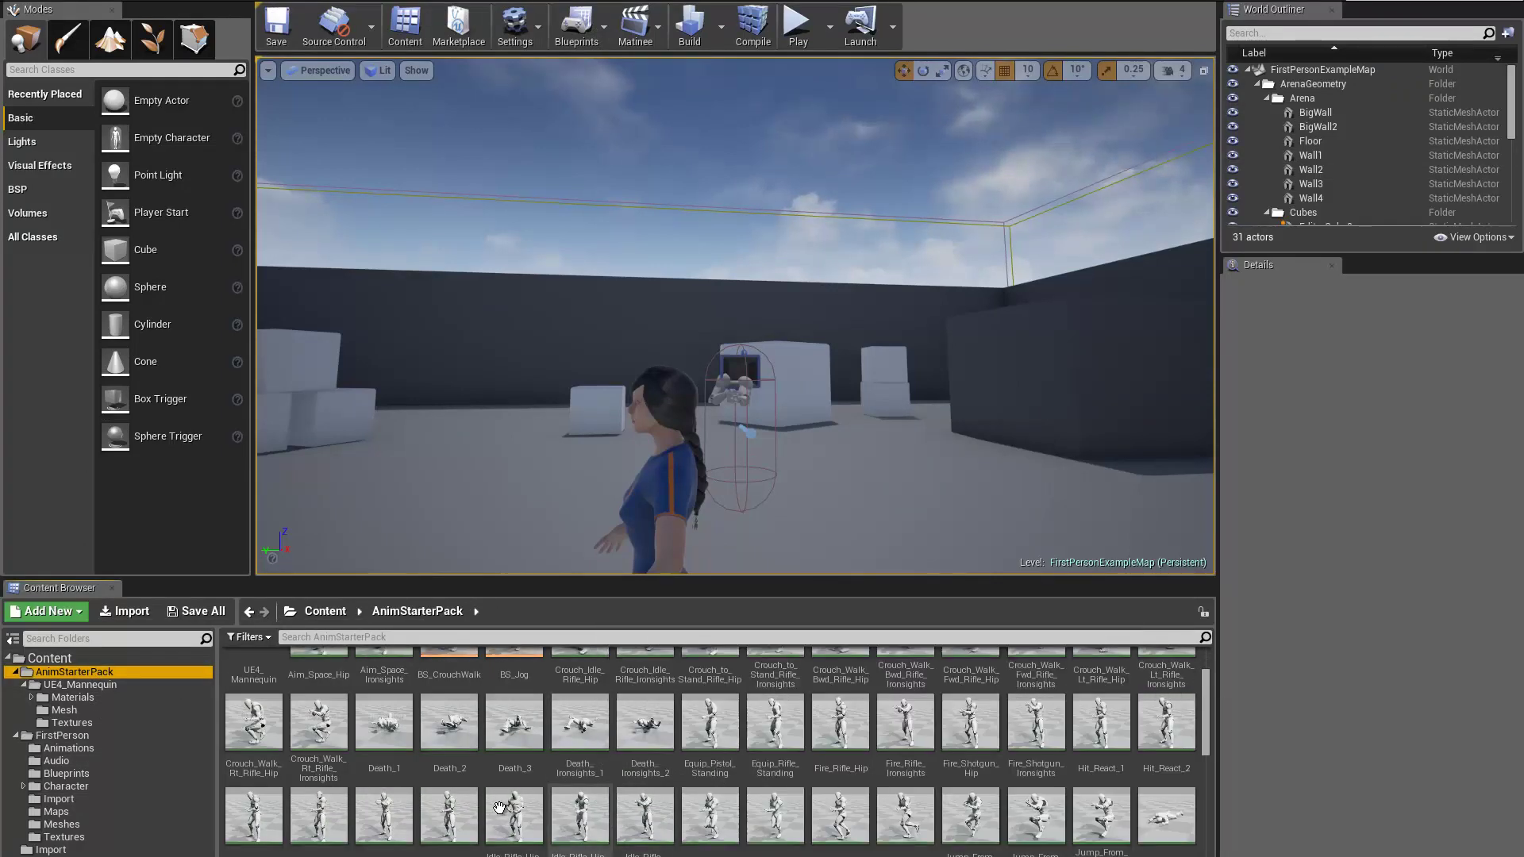
scroll(429, 826, down, 1)
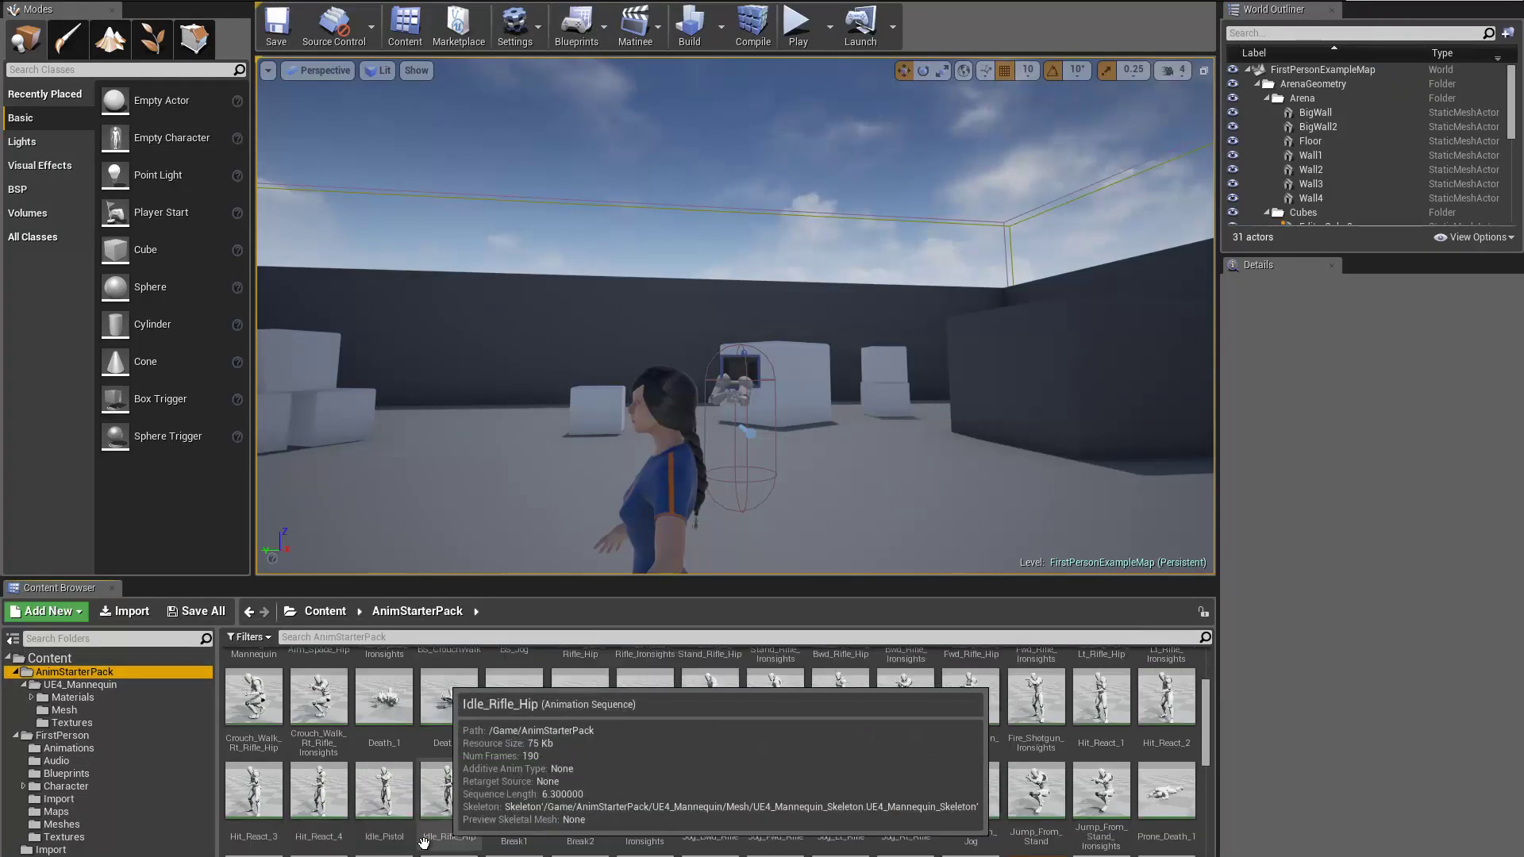
right_click(375, 796)
mouse_move(467, 433)
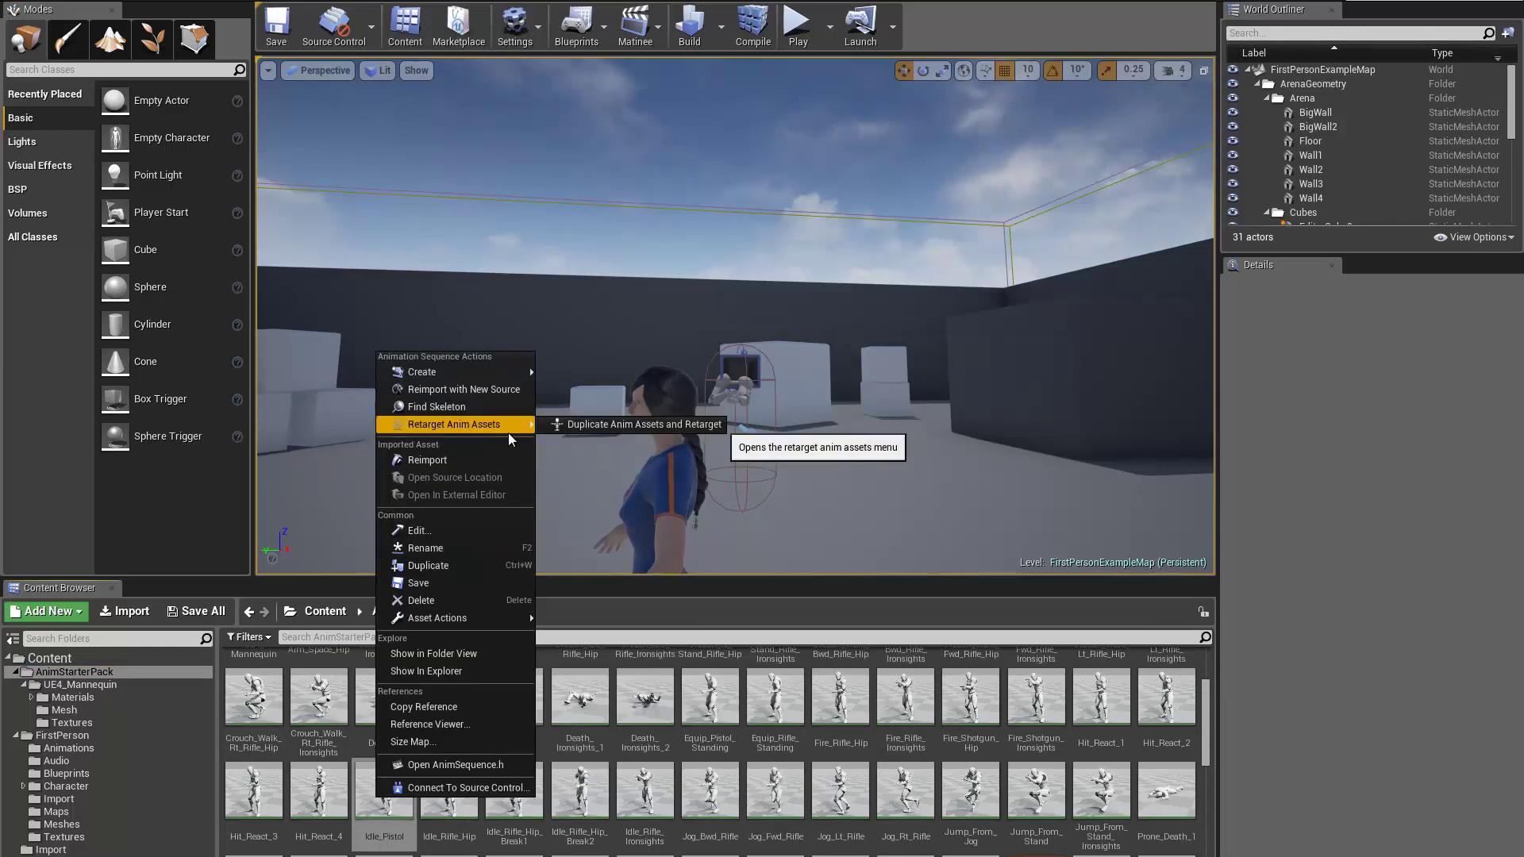
click(564, 422)
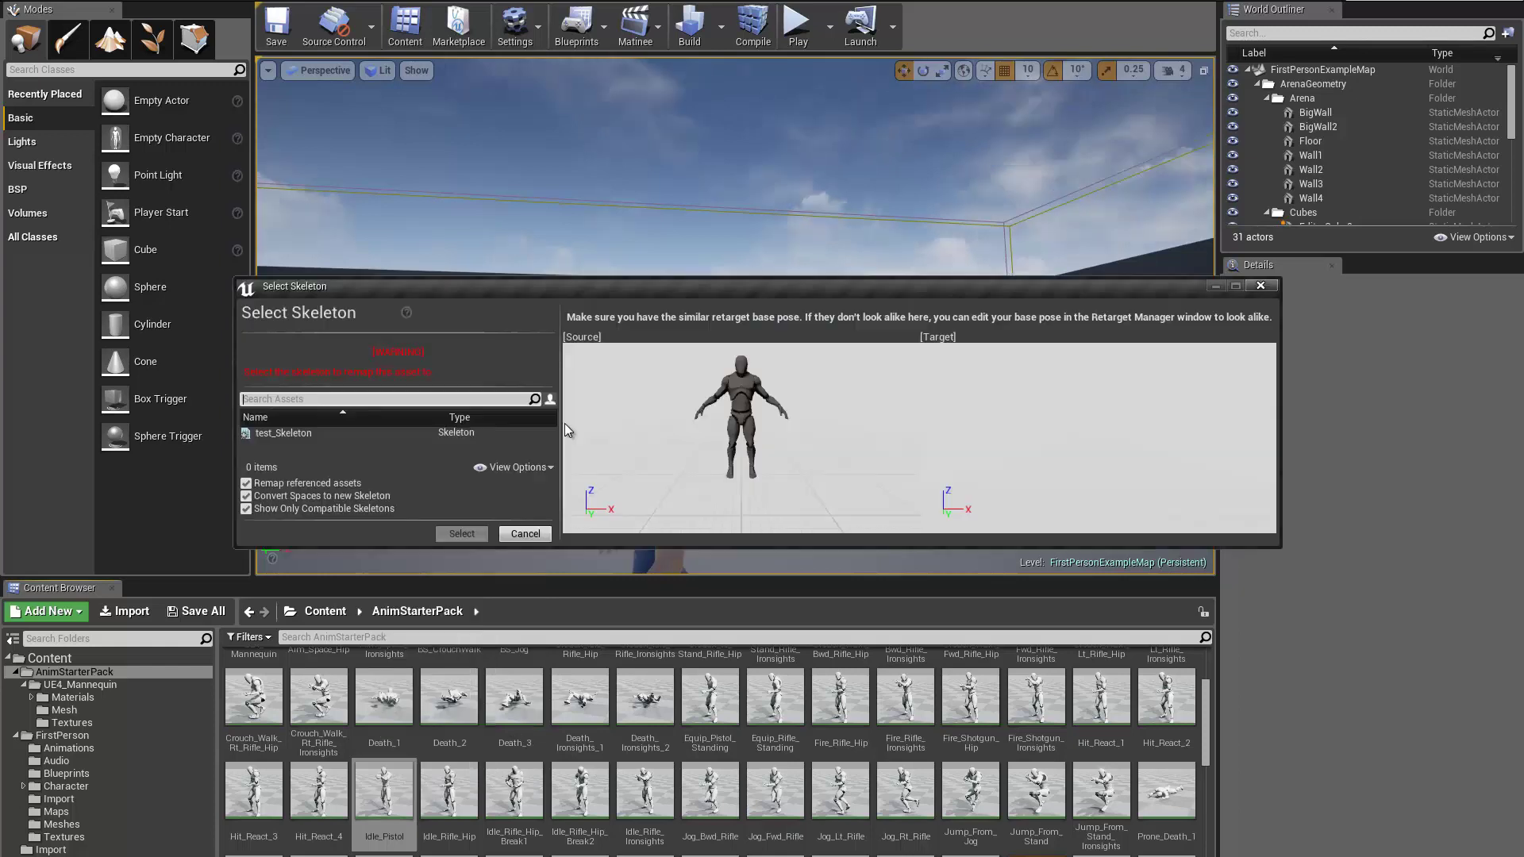
click(263, 434)
click(461, 522)
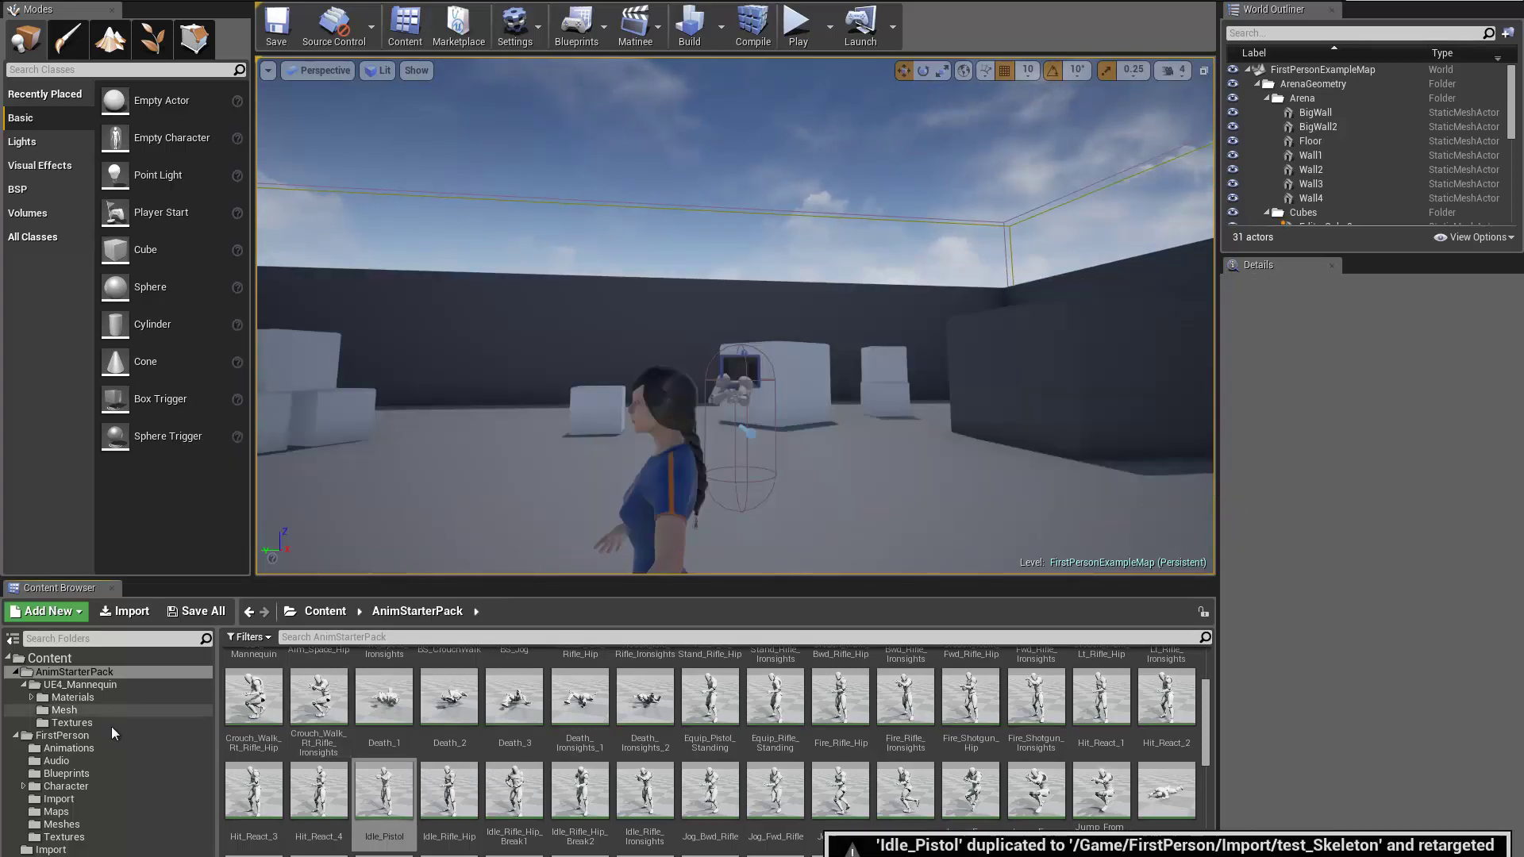
Step: Open Idle_Pistol_Copy from the FirstPerson Import folder and inspect the hand_r bone in its skeleton
click(67, 800)
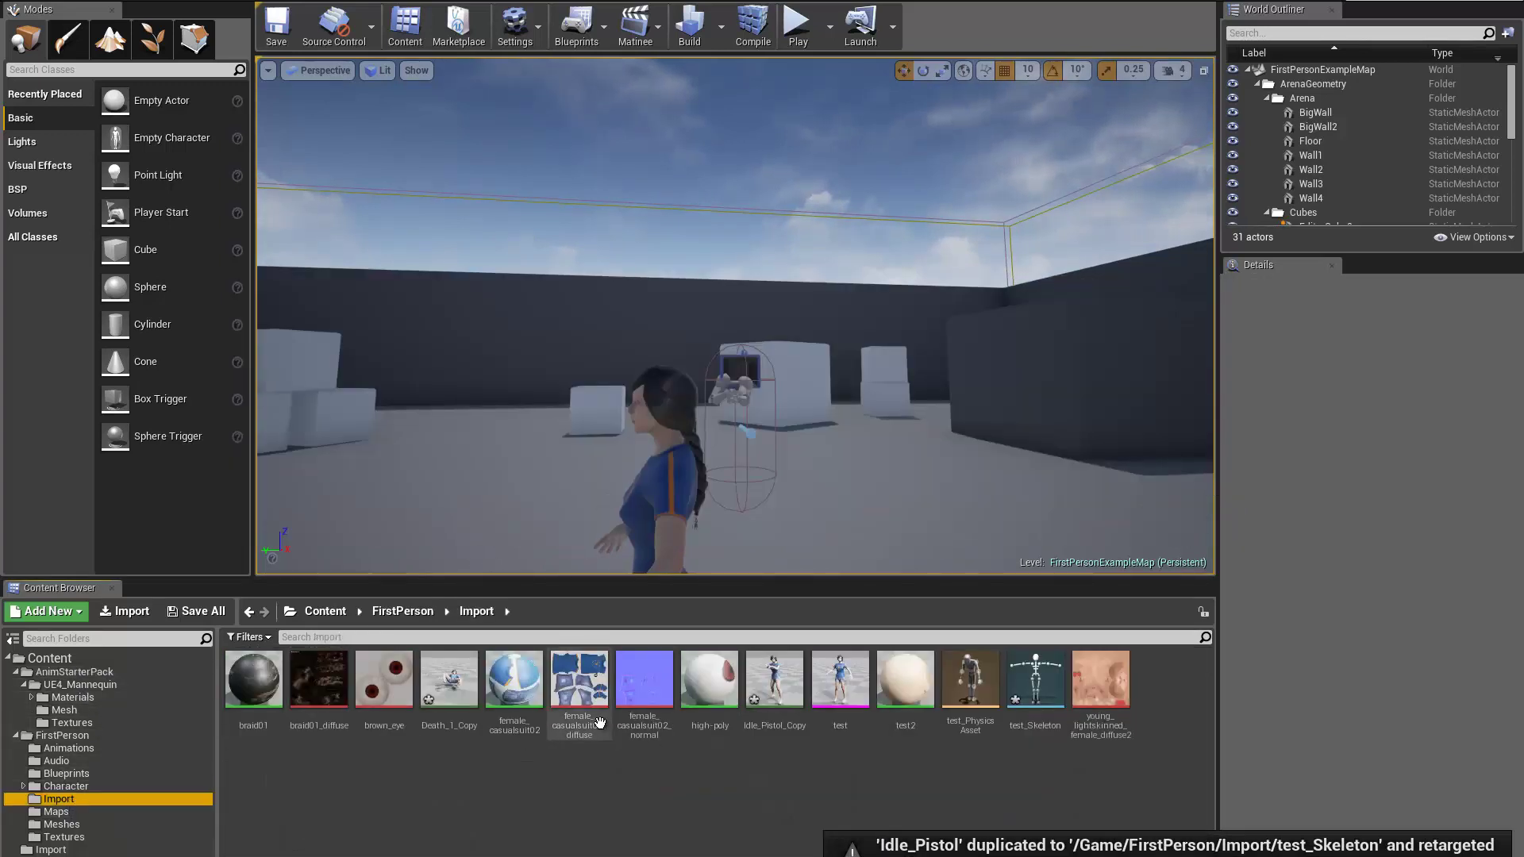
double_click(774, 708)
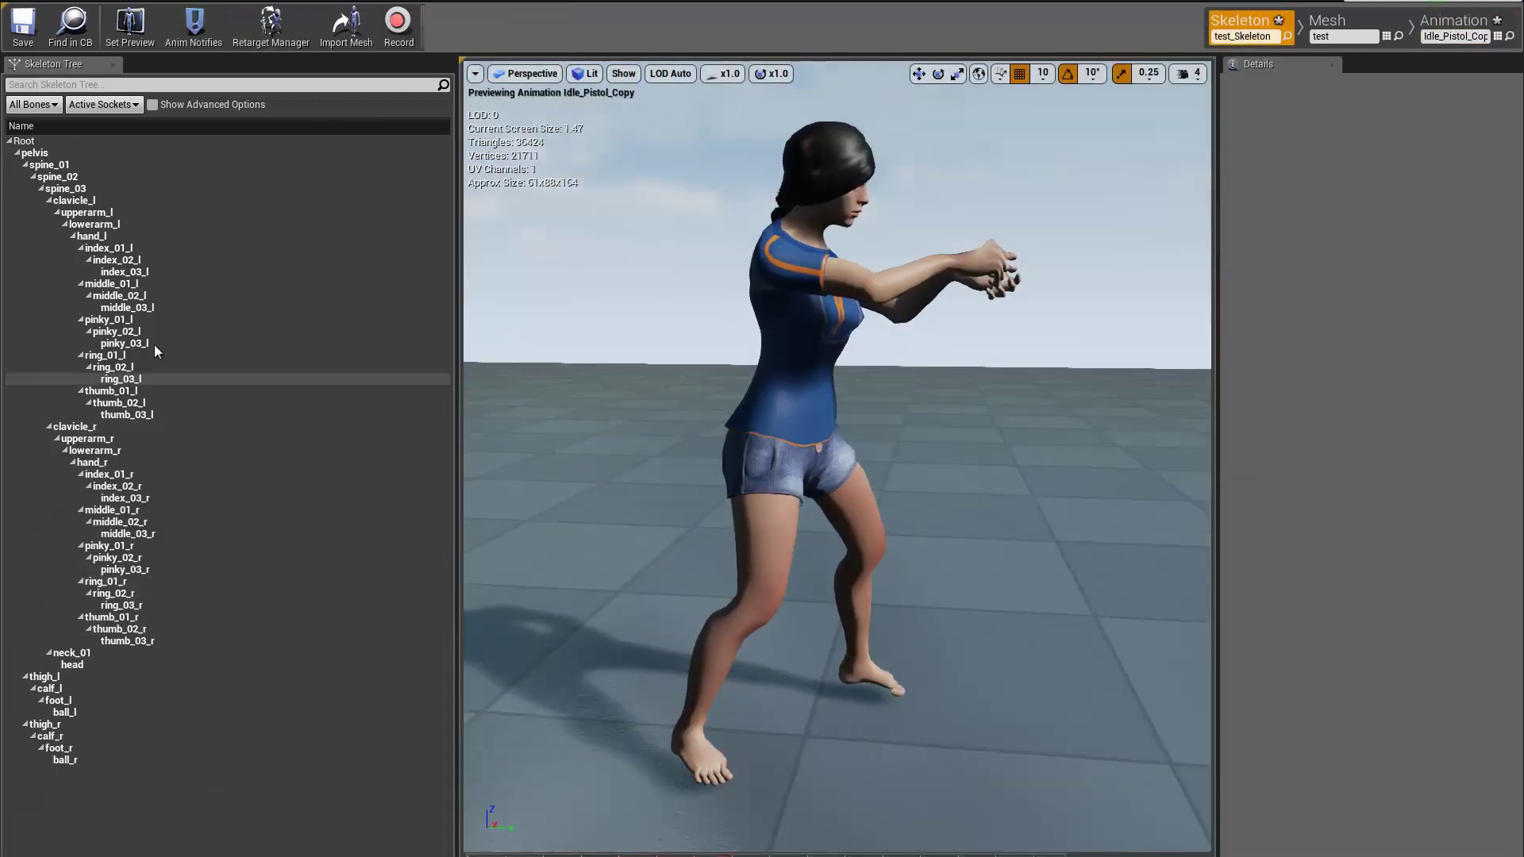
click(92, 462)
key(f)
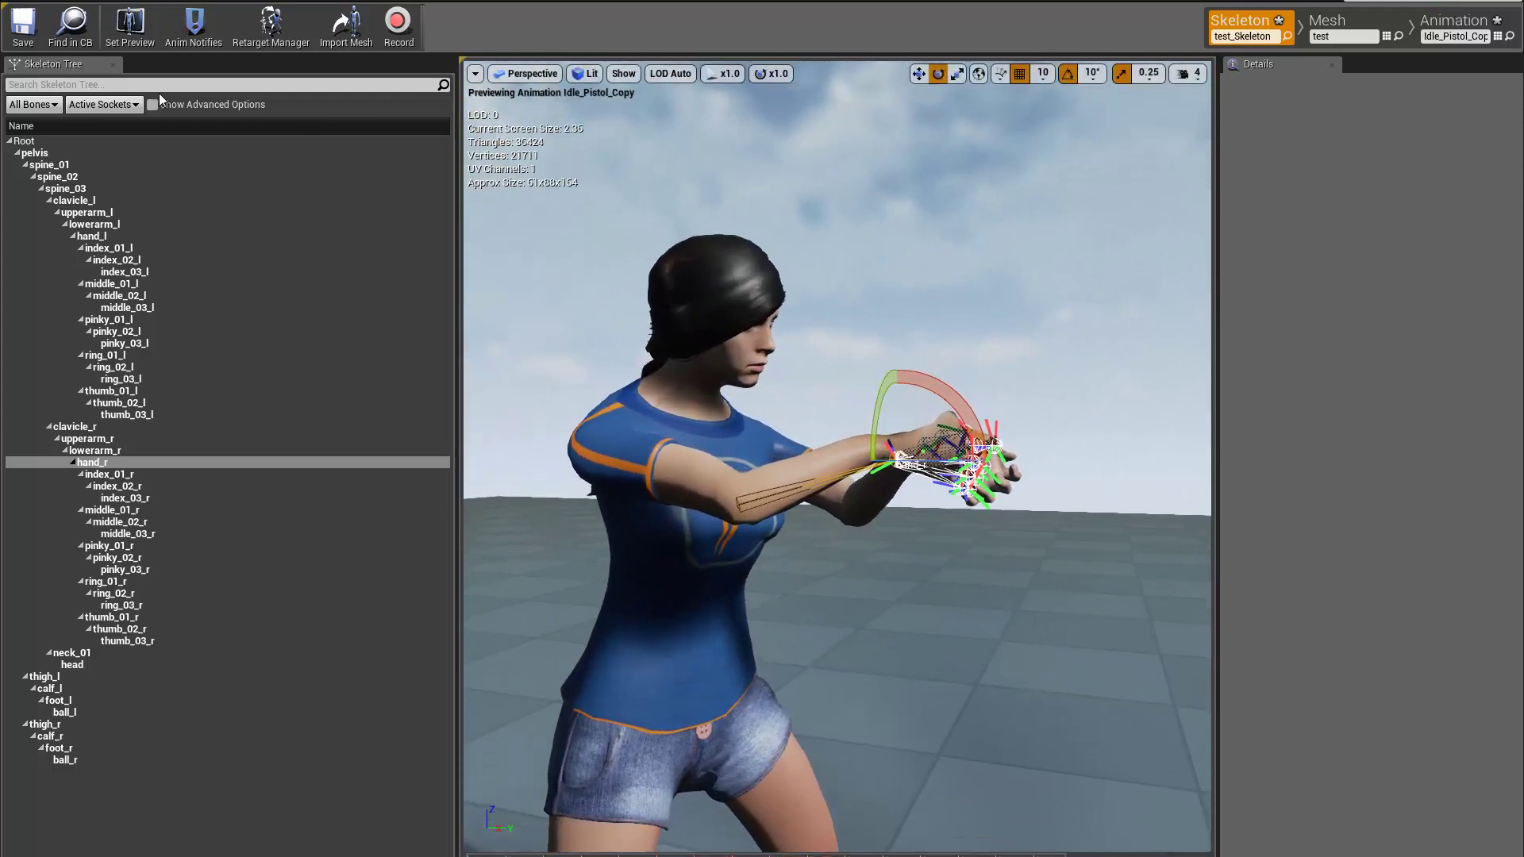
Step: Show the skeleton tree's advanced options and recursively set translation retargeting to Skeleton from hand_r, then inspect both hands
click(152, 105)
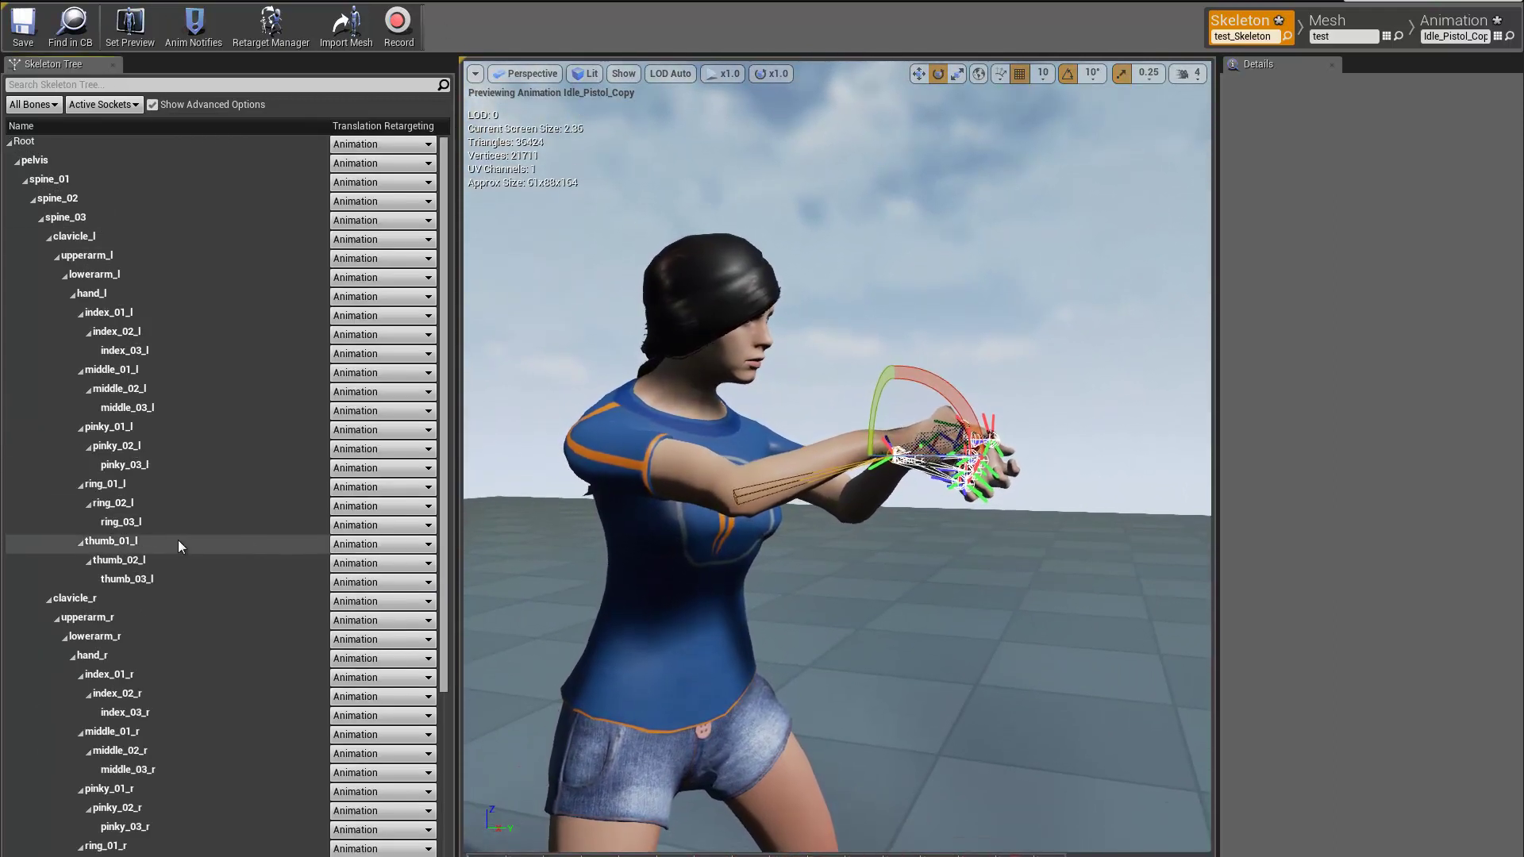
scroll(174, 538, down, 3)
click(111, 530)
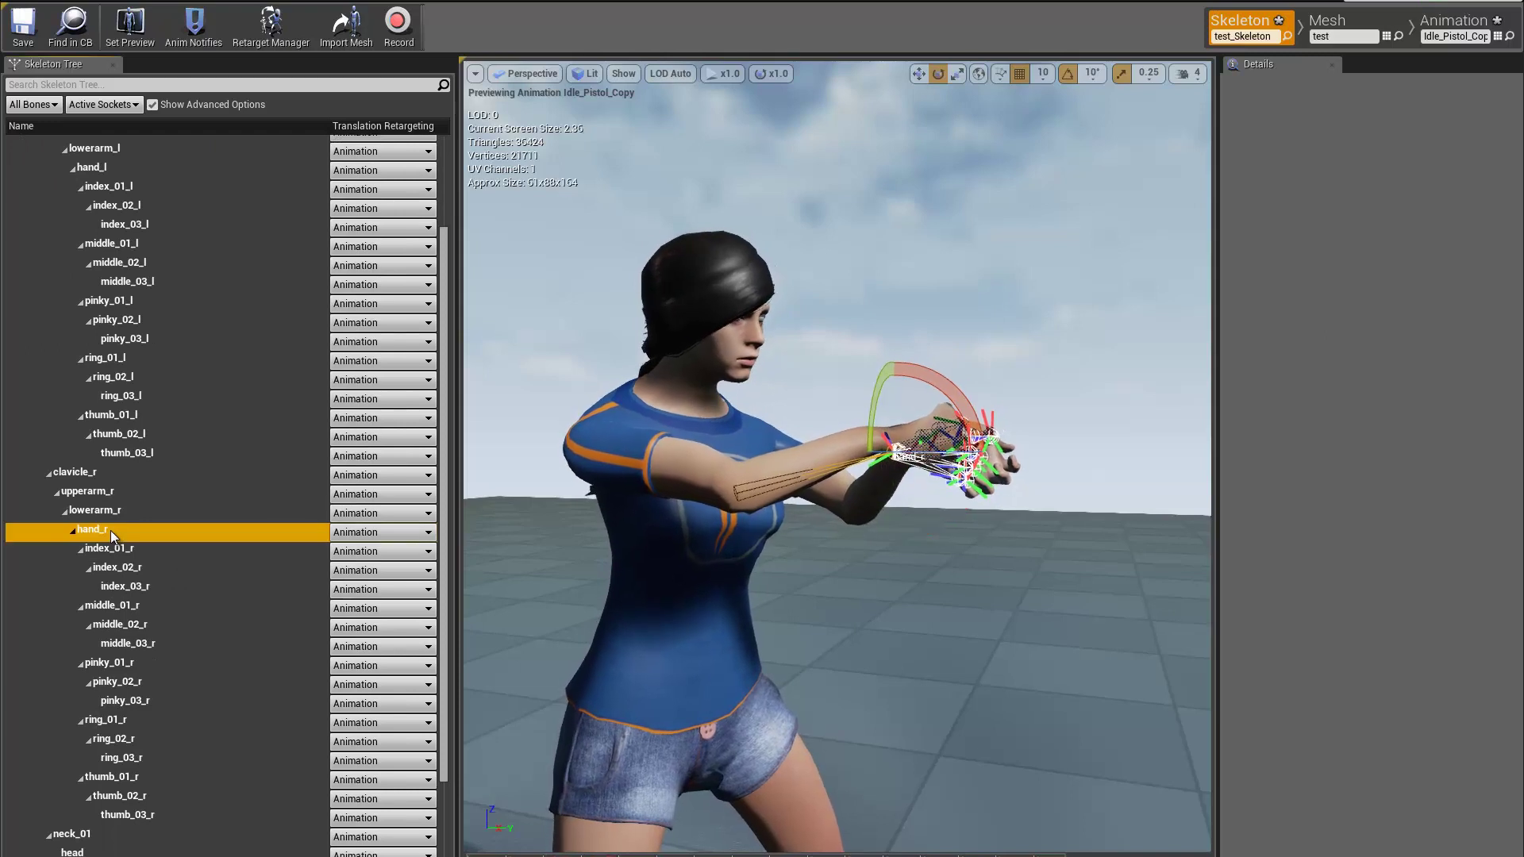
right_click(112, 530)
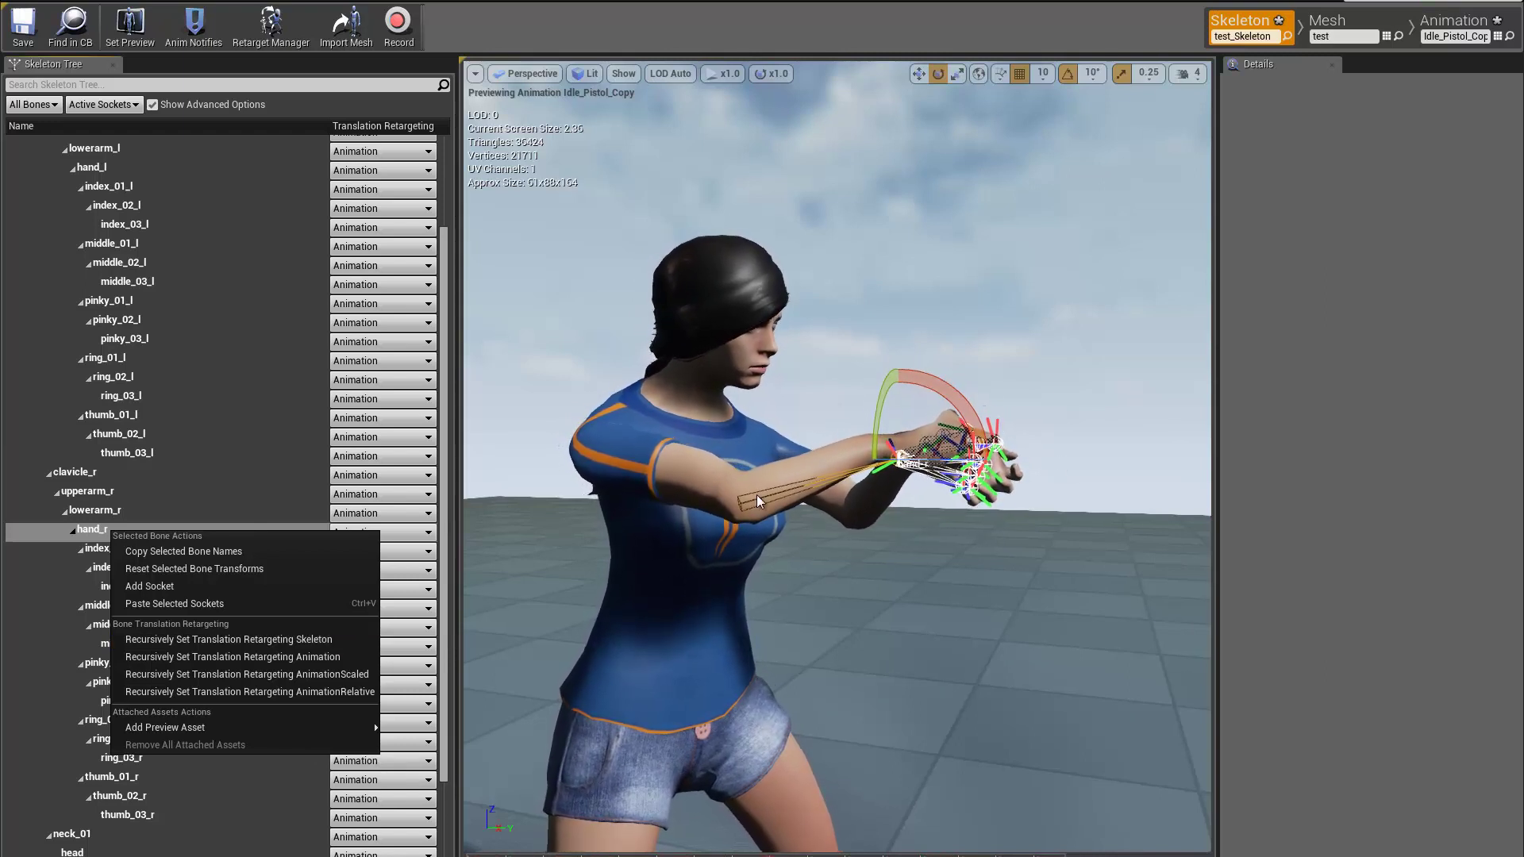
click(265, 640)
drag(1029, 387, 878, 402)
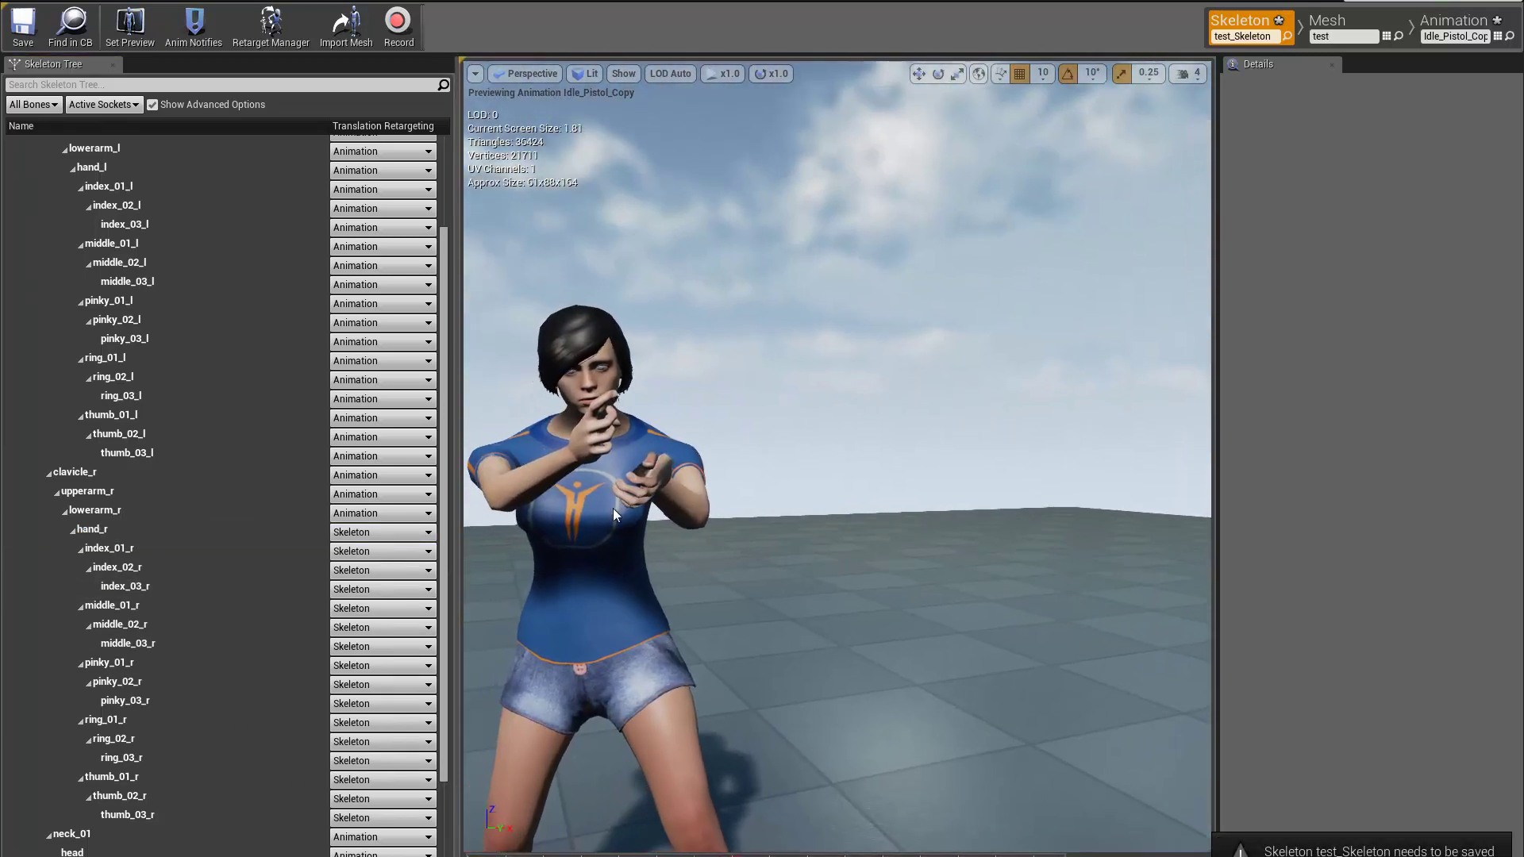
drag(688, 484, 855, 457)
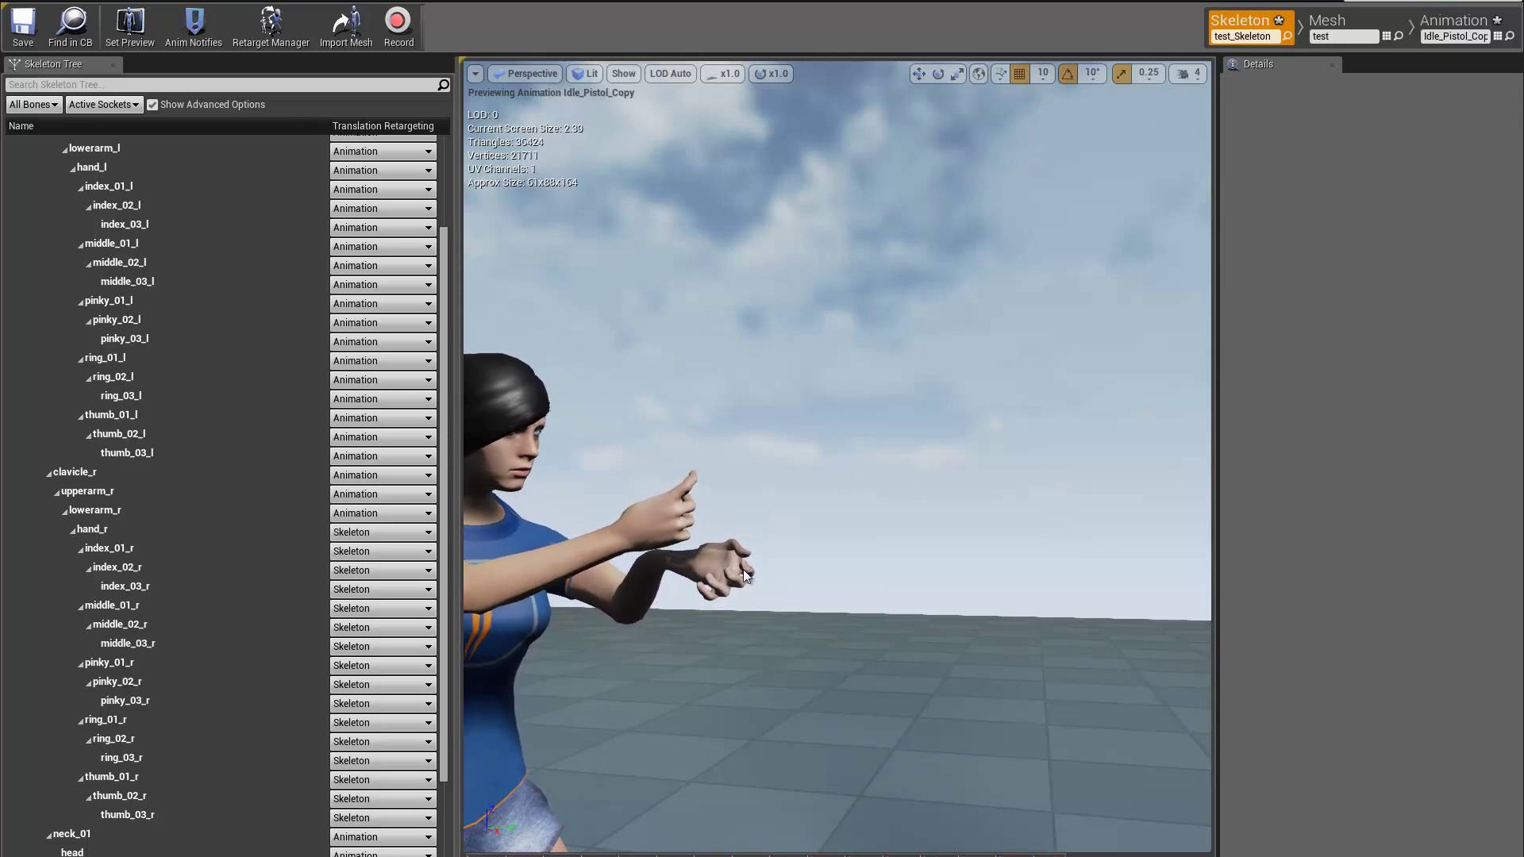
drag(769, 568, 699, 611)
scroll(197, 578, up, 1)
scroll(197, 579, up, 2)
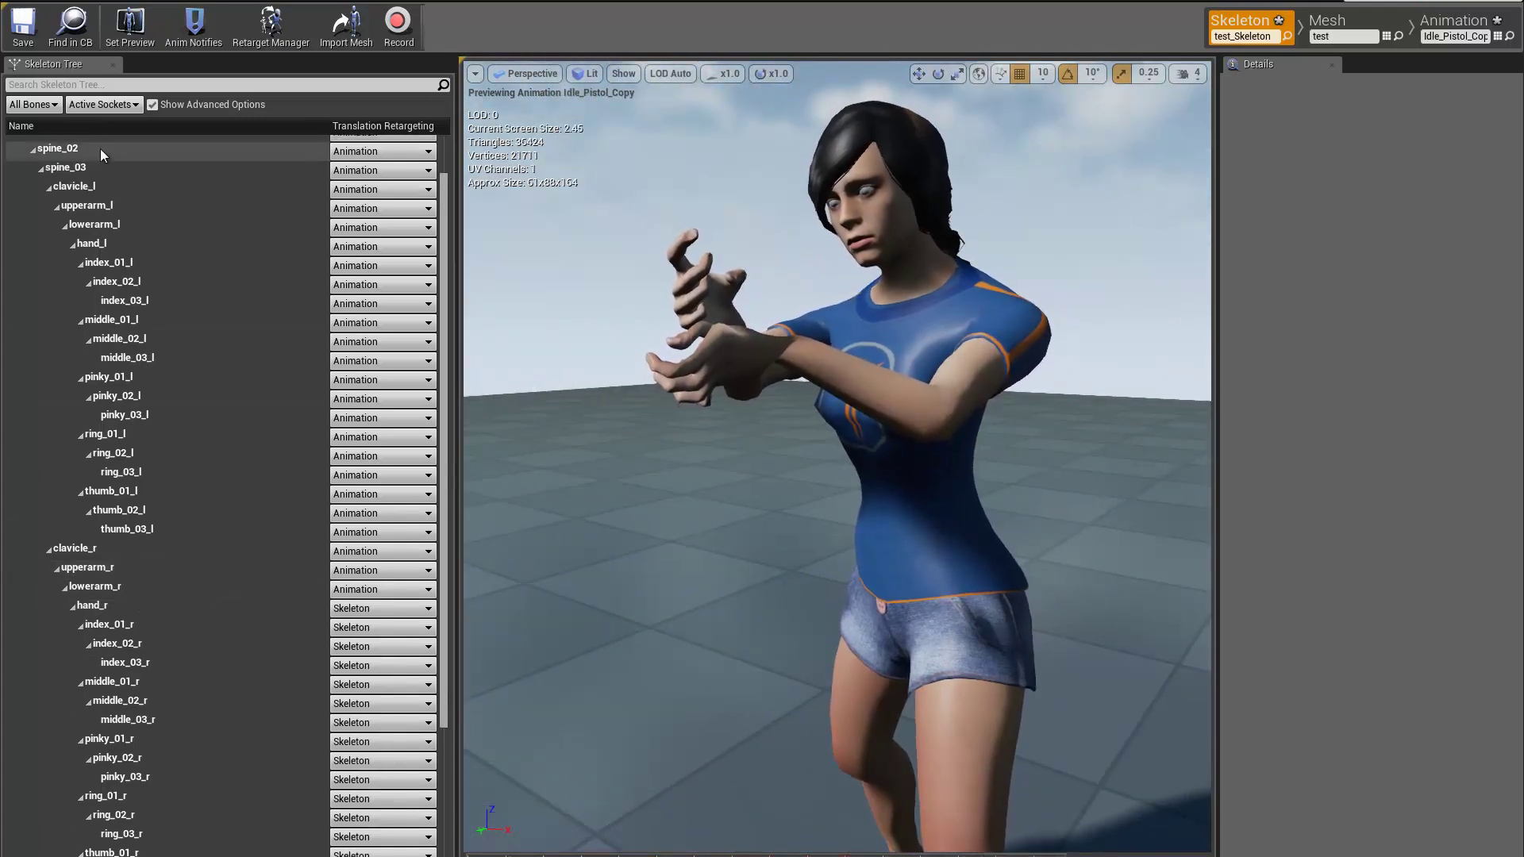
click(136, 245)
right_click(136, 246)
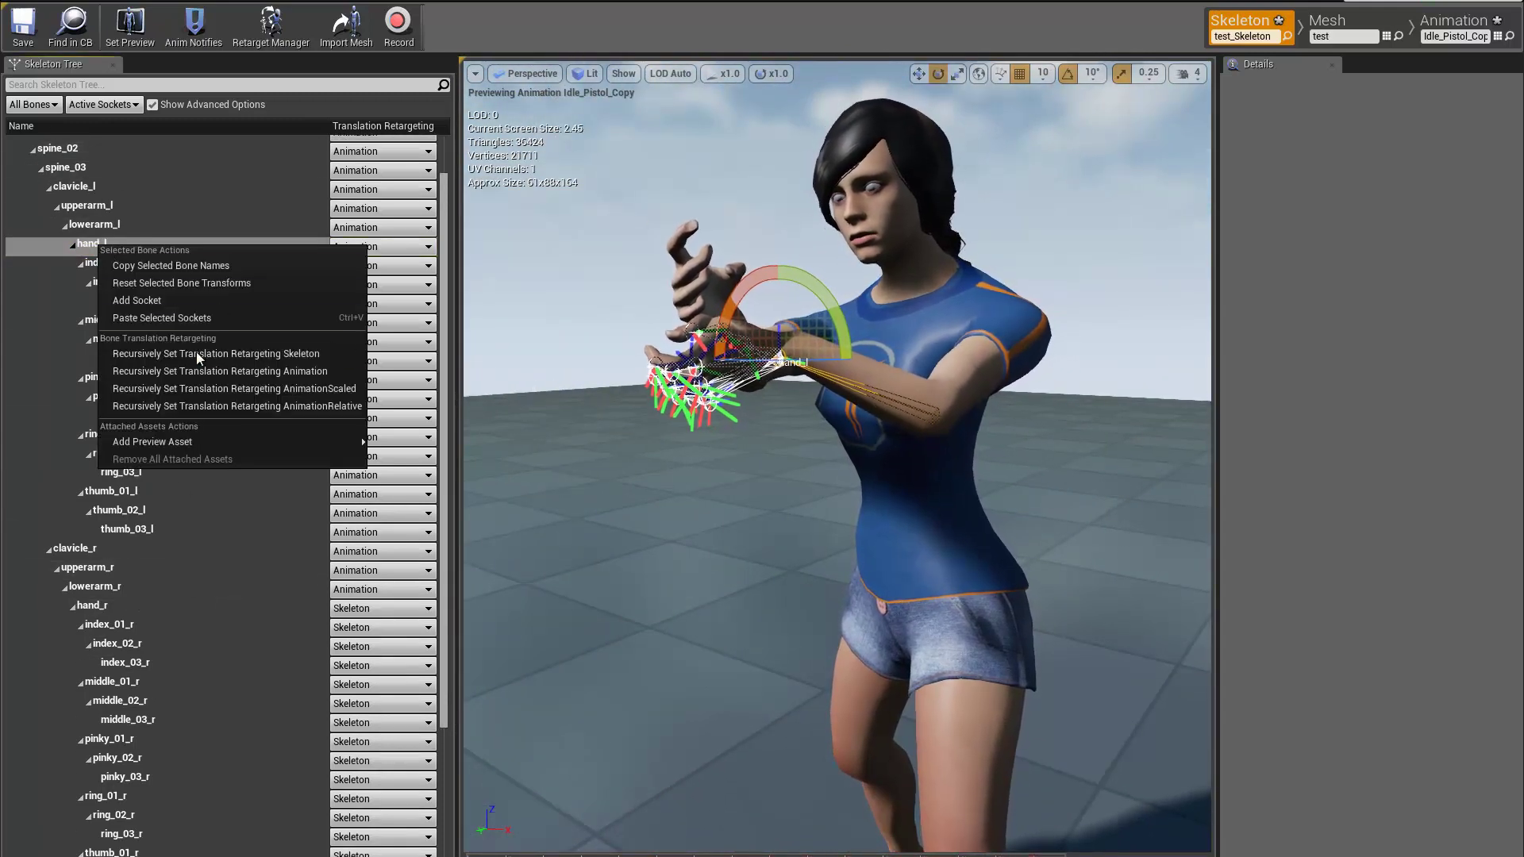
click(81, 244)
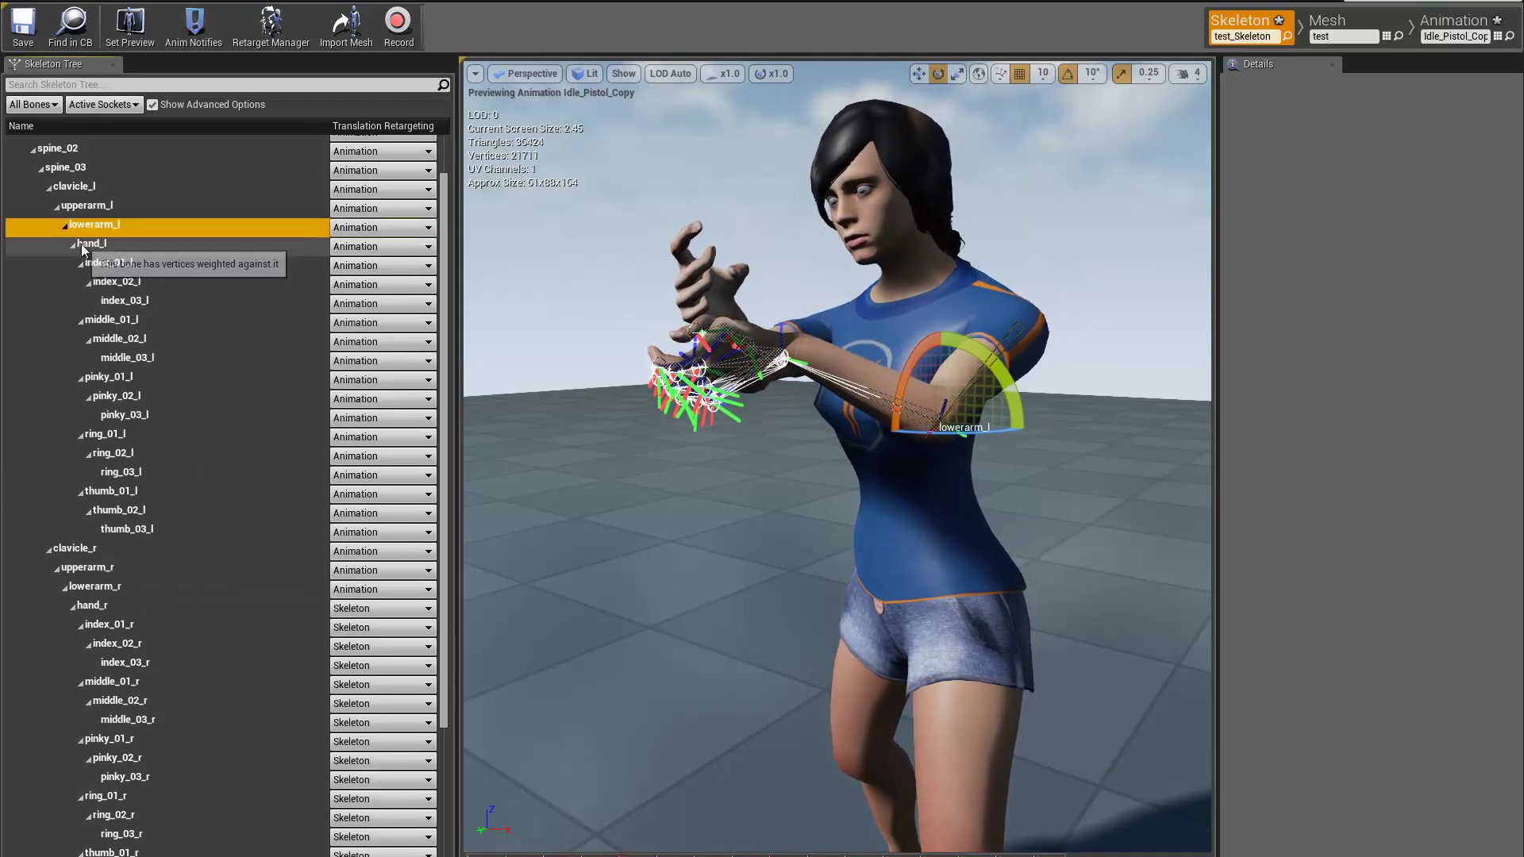
click(153, 105)
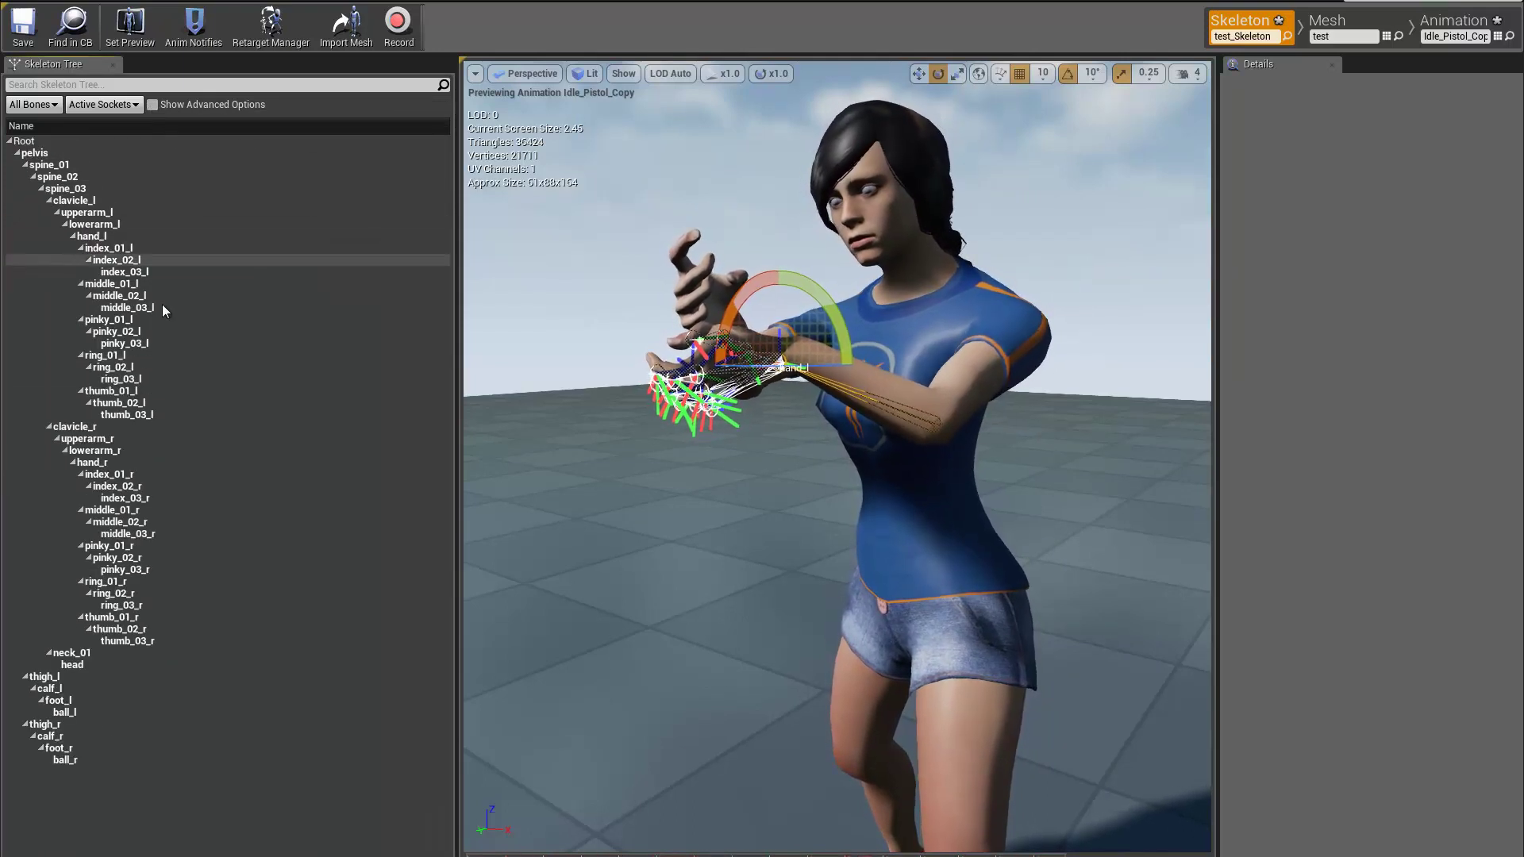
right_click(100, 463)
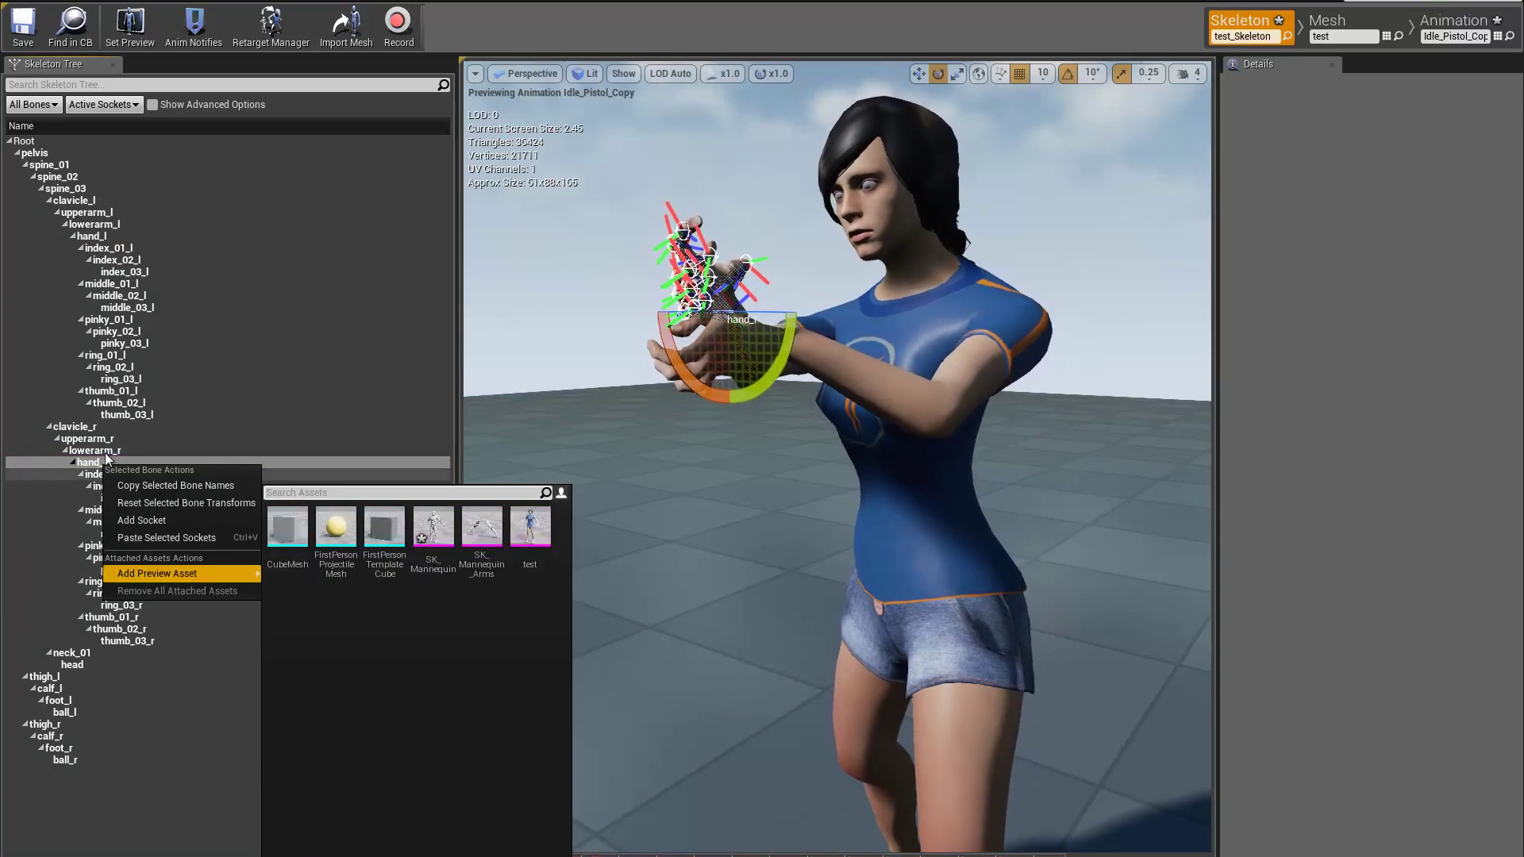
click(112, 426)
click(153, 105)
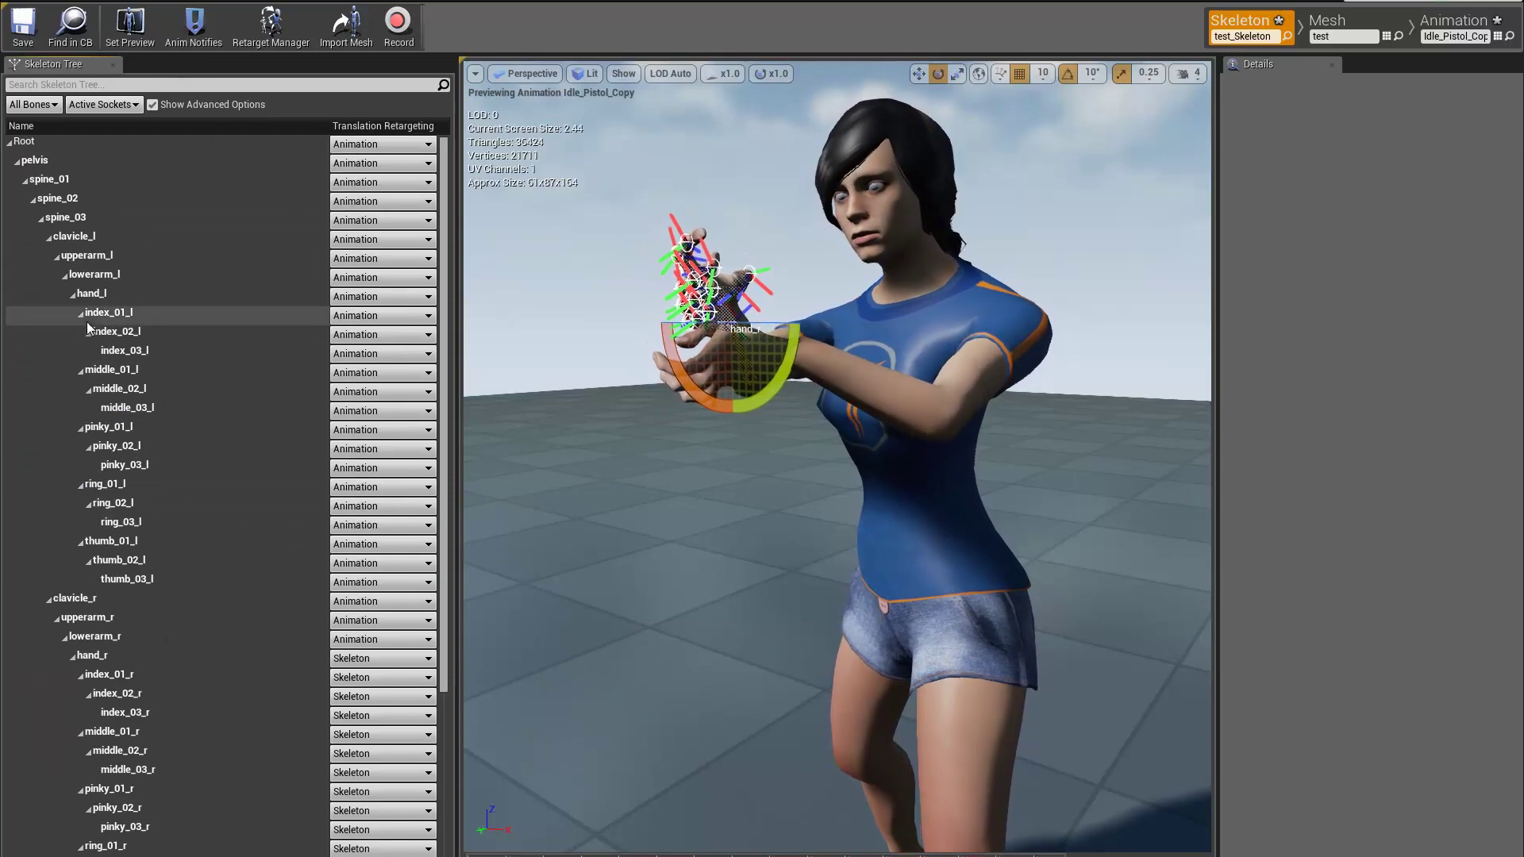
Step: Recursively set translation retargeting to Skeleton for the hand_l bone and its fingers
right_click(89, 291)
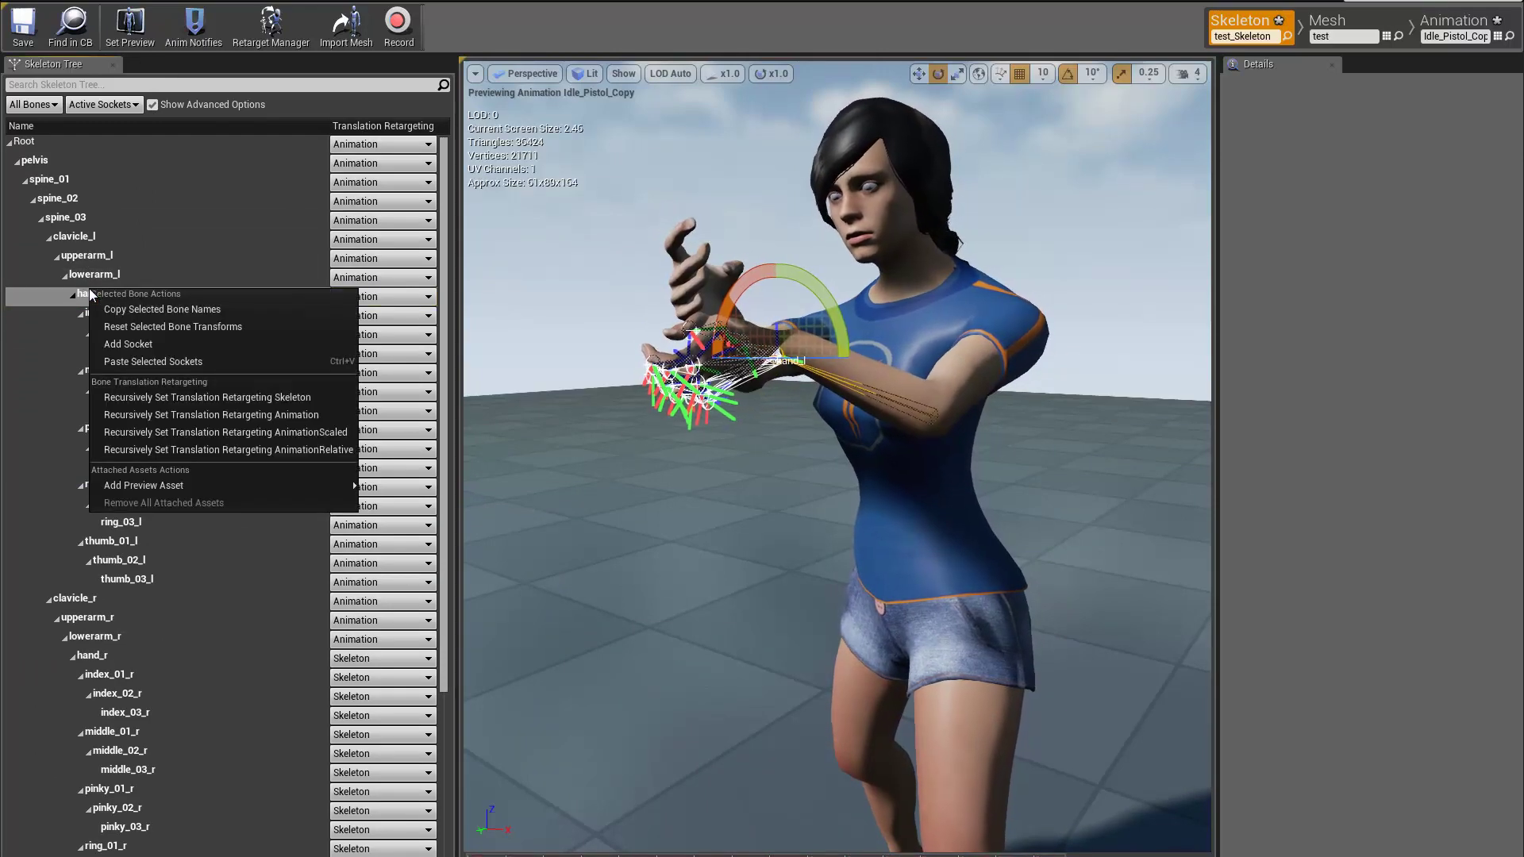
click(220, 399)
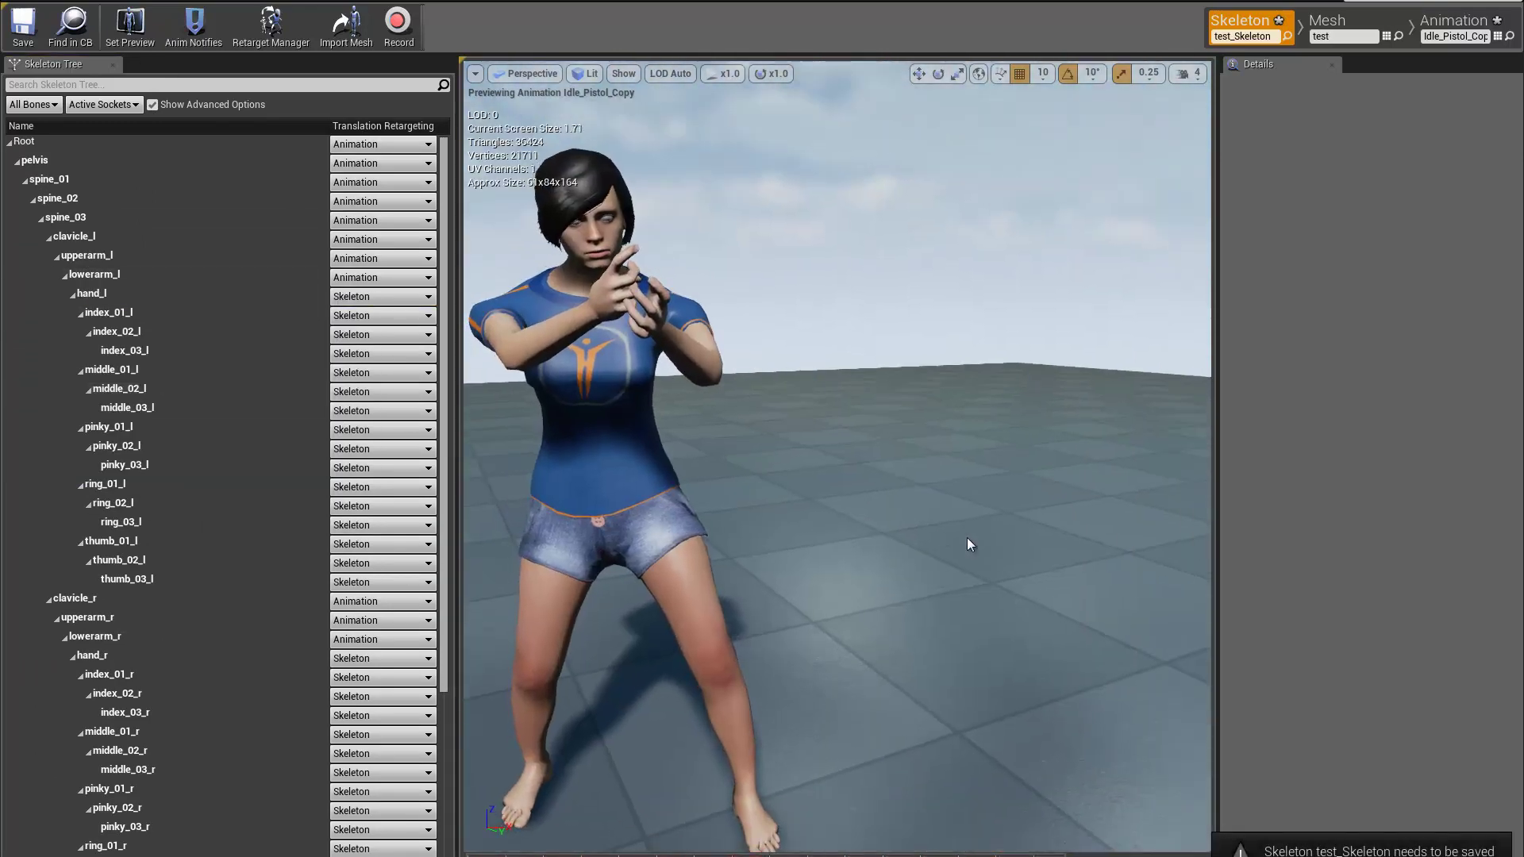
right_drag(967, 544, 1175, 611)
Step: Recursively set translation retargeting to Skeleton for the foot_l and foot_r bones and check the resulting pose
scroll(216, 652, down, 5)
click(56, 774)
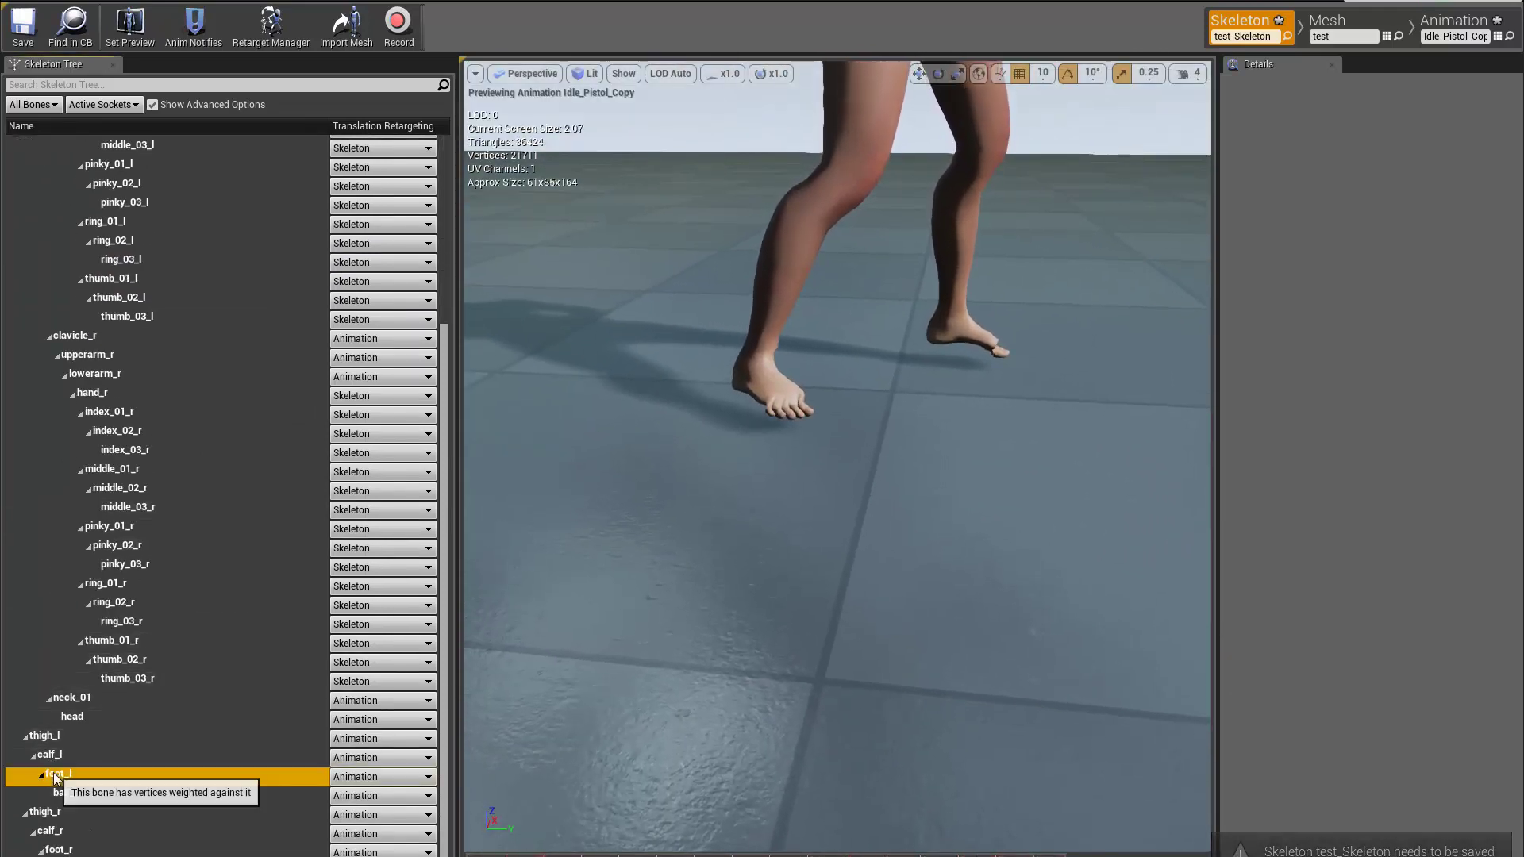
right_click(56, 777)
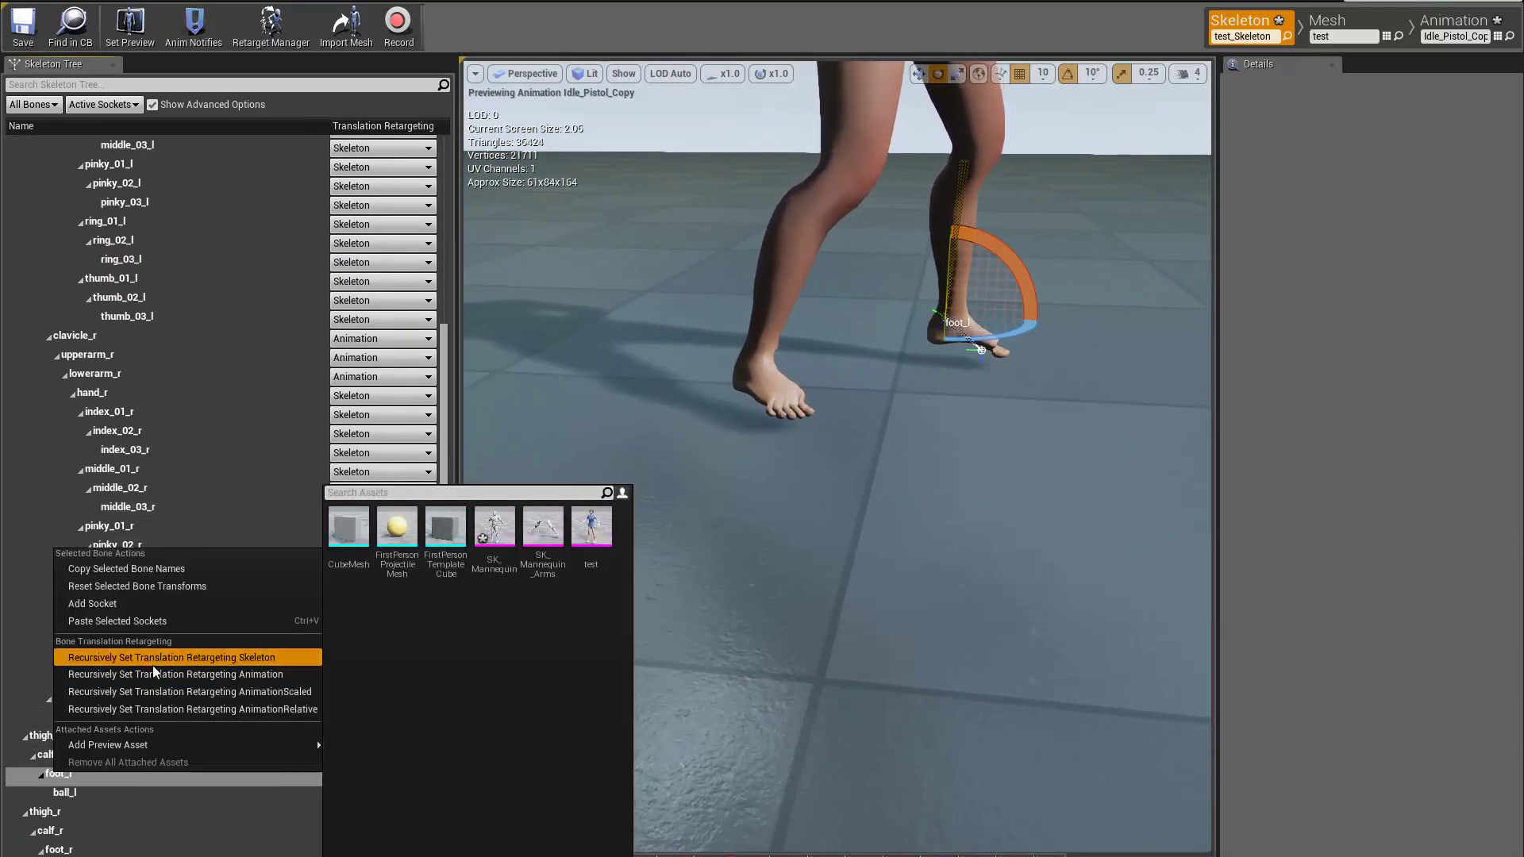
click(151, 671)
click(71, 851)
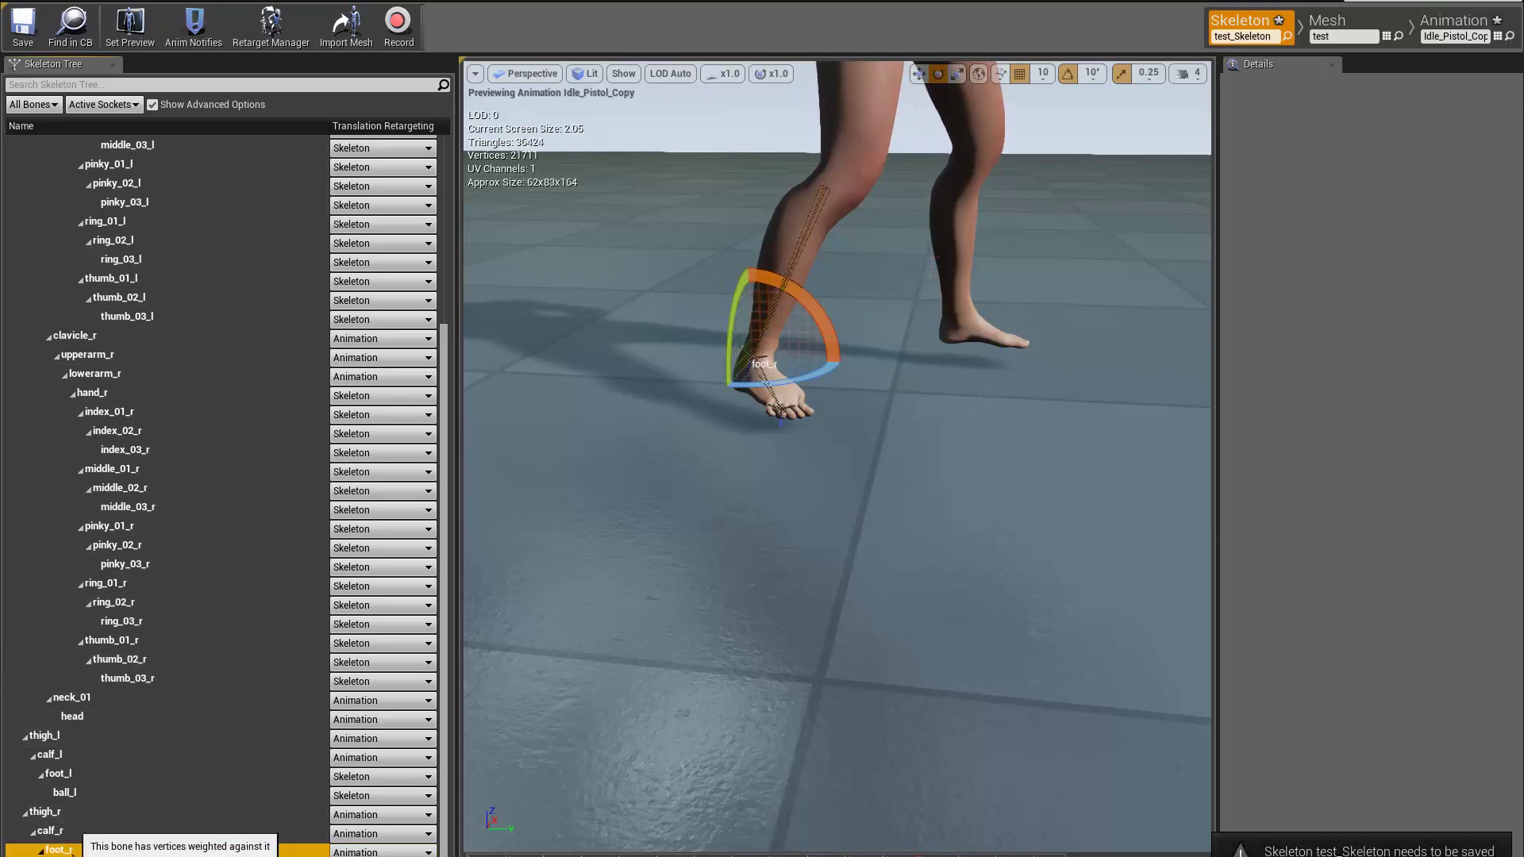
right_click(72, 851)
click(184, 739)
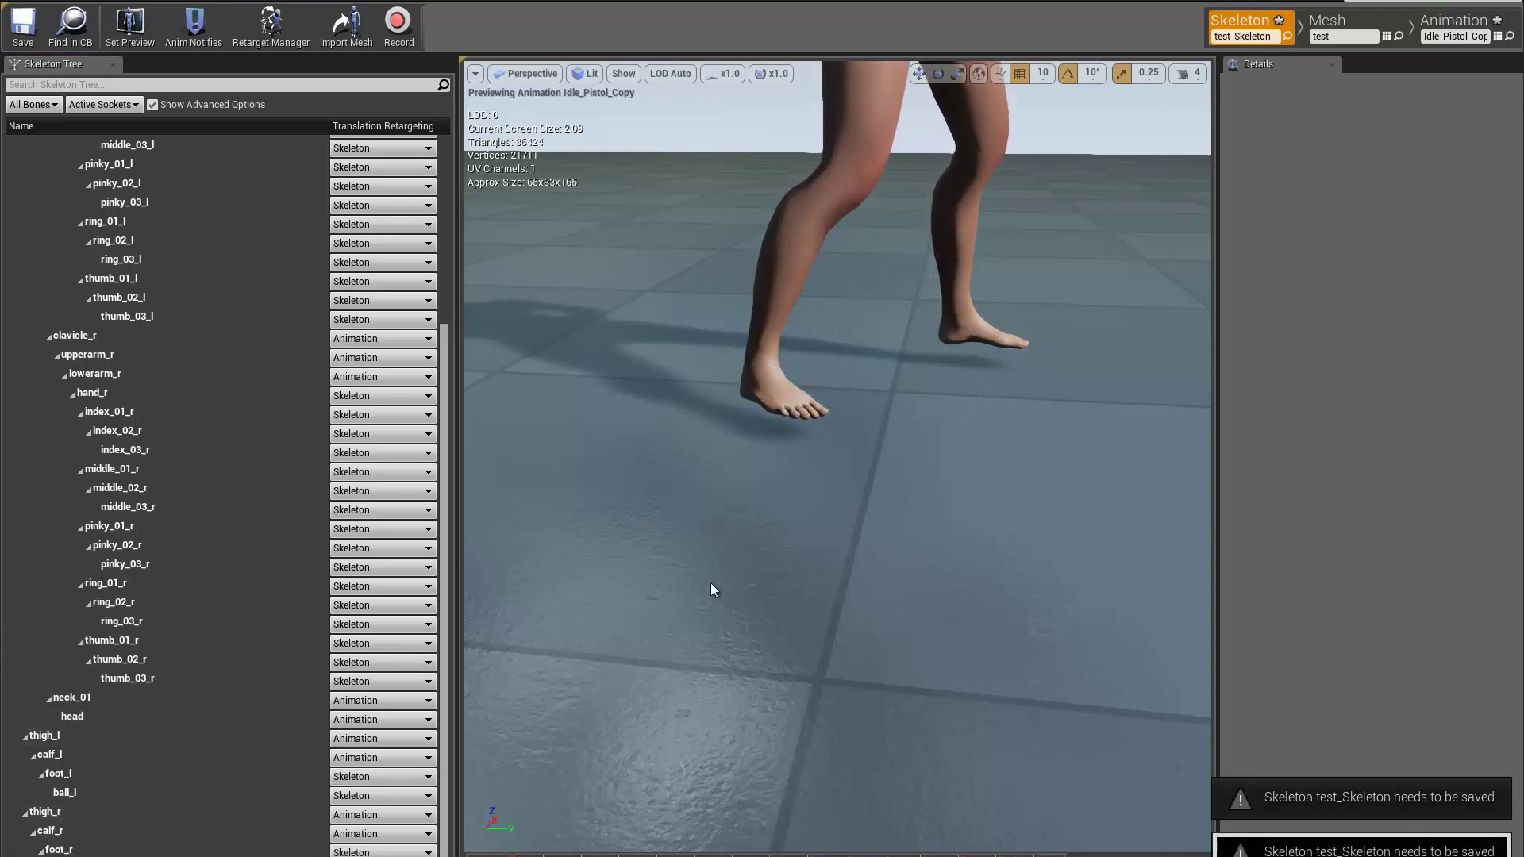
right_drag(731, 574, 680, 567)
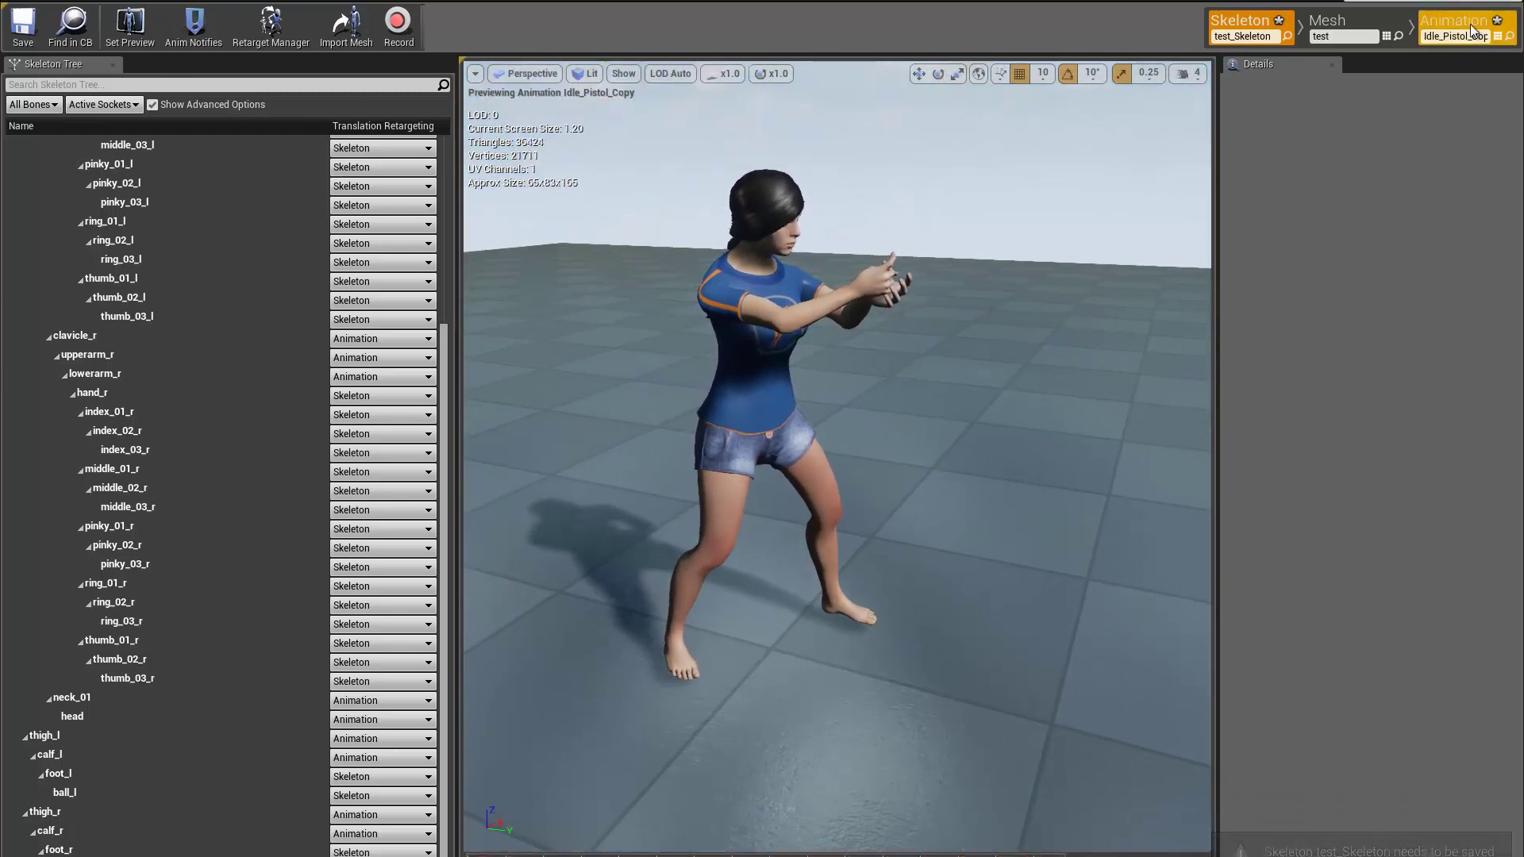
right_drag(818, 468, 794, 444)
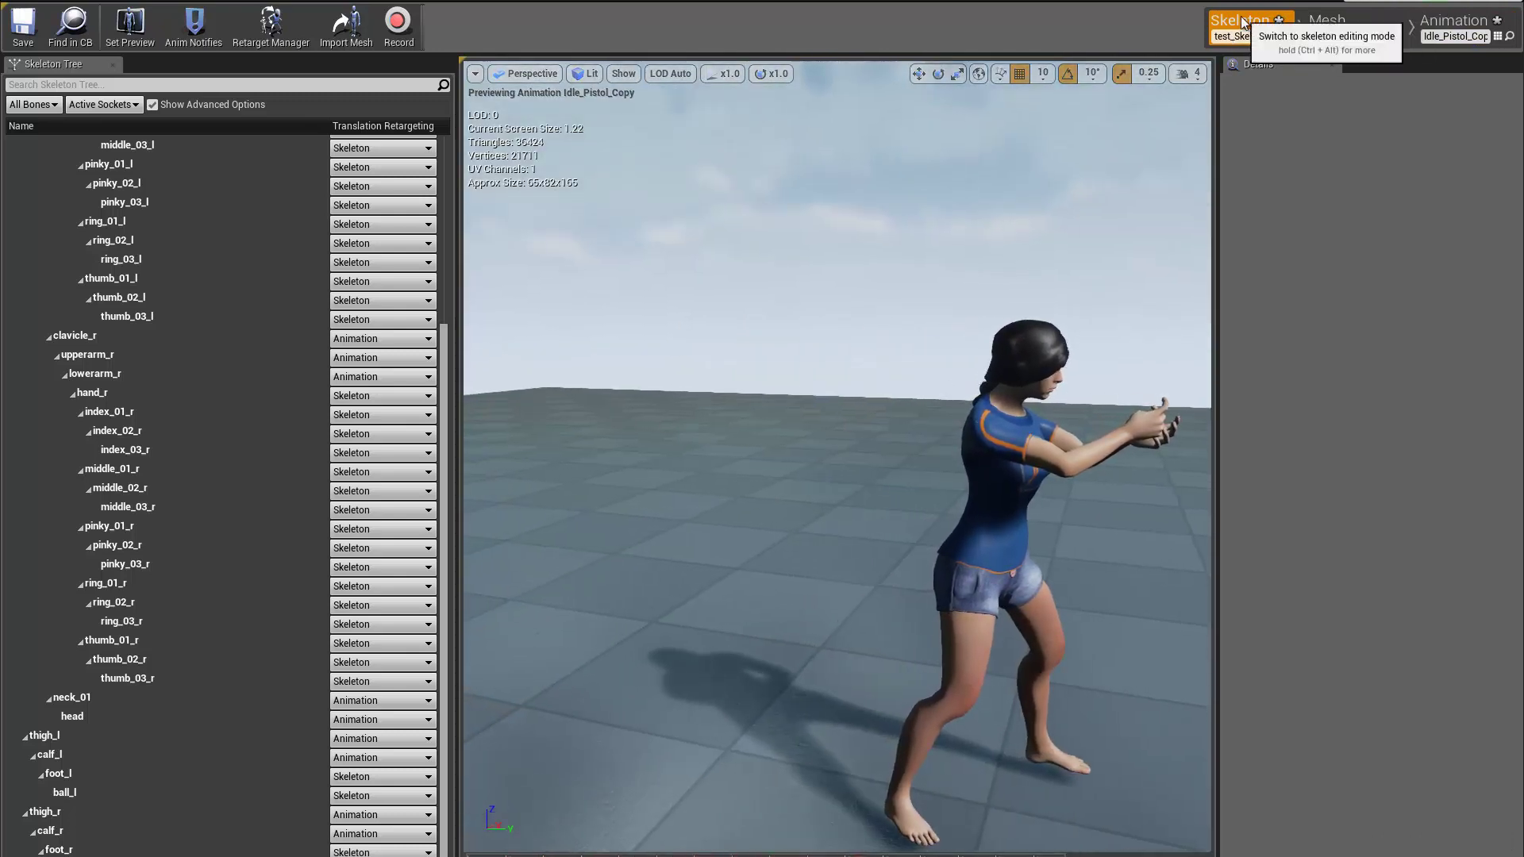
Step: Inspect the corrected pistol pose, then preview the Death_1_Copy animation on the character from several angles
right_drag(1060, 668, 697, 364)
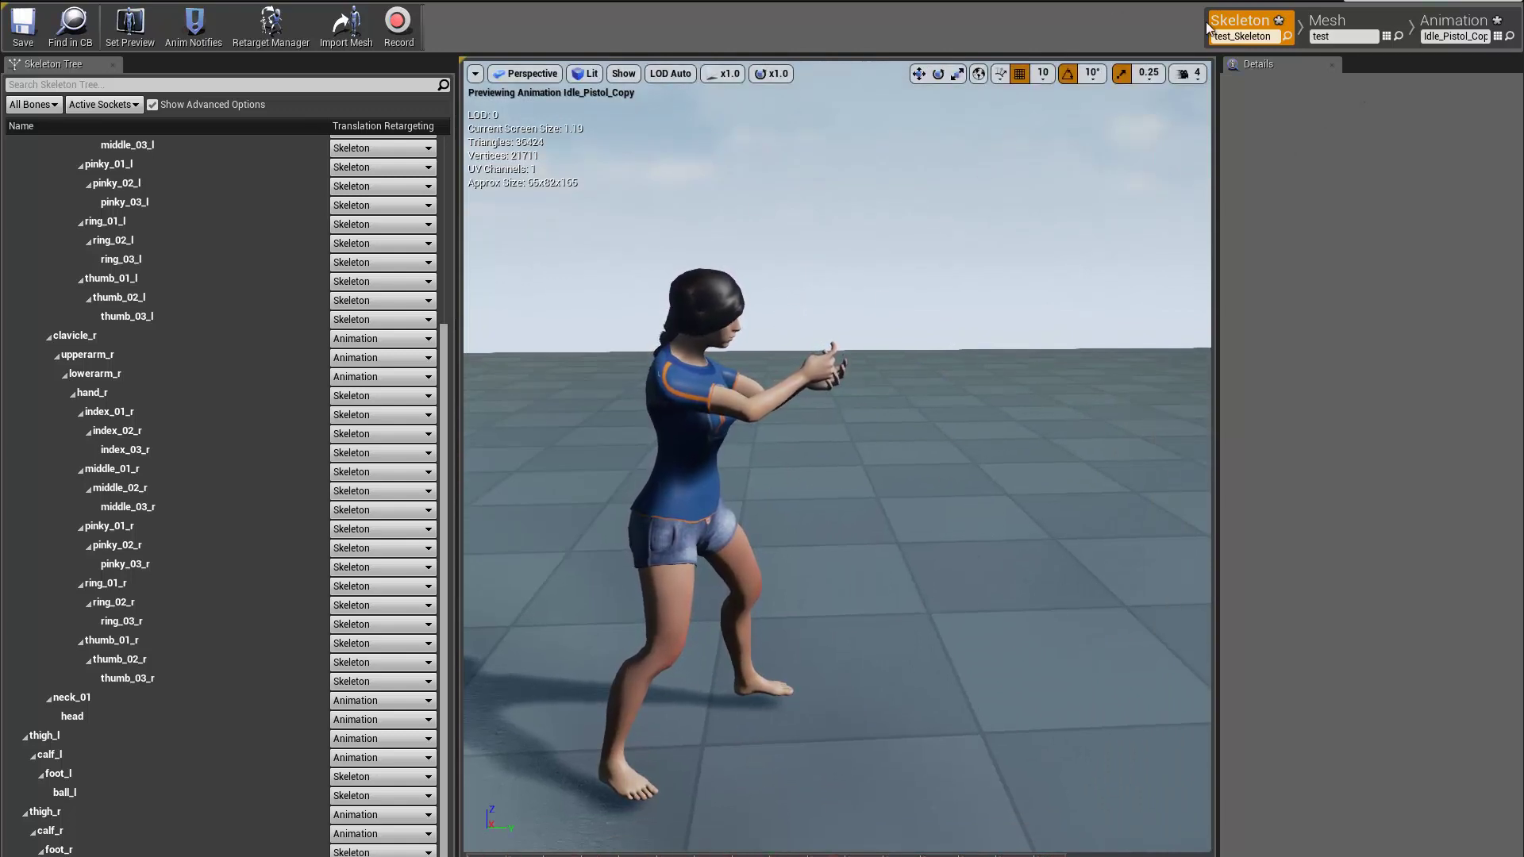
right_drag(871, 385, 1015, 460)
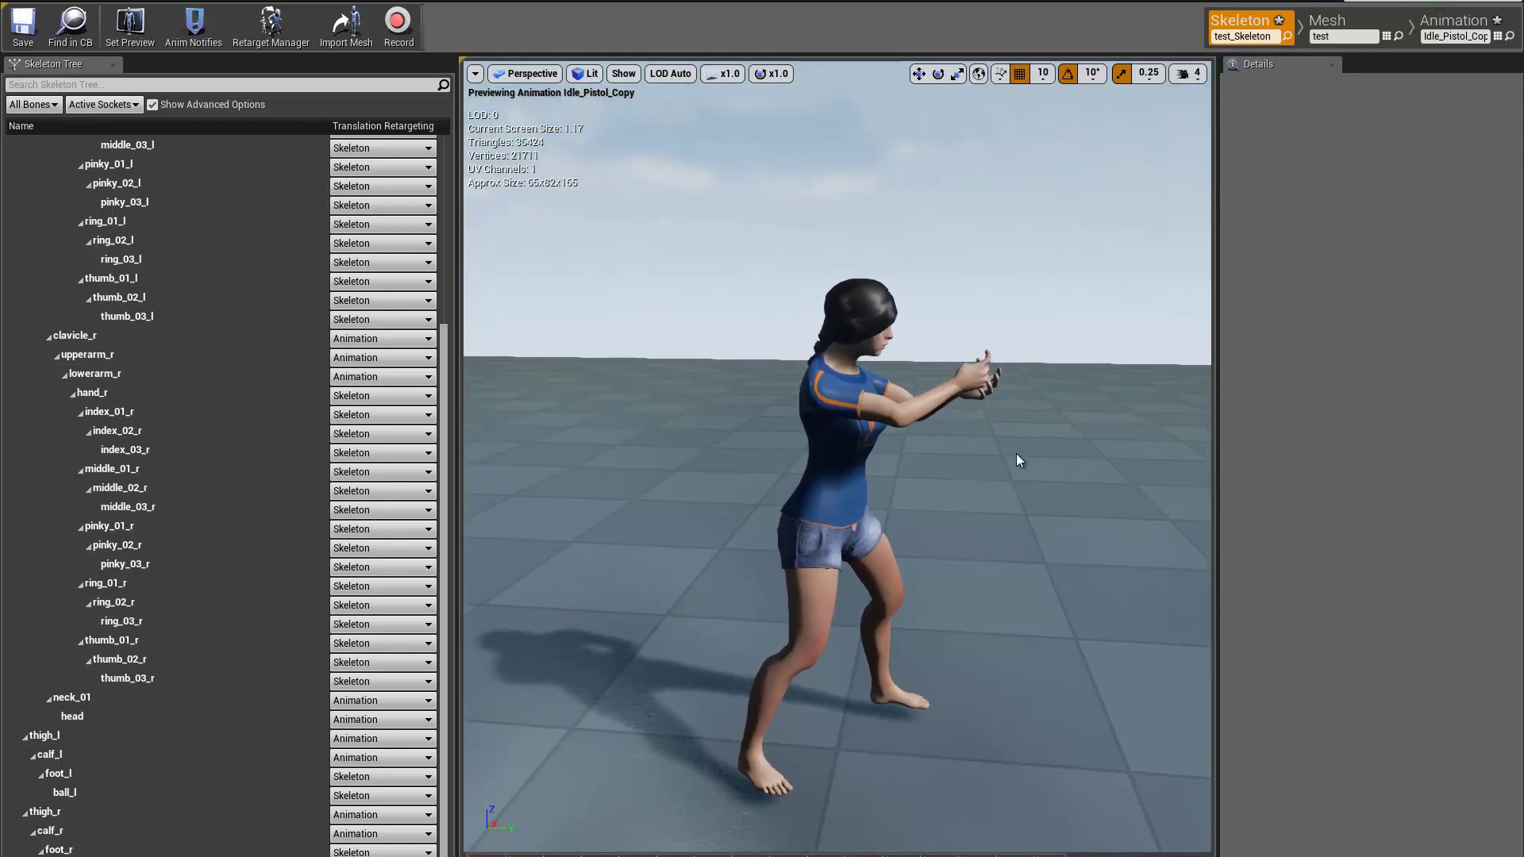
click(1455, 21)
click(1196, 537)
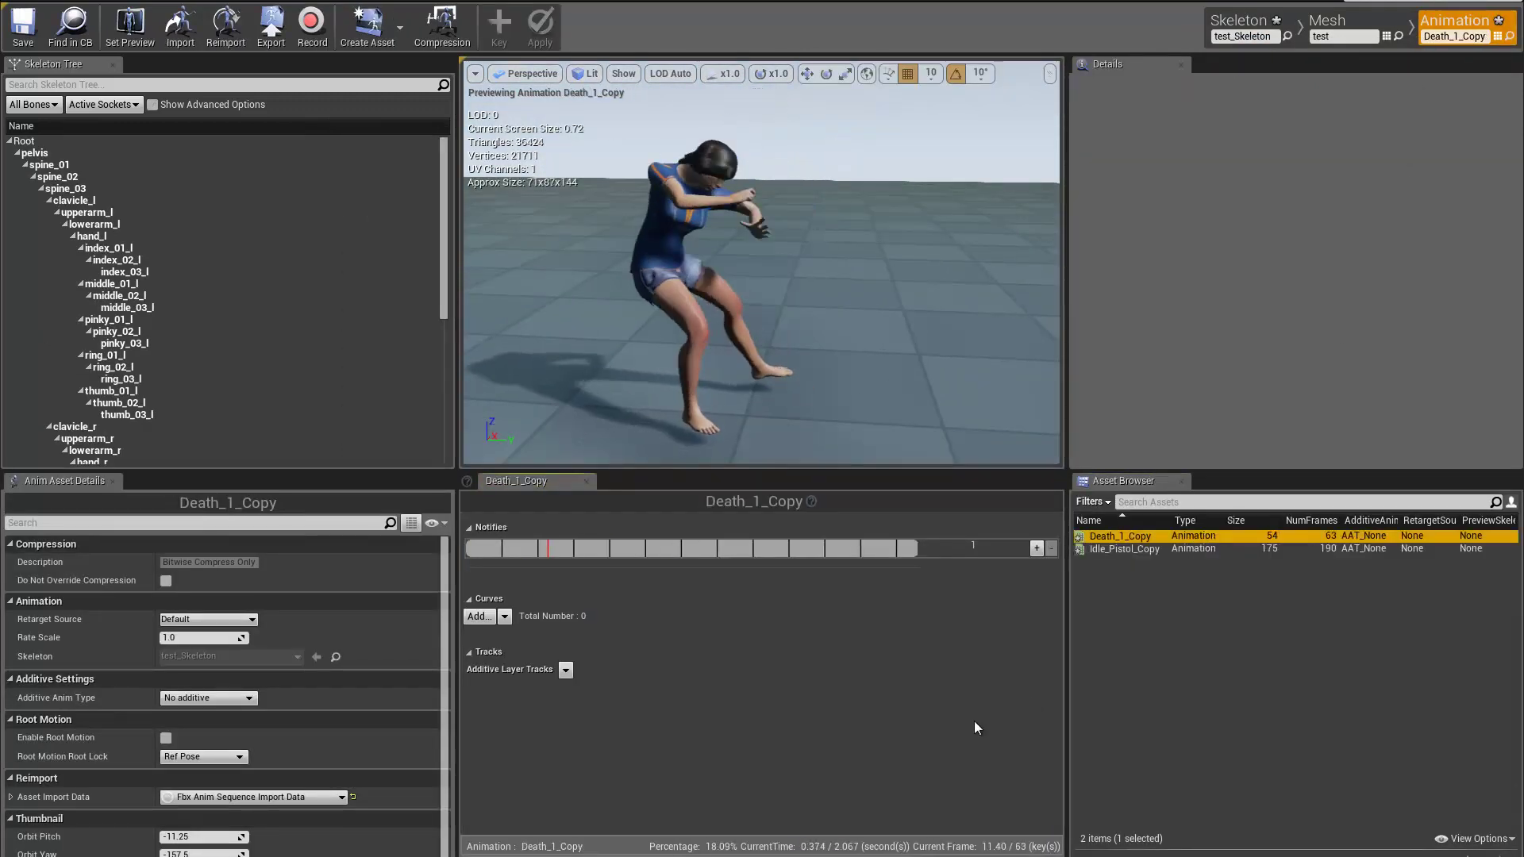
right_drag(717, 417, 894, 786)
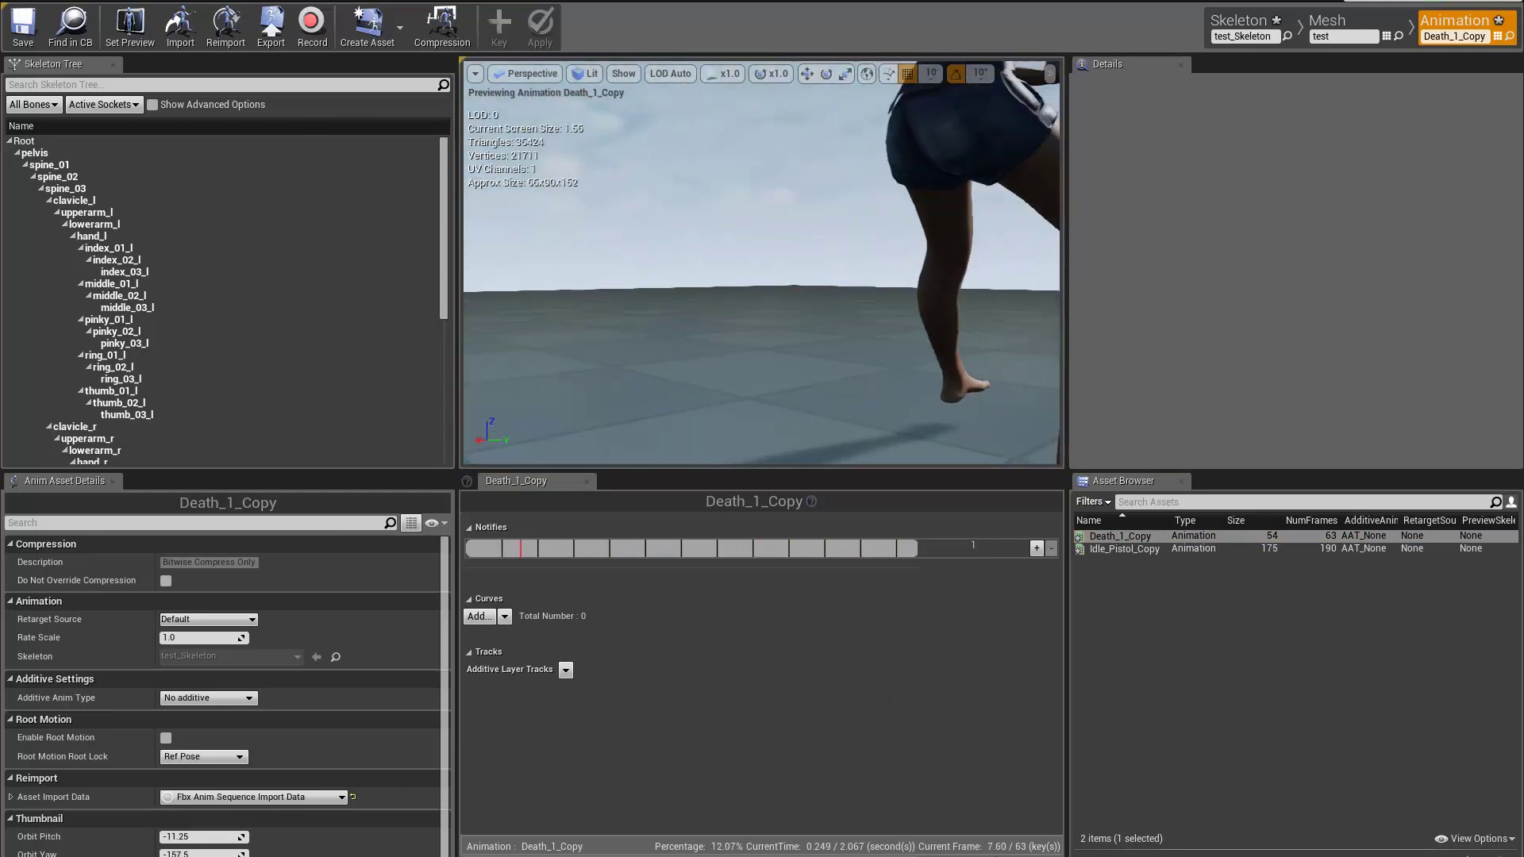
right_drag(630, 435, 1135, 428)
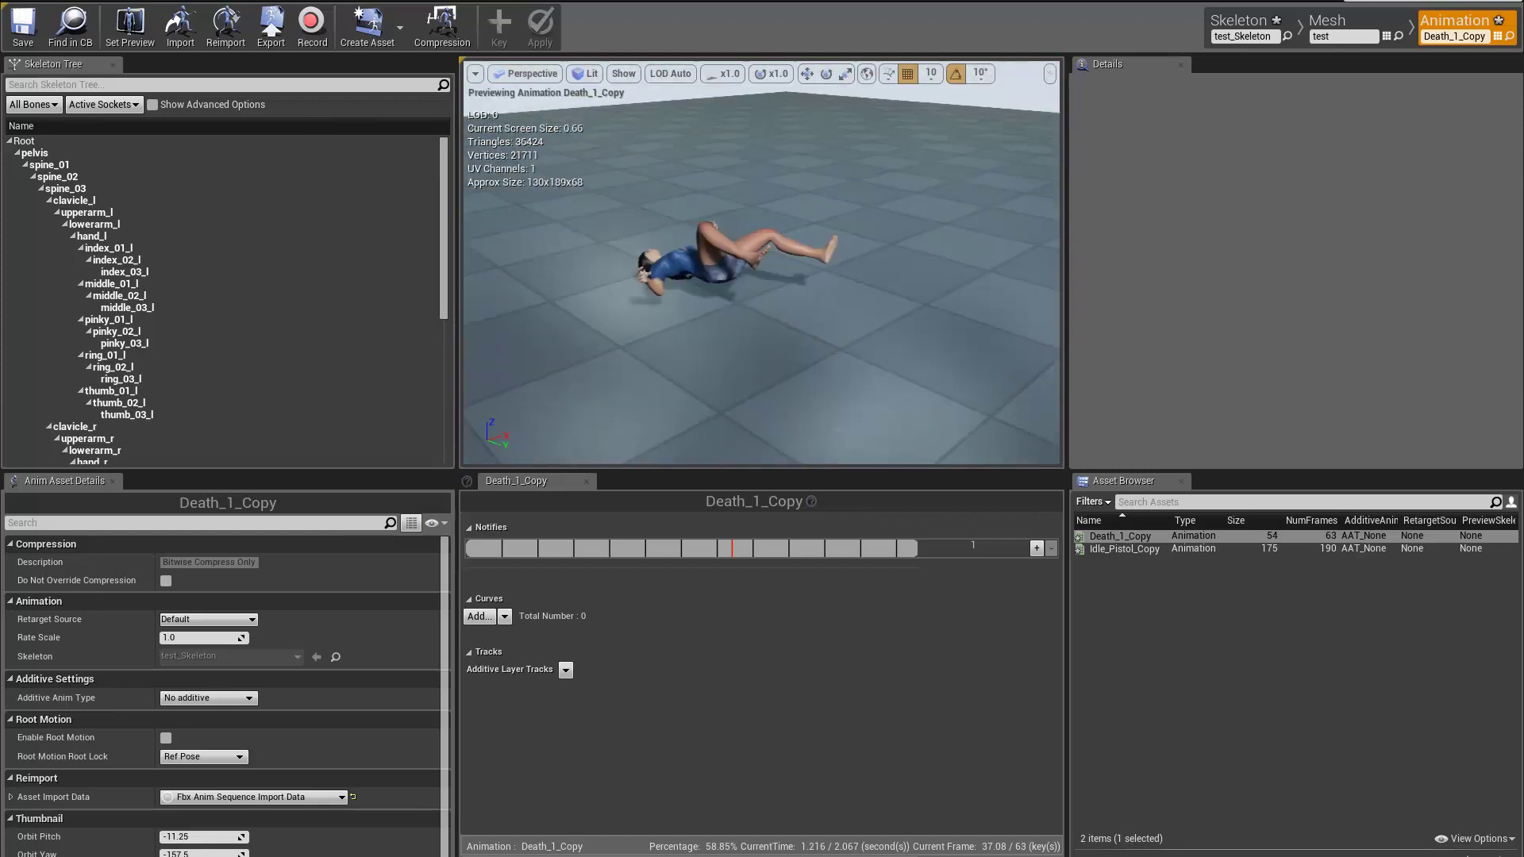
scroll(762, 270, up, 5)
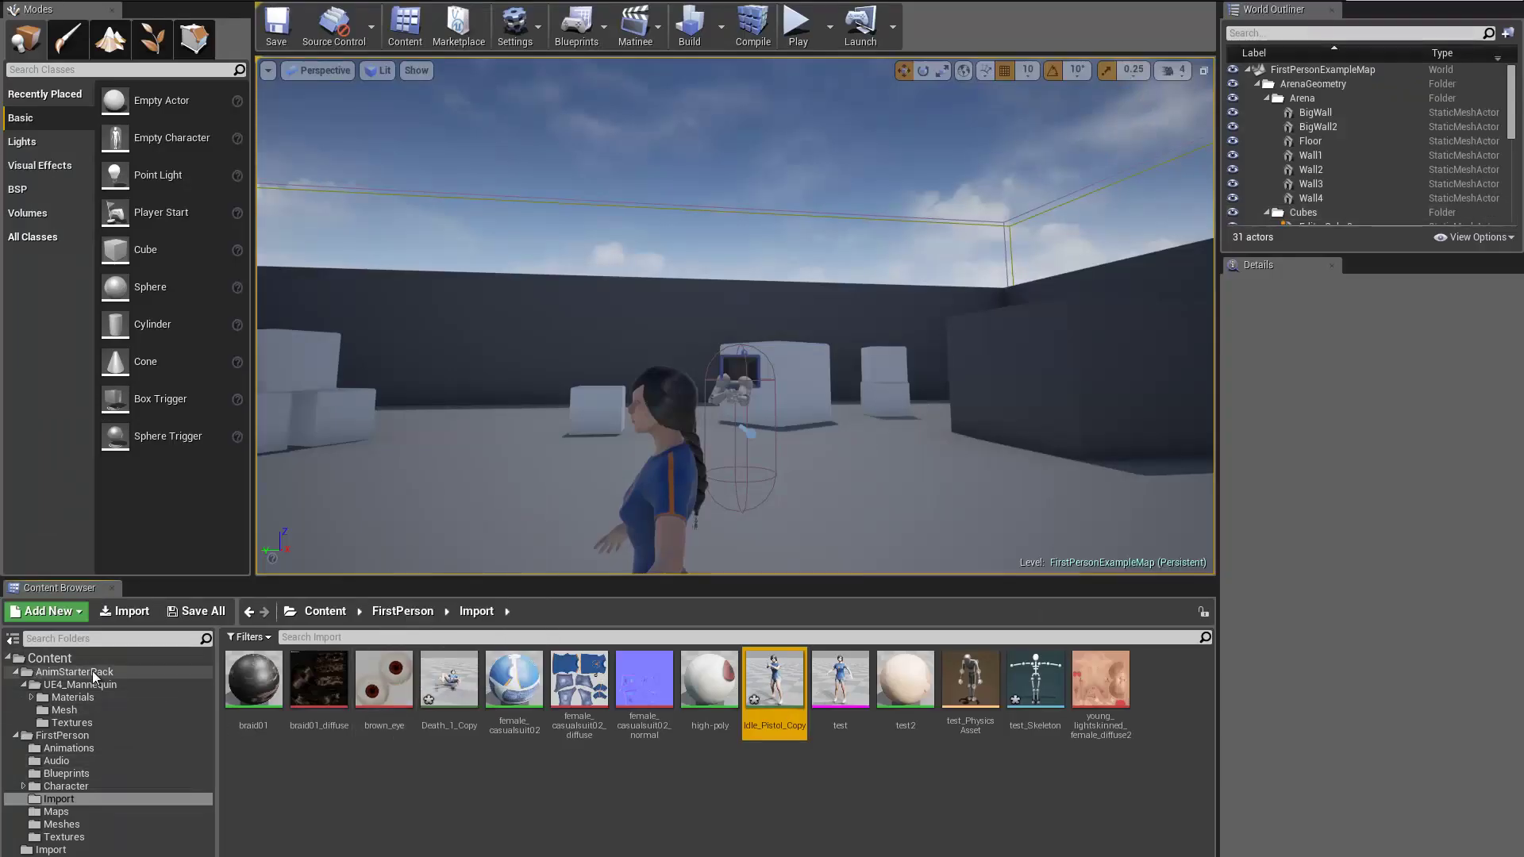
Step: Duplicate the Prone_To_Stand animation from the AnimStarterPack folder and retarget it to test_Skeleton
click(16, 671)
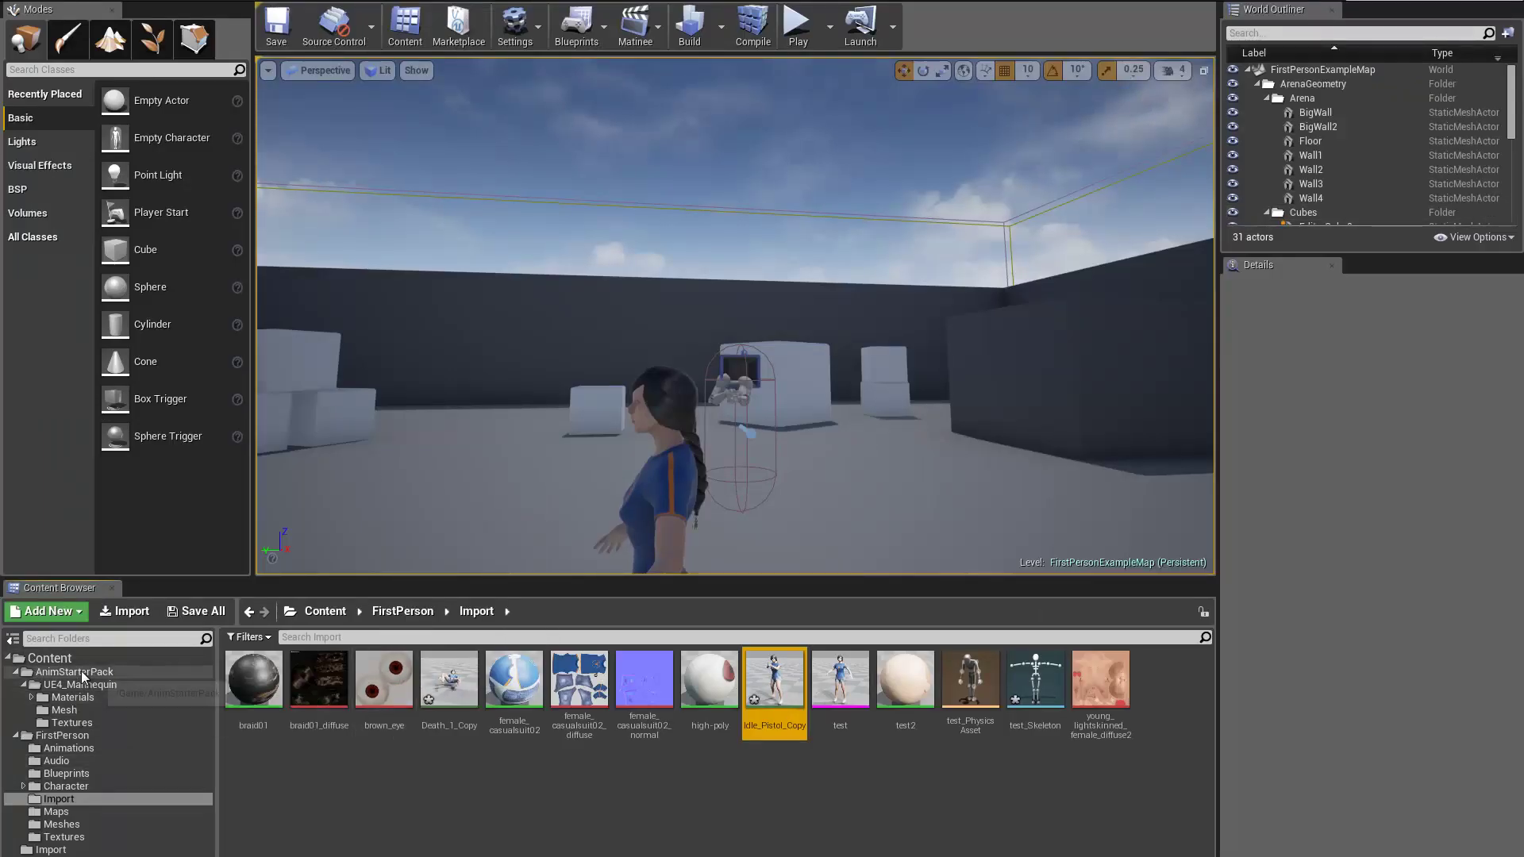
click(74, 671)
scroll(715, 767, down, 3)
scroll(716, 767, down, 1)
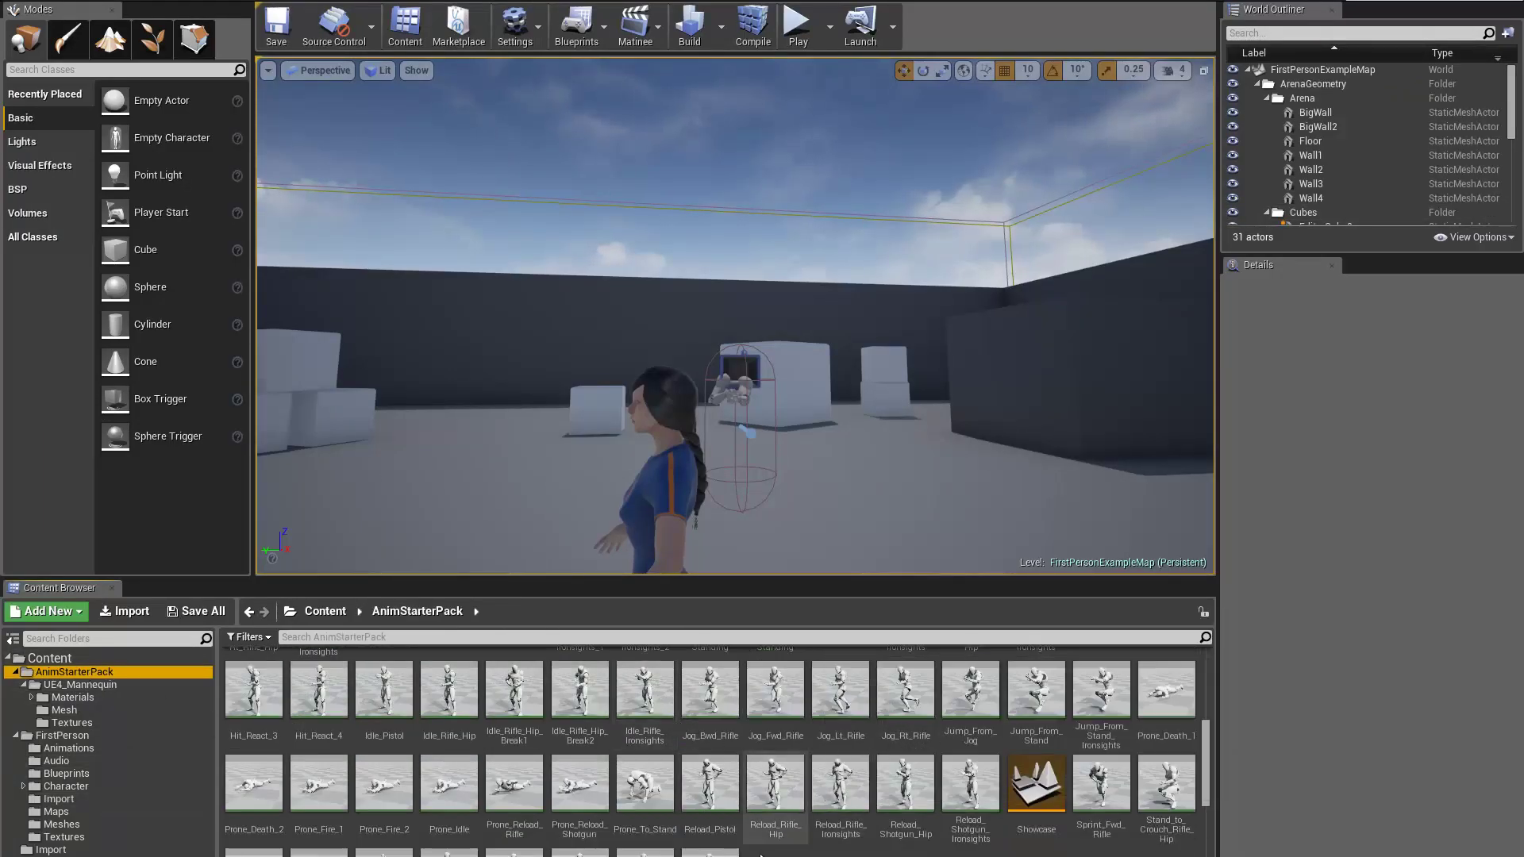
right_click(637, 765)
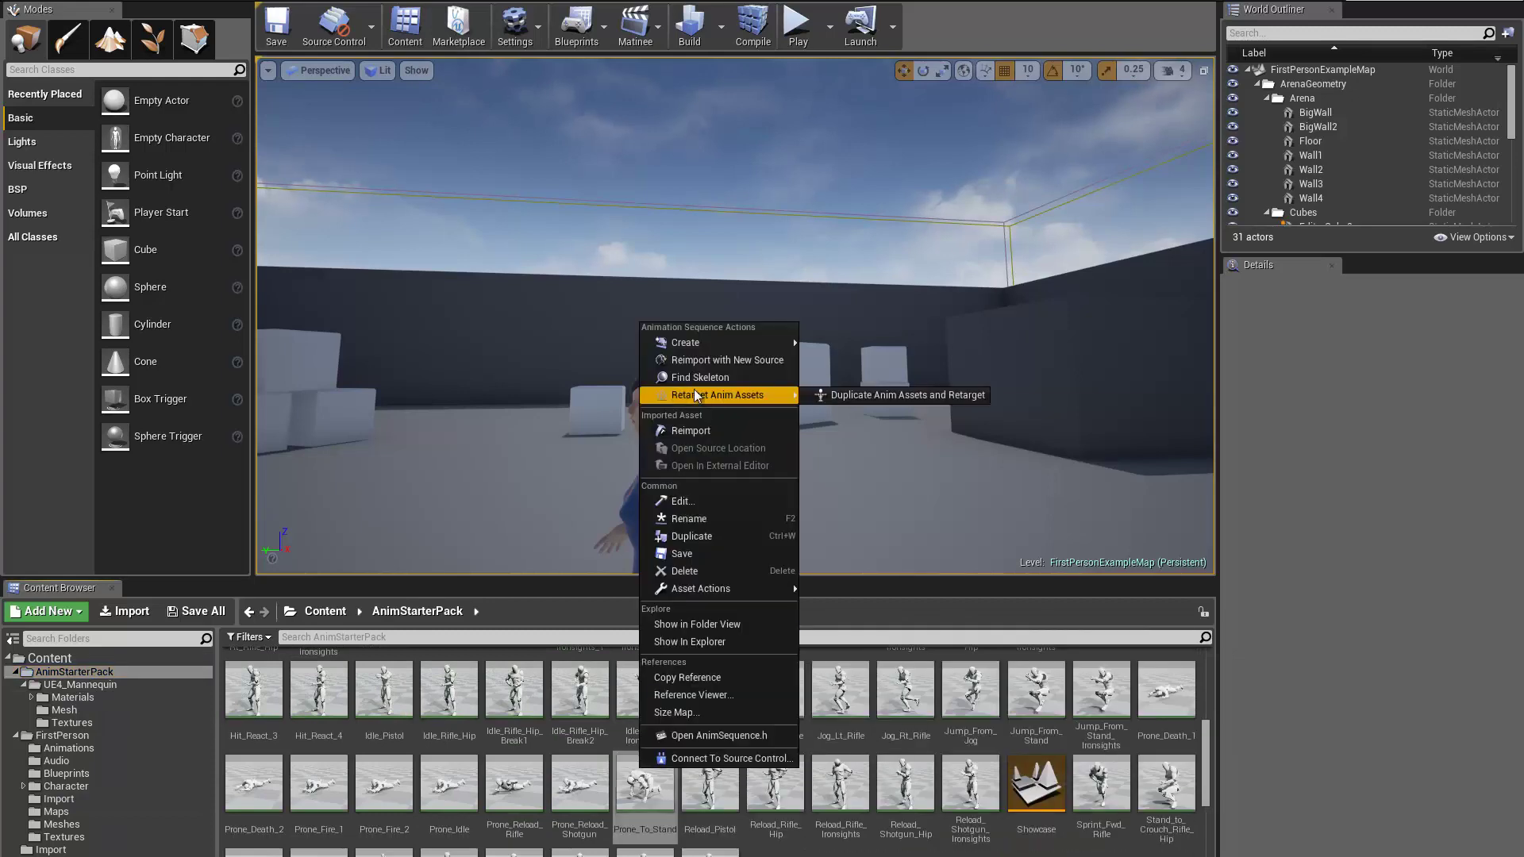
click(873, 395)
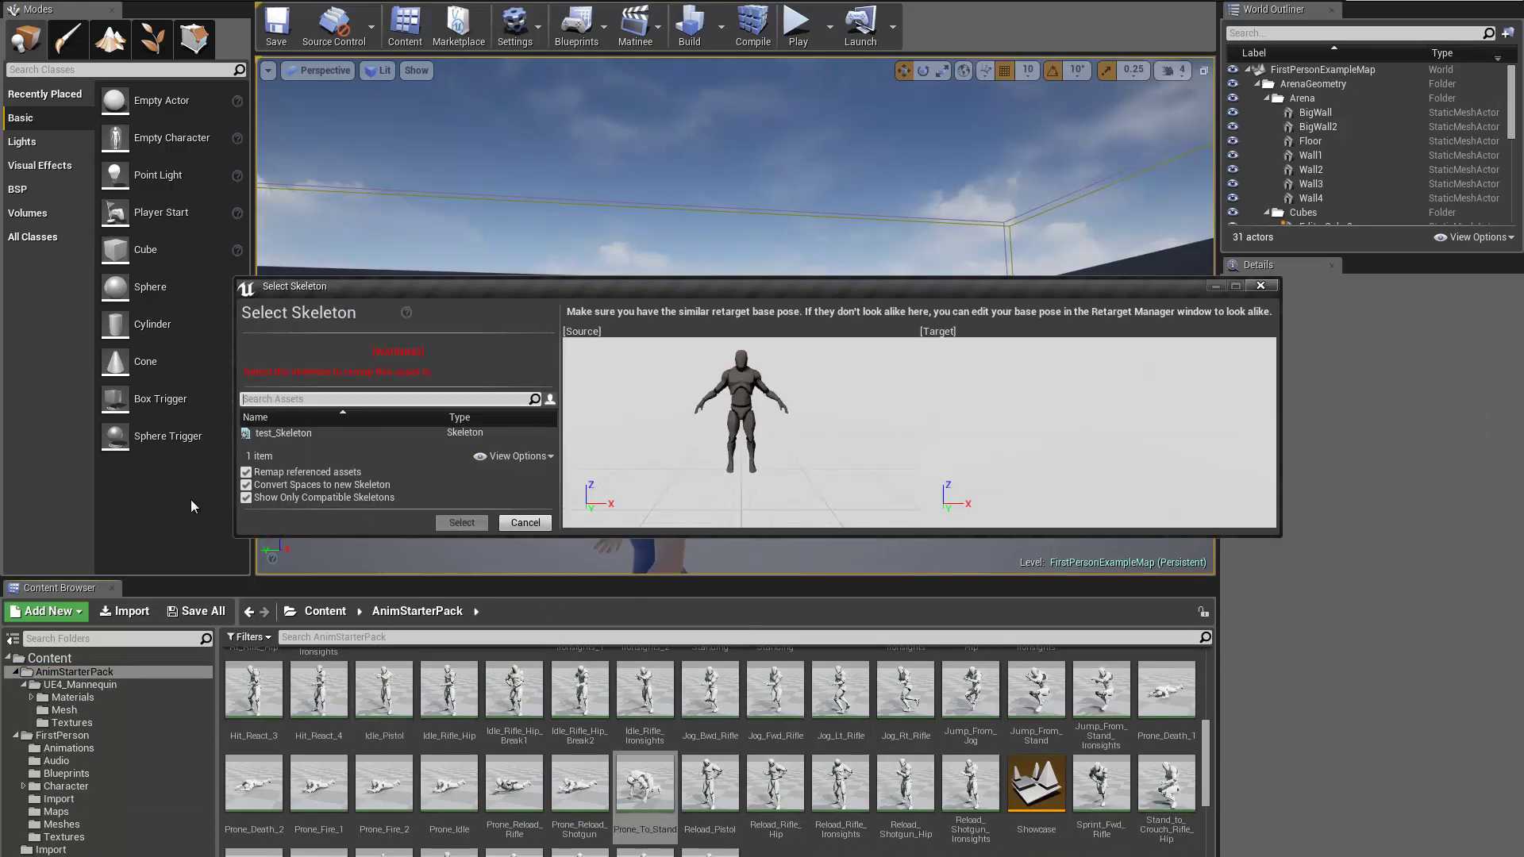
click(283, 432)
click(462, 522)
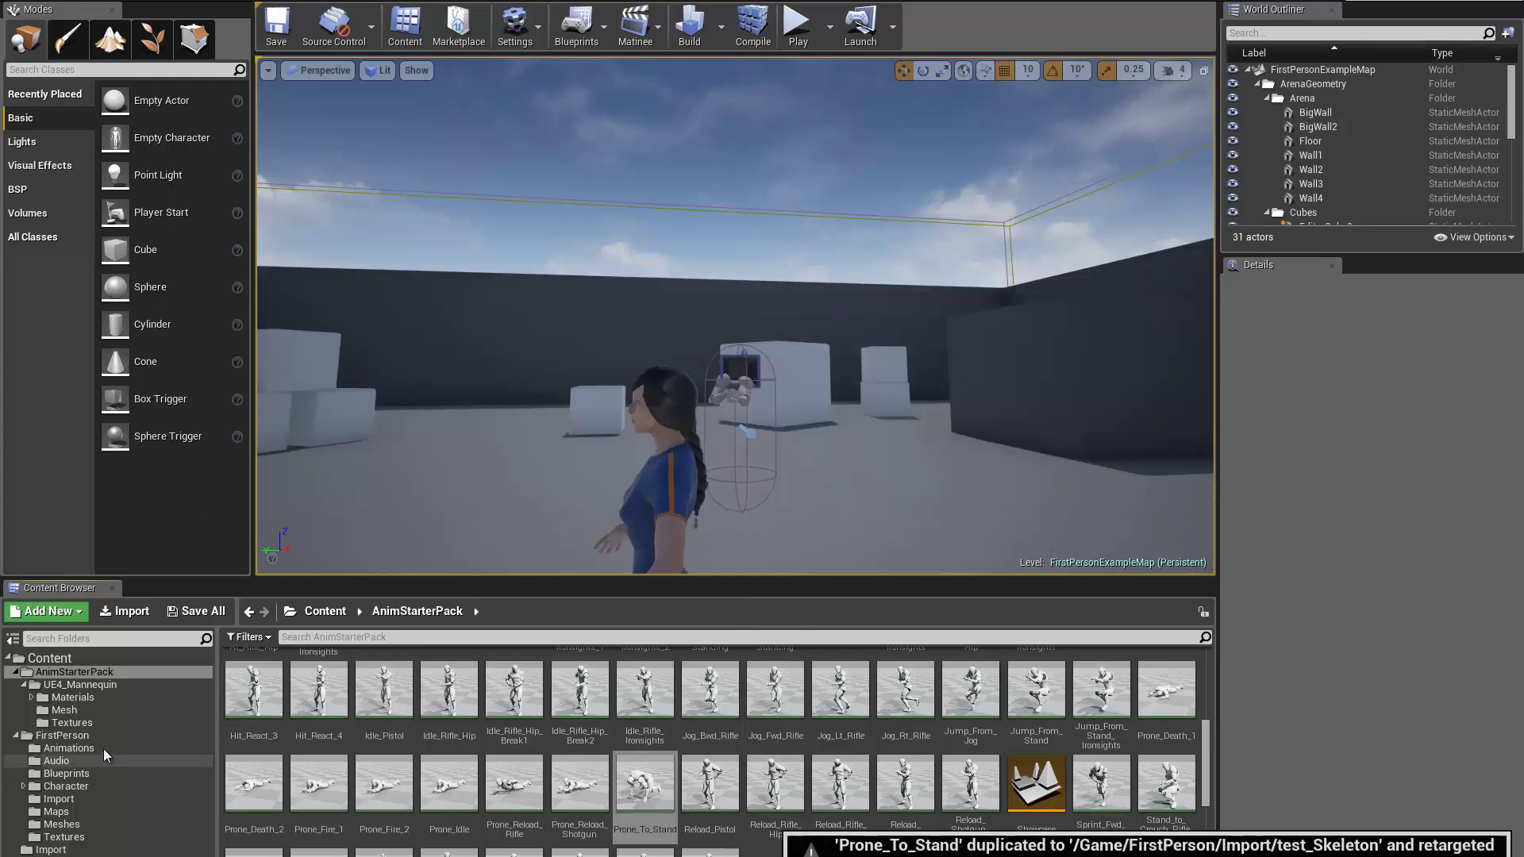
Step: Open Prone_To_Stand_Copy from the FirstPerson Import folder and examine its playback on the character from different angles
click(79, 798)
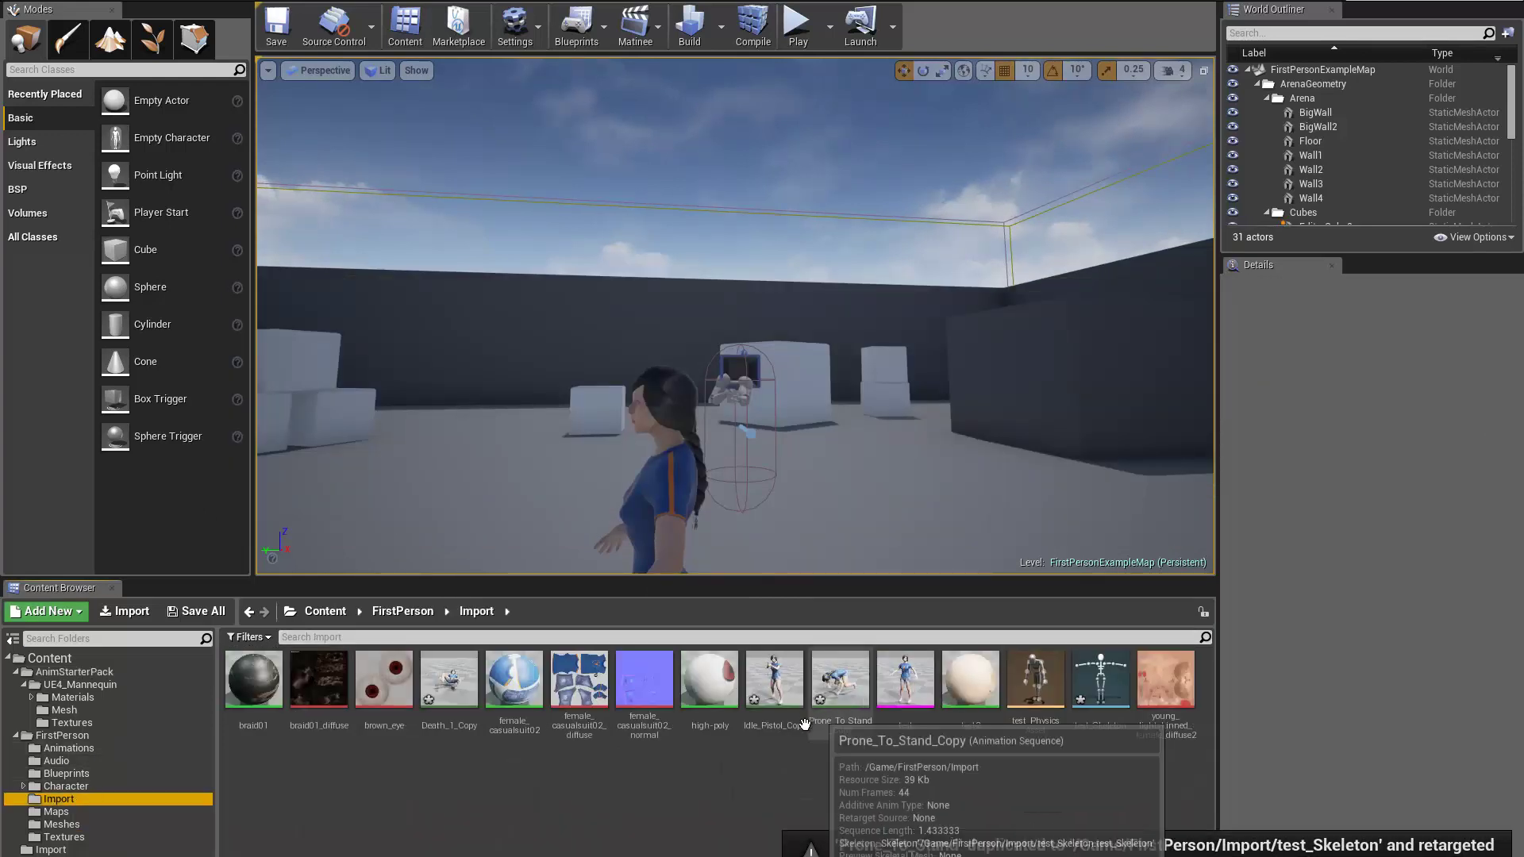
double_click(841, 678)
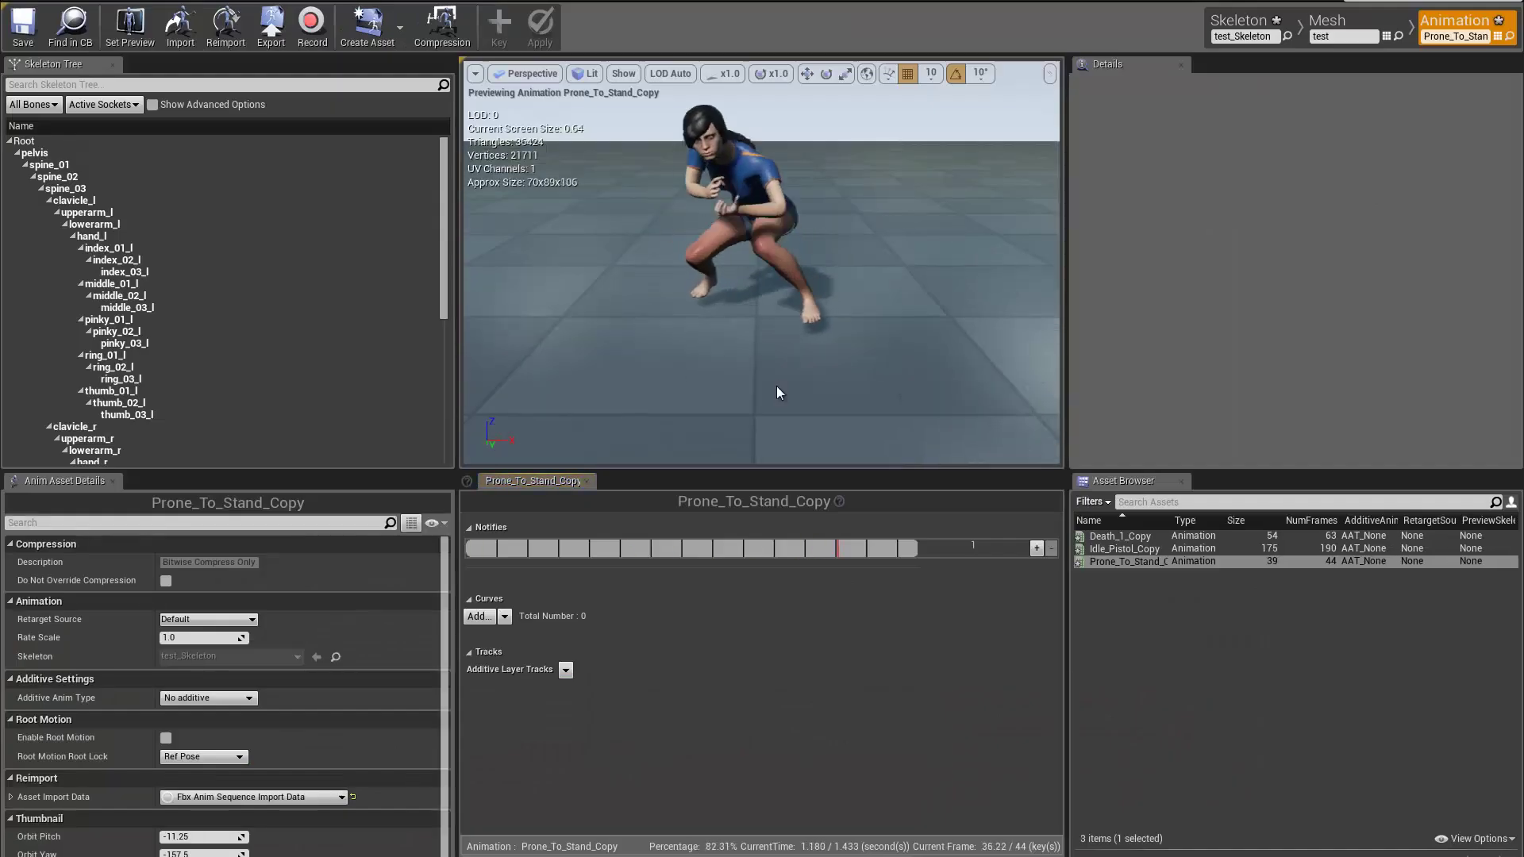
right_drag(777, 386, 1002, 384)
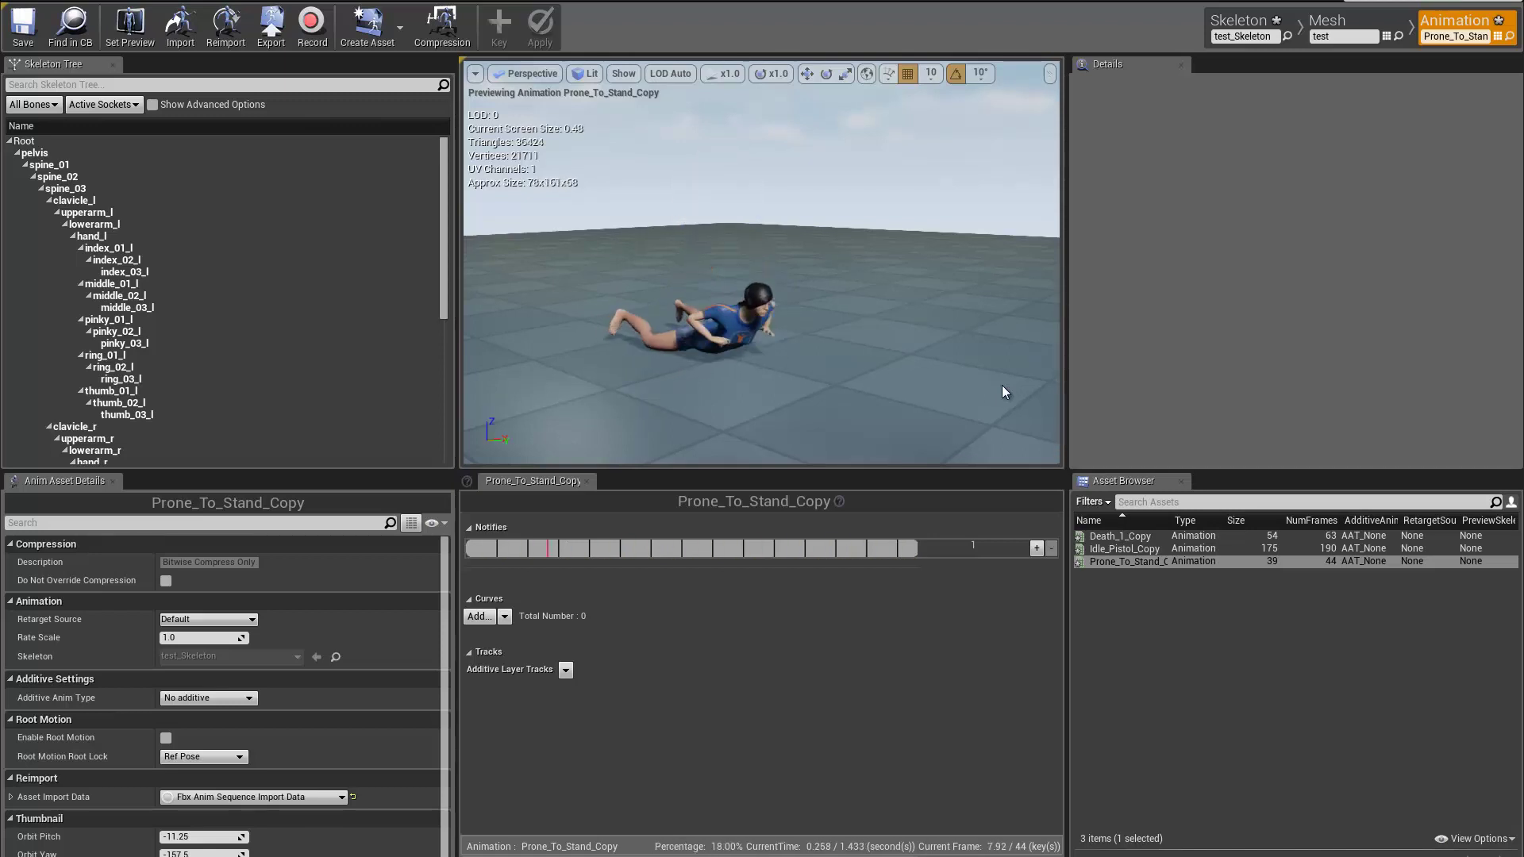
drag(1002, 384, 1057, 300)
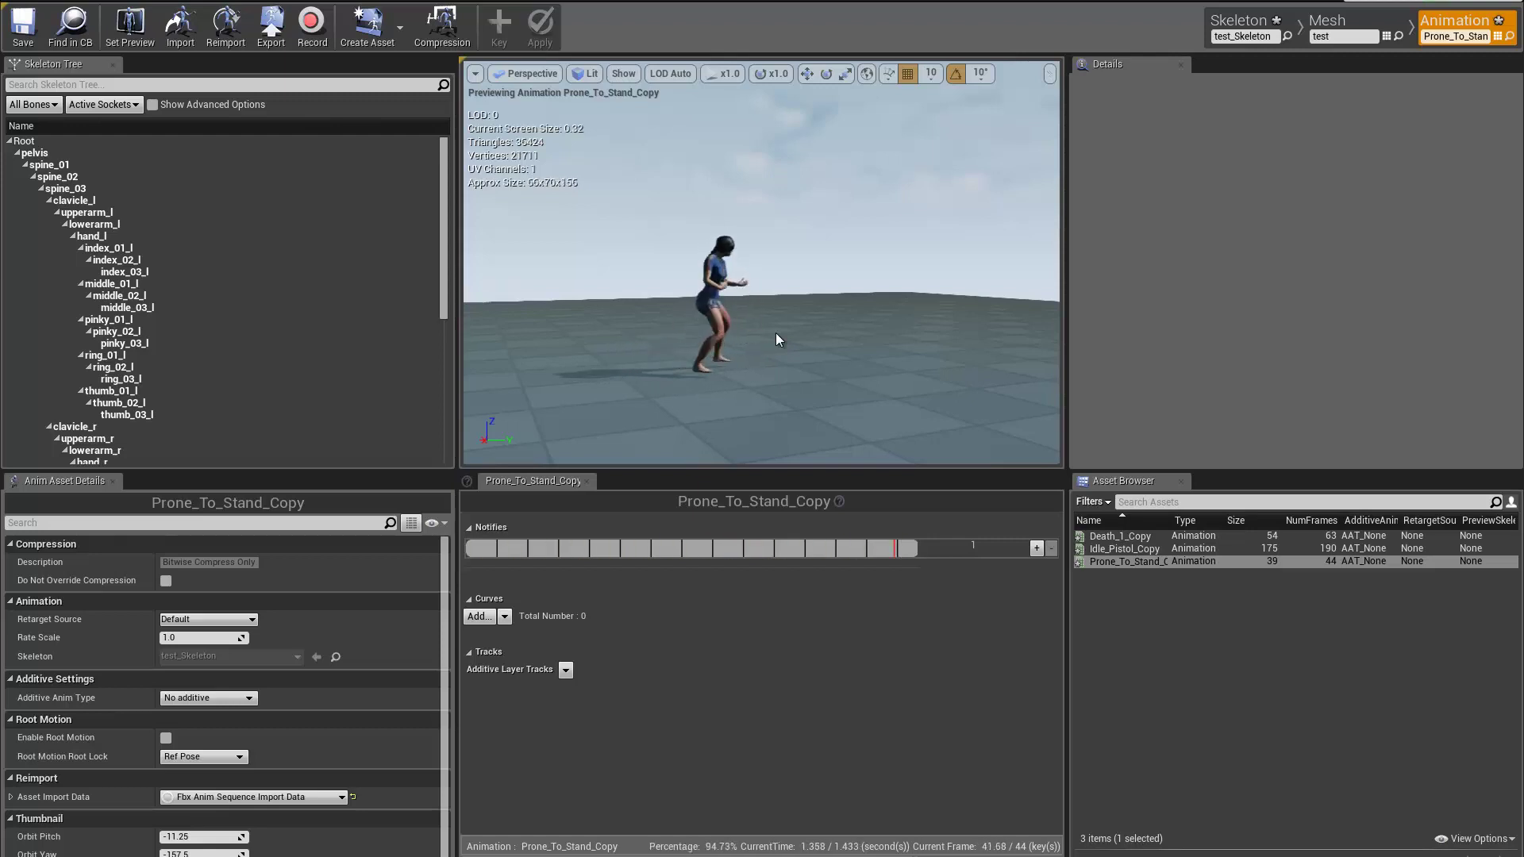
drag(780, 345, 869, 369)
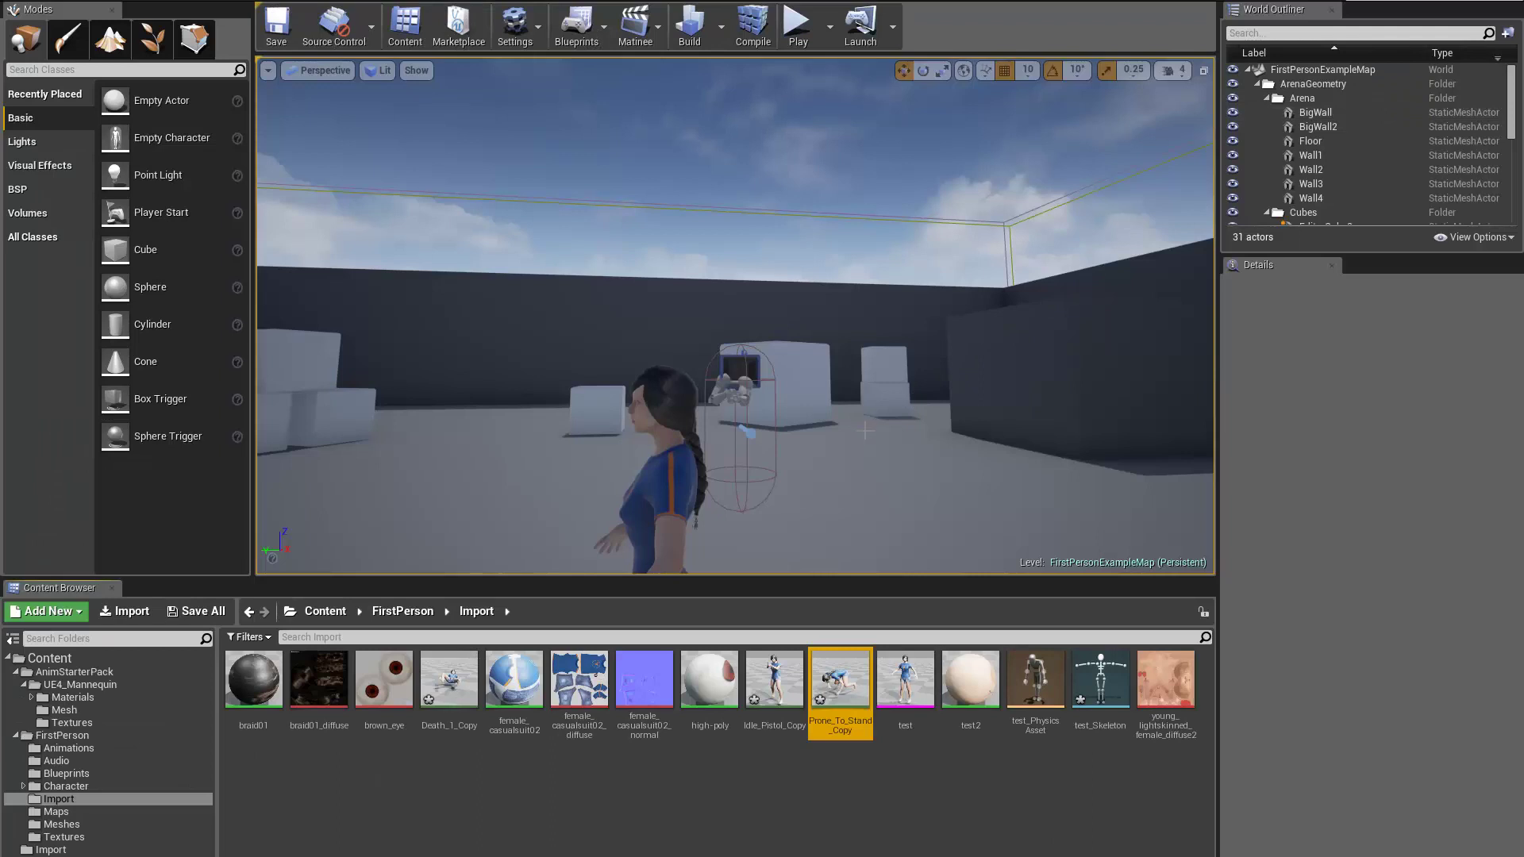
right_drag(864, 430, 1414, 582)
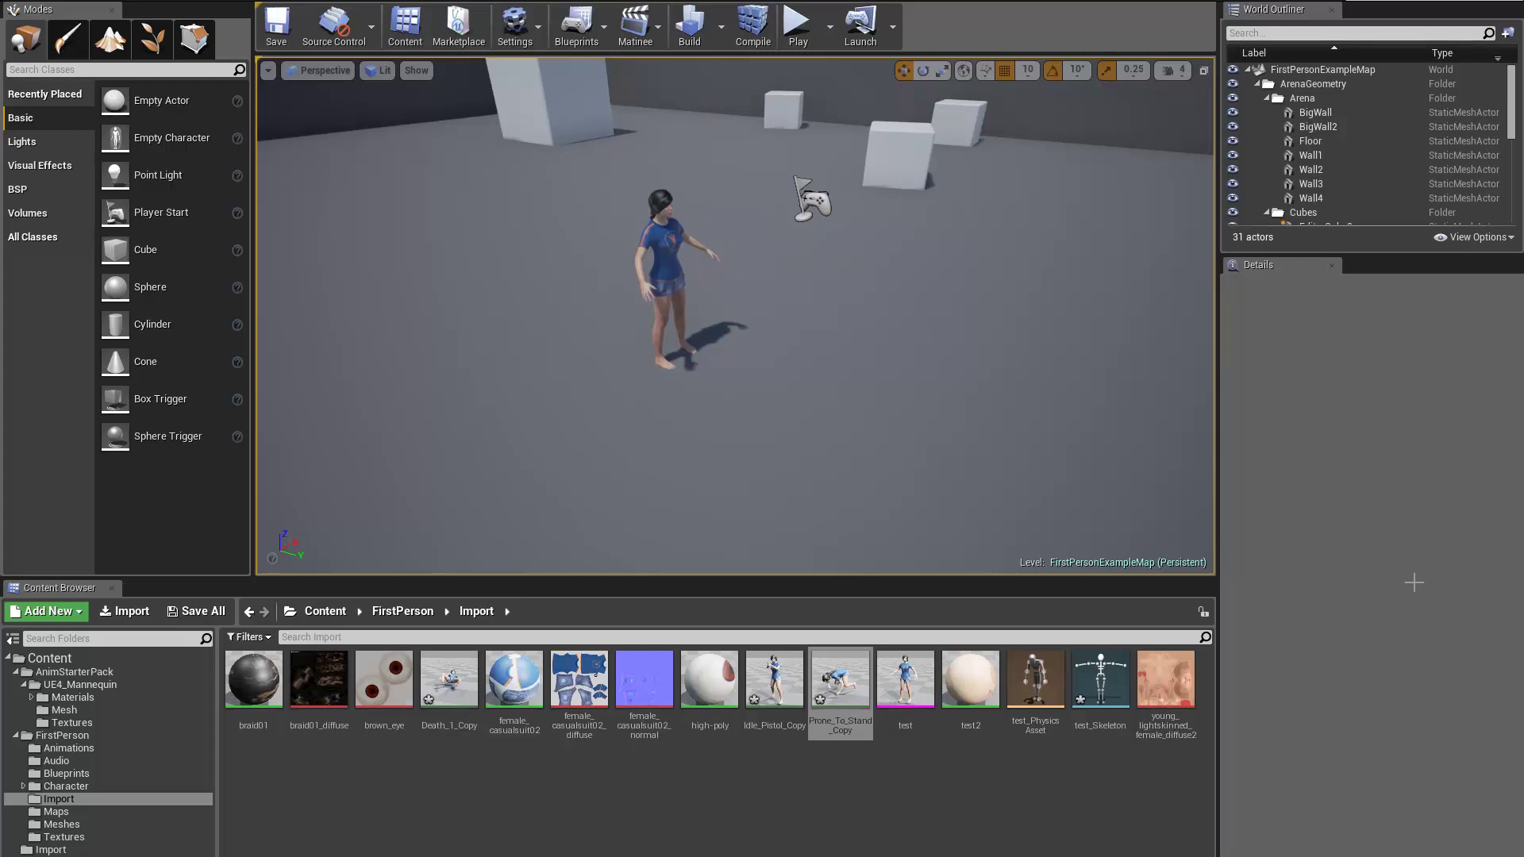
right_drag(840, 397, 815, 524)
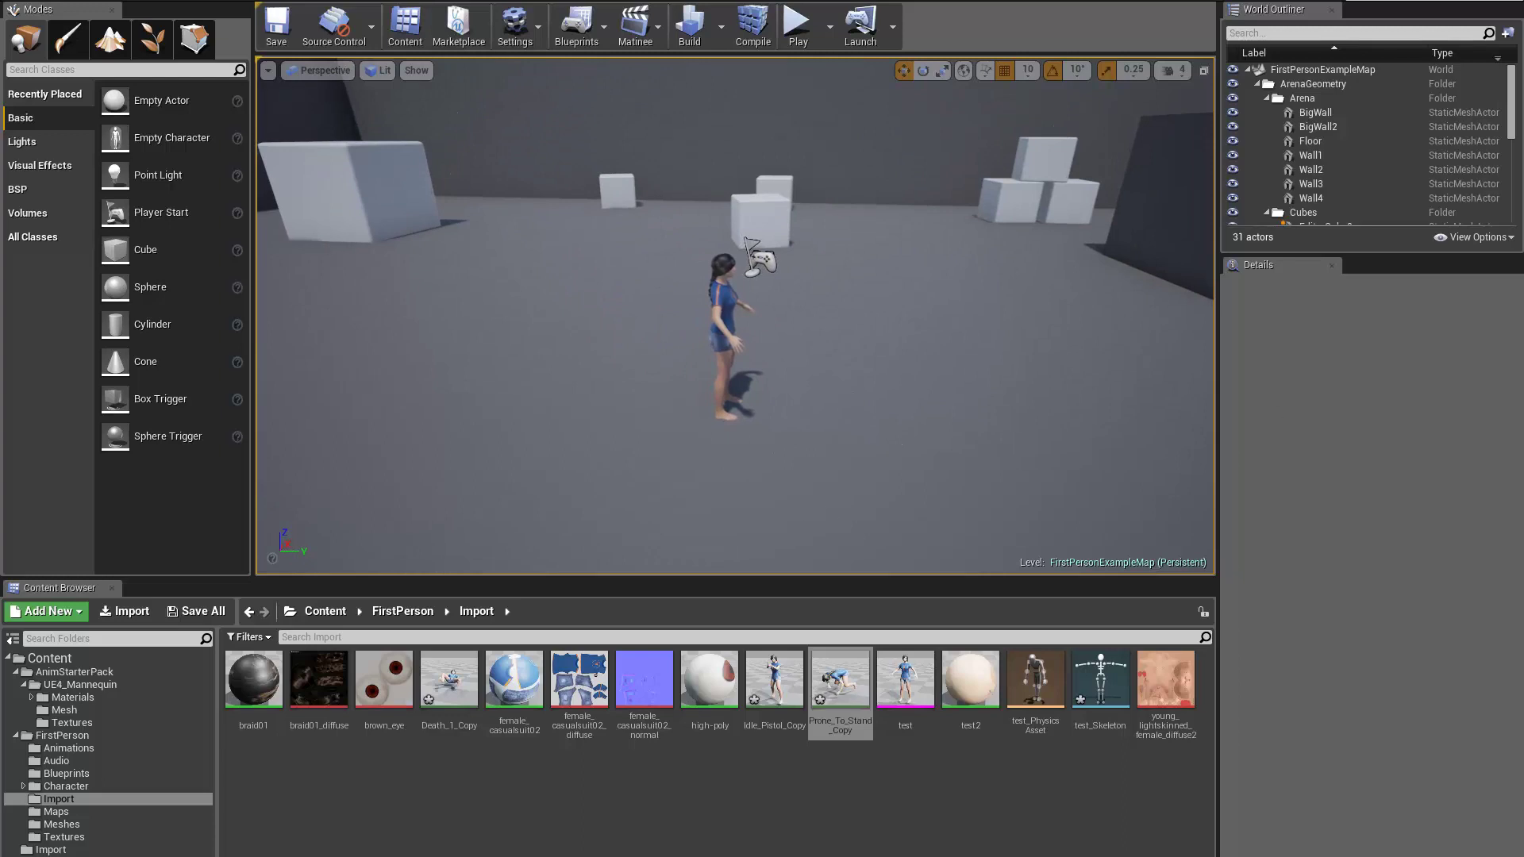